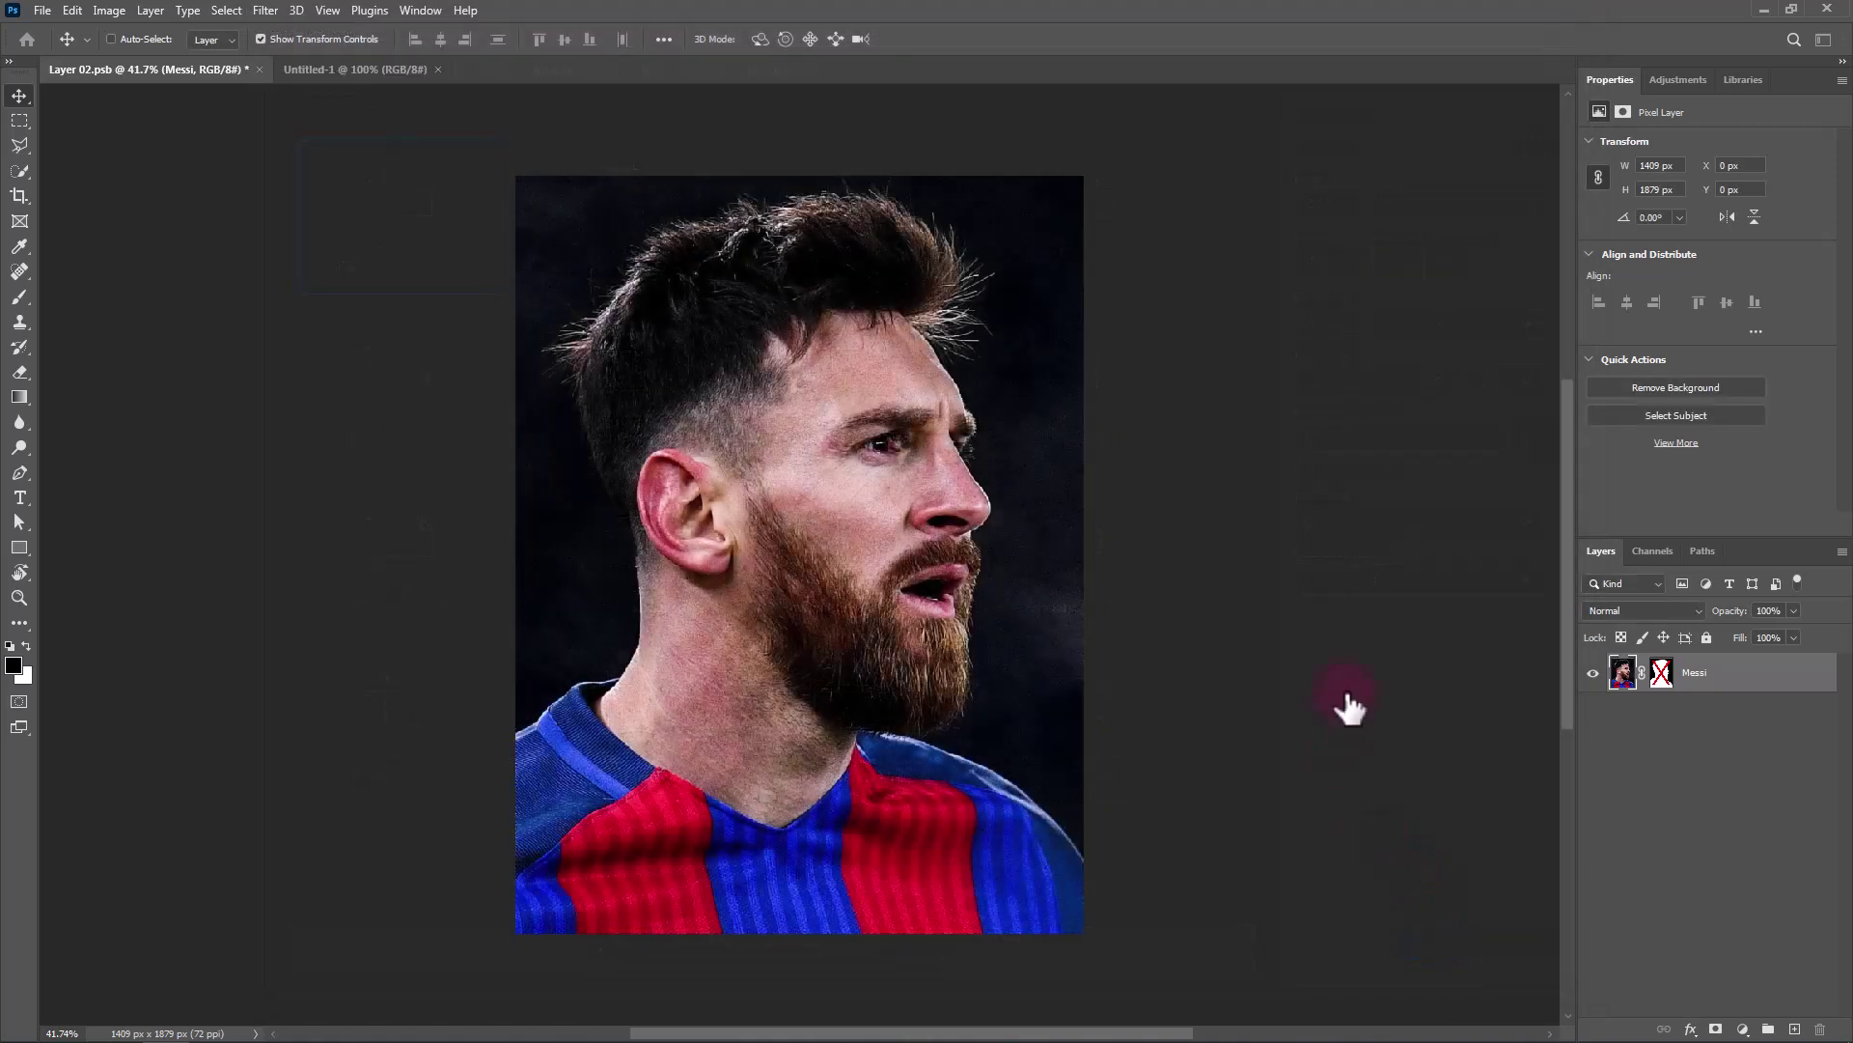
Add a gradient fill layer to the blank document using the Basics black-to-white preset with the Radial style.
click(1743, 1025)
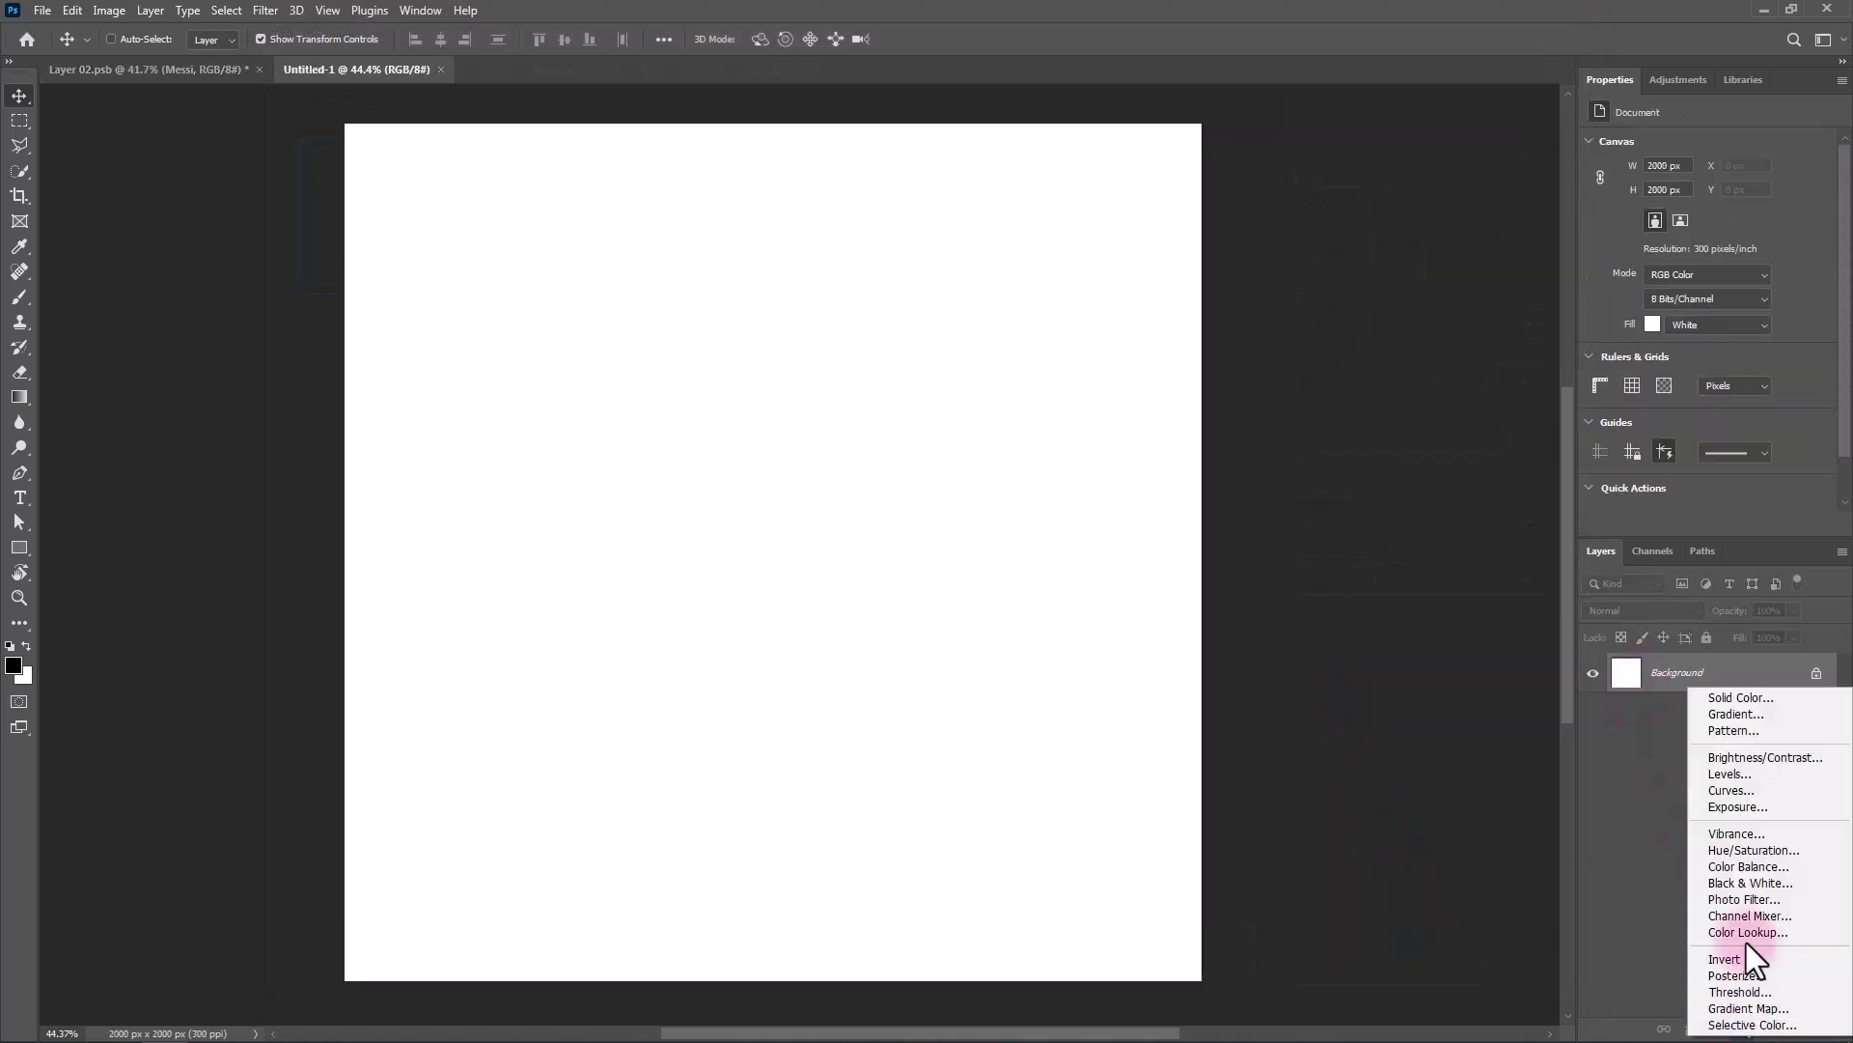
click(1743, 714)
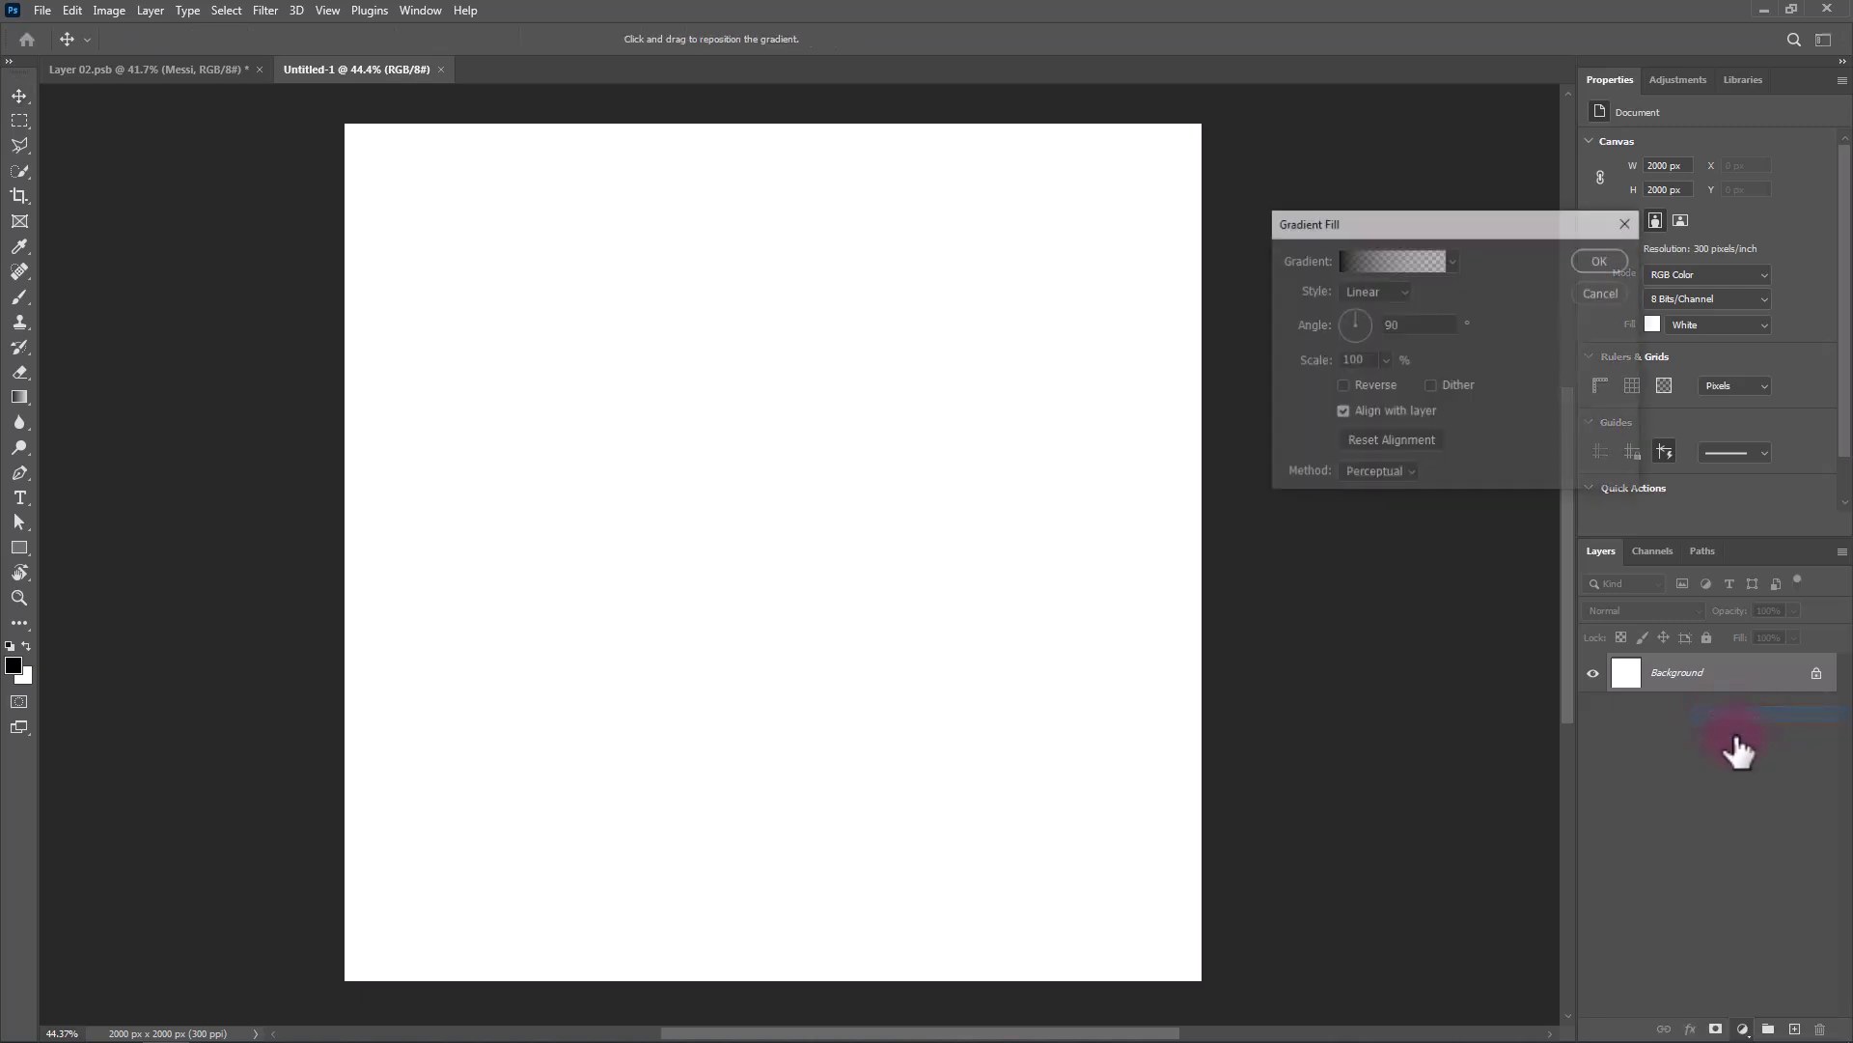
click(1452, 258)
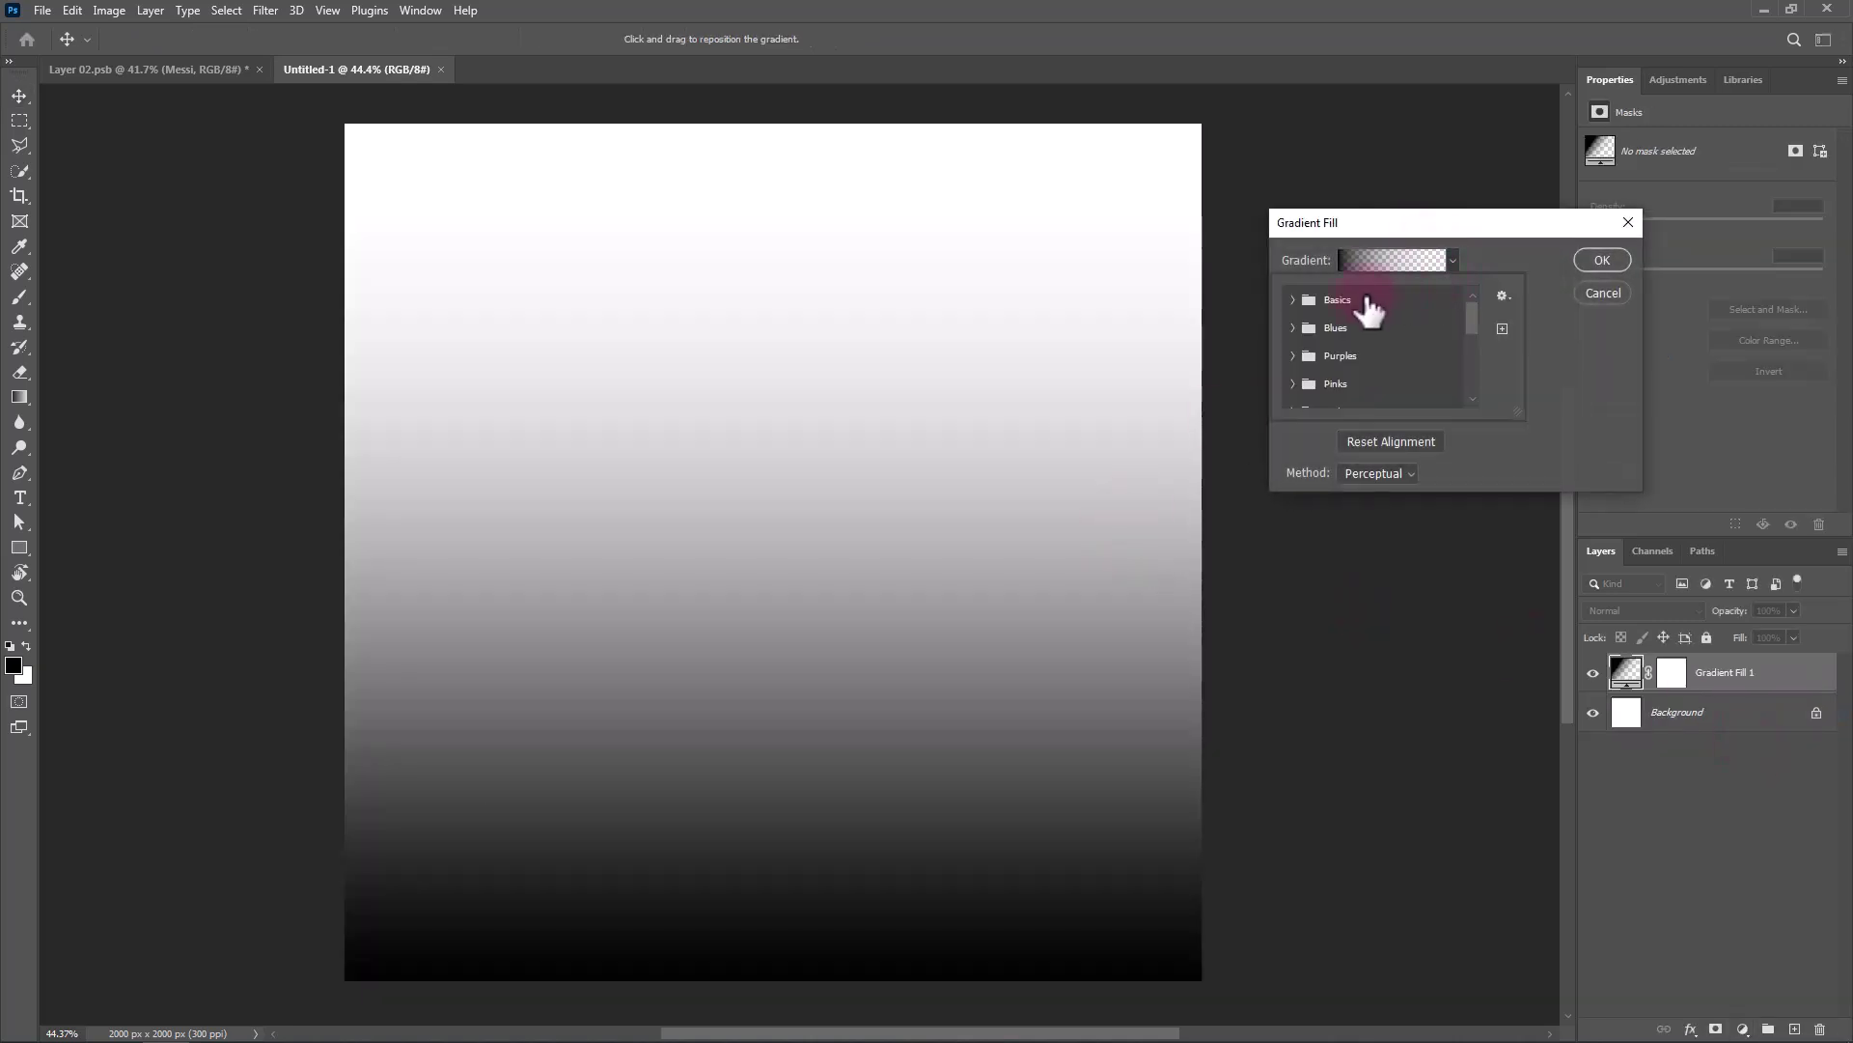
click(1290, 299)
click(1318, 331)
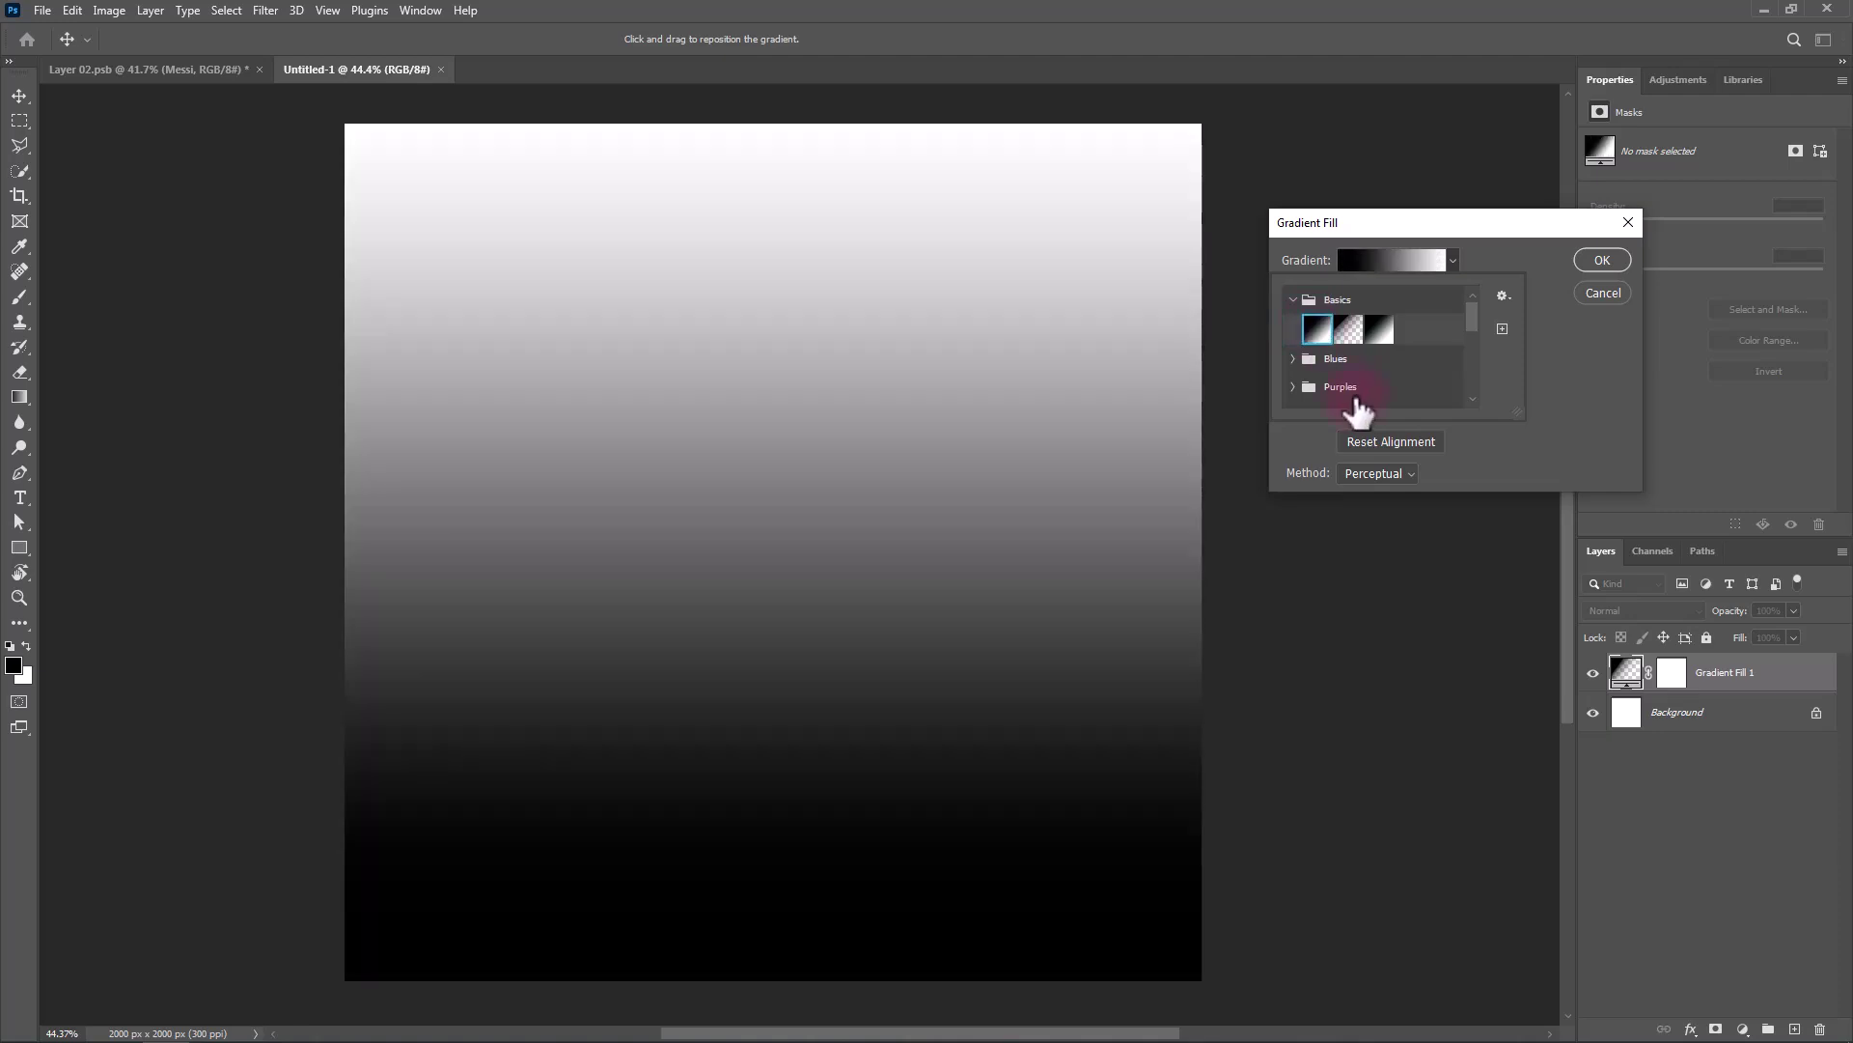
click(1494, 243)
click(1400, 292)
click(1362, 323)
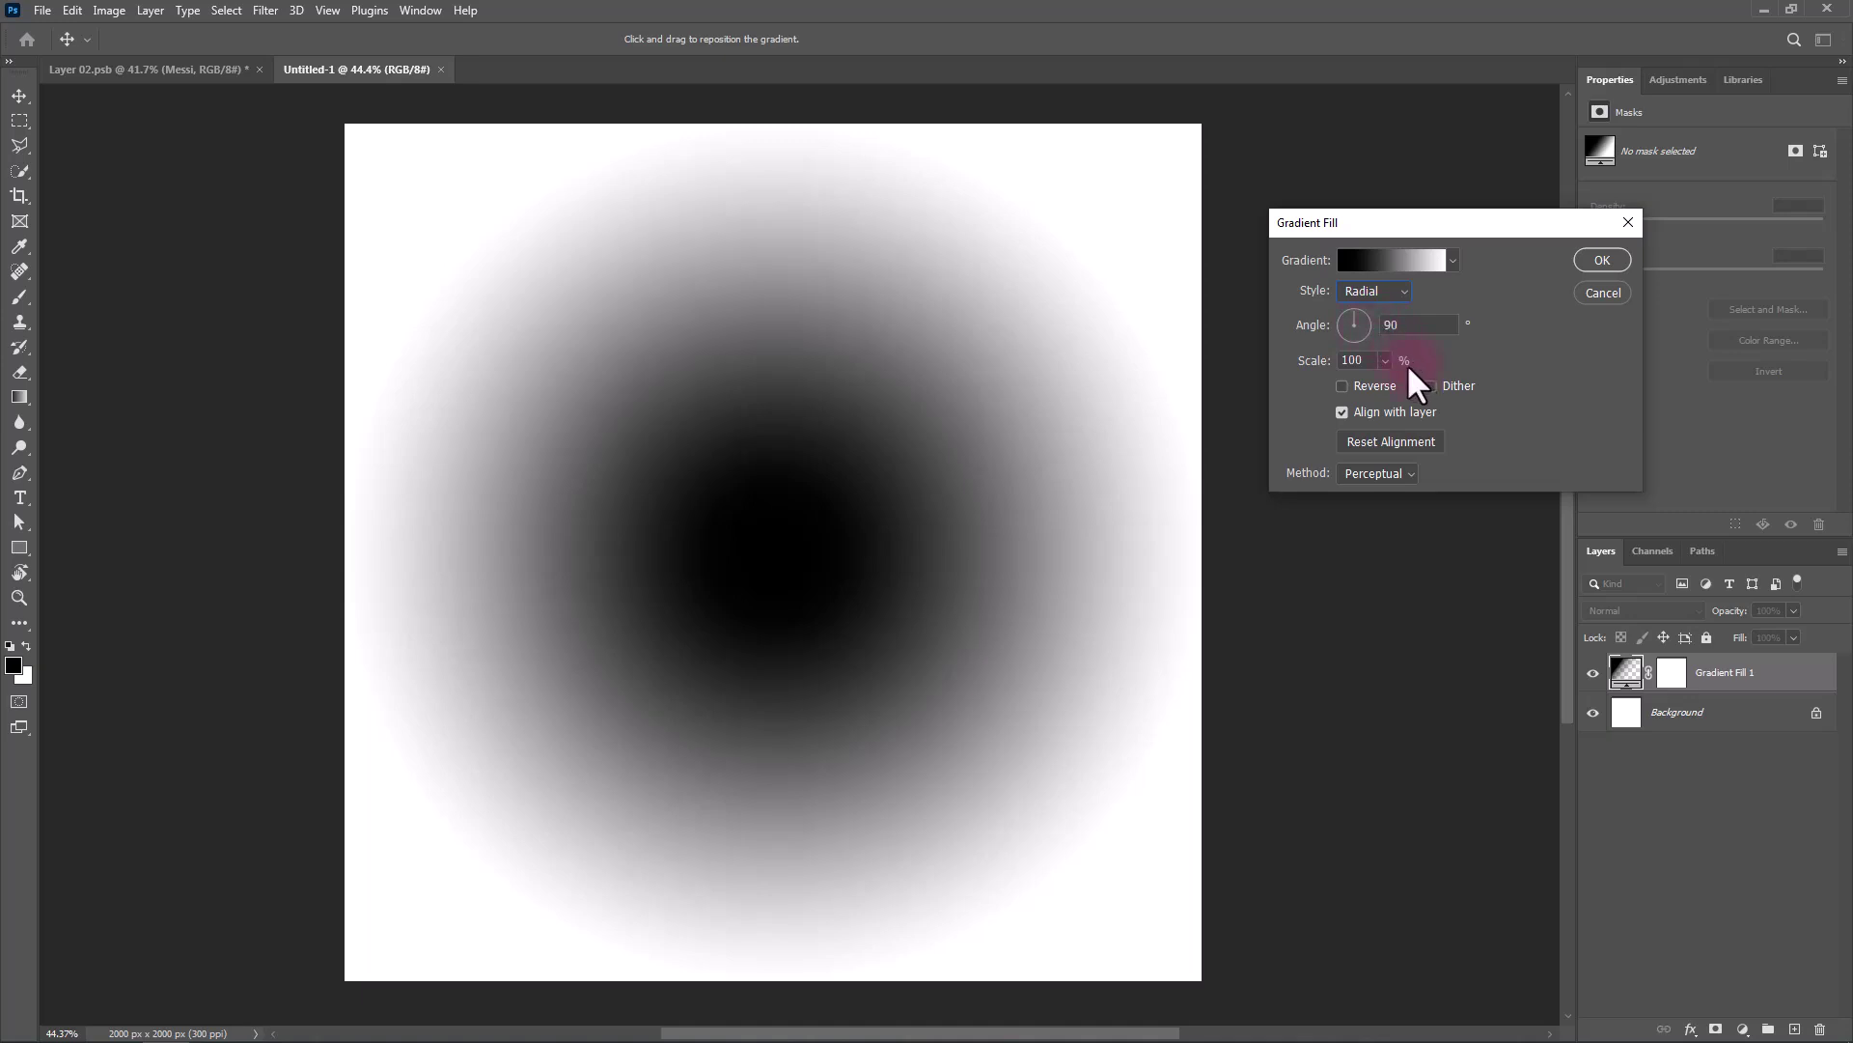
Edit the fill's gradient and set its starting colour stop to light grey ededed.
click(1427, 256)
double_click(1360, 599)
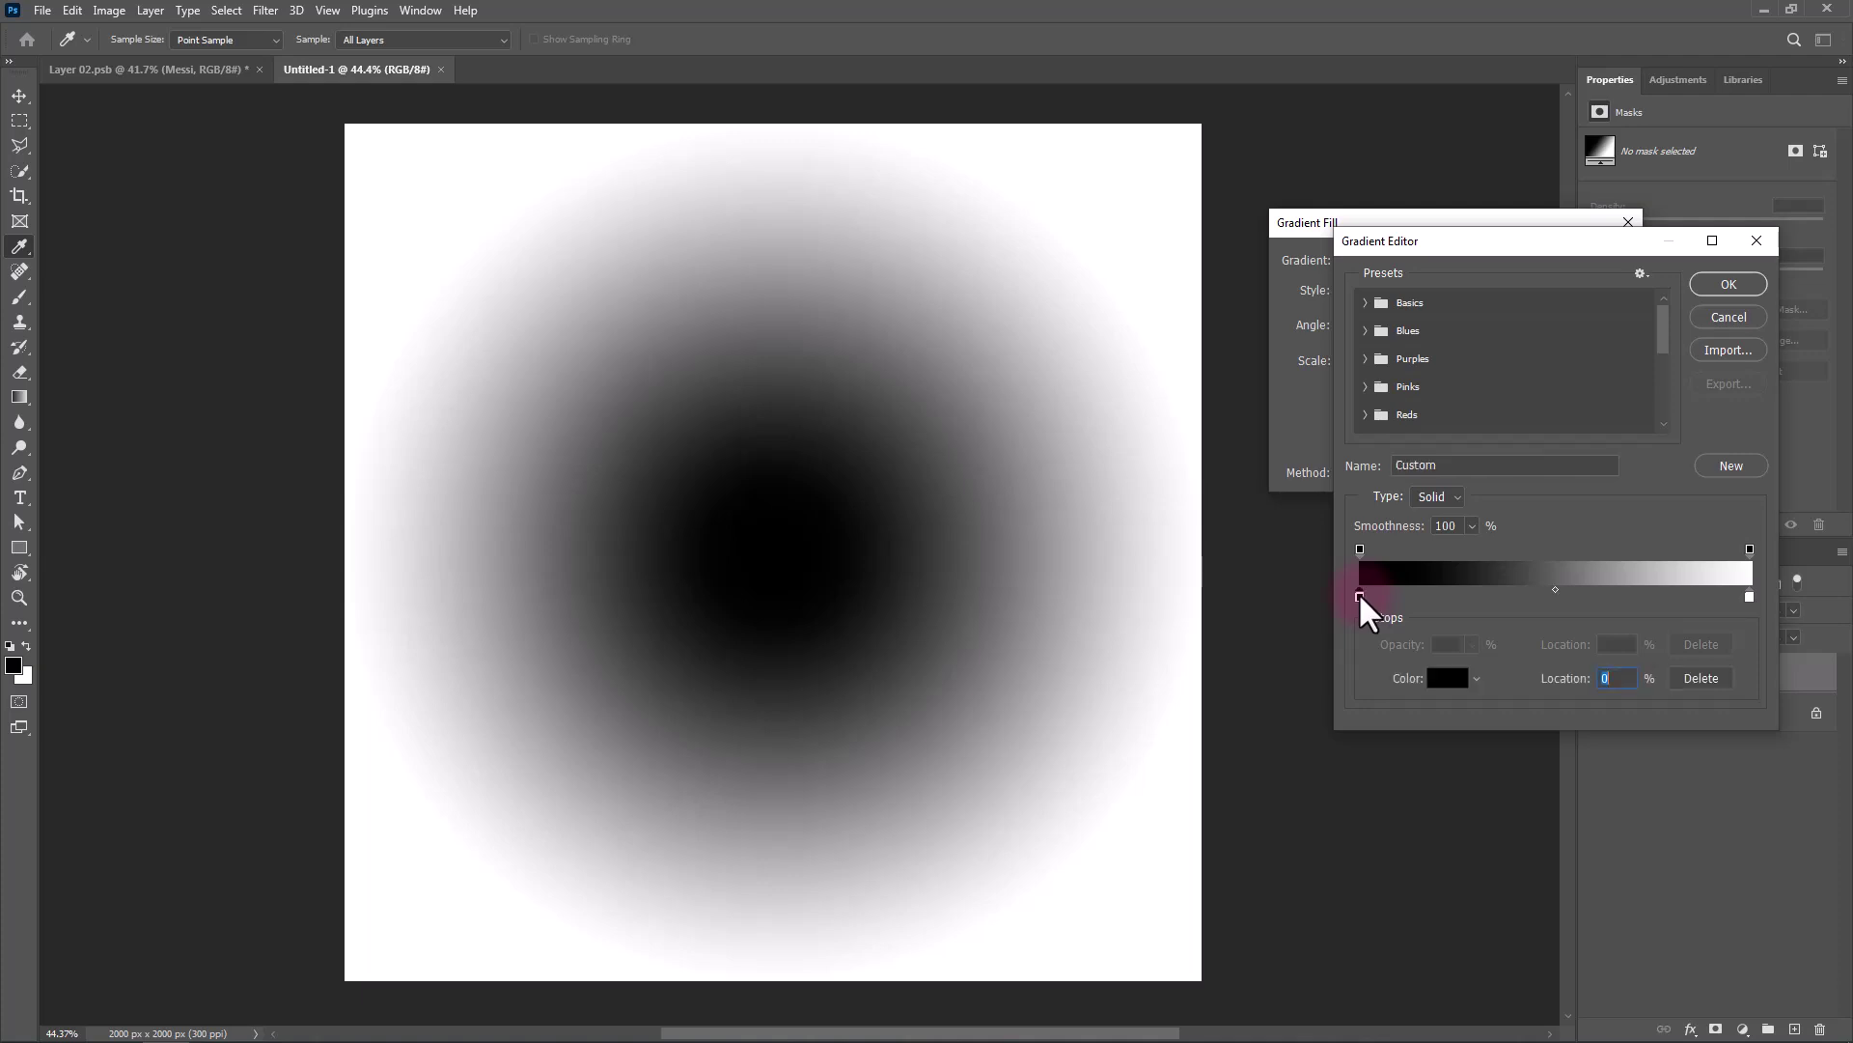
drag(1307, 534, 1289, 528)
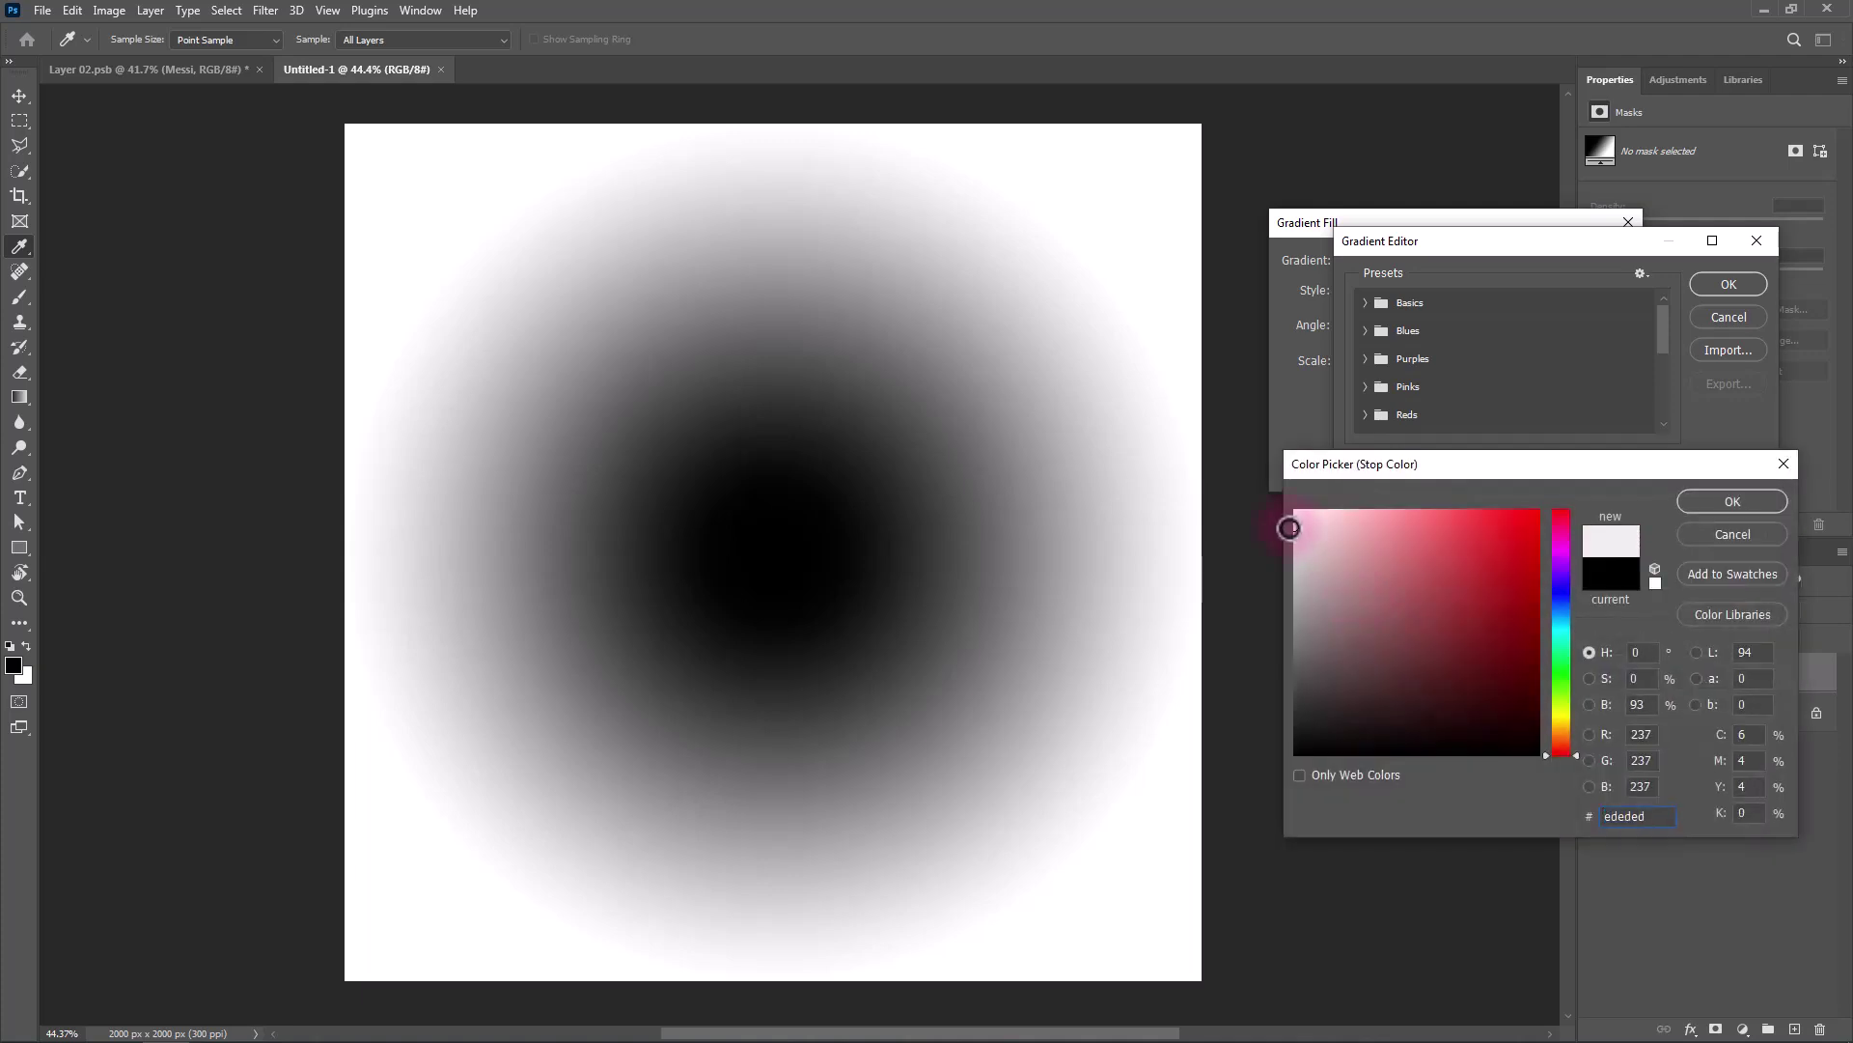
click(1730, 494)
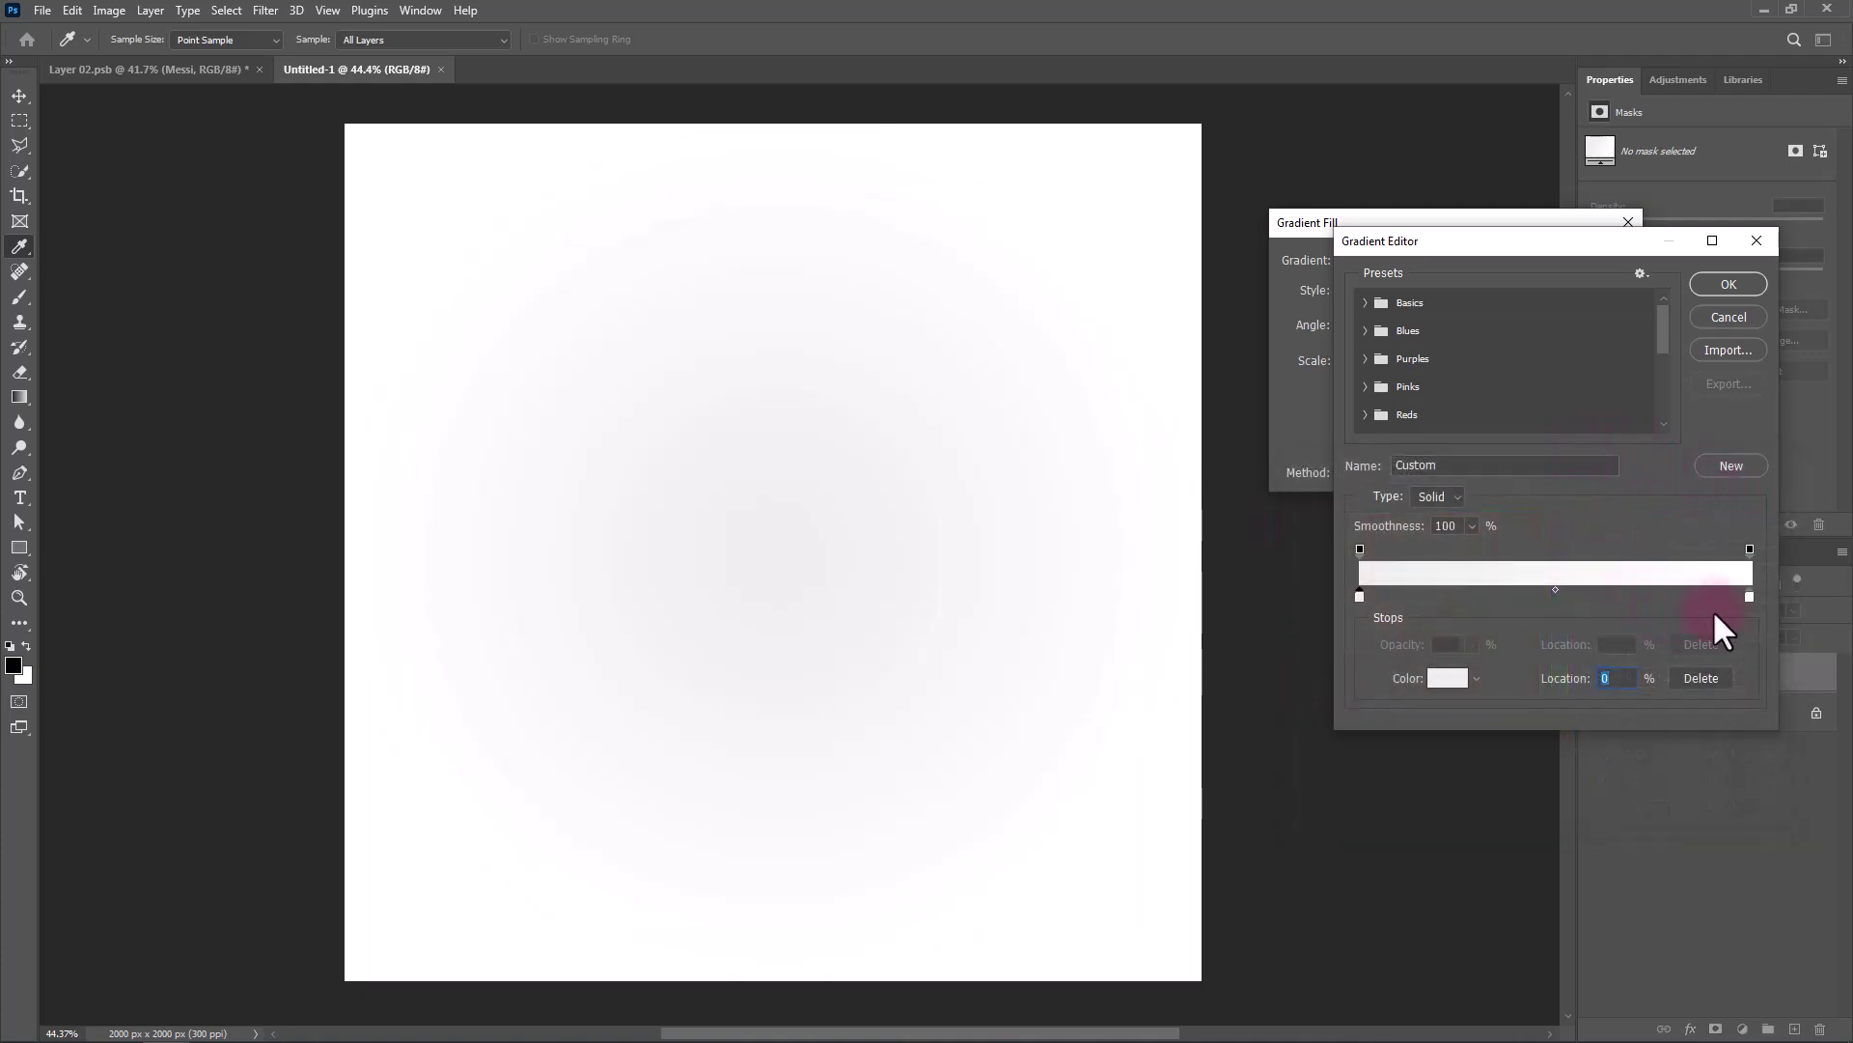
Set the gradient's end stop to c3c3c3, then scale the radial fill to 154% with Dither enabled.
double_click(1749, 600)
drag(1380, 594, 1282, 568)
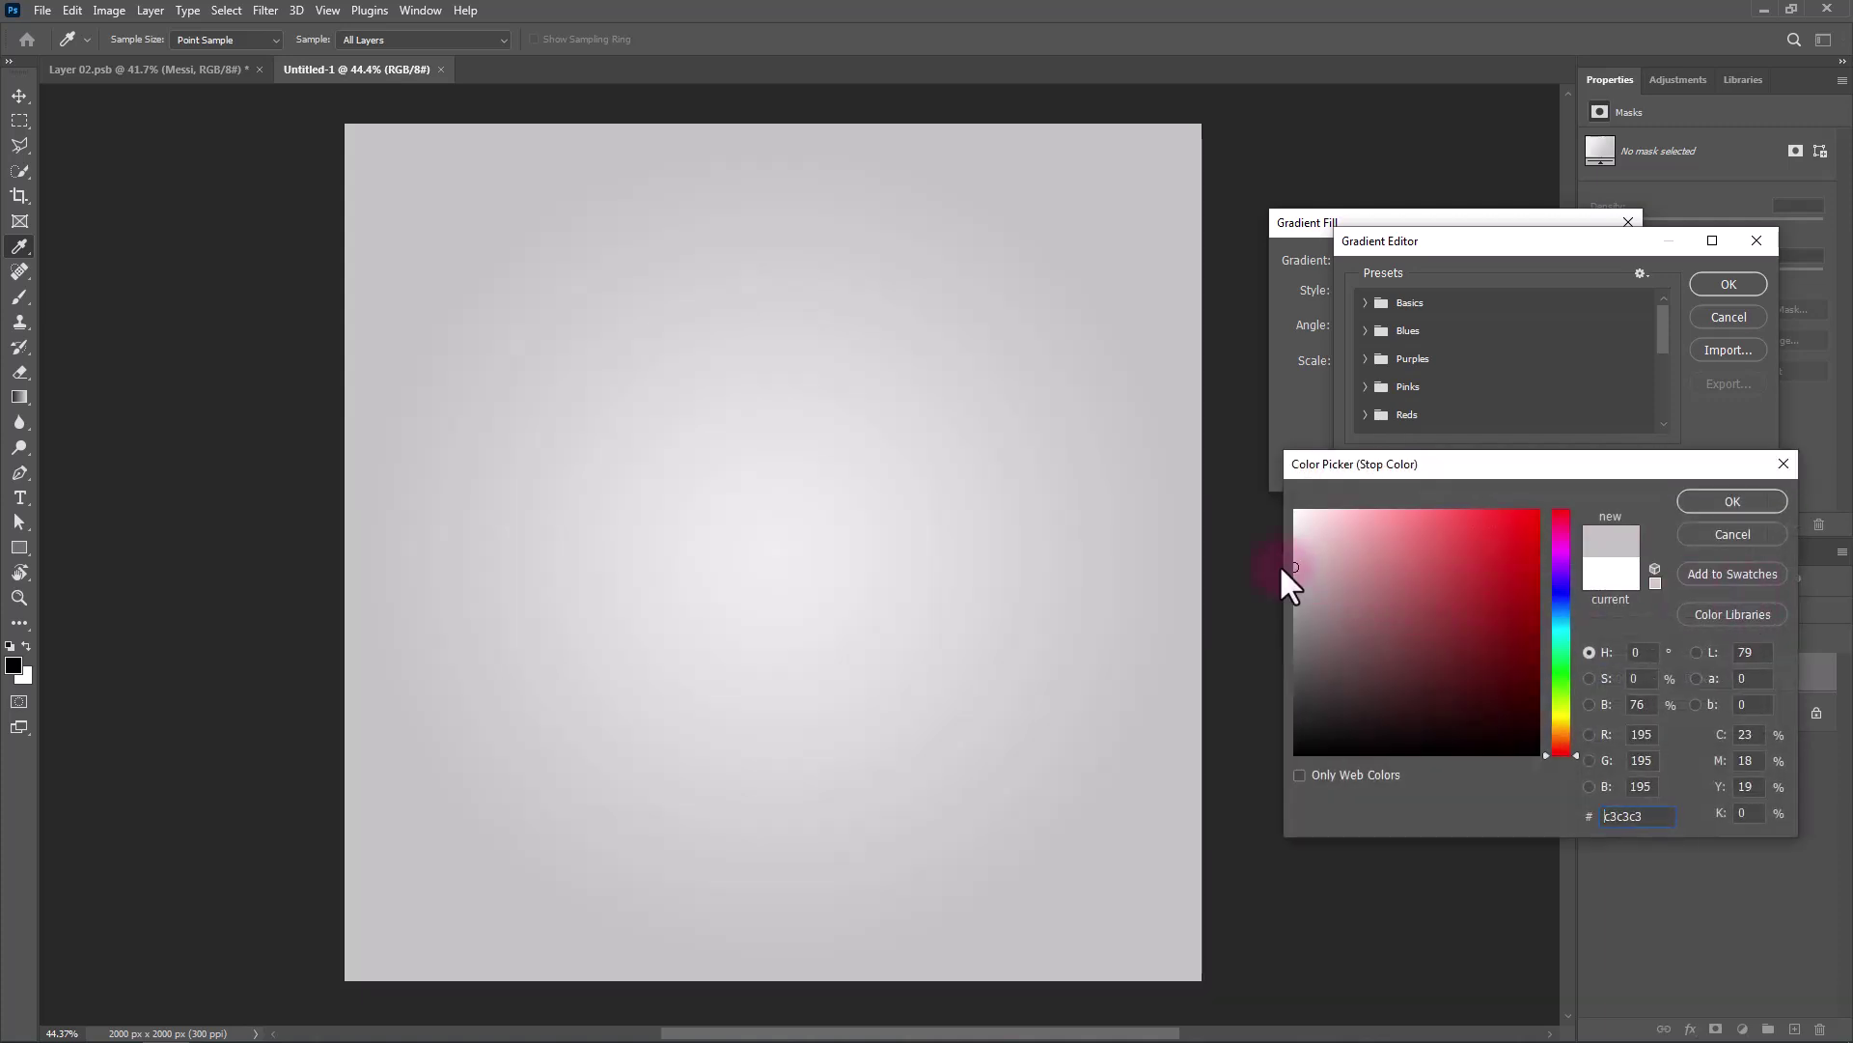
click(1711, 494)
click(1727, 285)
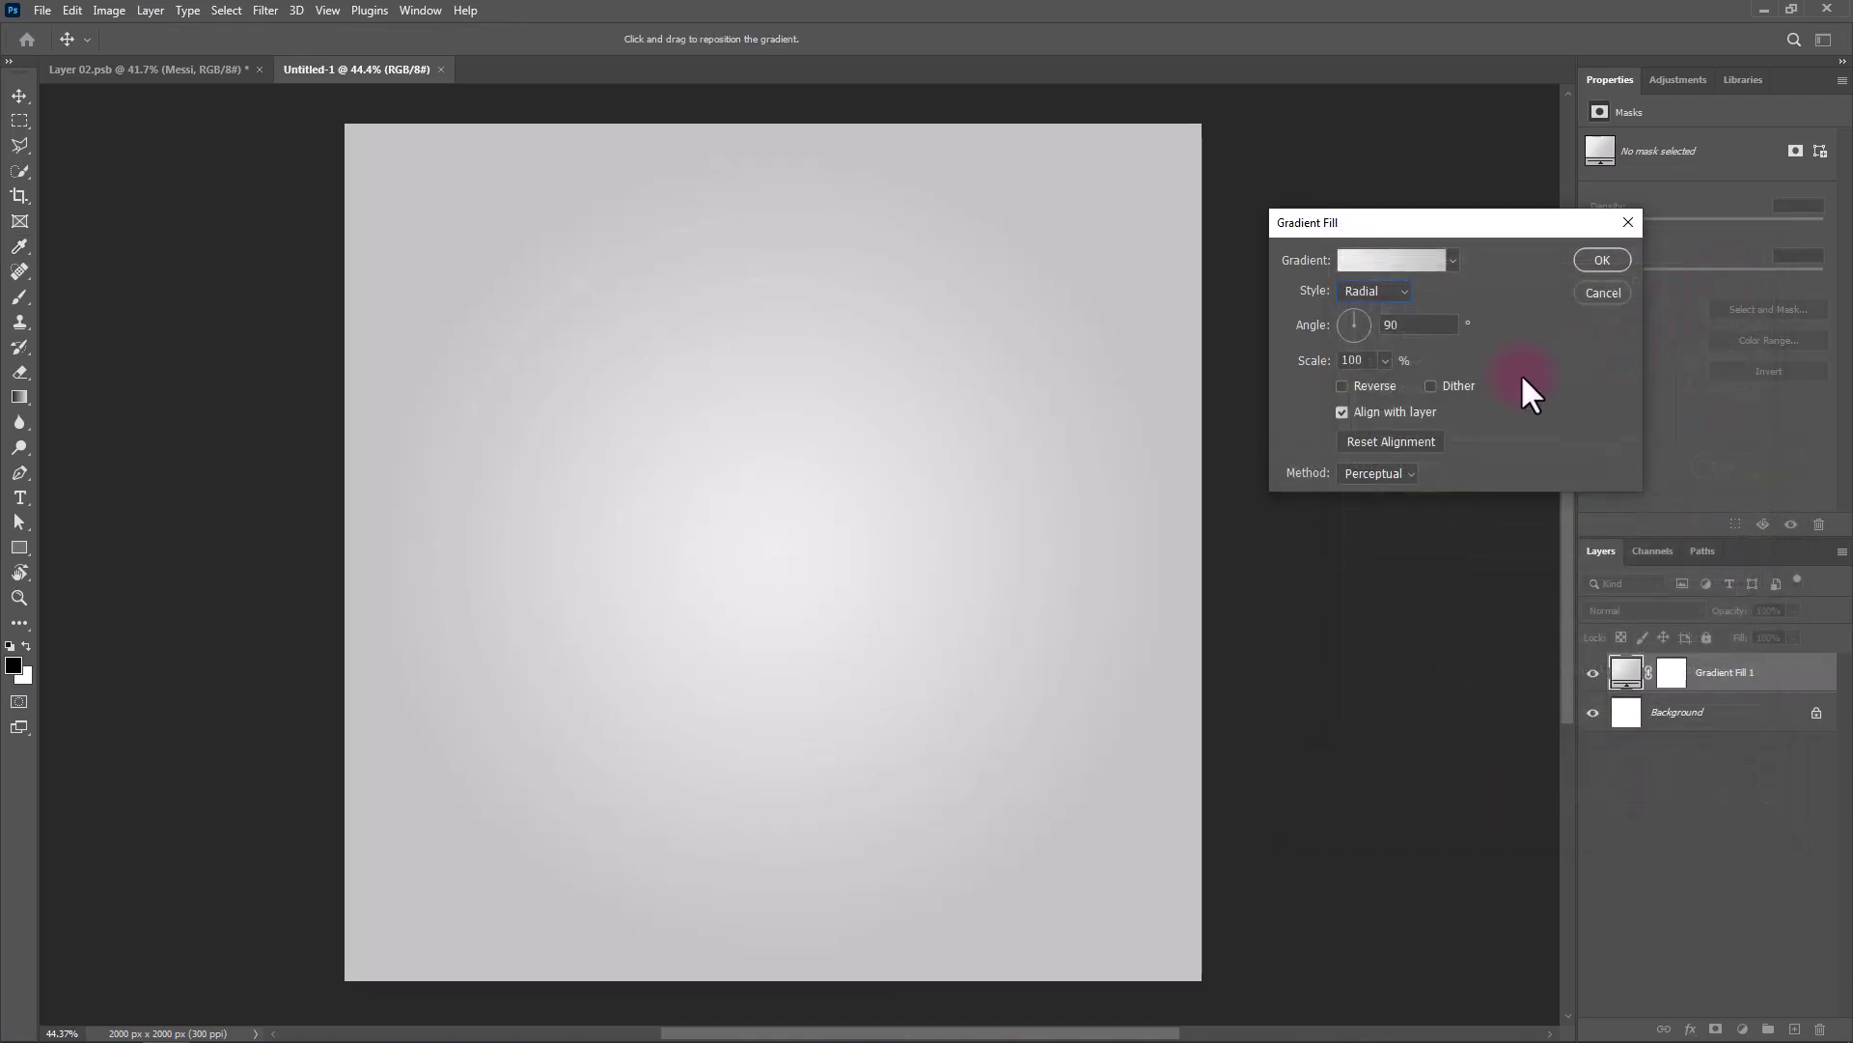
drag(1289, 365, 1331, 370)
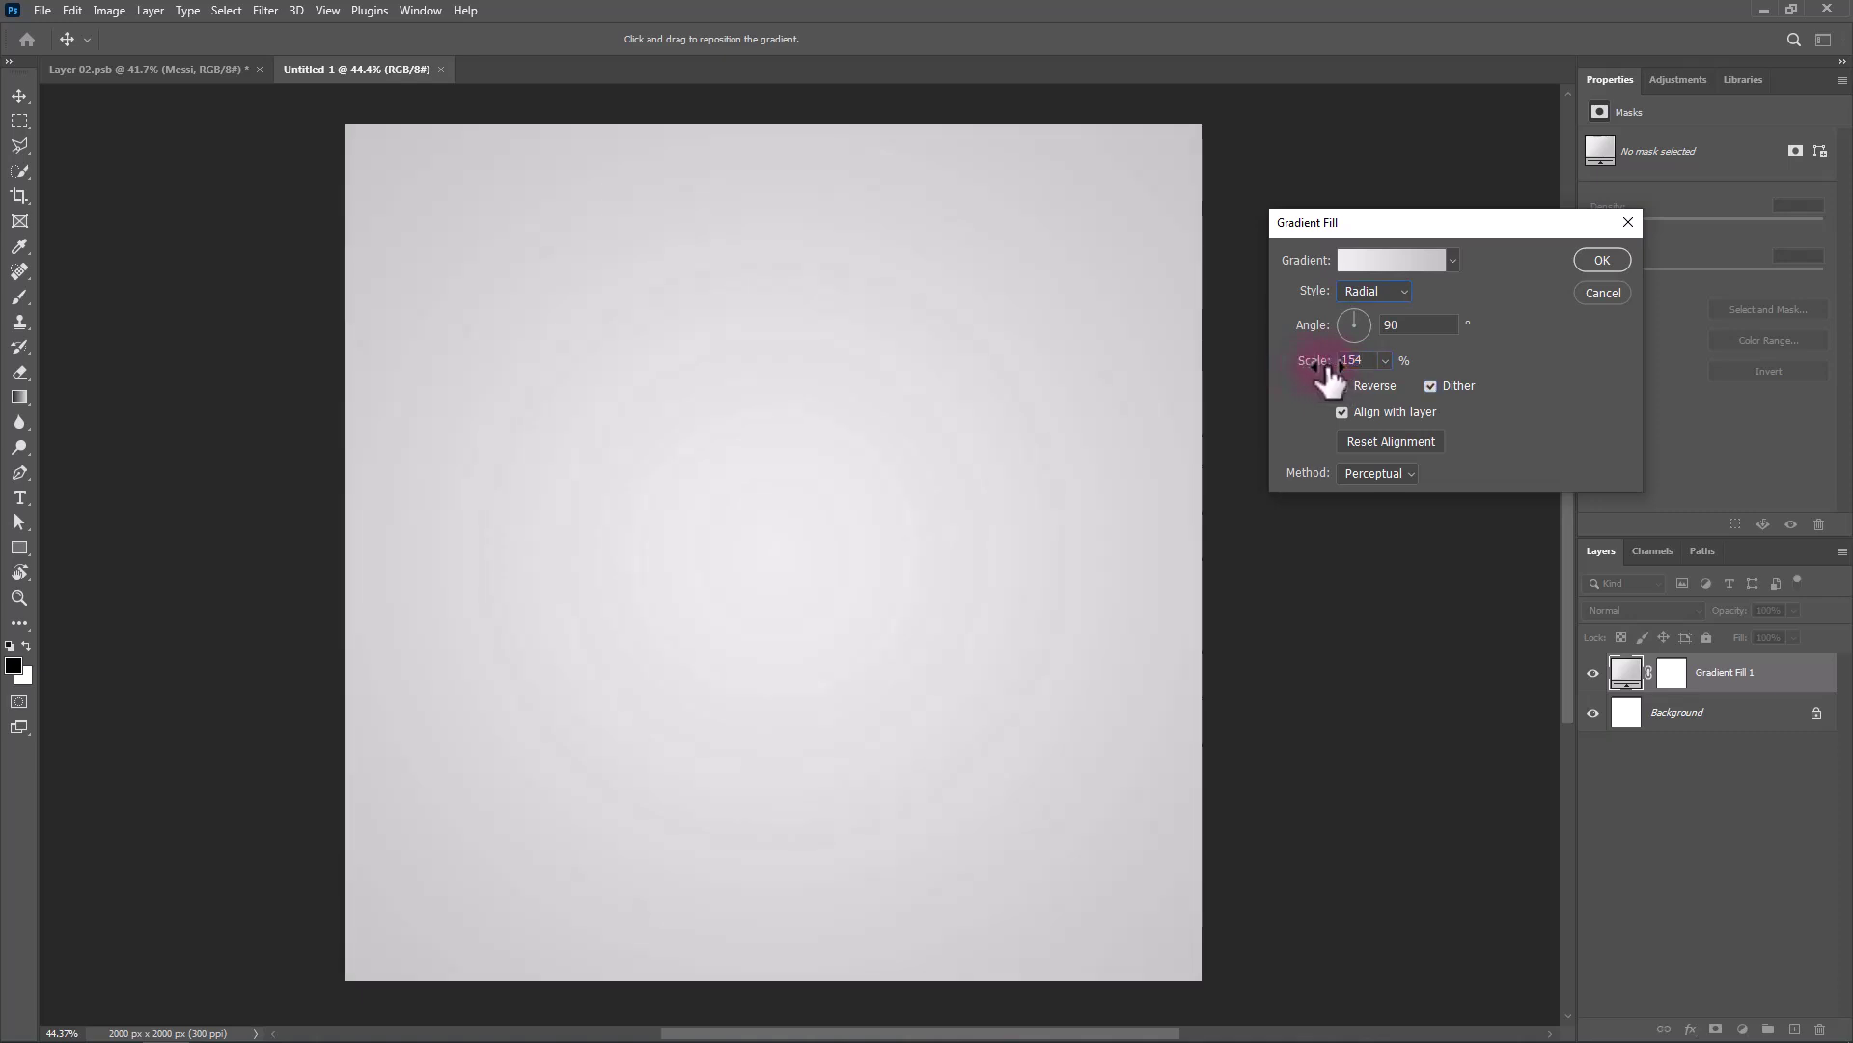
click(1600, 260)
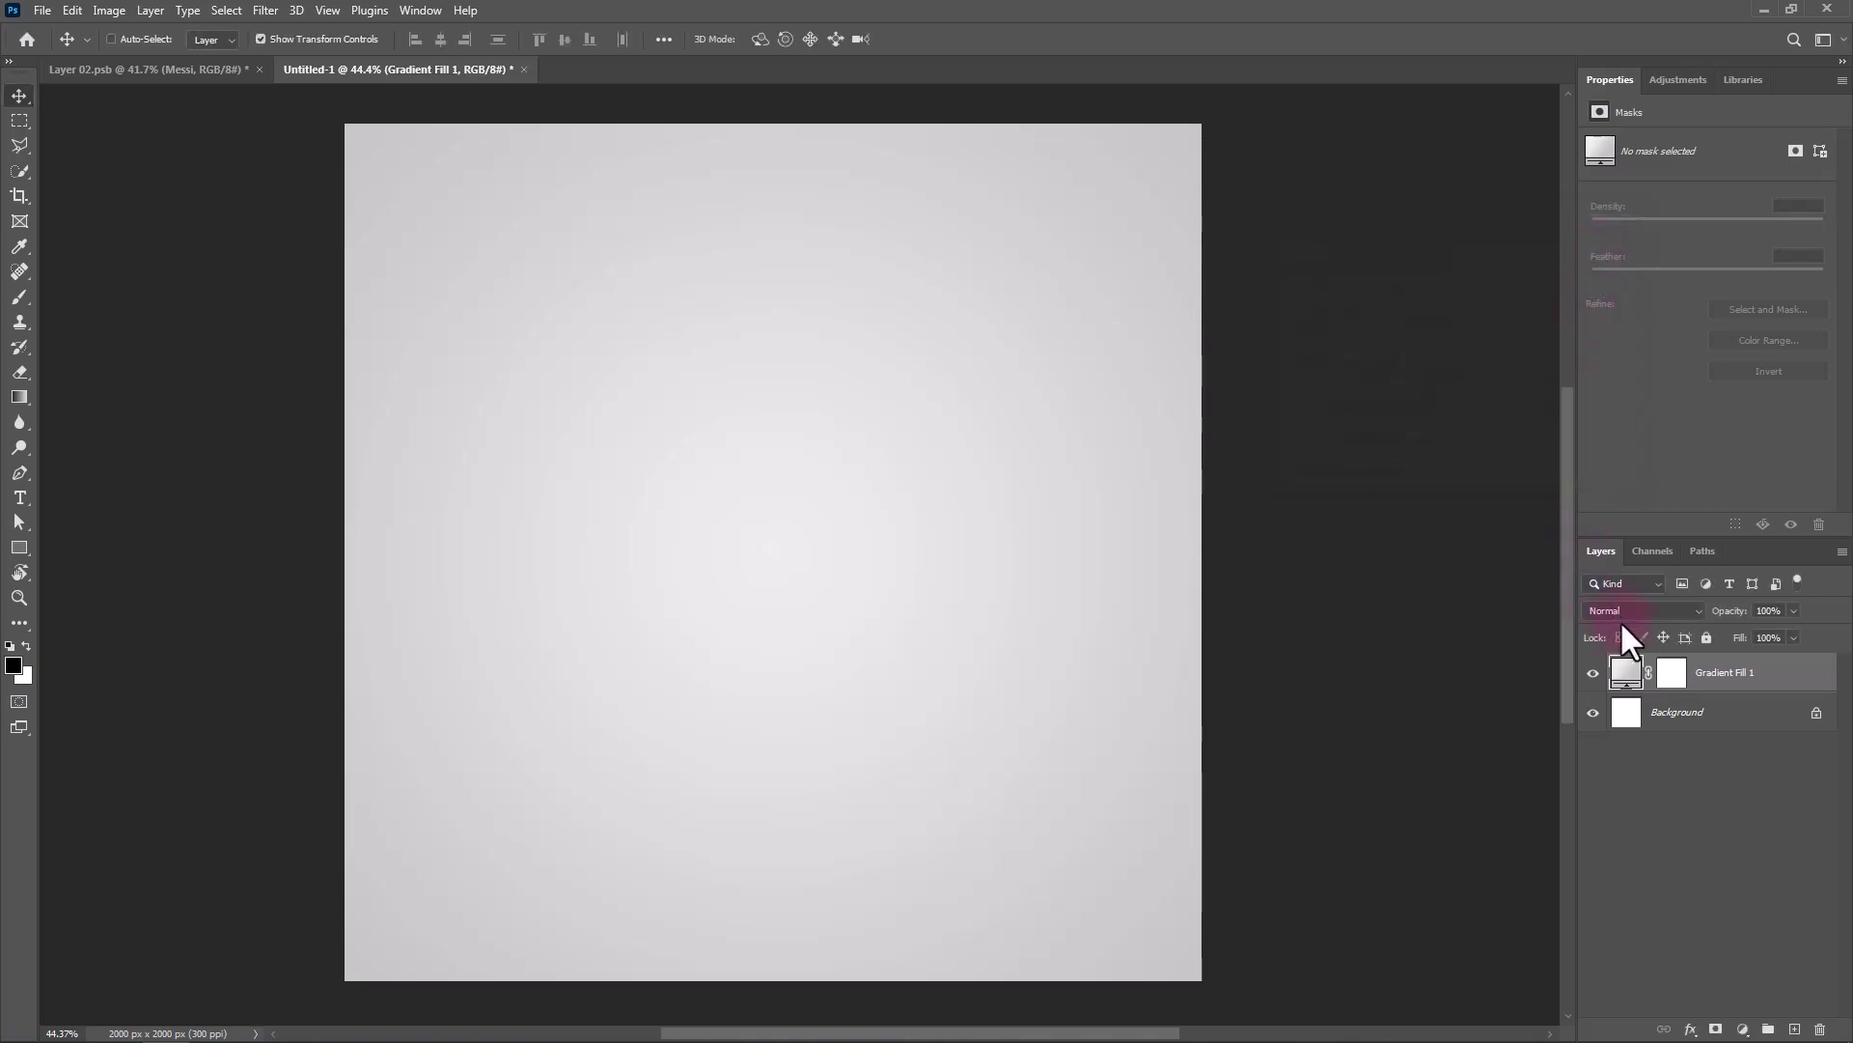
Convert the gradient fill layer to a smart object and apply the Add Noise filter at 4.39% with Uniform distribution.
click(230, 10)
mouse_move(253, 7)
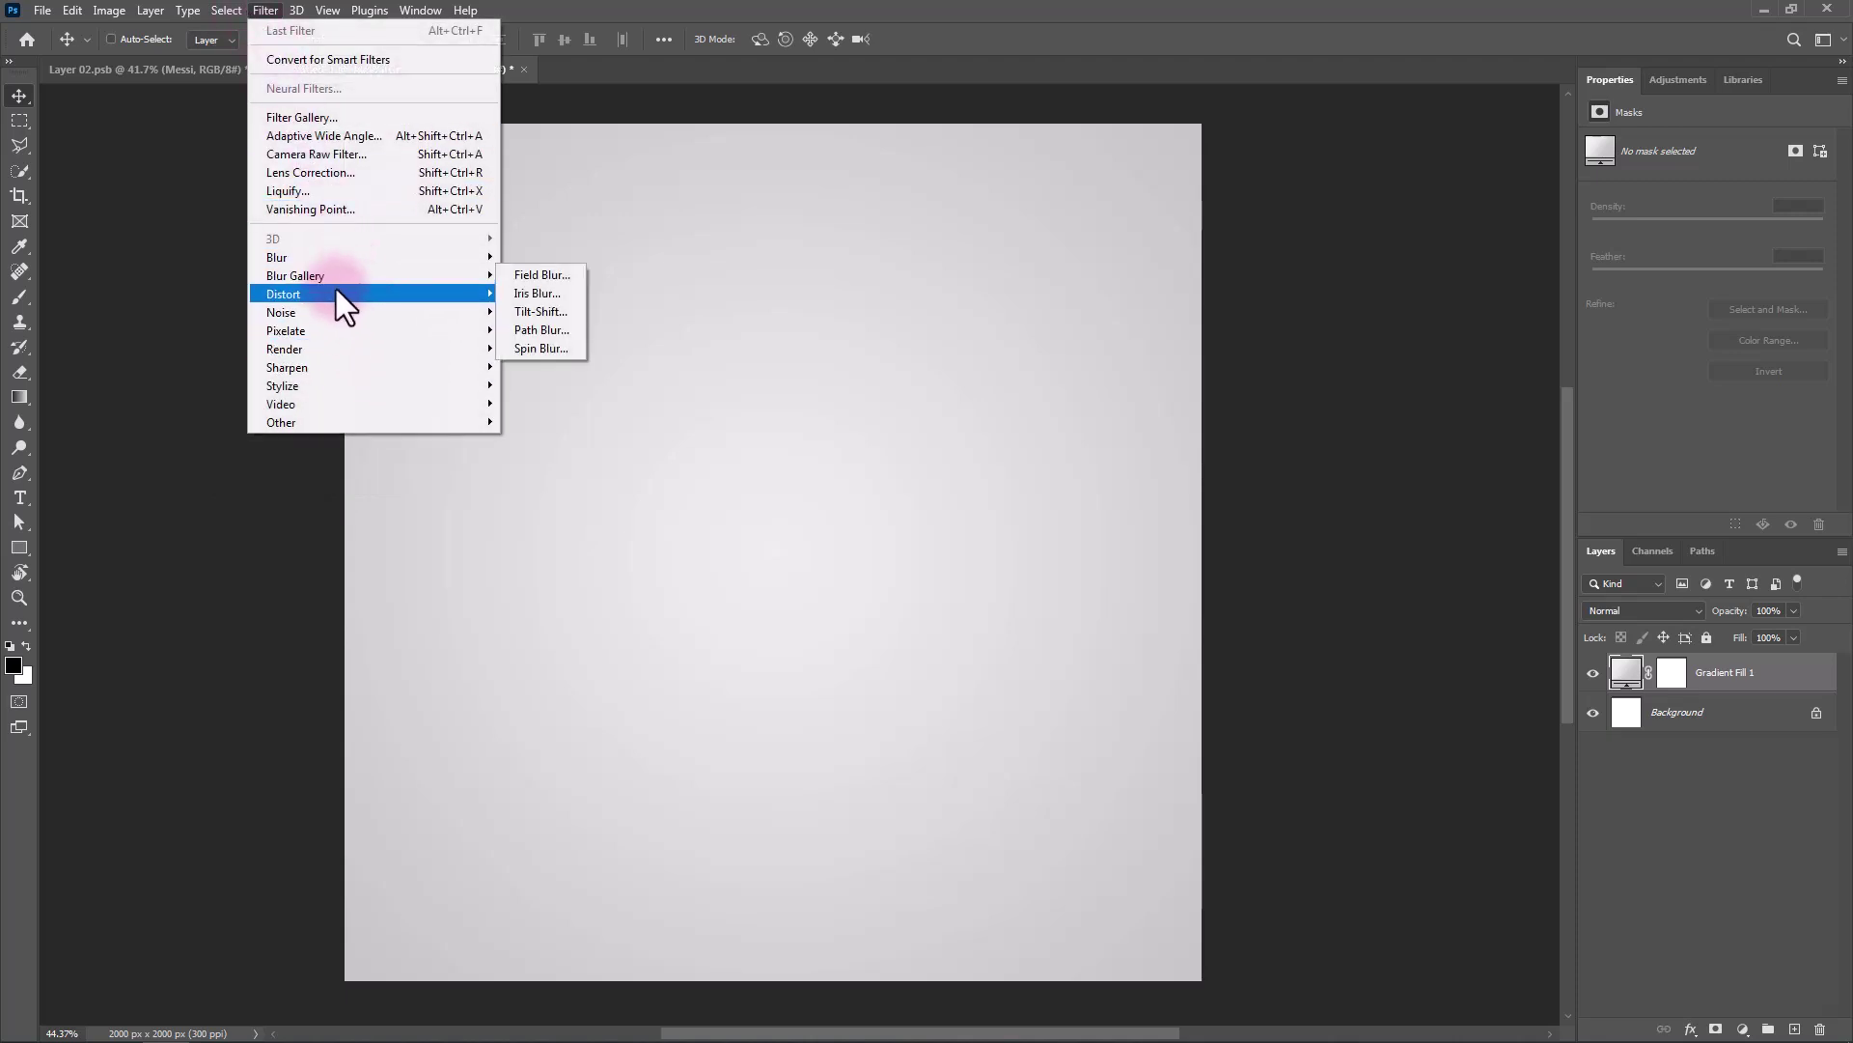
mouse_move(322, 312)
click(525, 311)
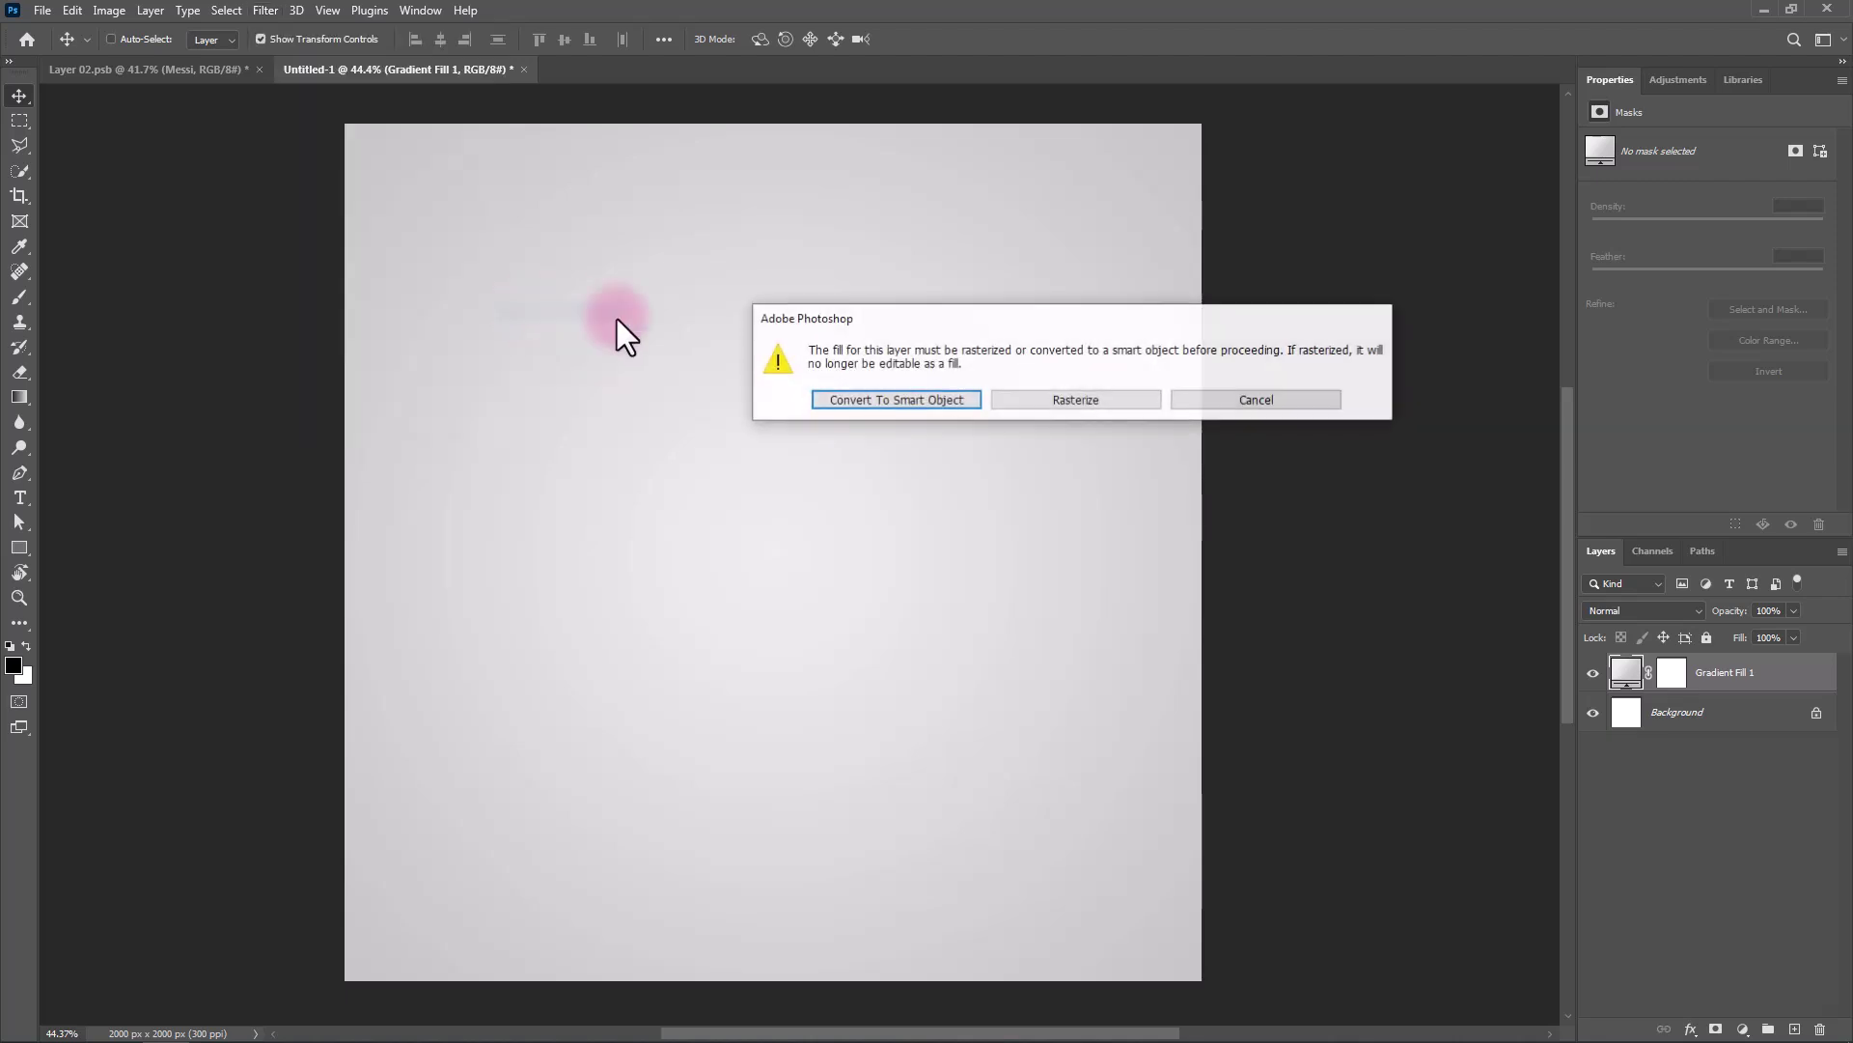
click(874, 399)
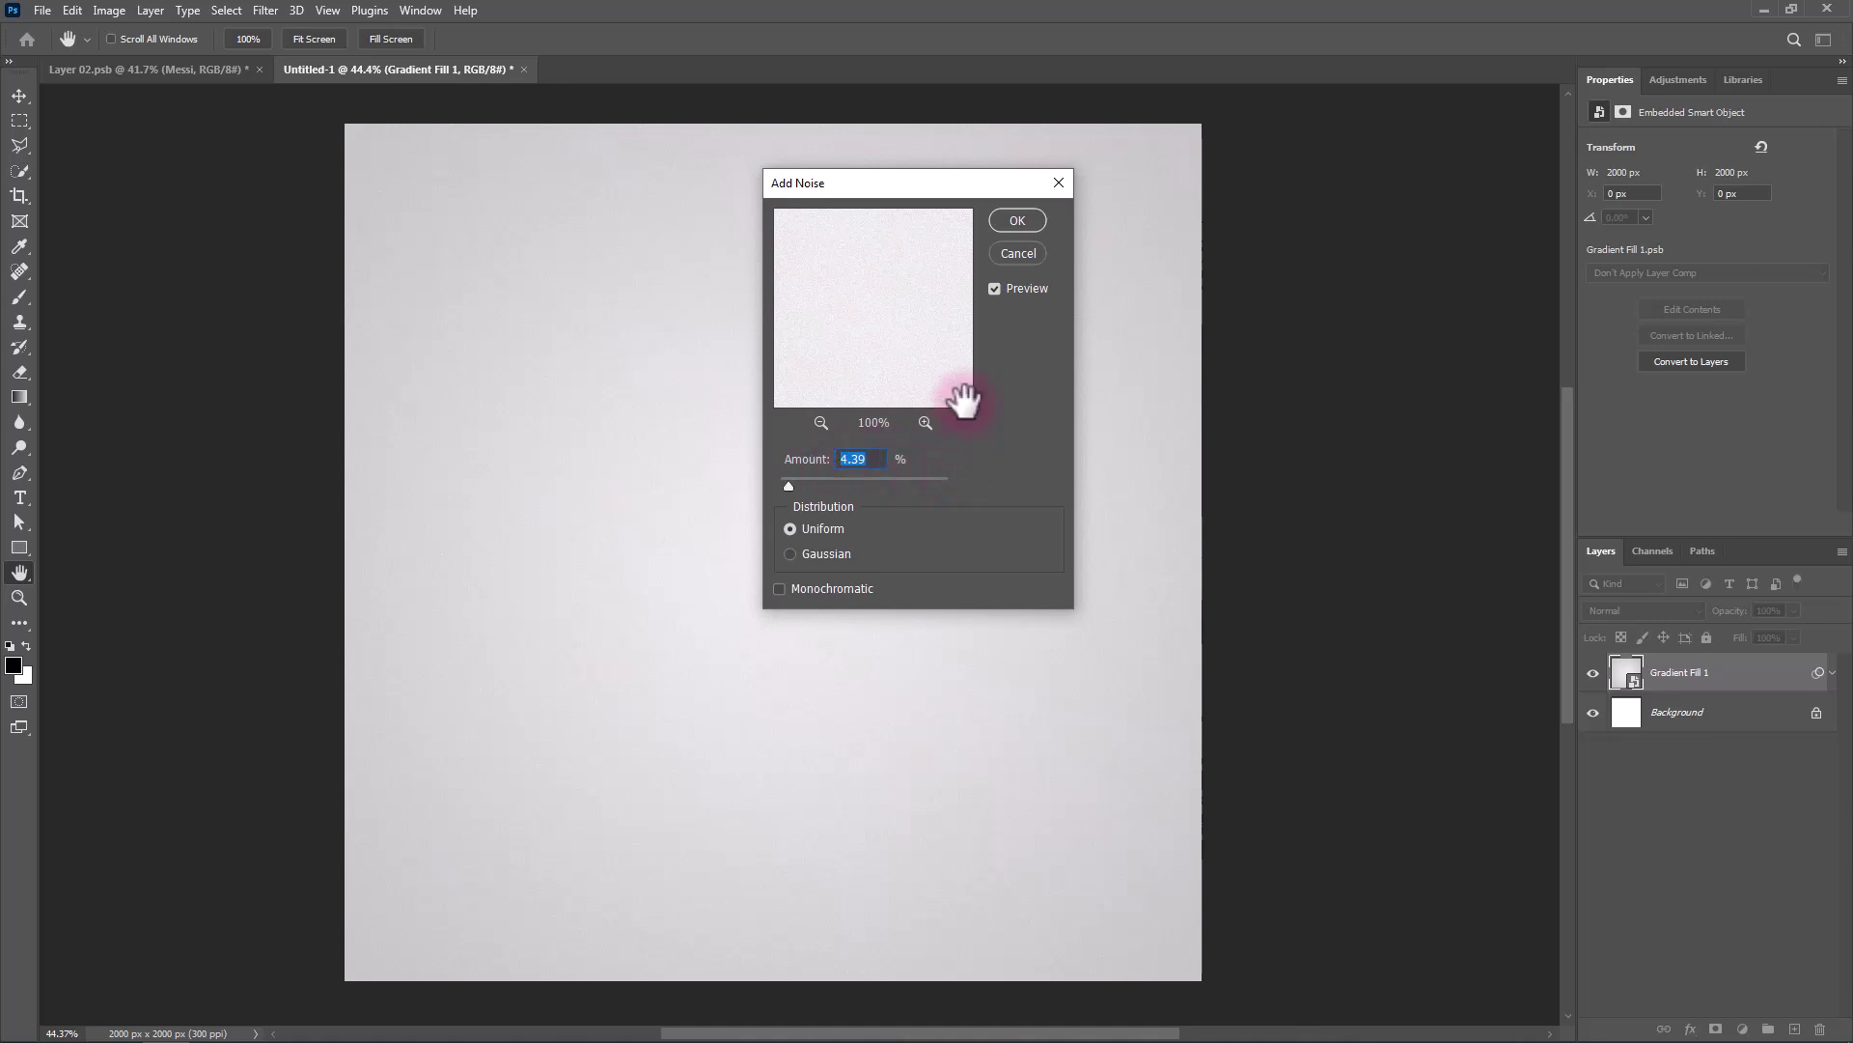
click(1018, 220)
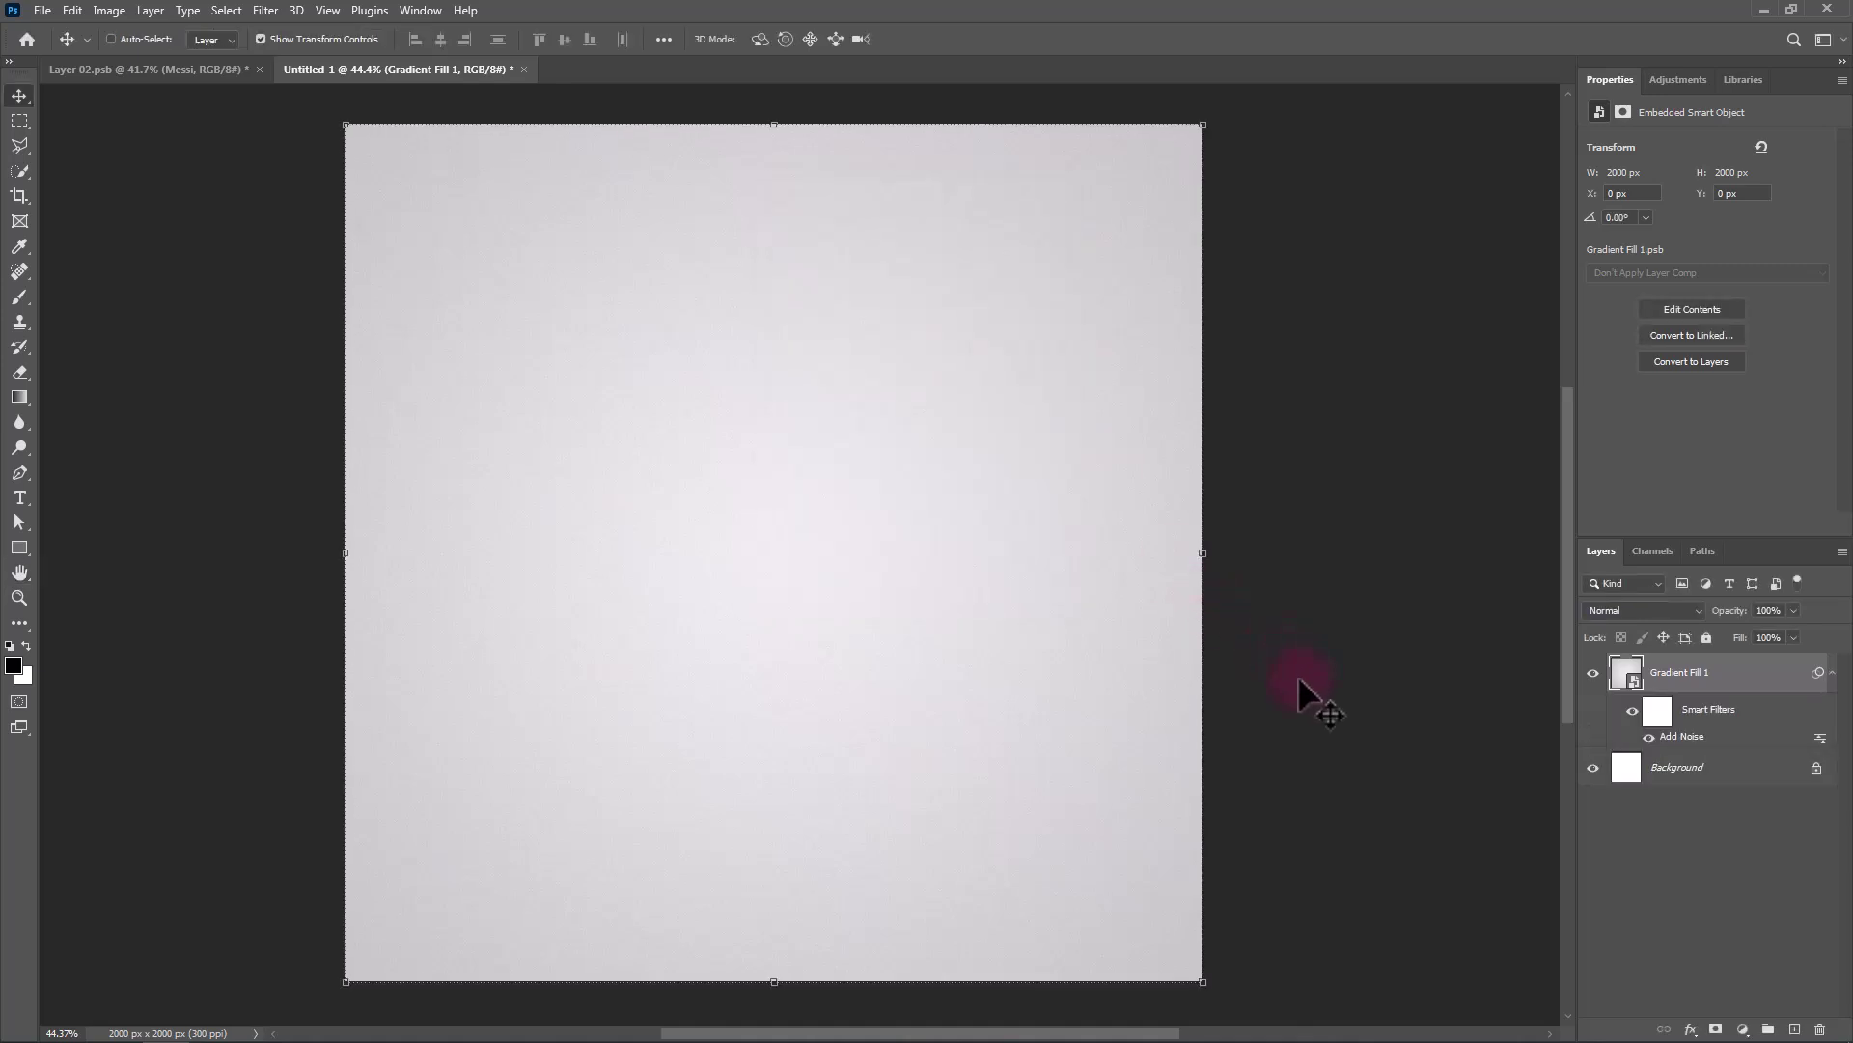
Rename the gradient layer as BG with its filter list collapsed, and switch to the Layer 02.psb portrait document.
double_click(1695, 674)
key(Return)
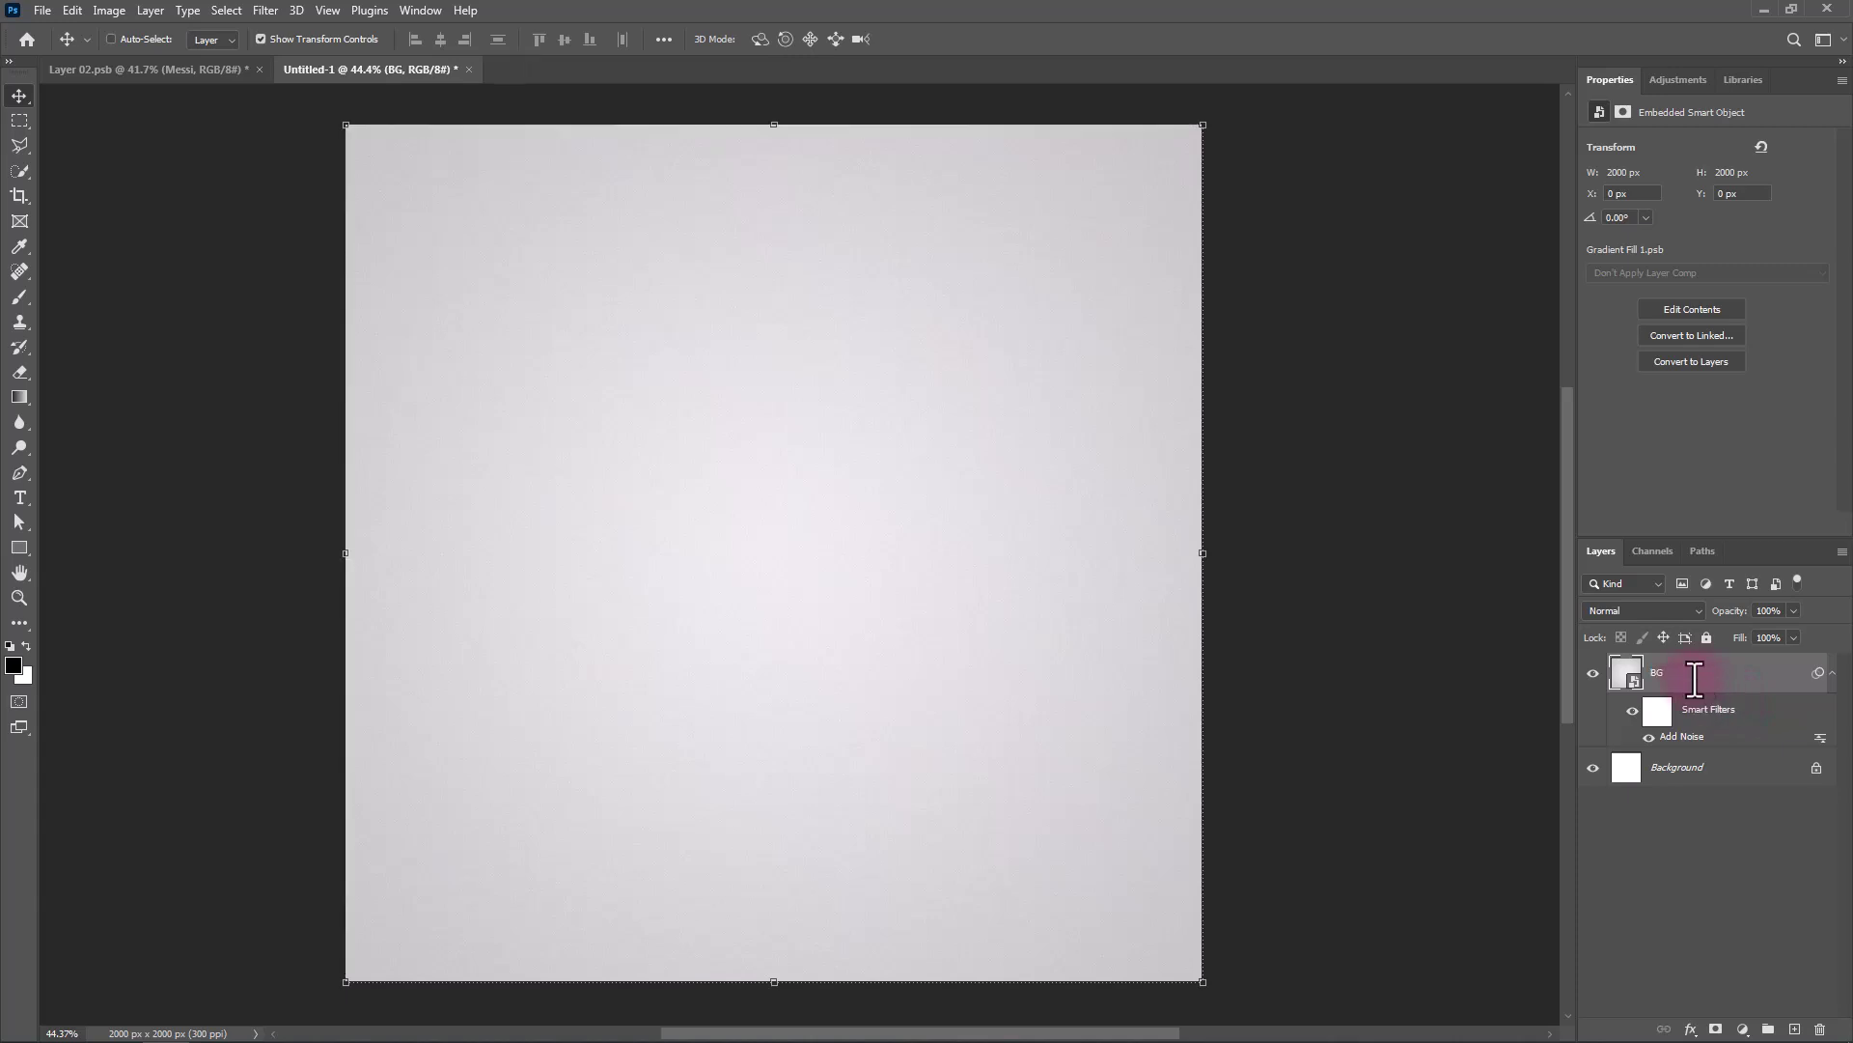
click(1829, 675)
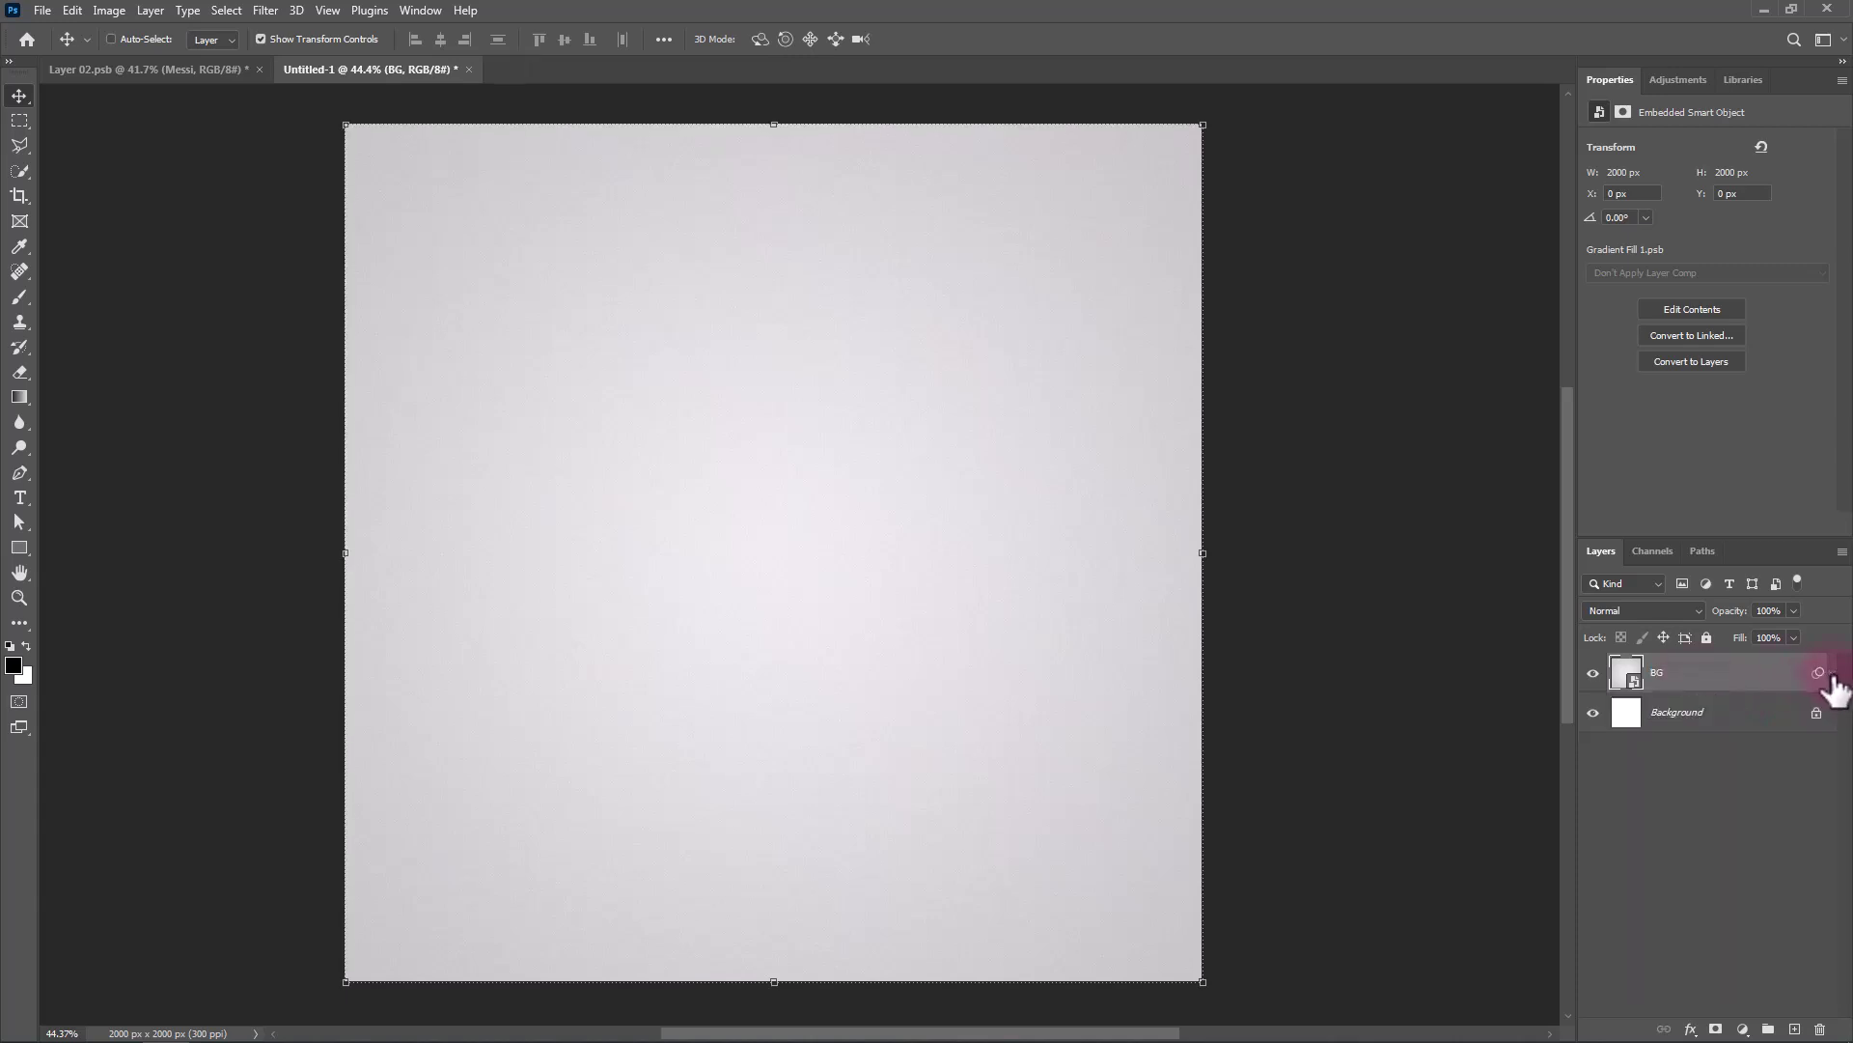
click(220, 70)
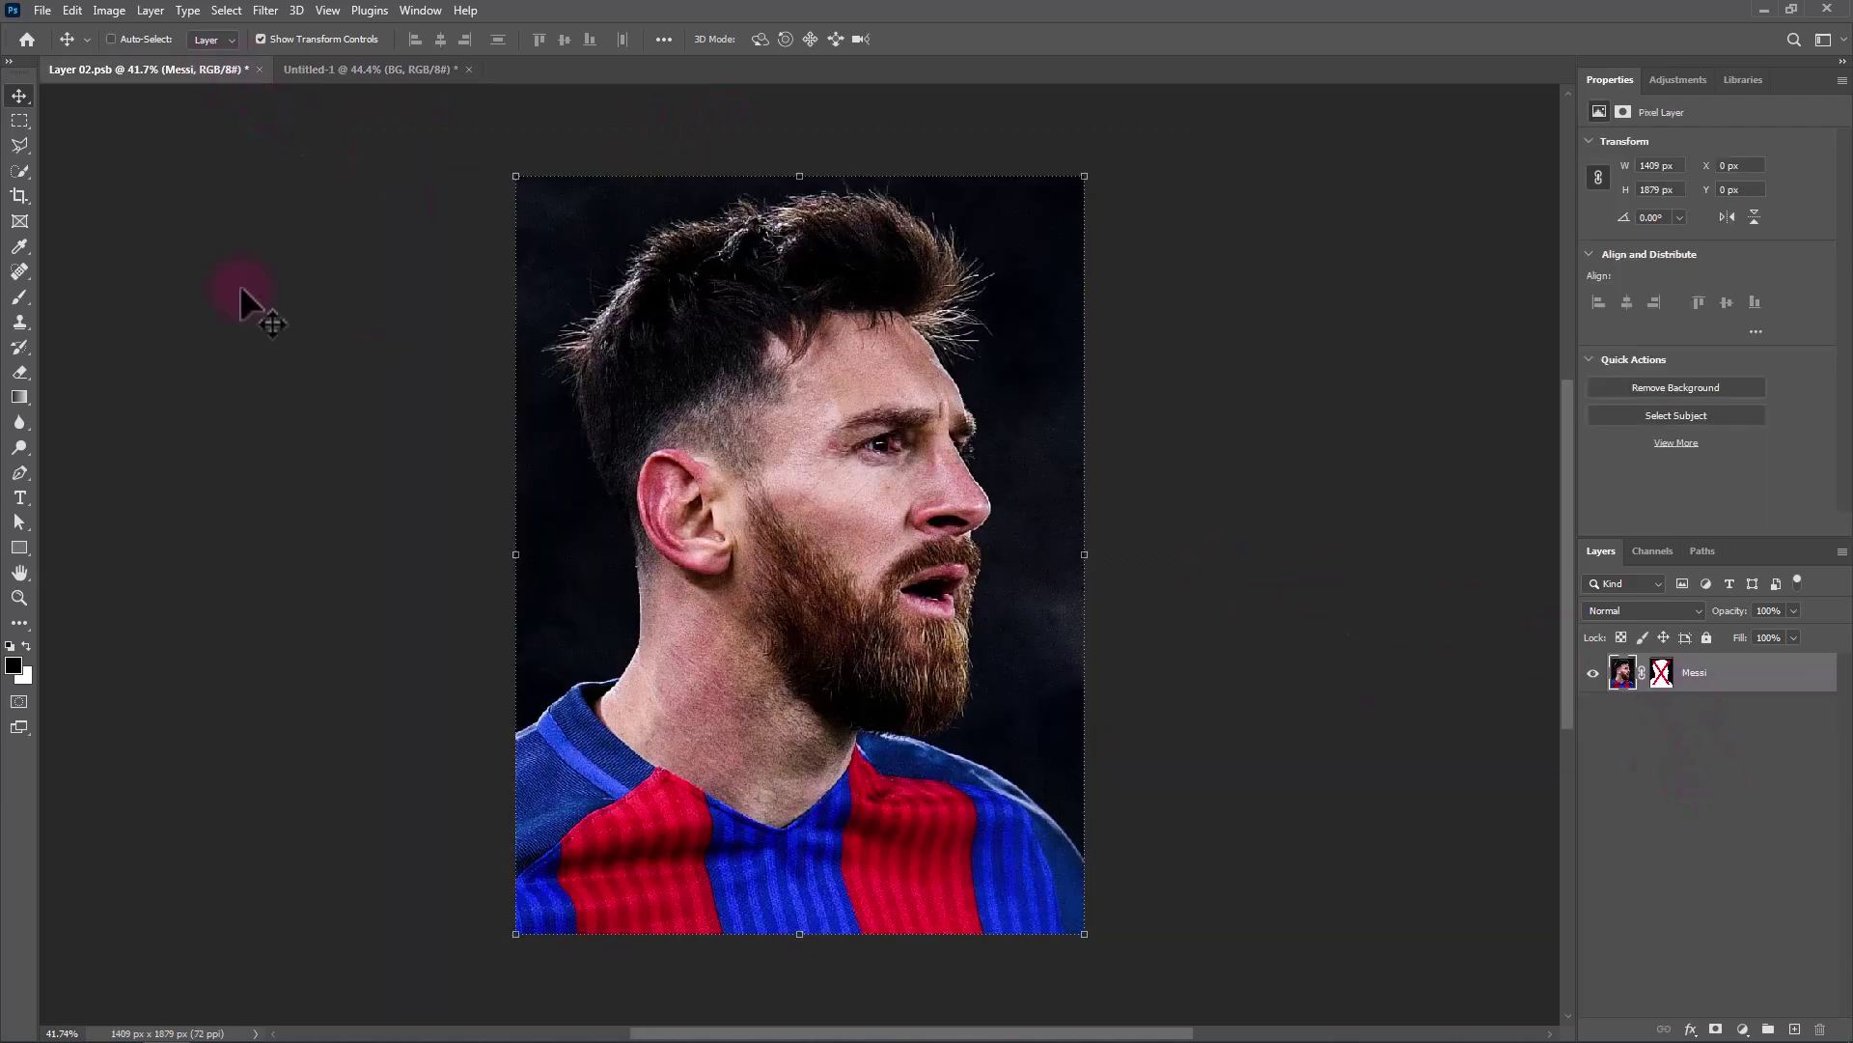
click(19, 171)
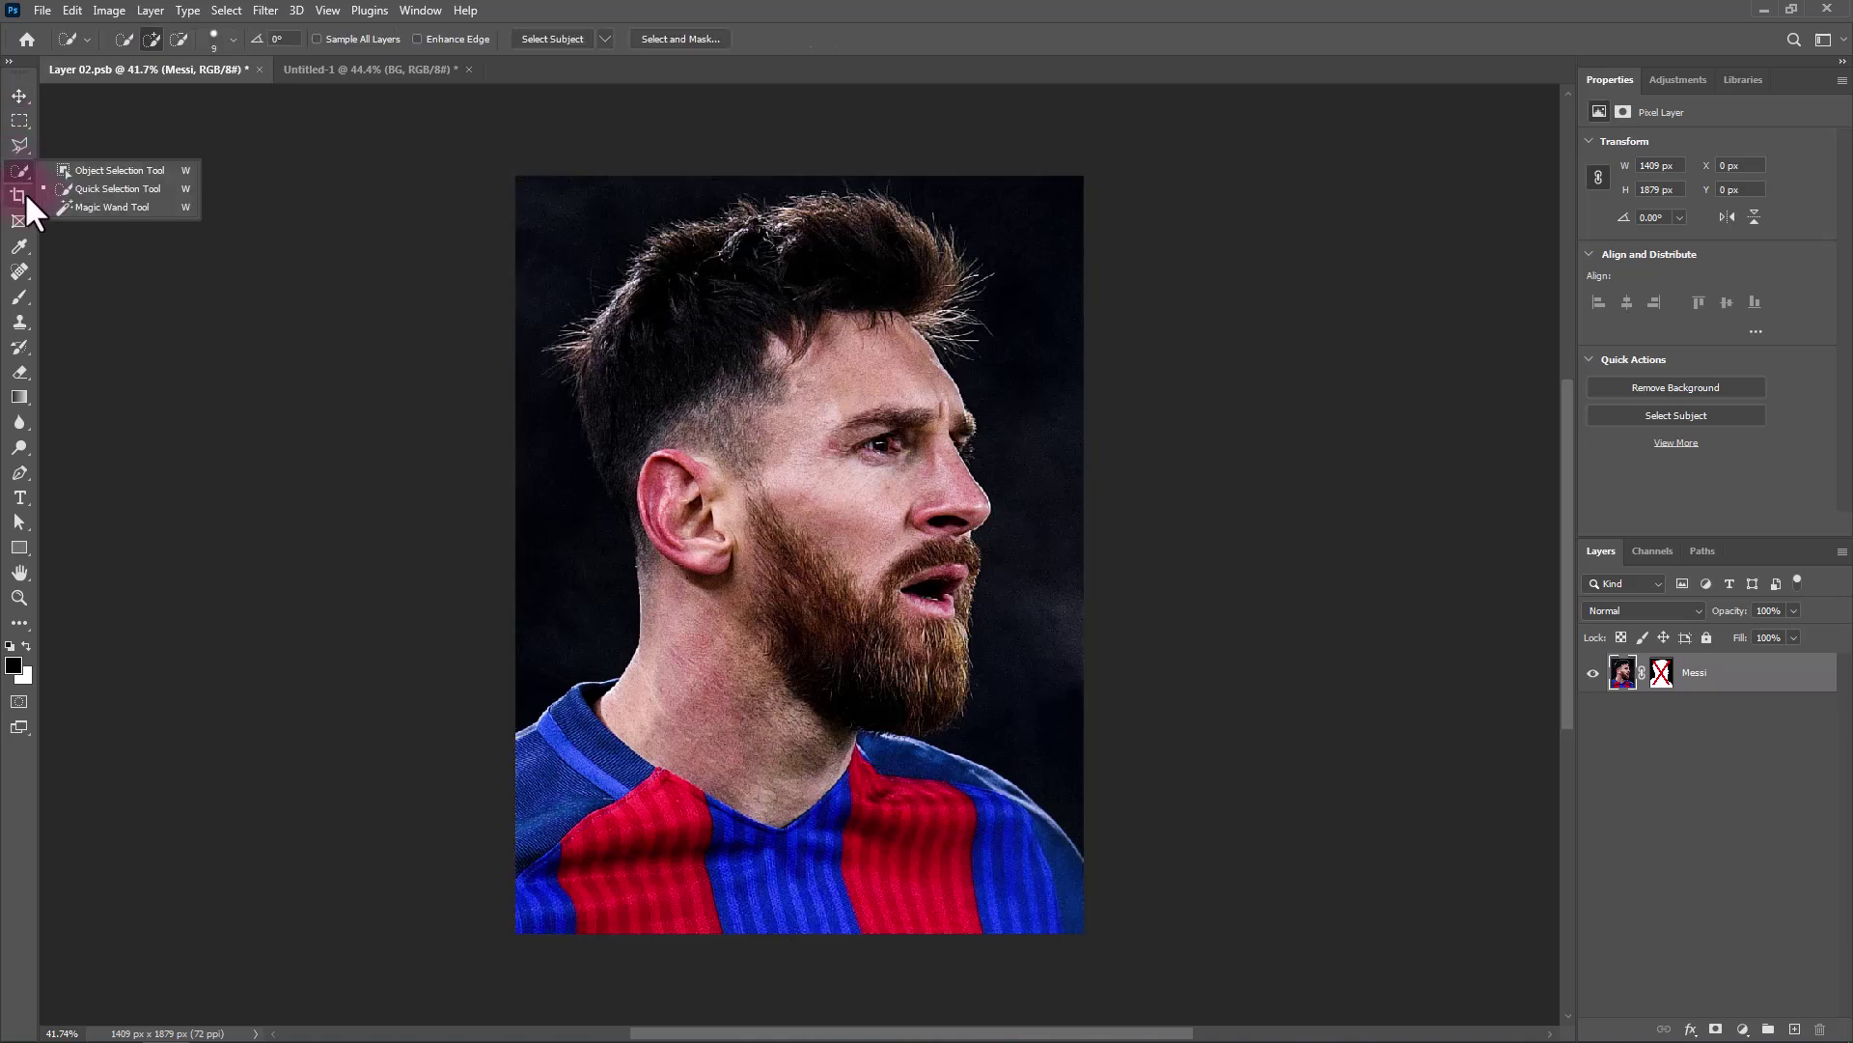
click(64, 172)
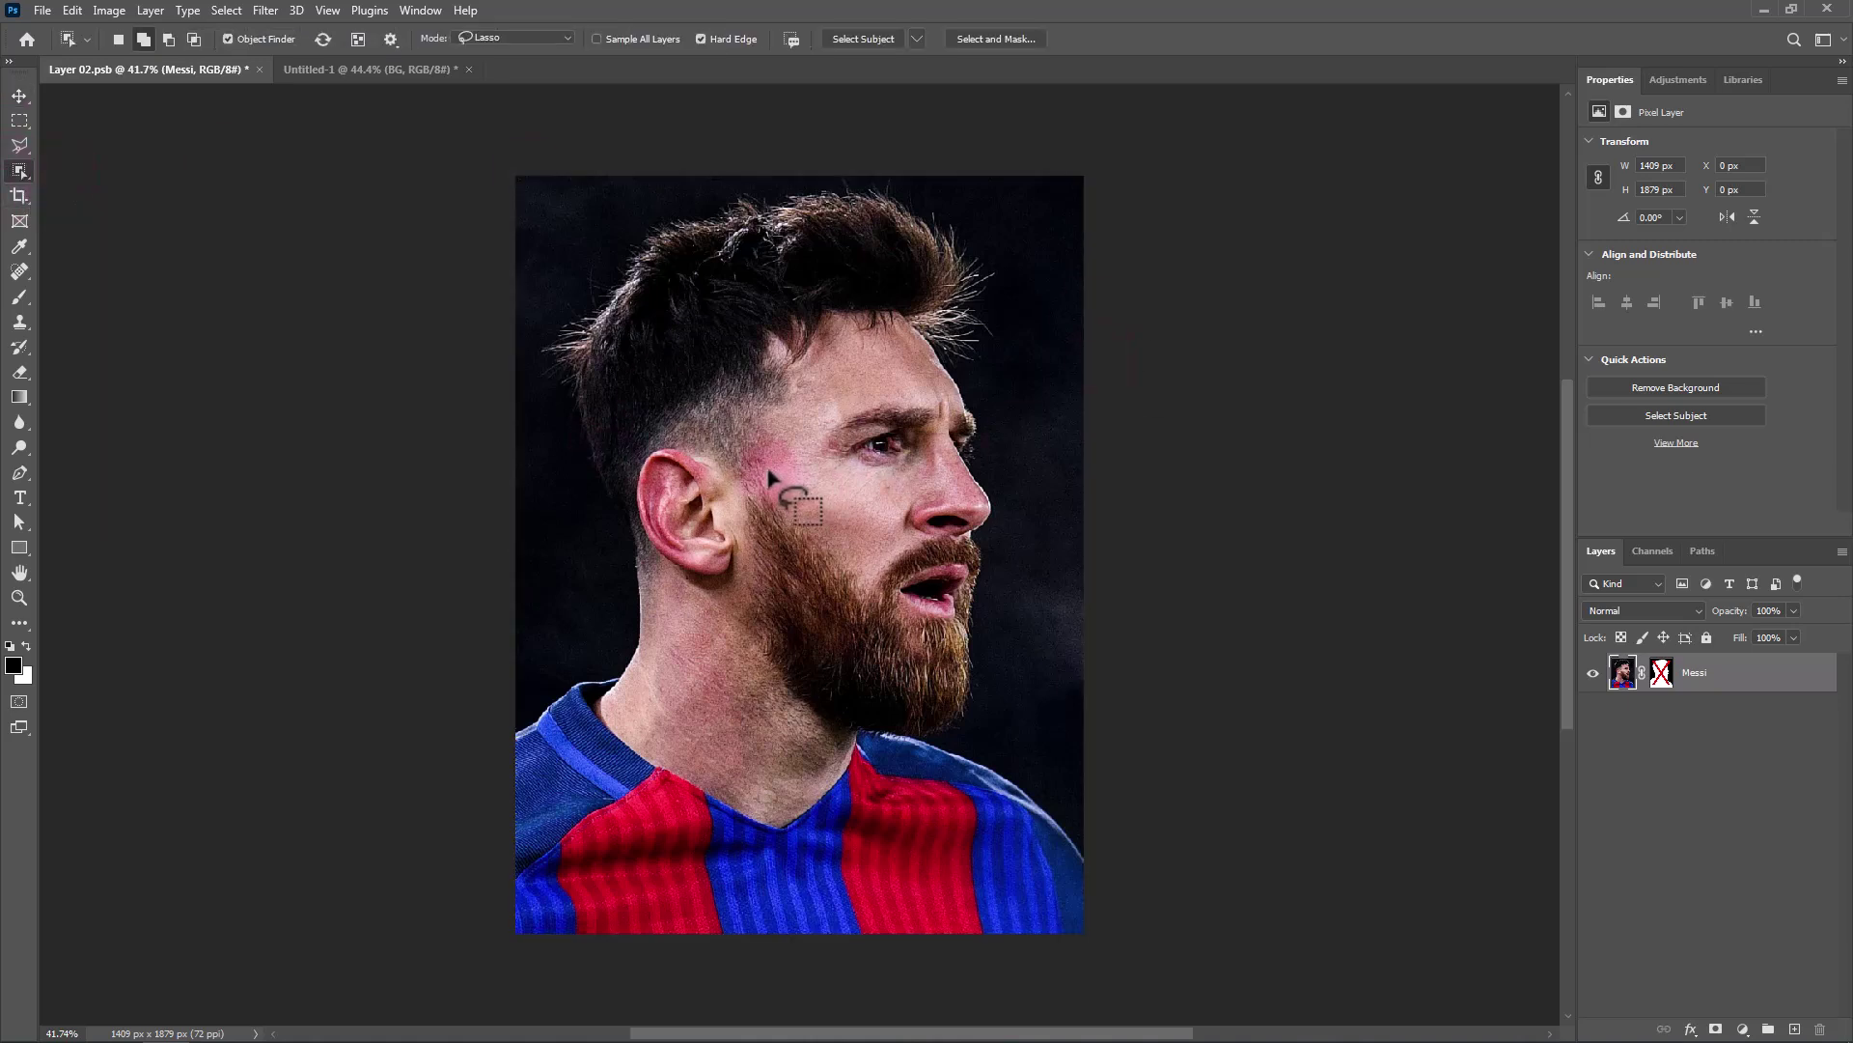
click(18, 97)
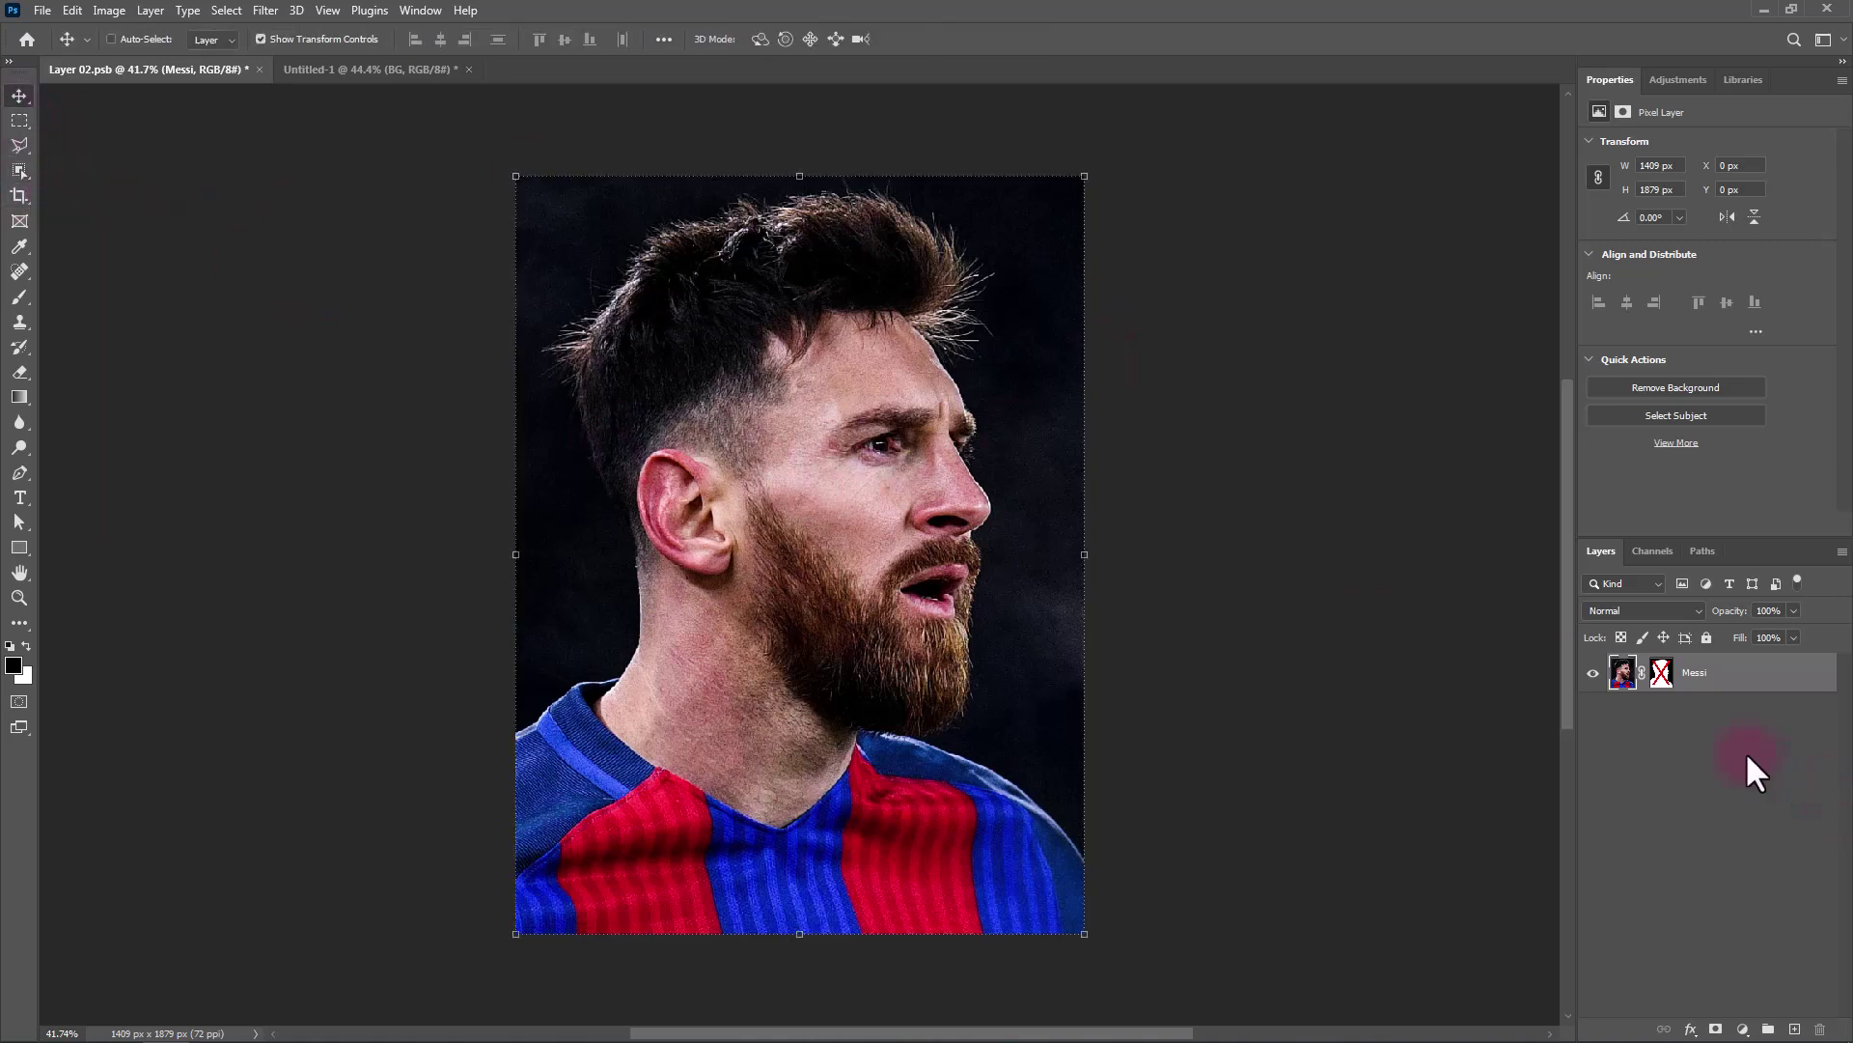
Enable the Messi layer's mask and convert the masked layer to a smart object.
shift+click(1662, 673)
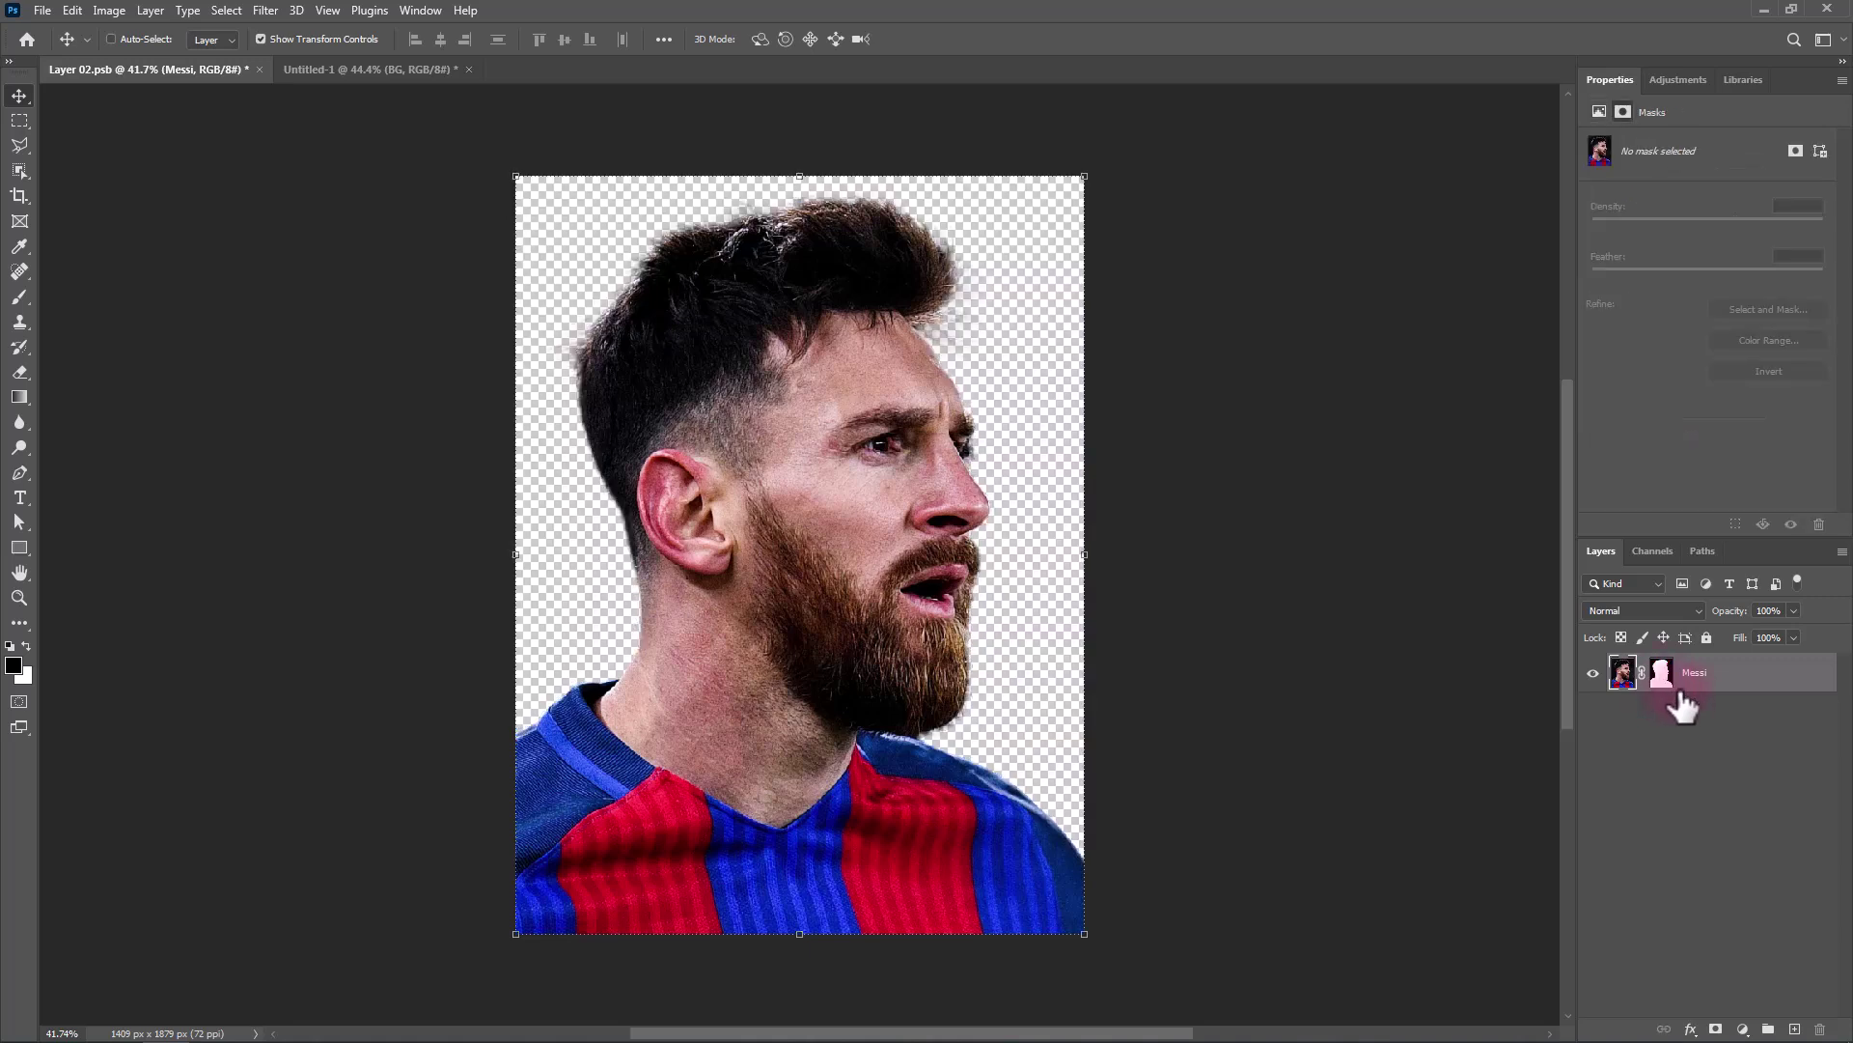
right_click(1718, 702)
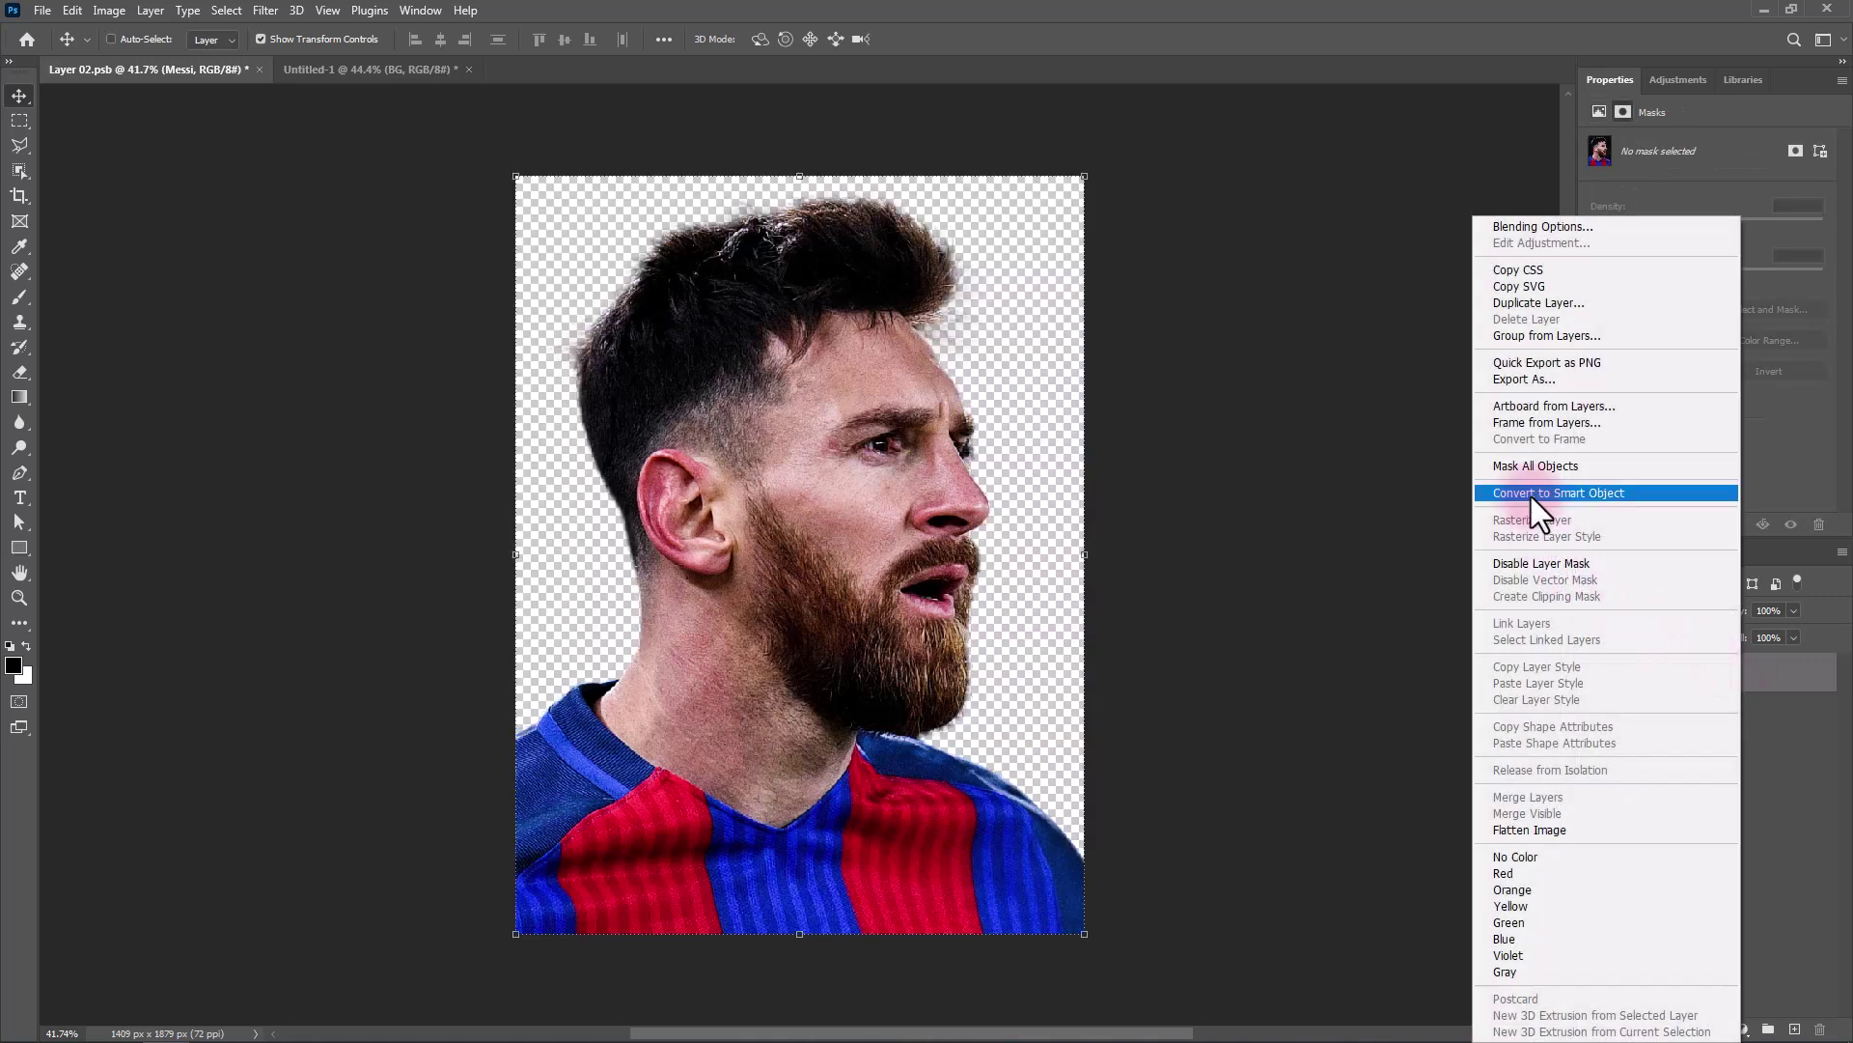
click(1531, 493)
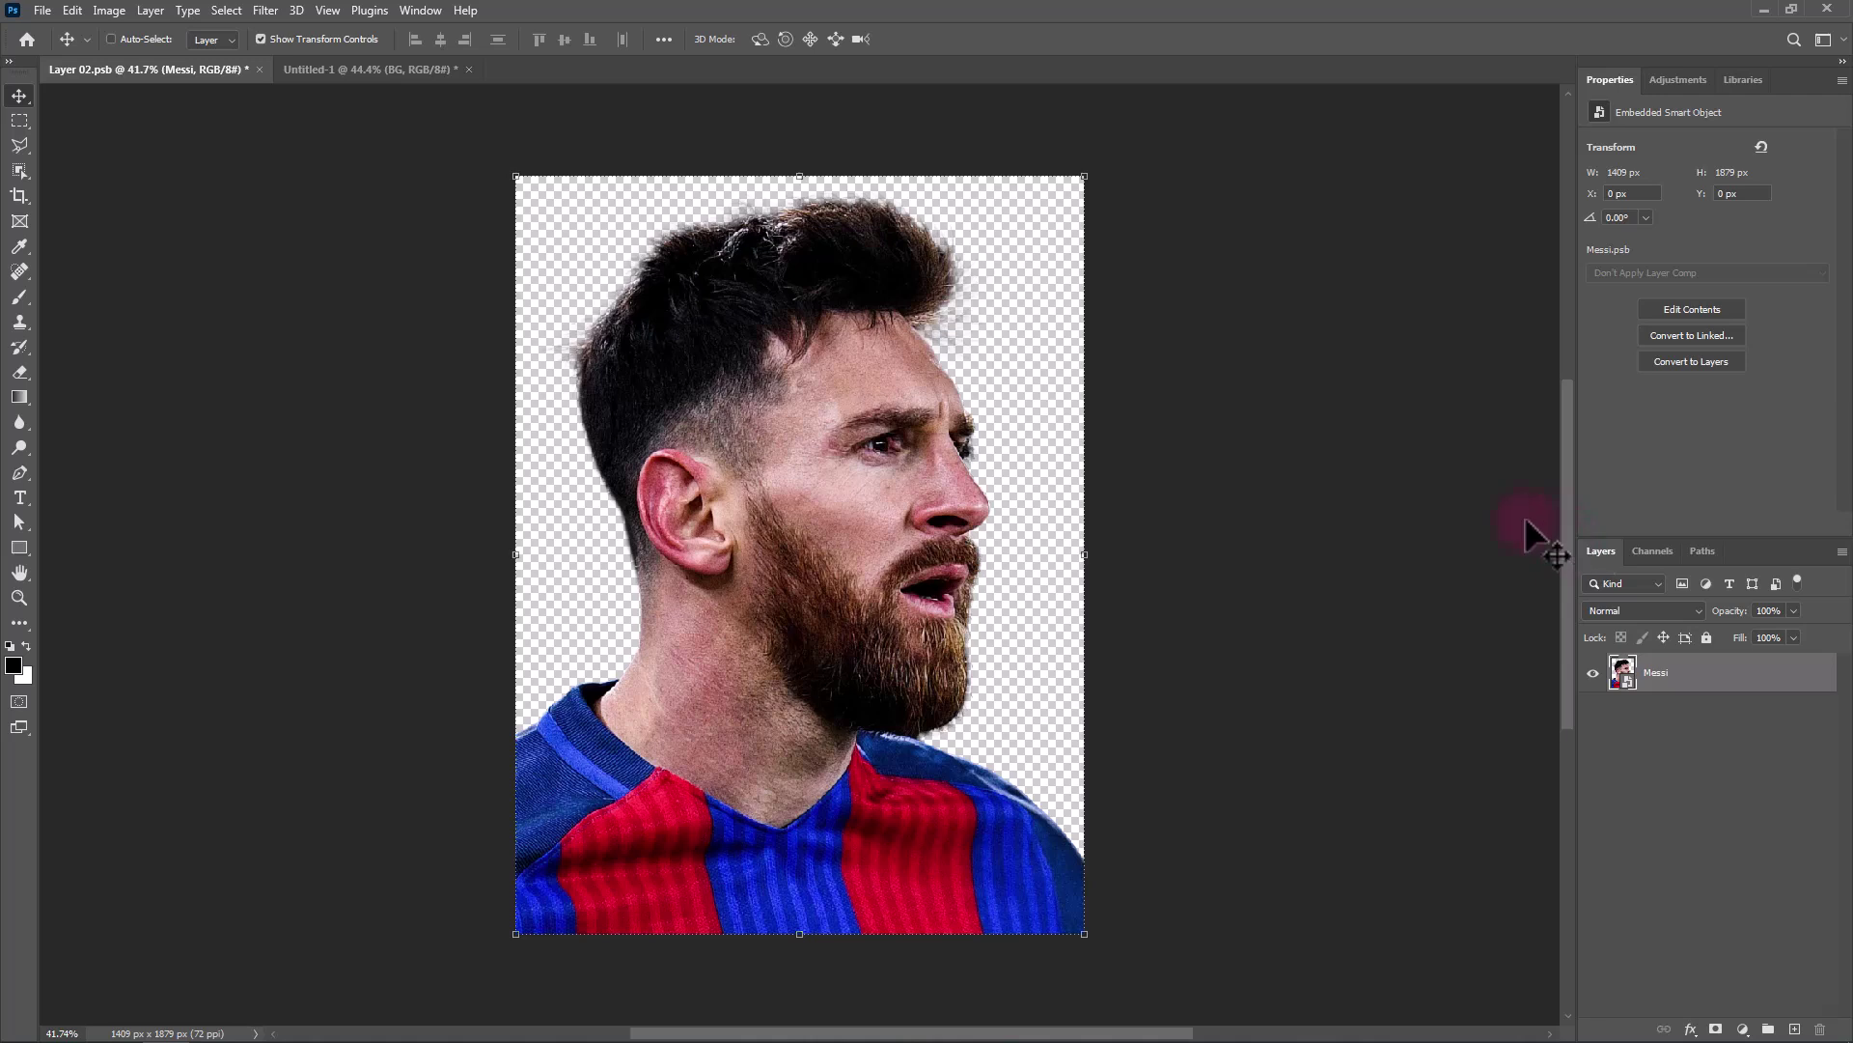
Open the Camera Raw filter on the portrait and set Saturation -100, Exposure +0.35, Contrast +39, Highlights +25 and Shadows -1.
click(257, 9)
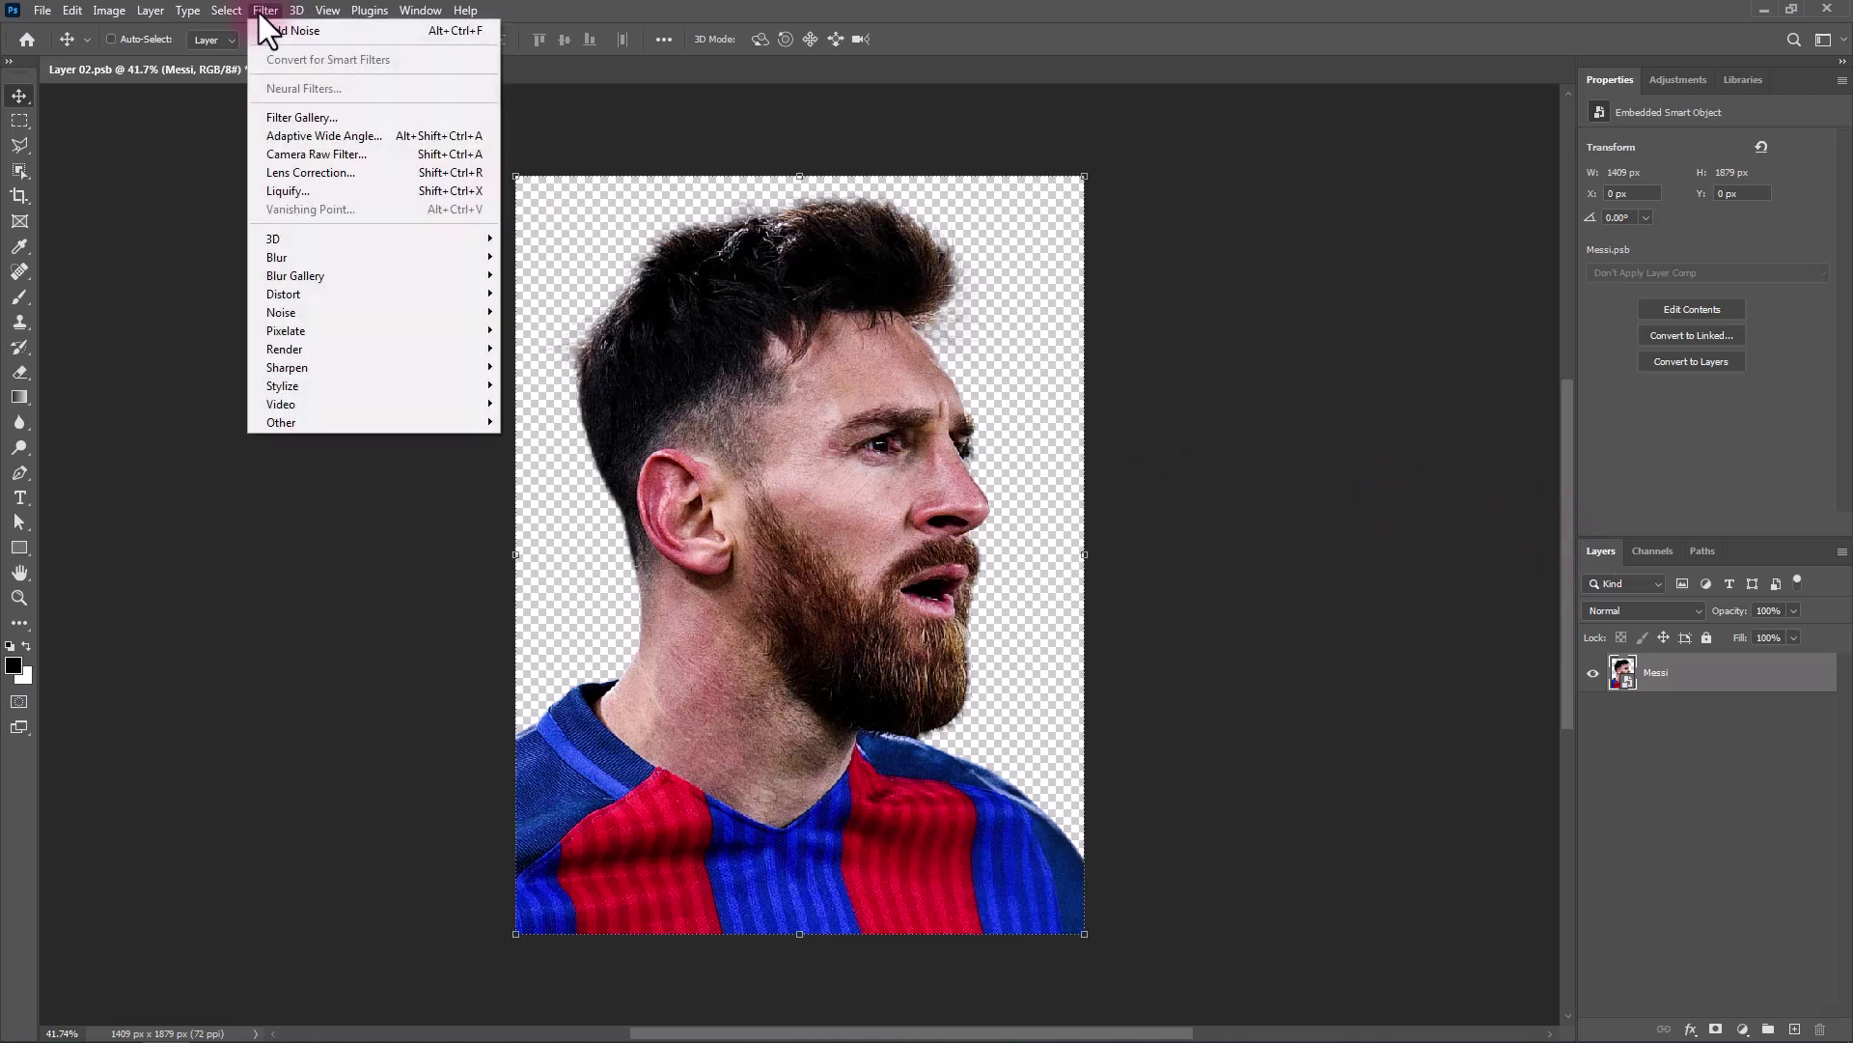
click(321, 157)
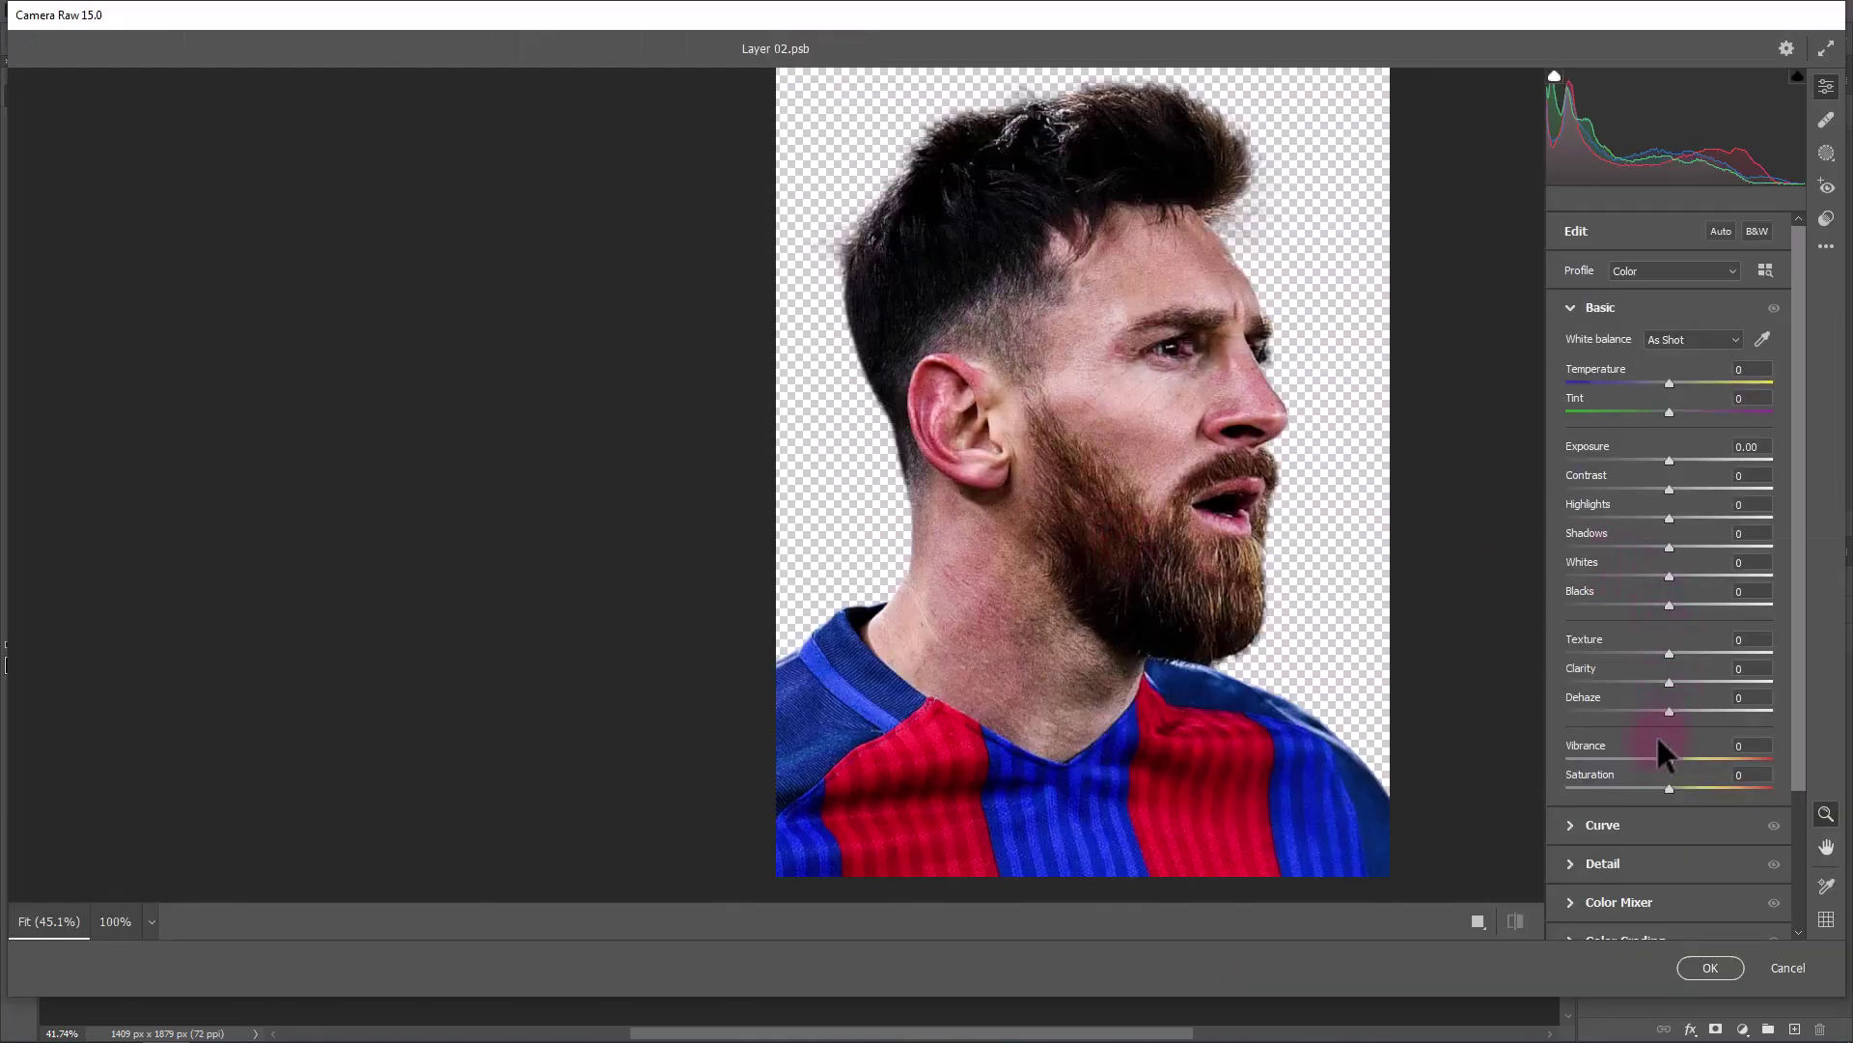
click(1589, 307)
click(1579, 307)
drag(1670, 783, 1538, 785)
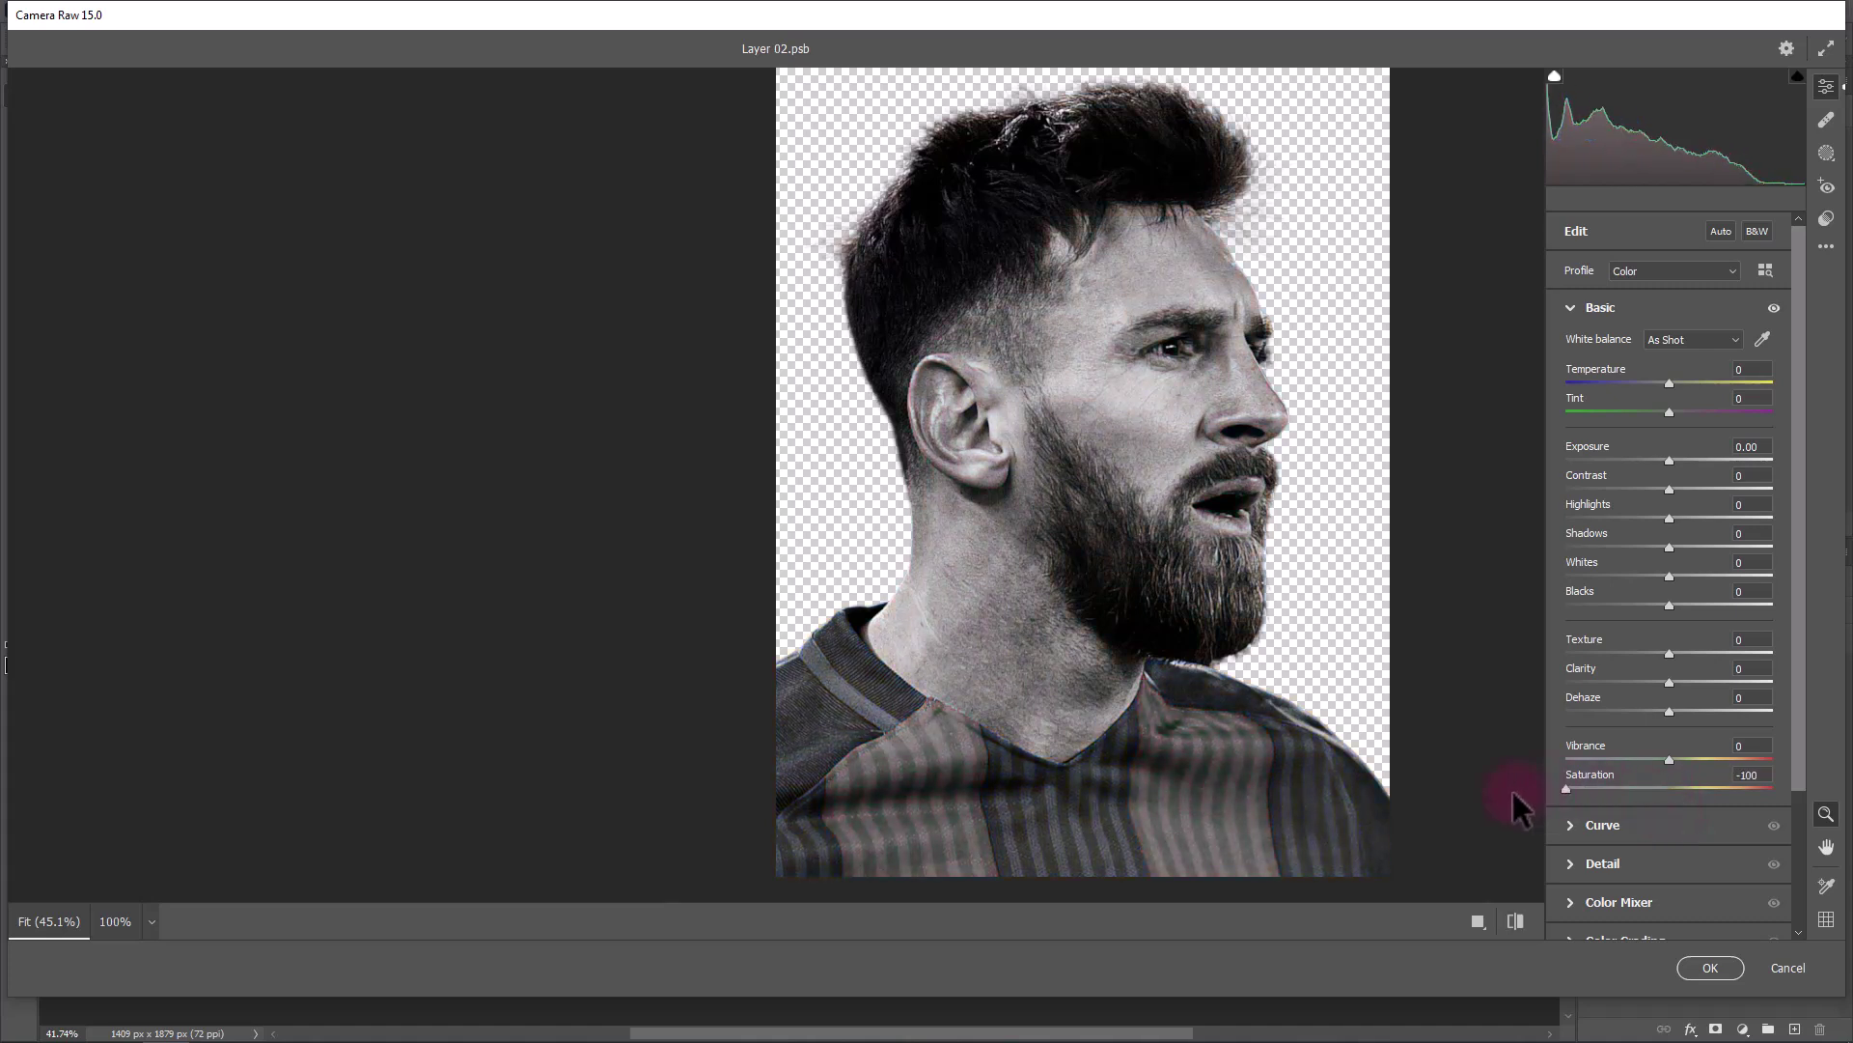
drag(1667, 457, 1666, 540)
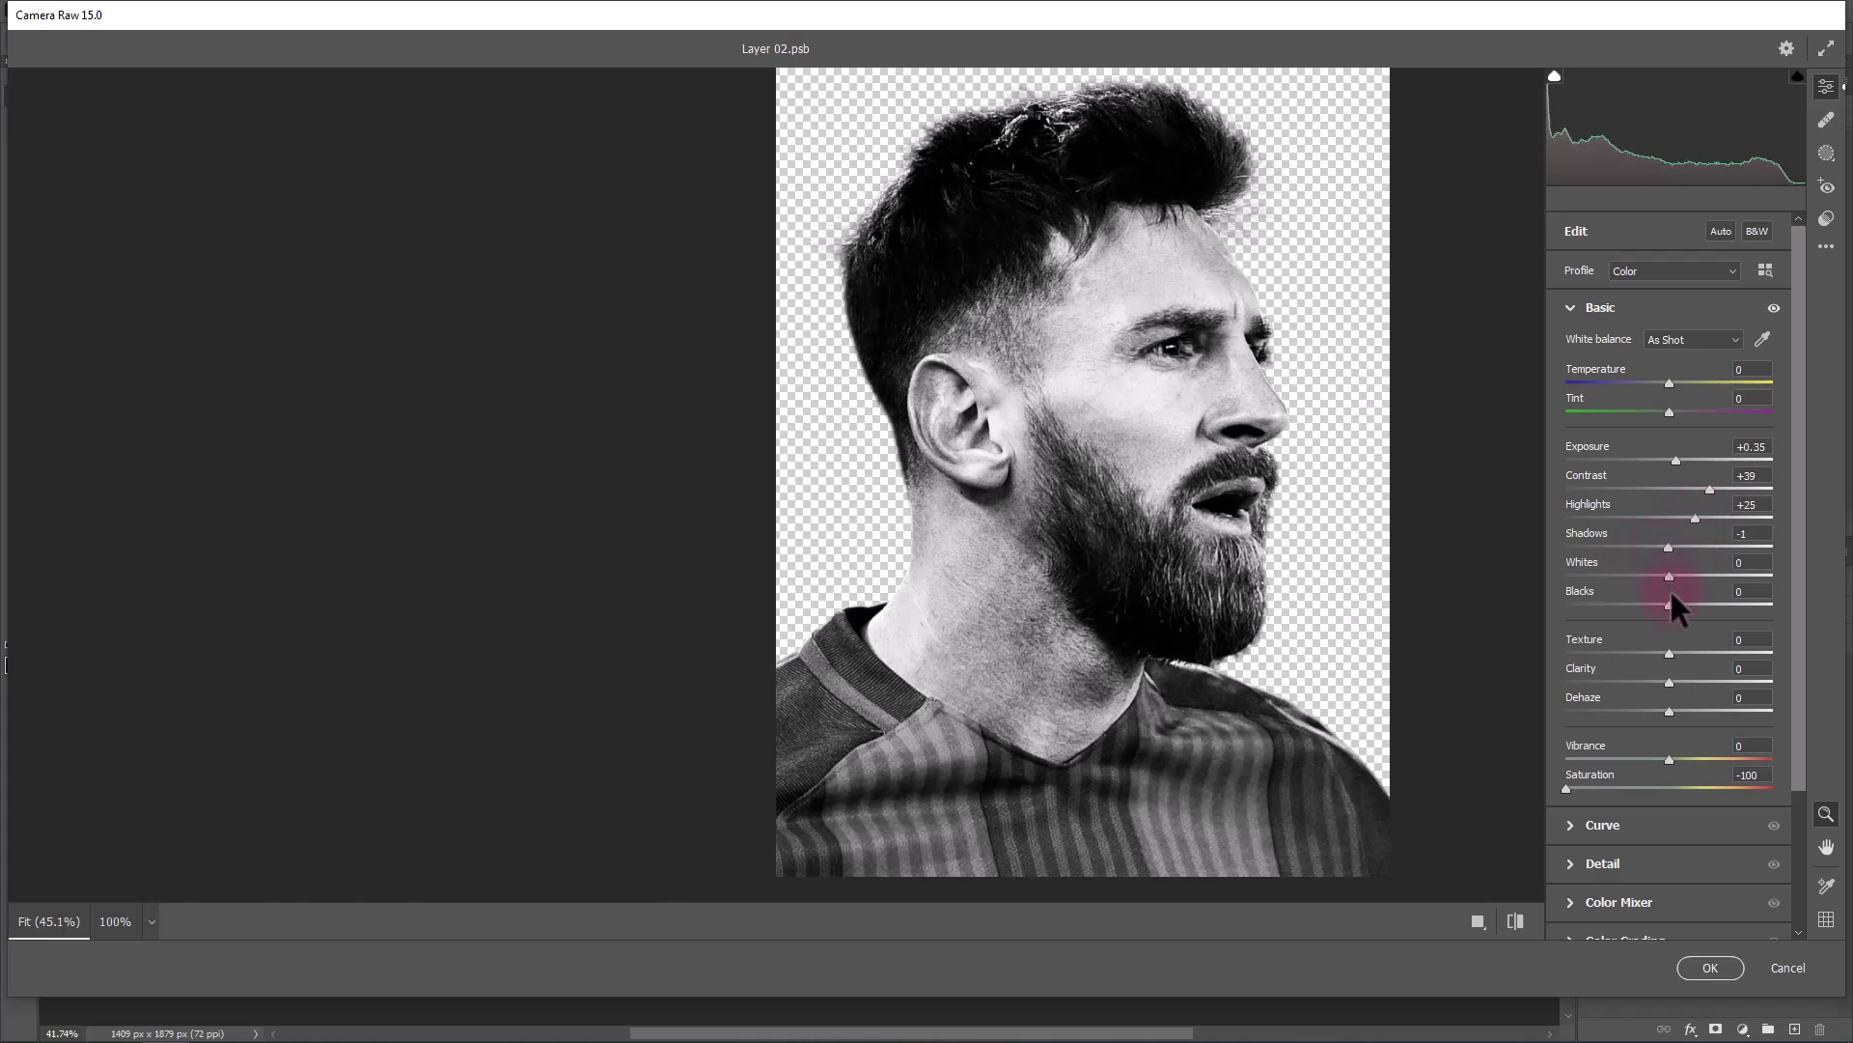
Set Texture to +48, Clarity to +62 and Dehaze to +3, apply the Camera Raw filter and collapse the layer's filter list.
click(1732, 654)
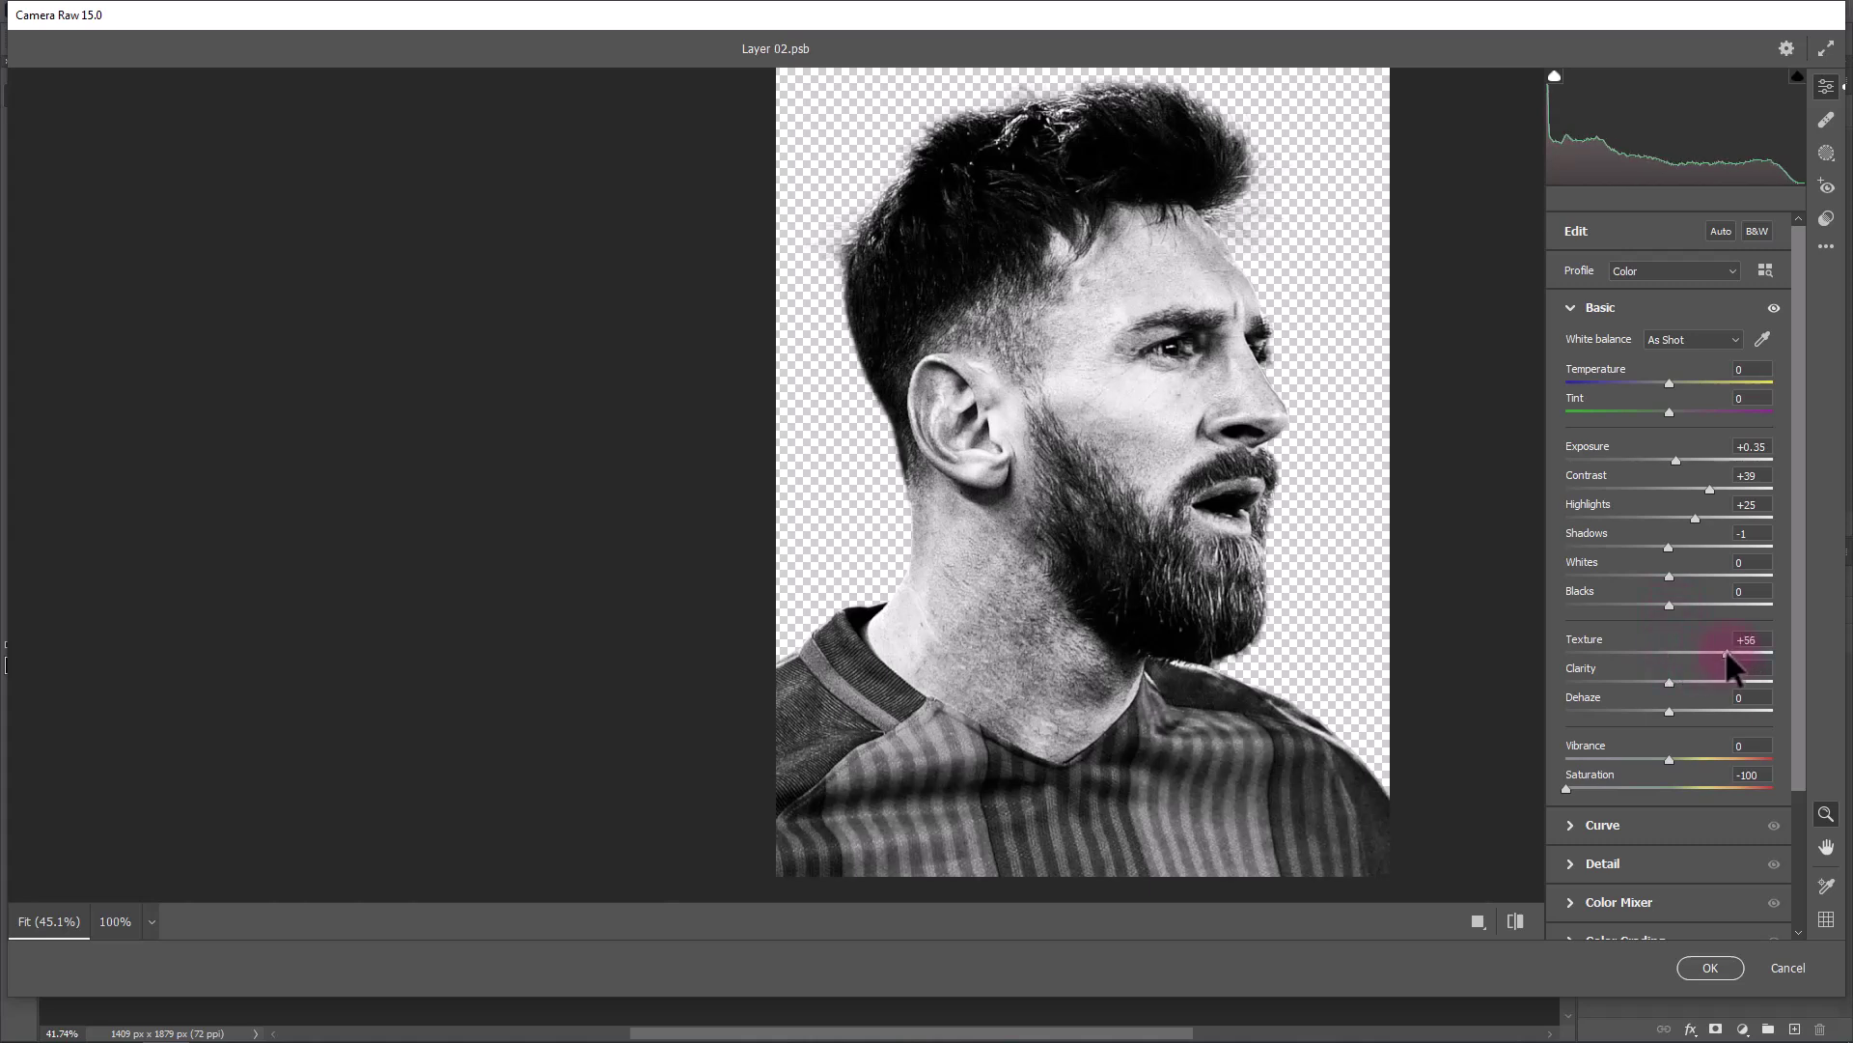
drag(1670, 679, 1743, 680)
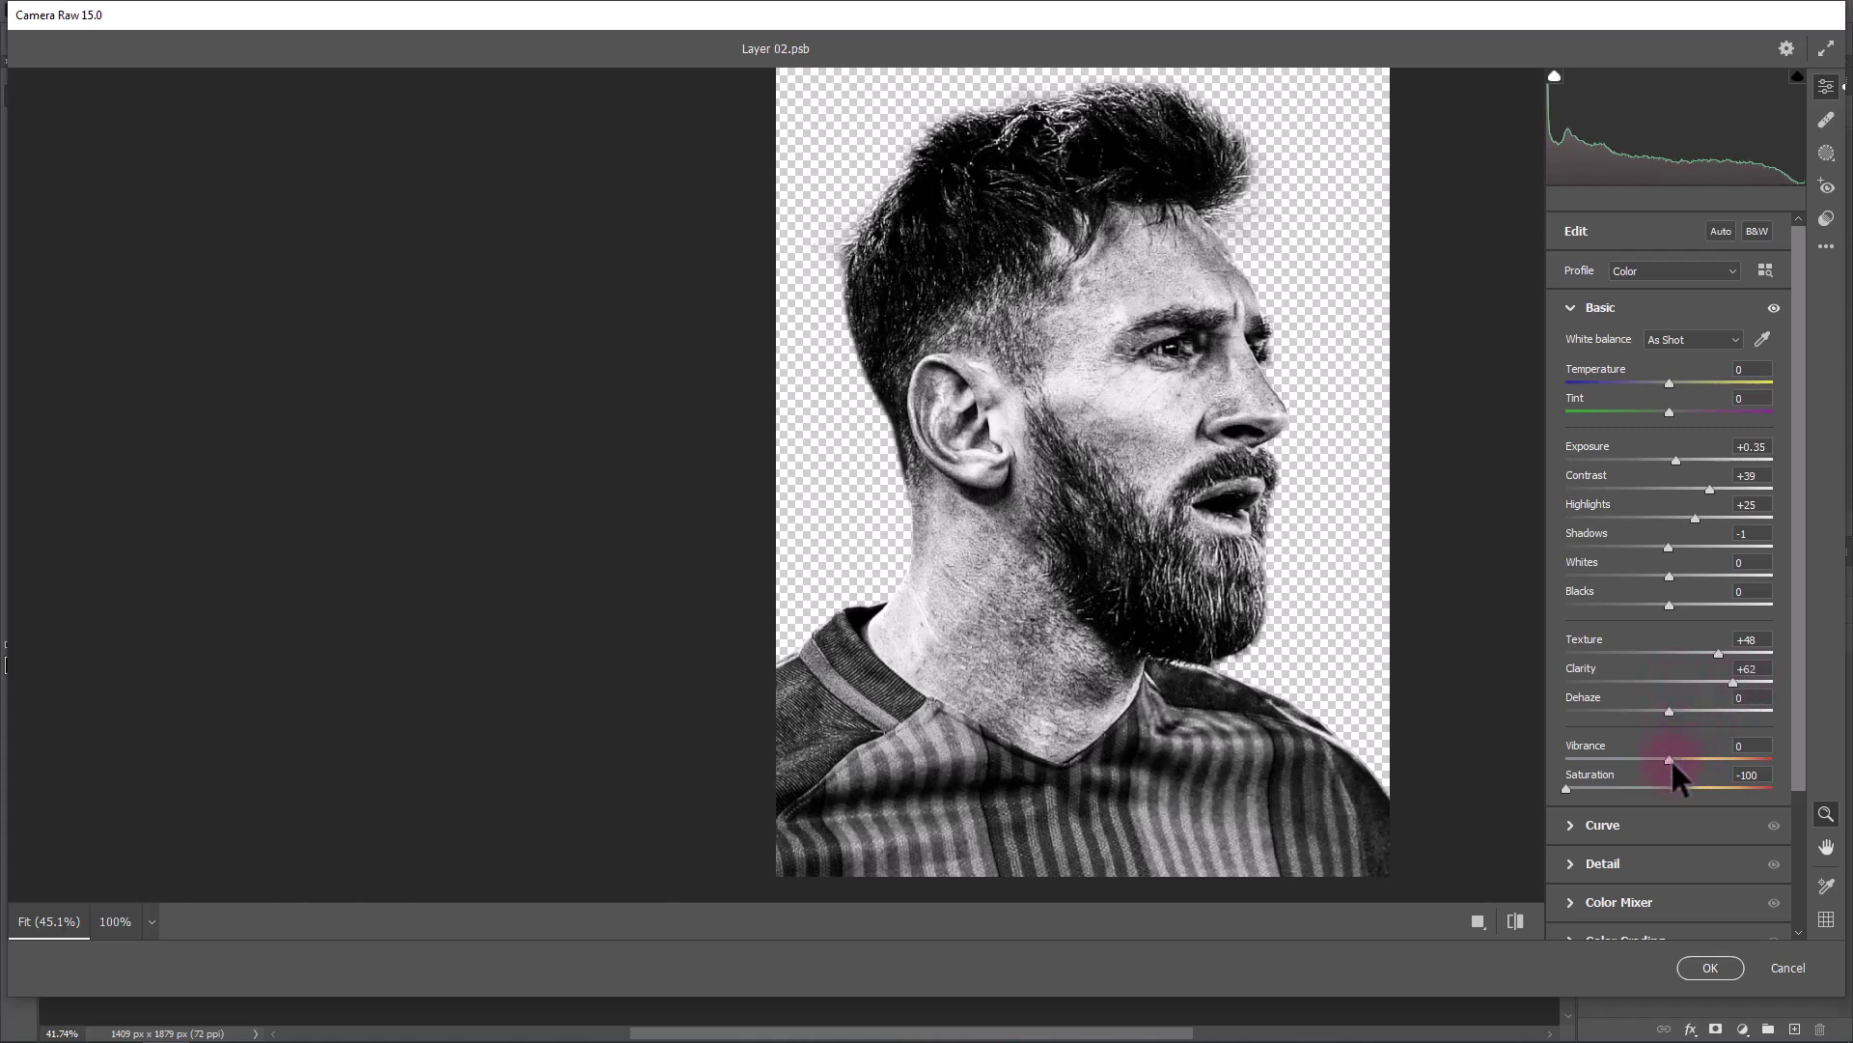
mouse_move(1667, 711)
mouse_down()
mouse_move(1724, 720)
mouse_move(1625, 733)
mouse_move(1674, 732)
mouse_up()
click(1710, 968)
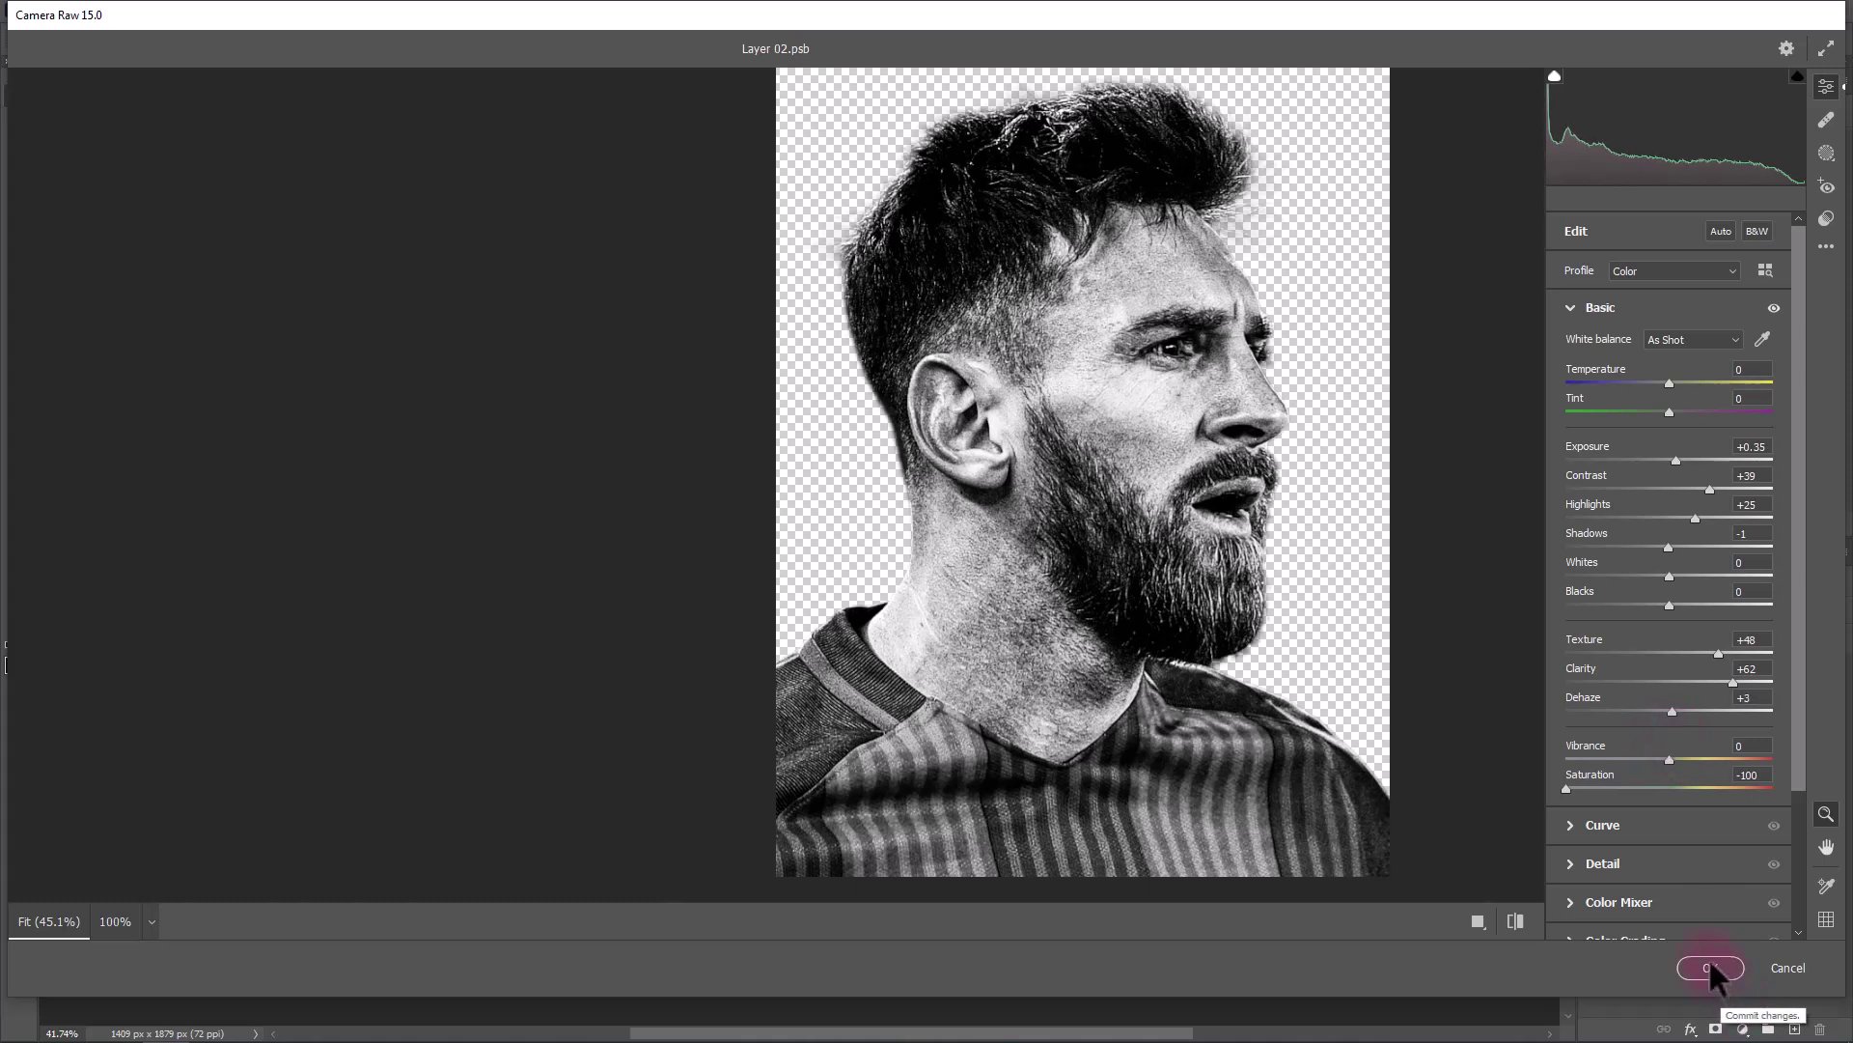
click(1831, 673)
Move the black-and-white portrait into the Untitled-1 document and place it near the canvas centre at about X 267 px, Y 81 px.
drag(687, 559, 803, 528)
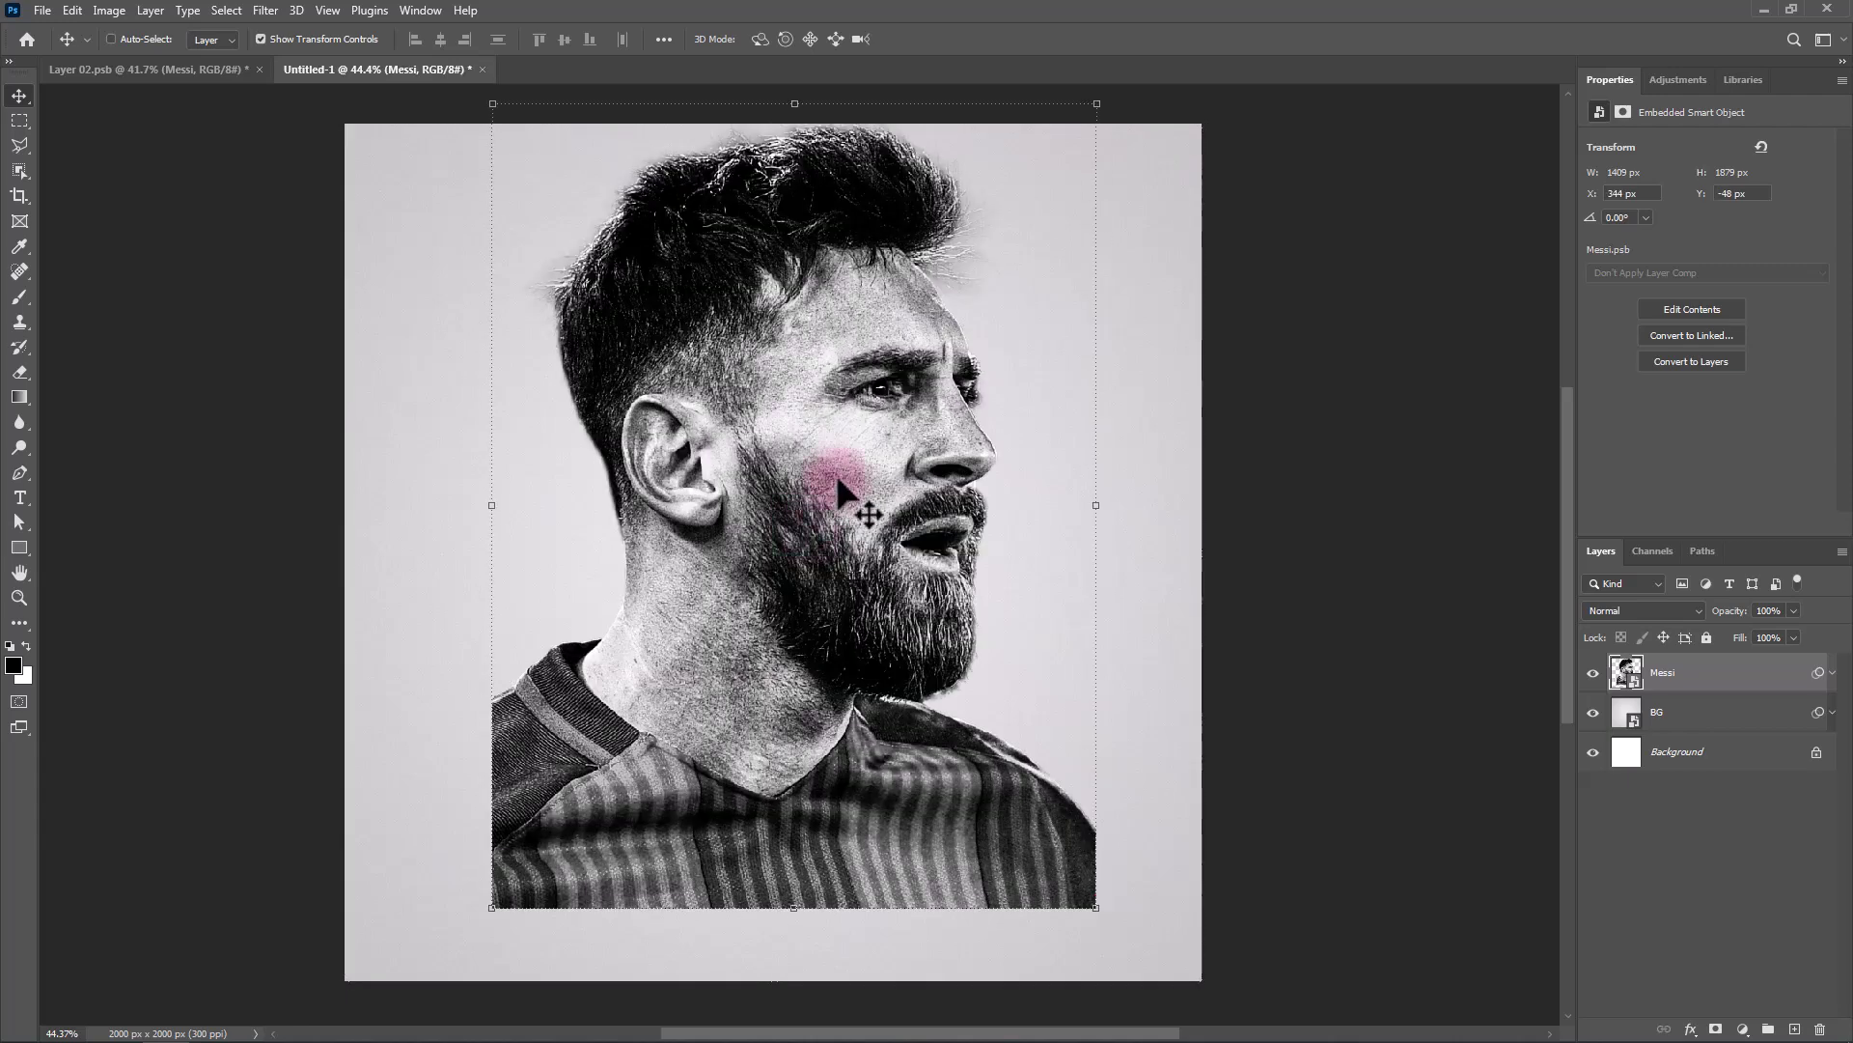
drag(862, 453, 833, 504)
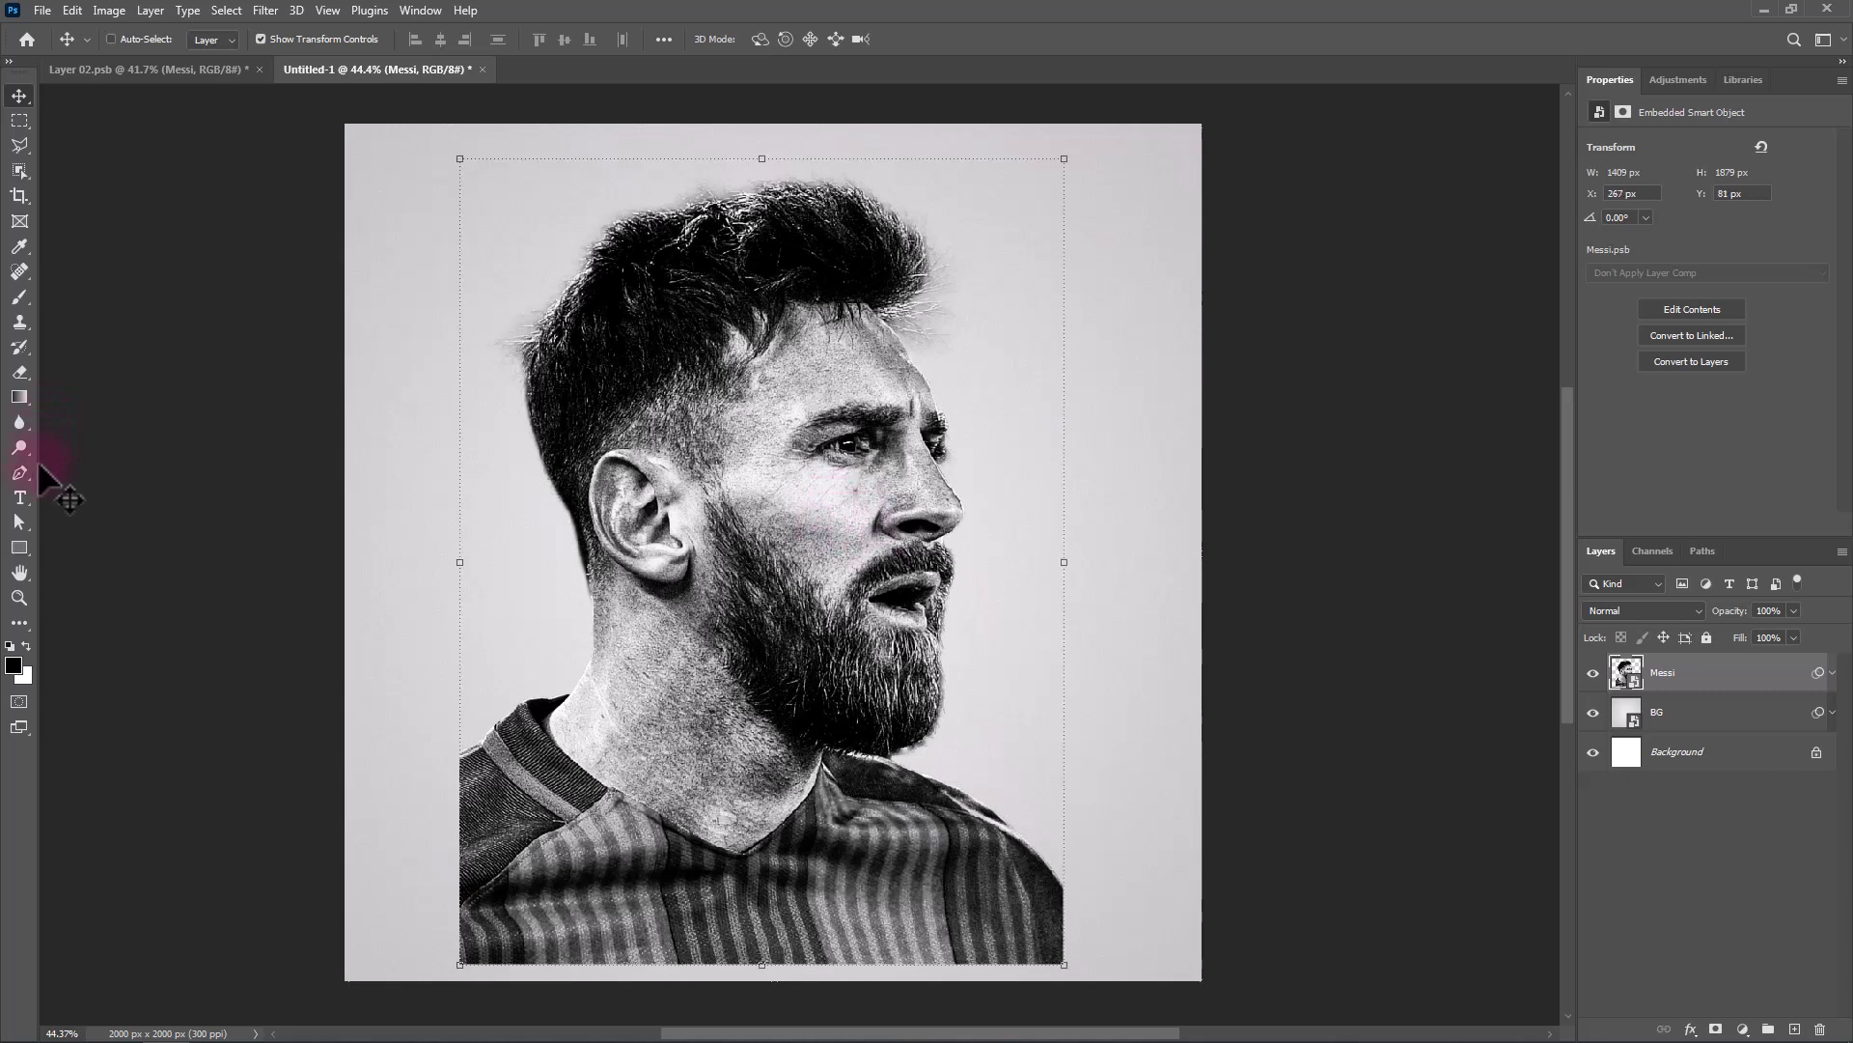
Draw a closed Pen path around the lower shirt, with a rounded curve sweeping across the chest from the back shoulder to the front shoulder.
drag(21, 471, 166, 471)
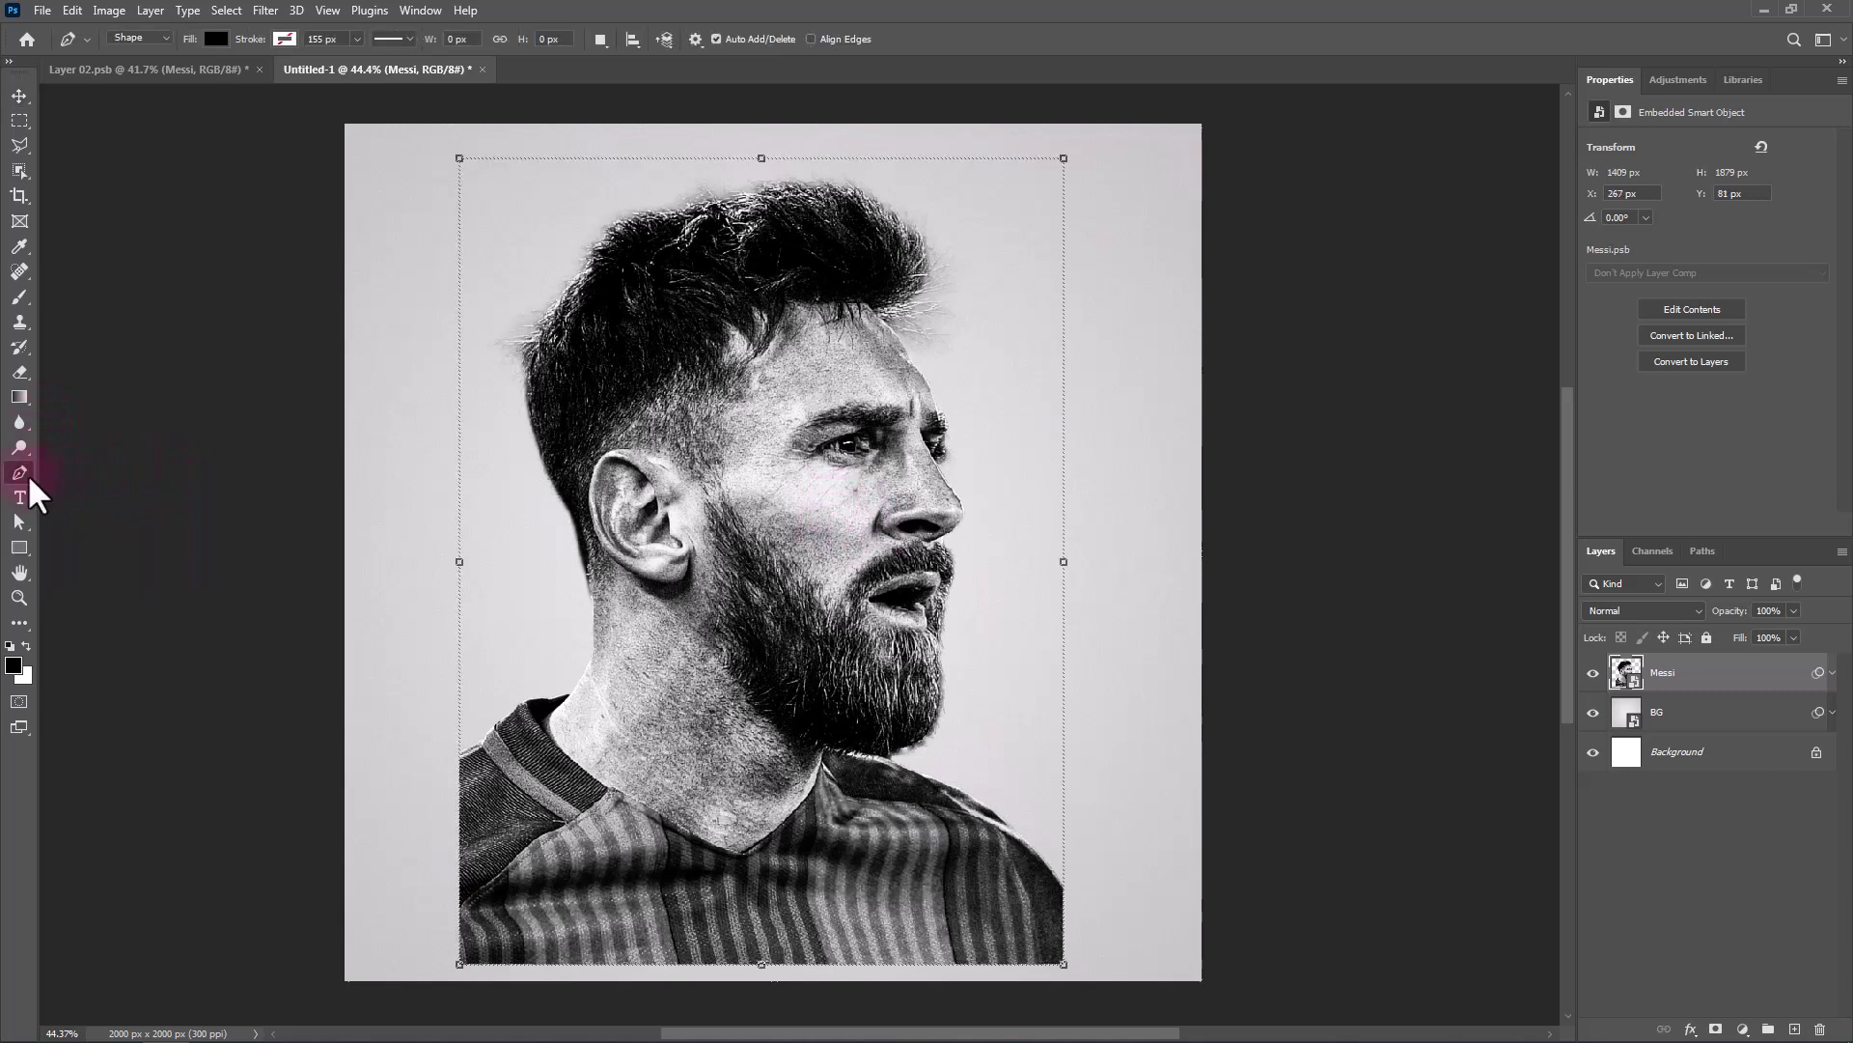
click(135, 67)
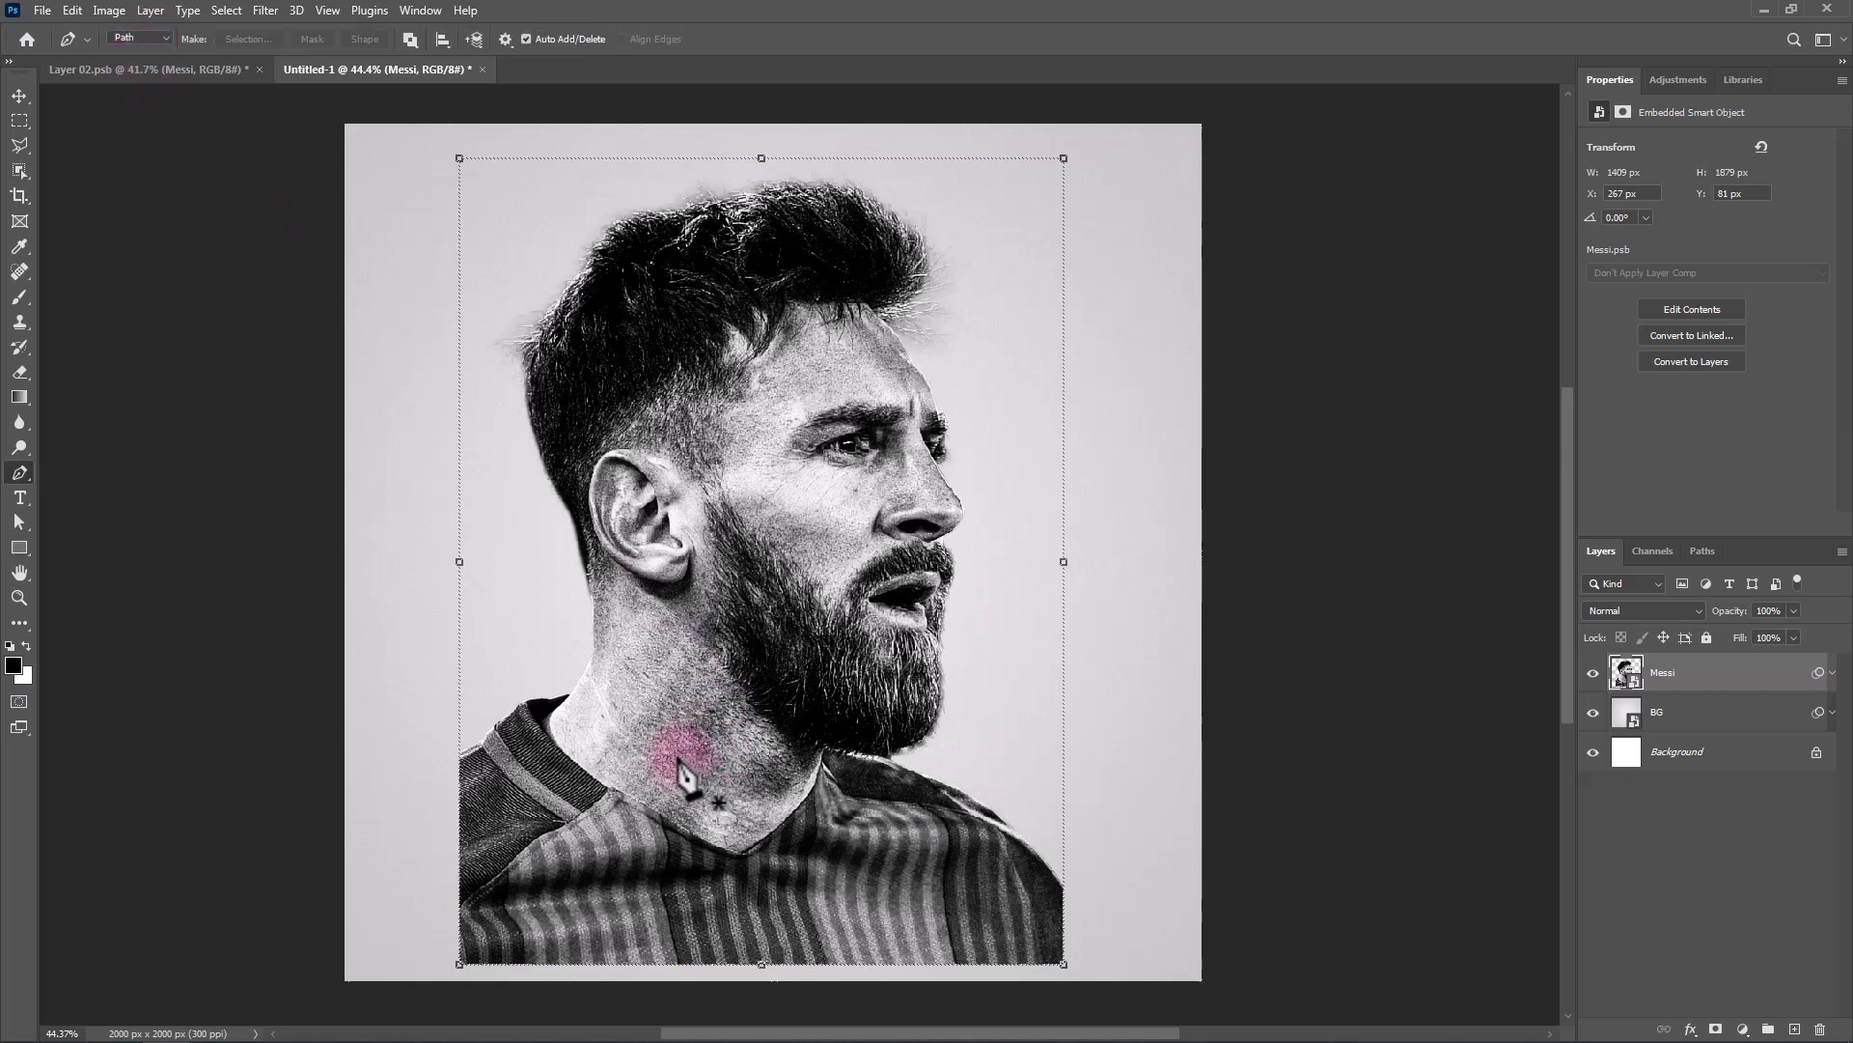
click(467, 741)
drag(757, 916, 907, 919)
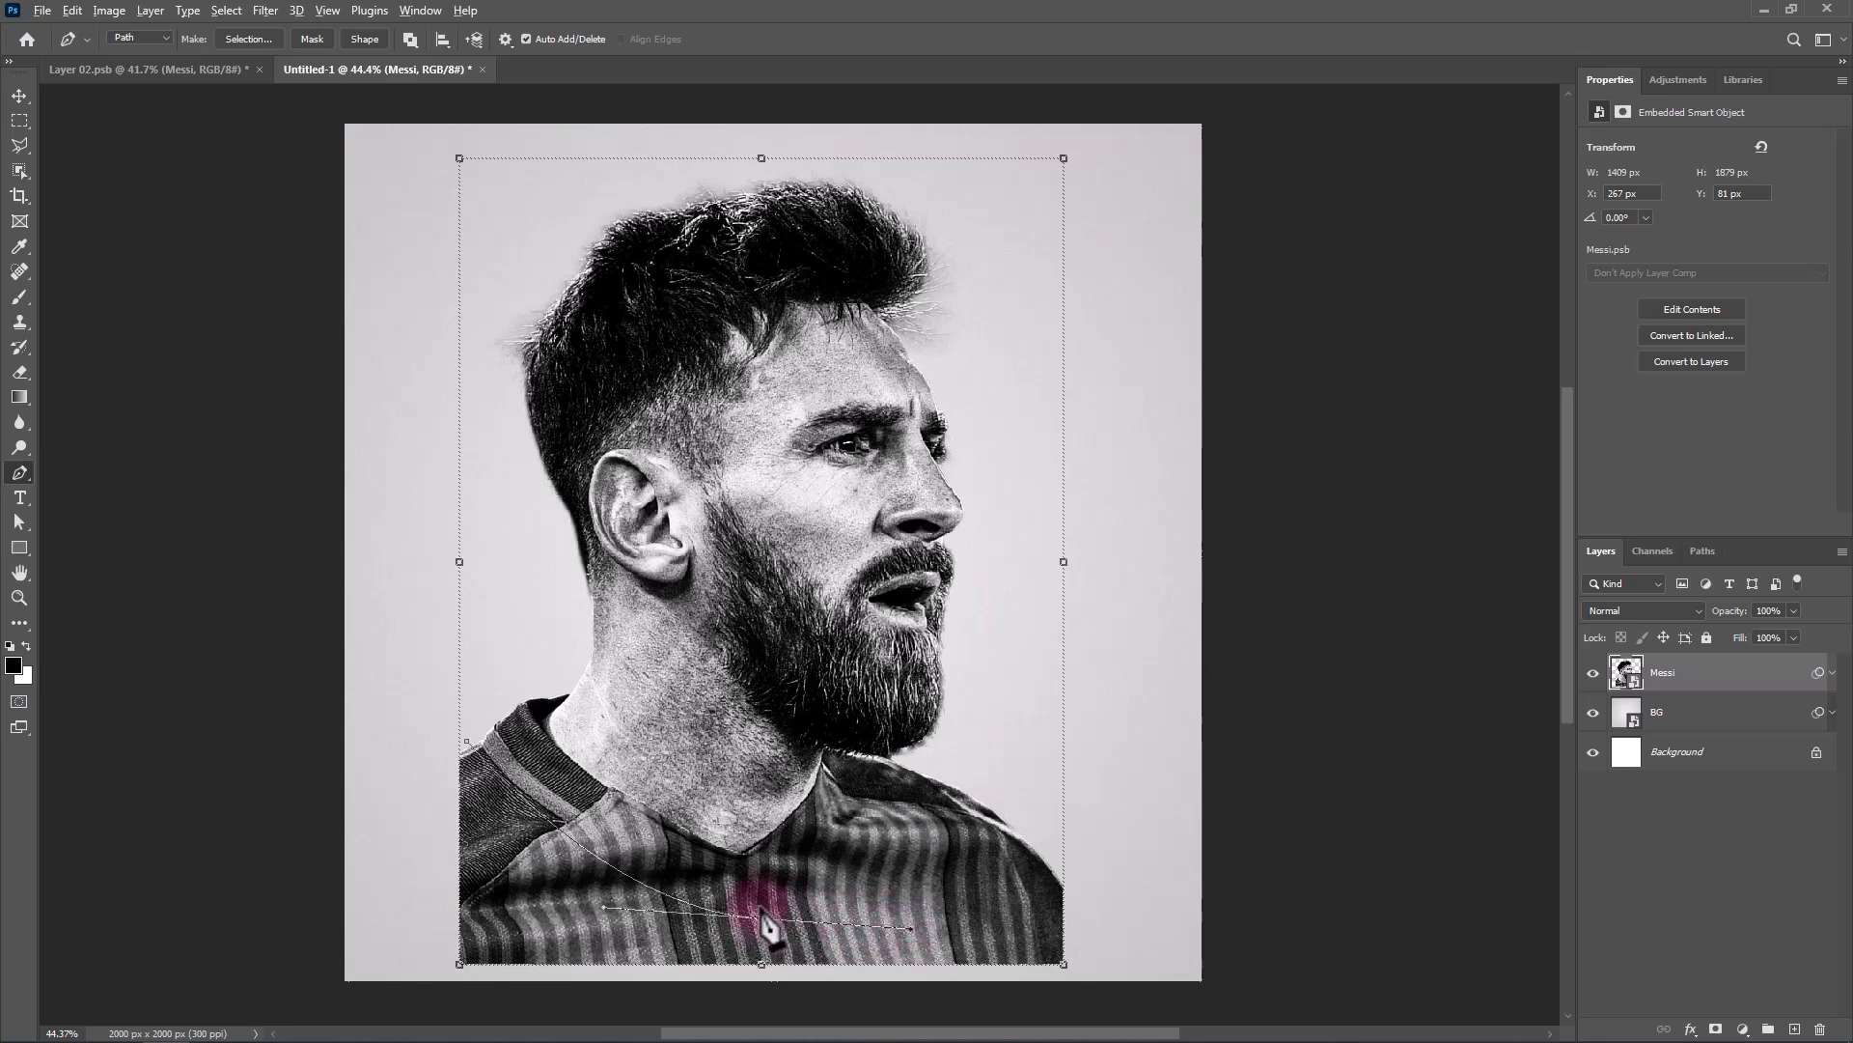
alt+click(758, 918)
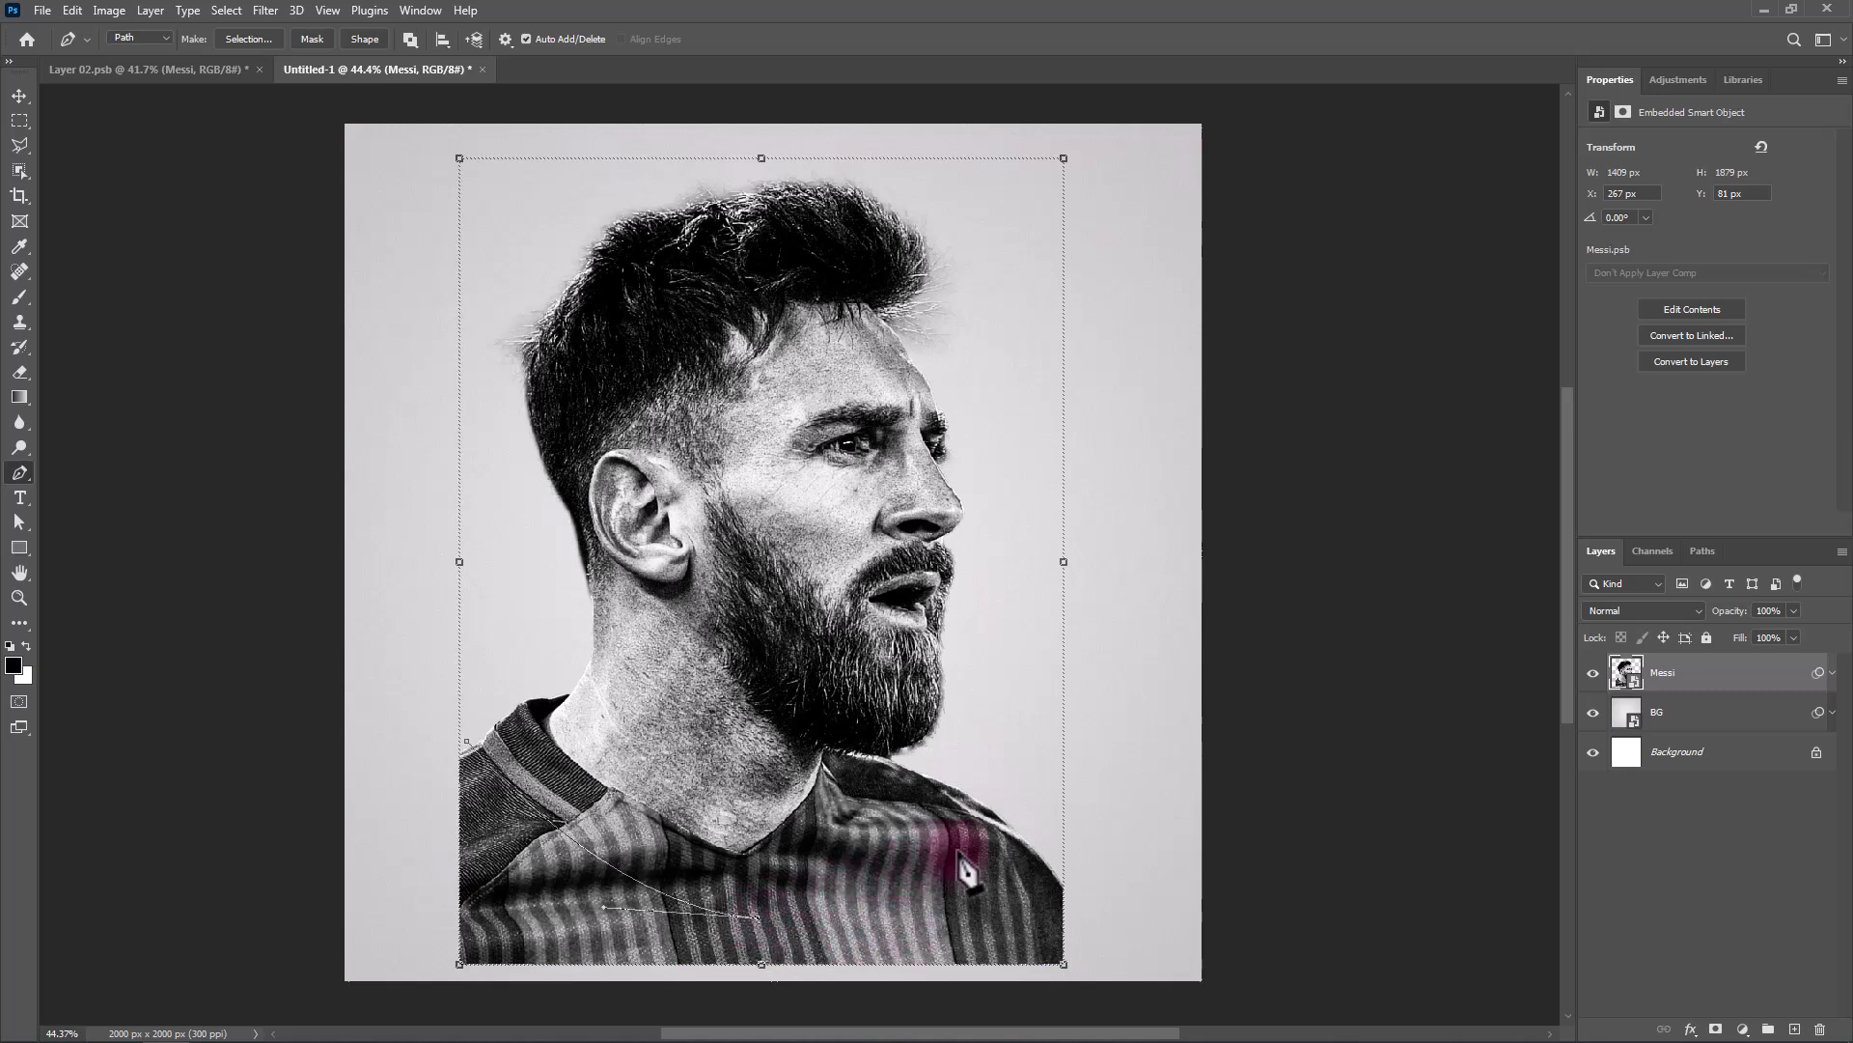
drag(988, 752, 1090, 574)
click(1147, 866)
click(1097, 1005)
click(399, 988)
click(370, 775)
click(466, 741)
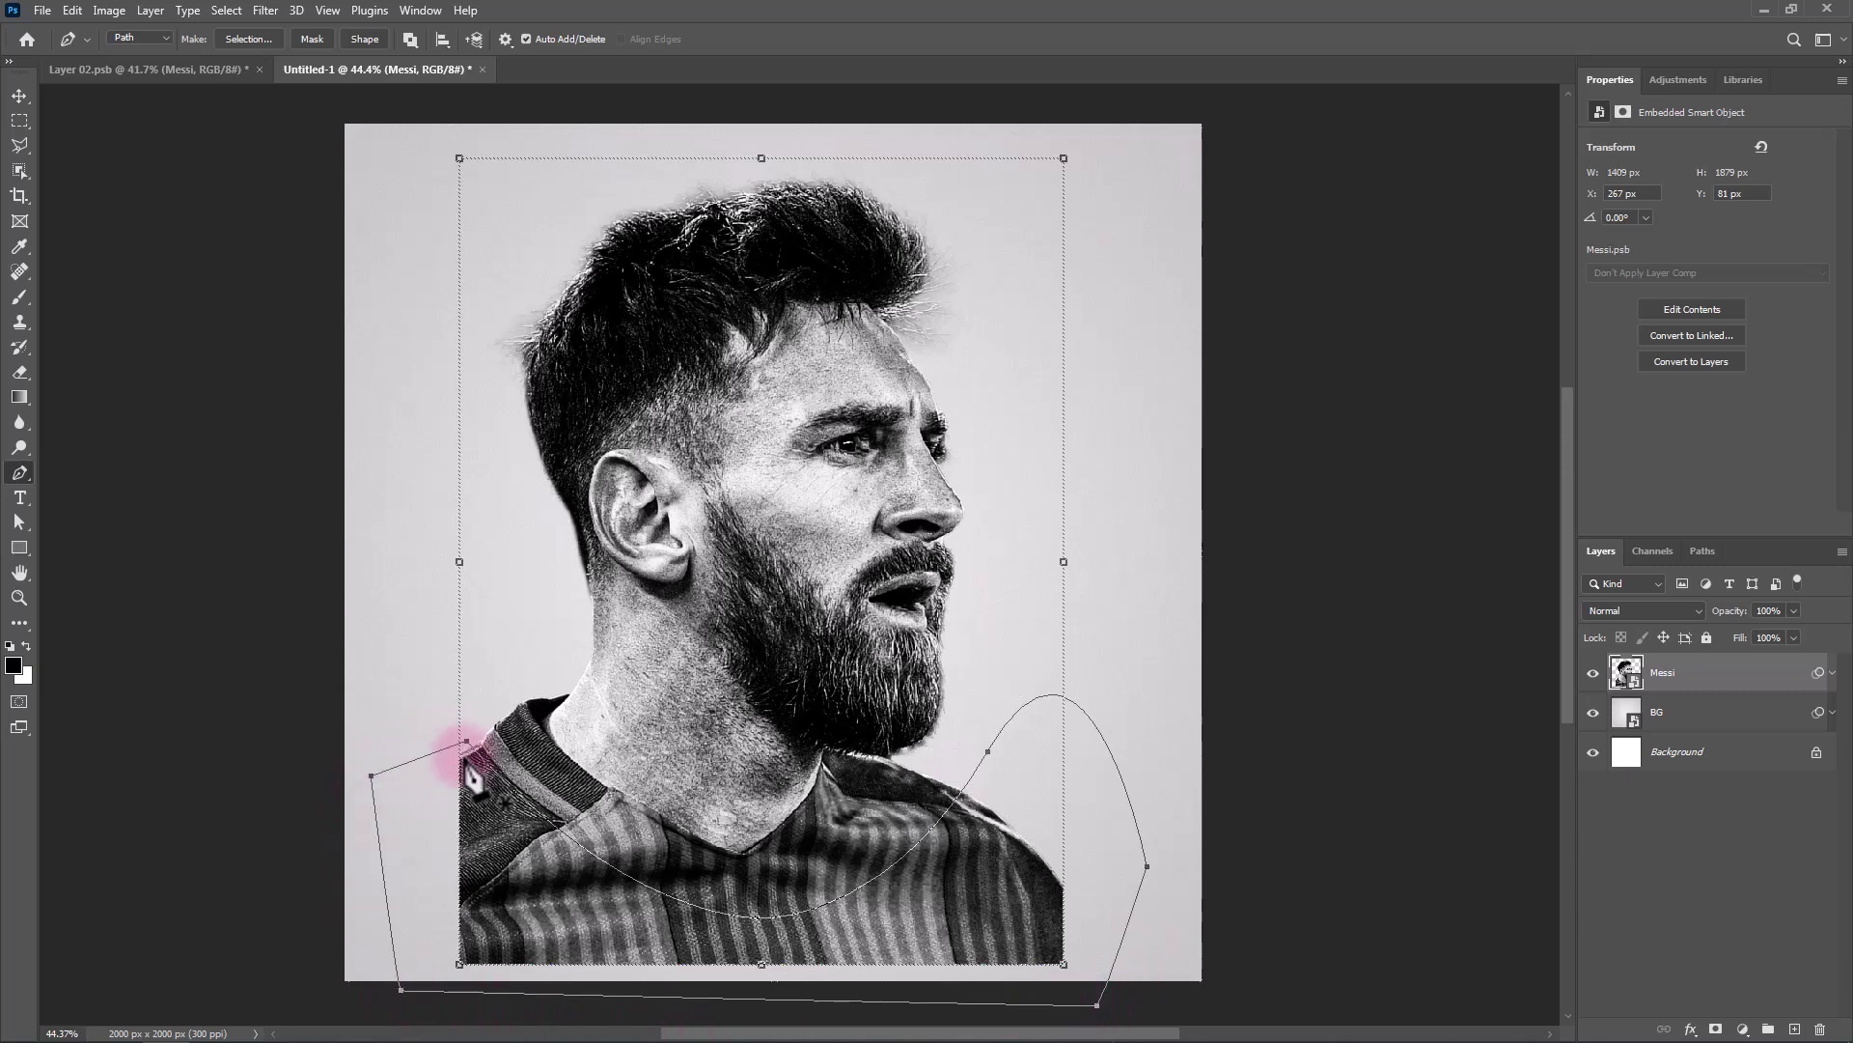
Convert the path to a selection and mask the enclosed lower shirt area out of the Messi layer.
right_click(476, 838)
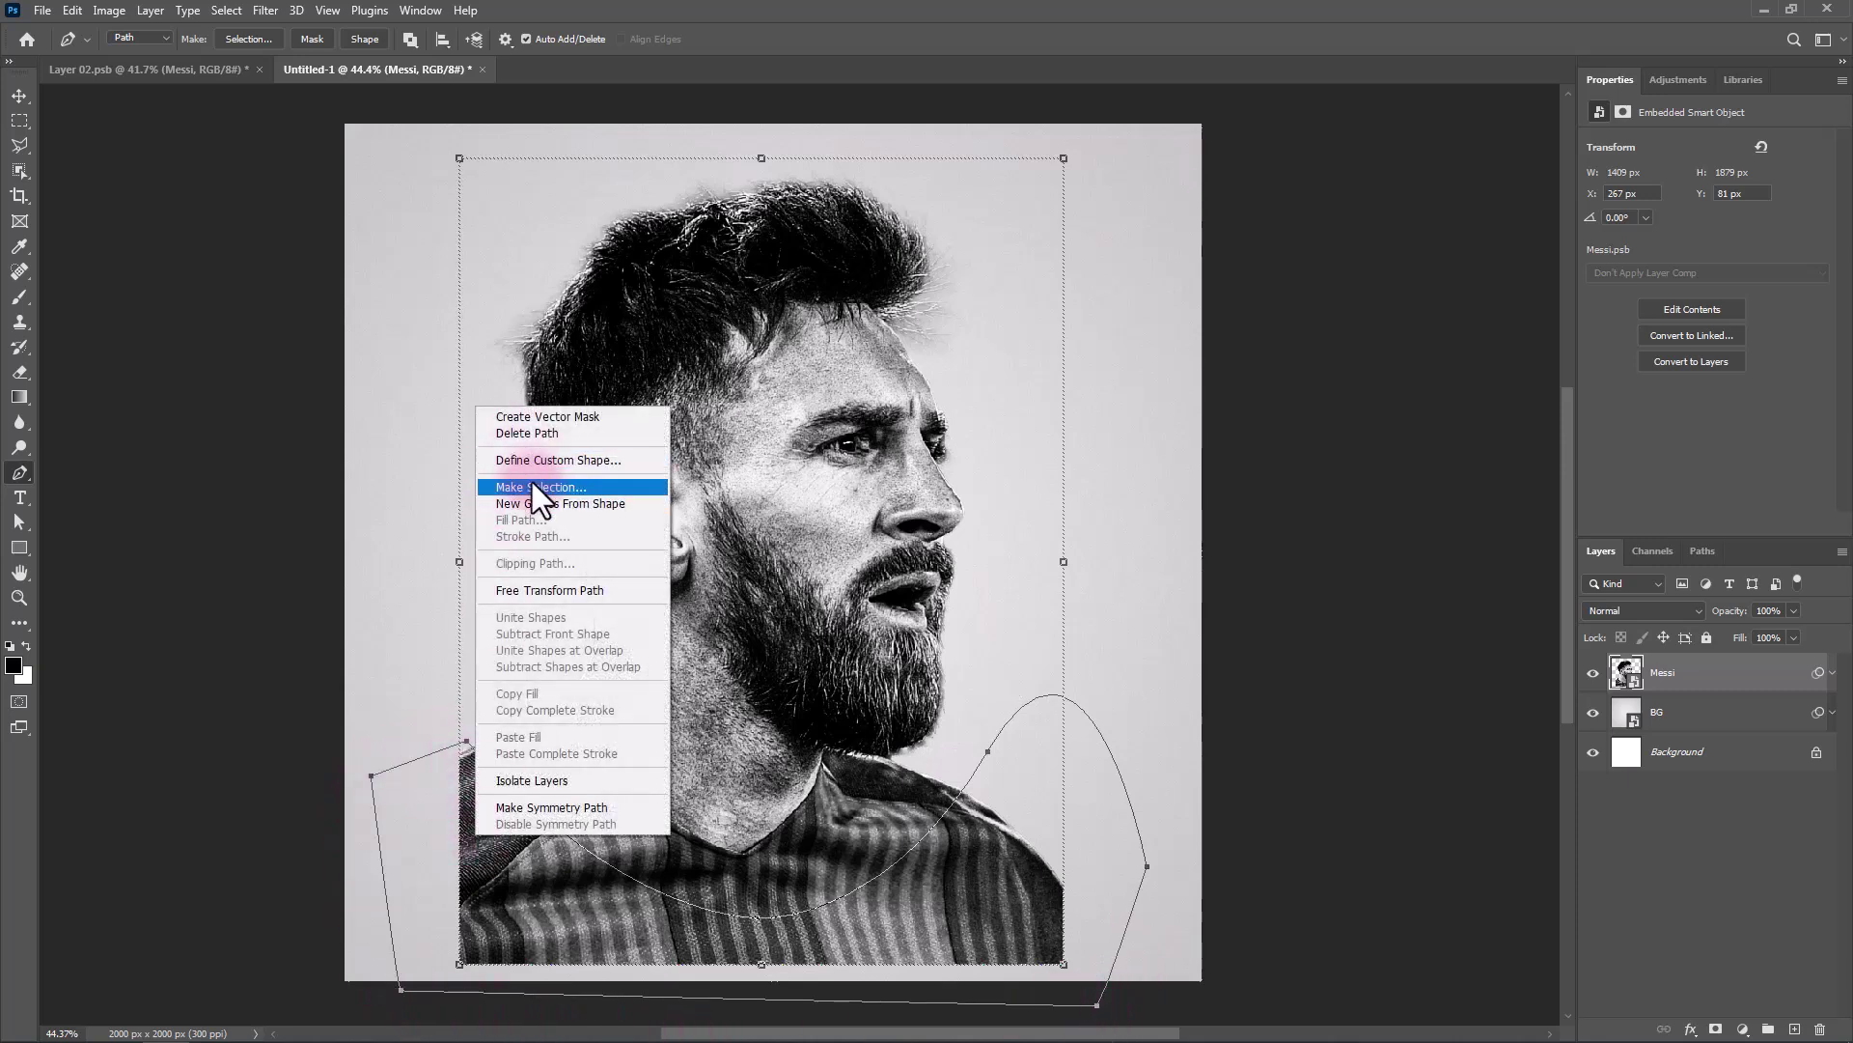
click(530, 484)
click(1259, 343)
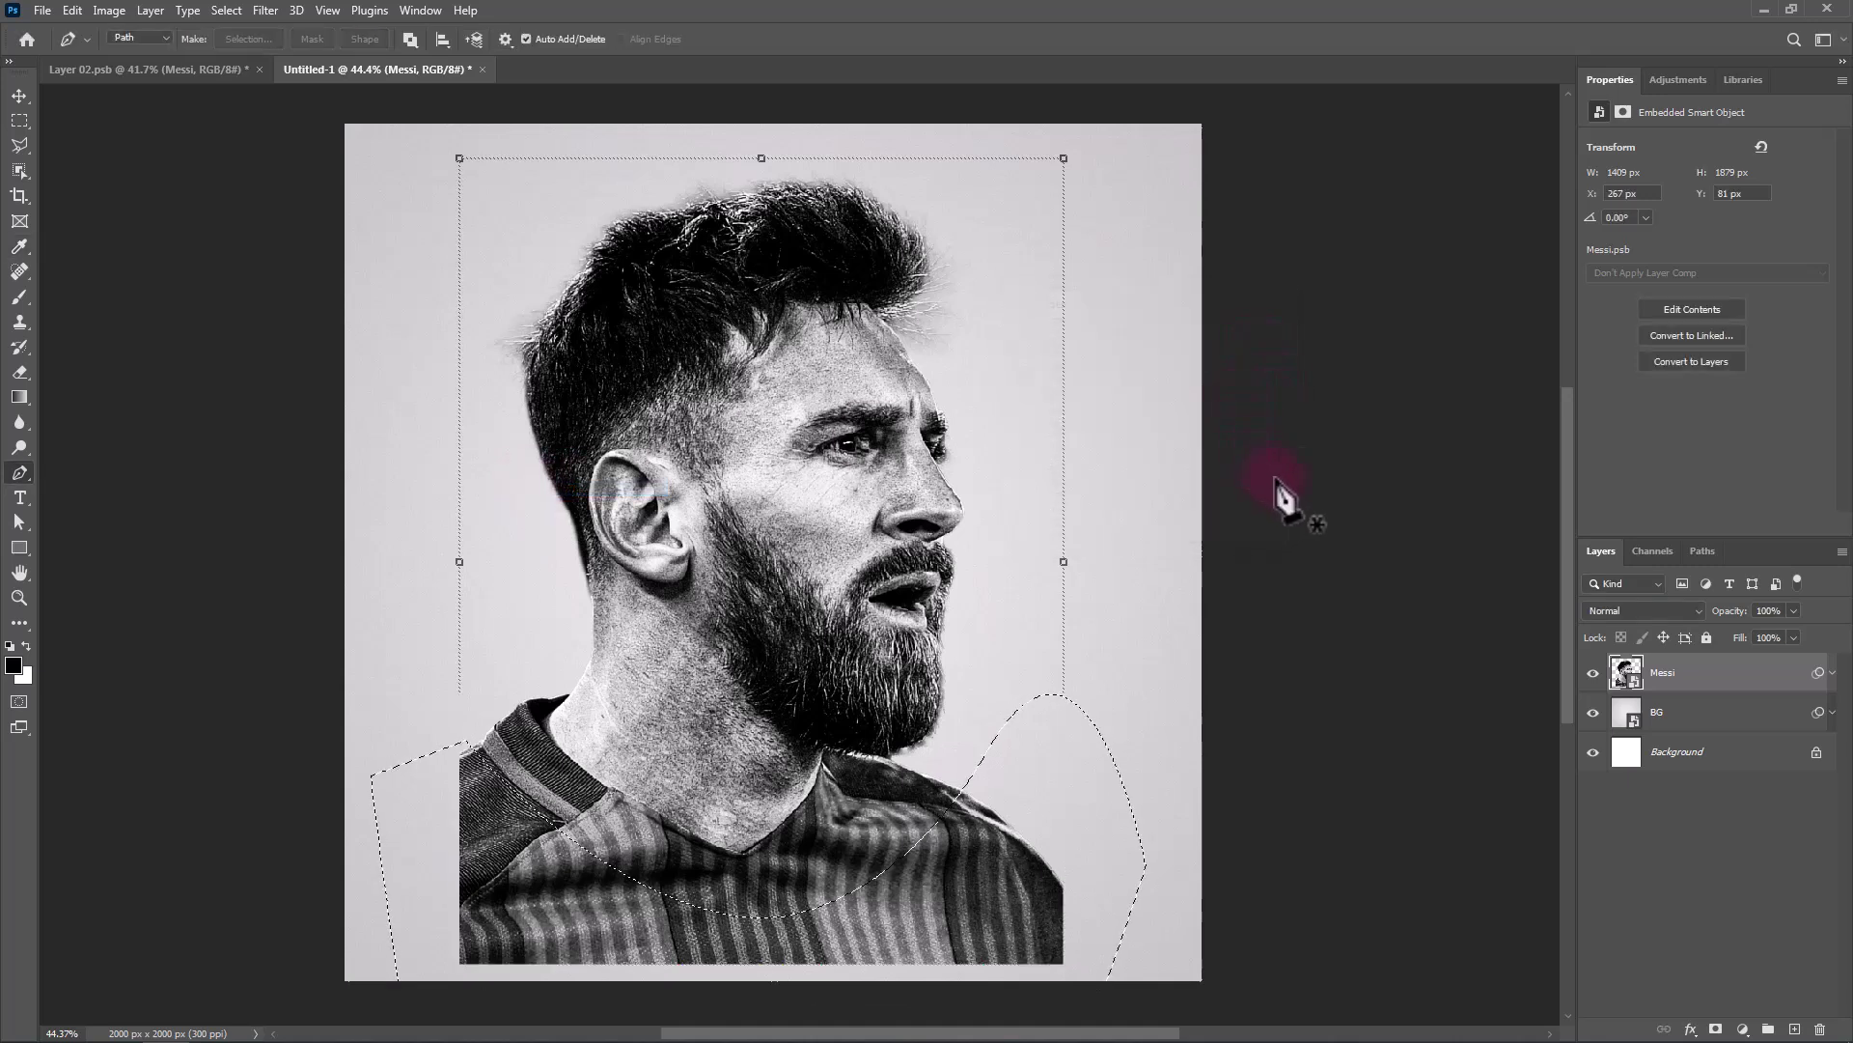
click(1716, 1029)
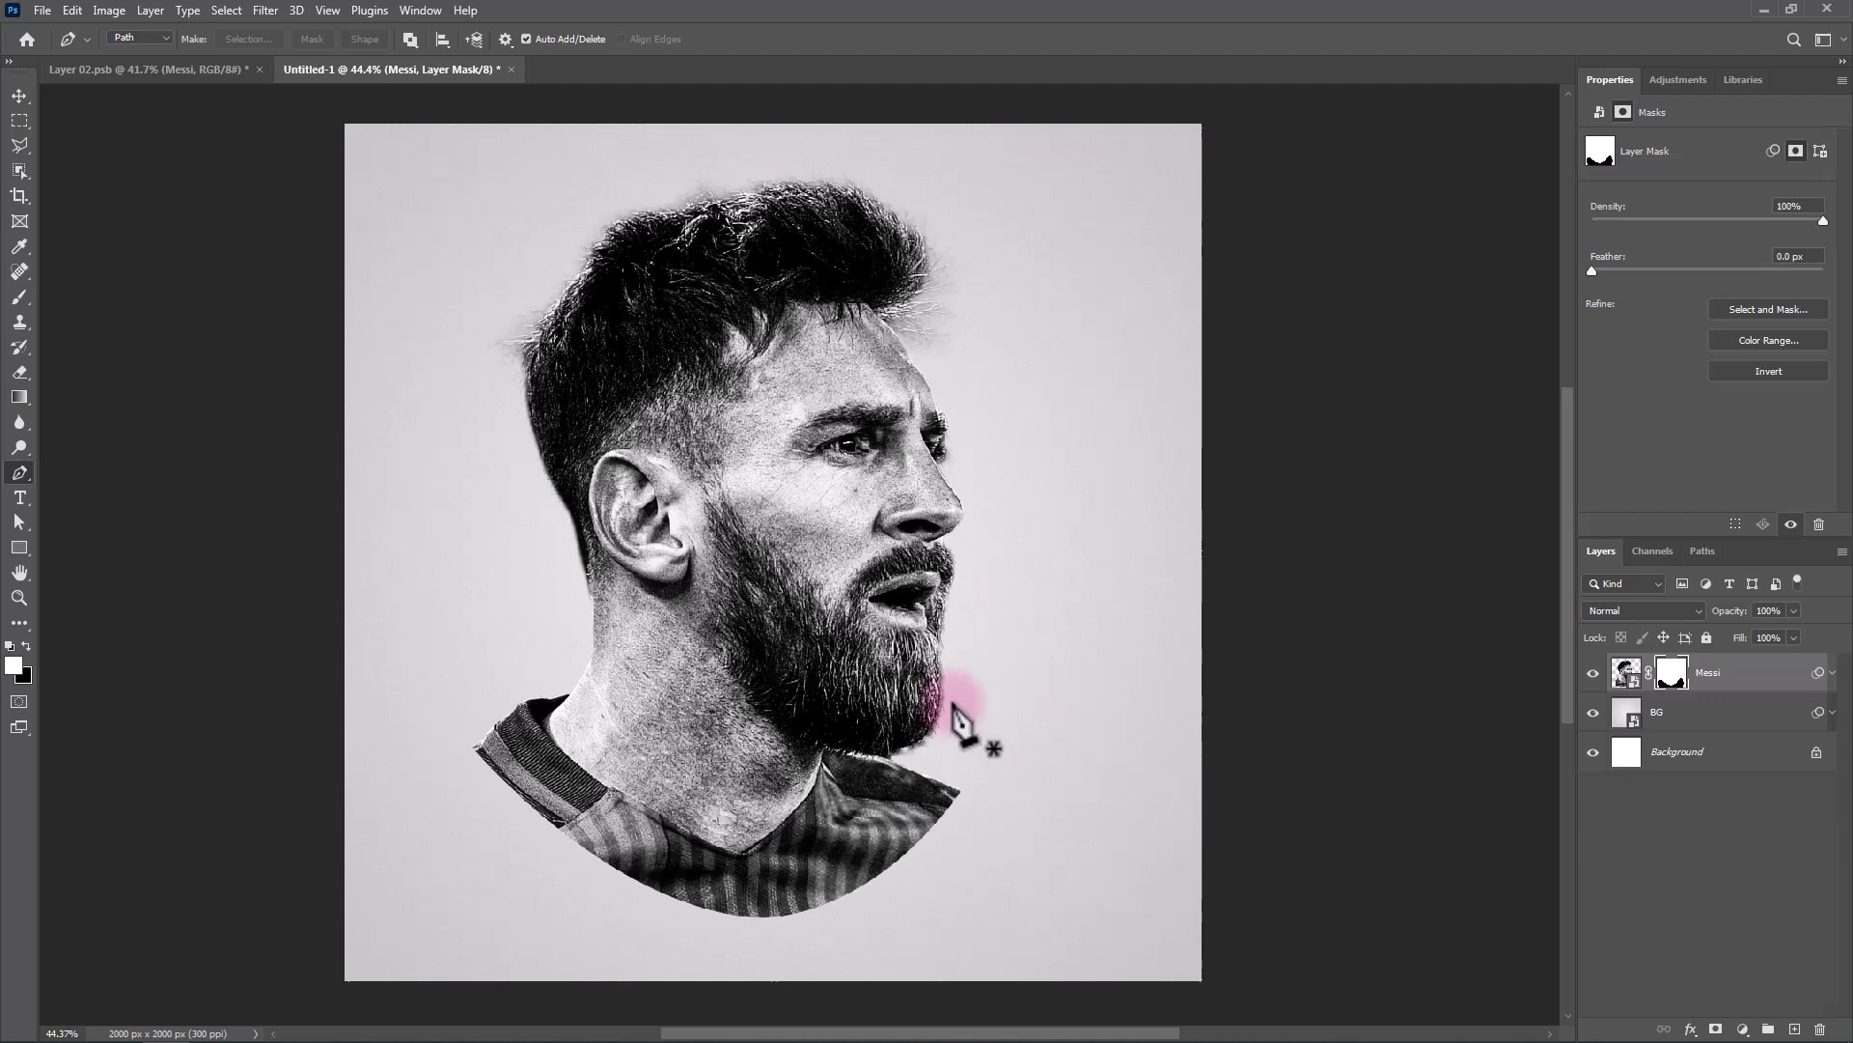
Scale the masked portrait to about 87% and recentre it on the canvas at about X 1044 px, Y 1027 px.
key(ctrl+t)
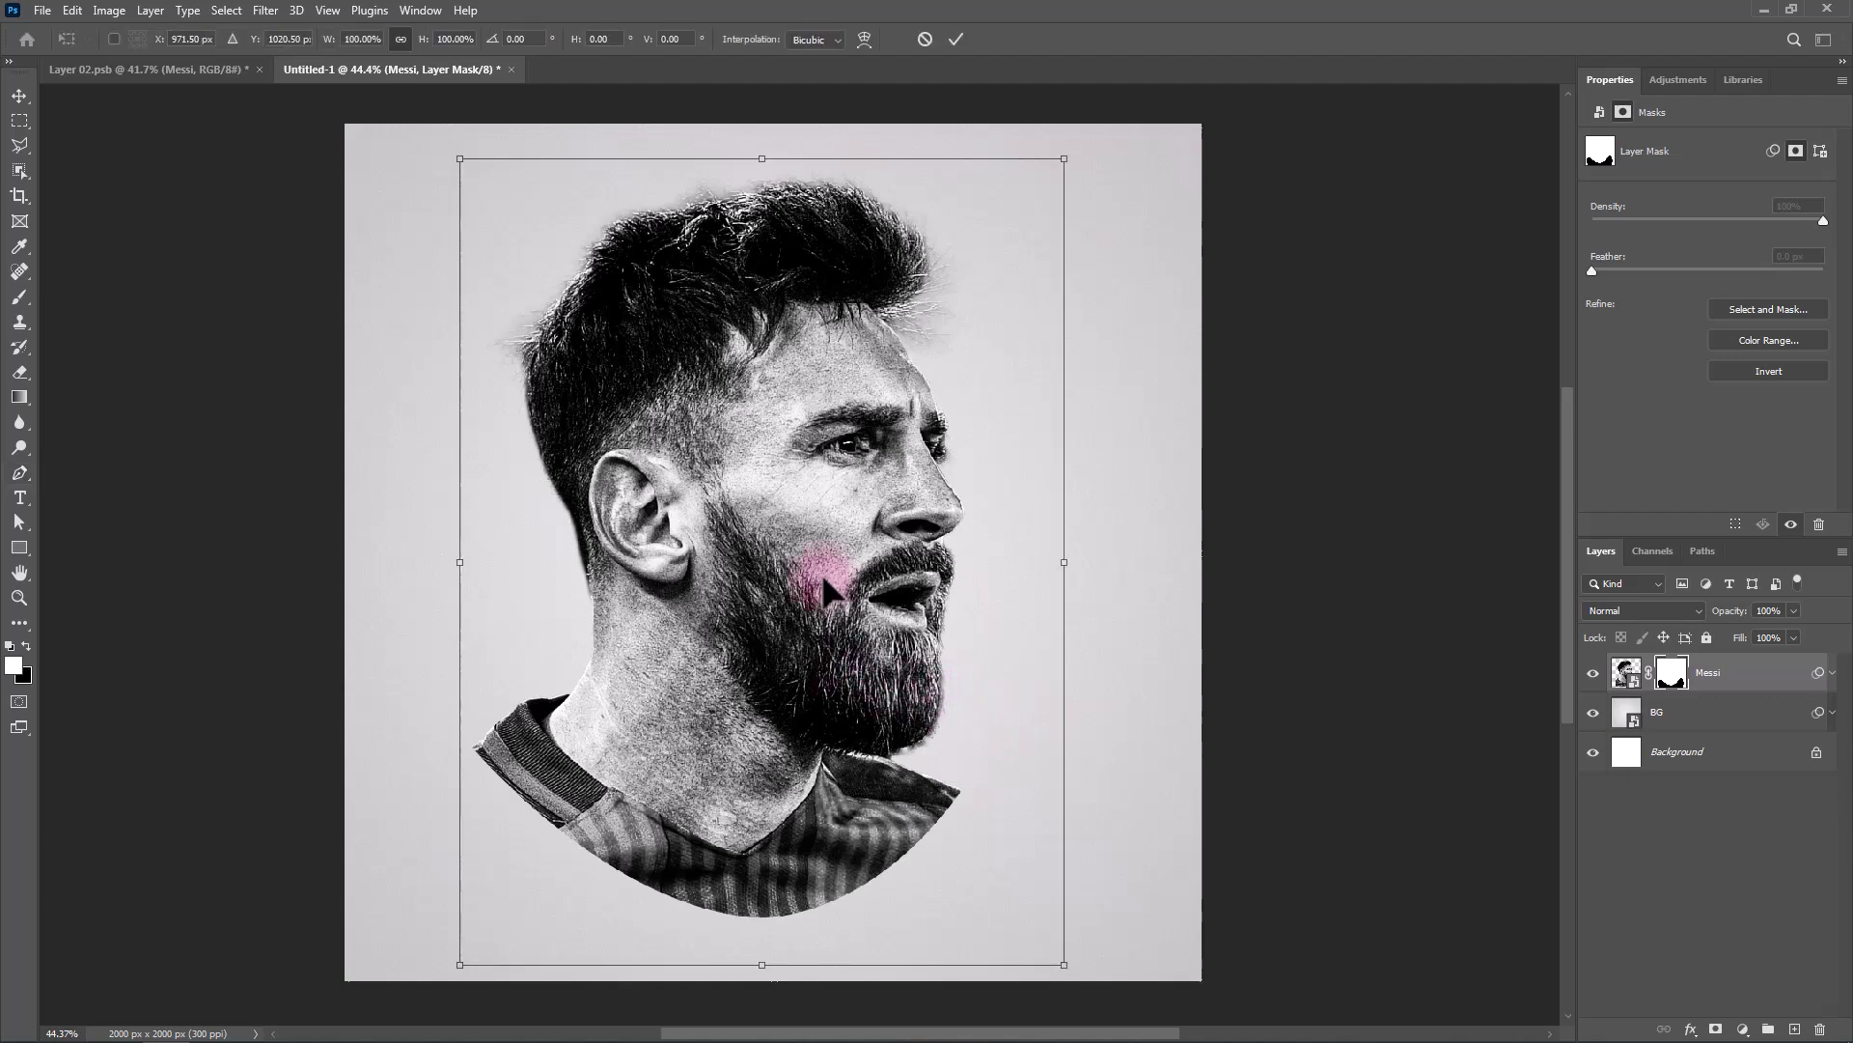
drag(756, 157, 746, 262)
drag(772, 521, 803, 456)
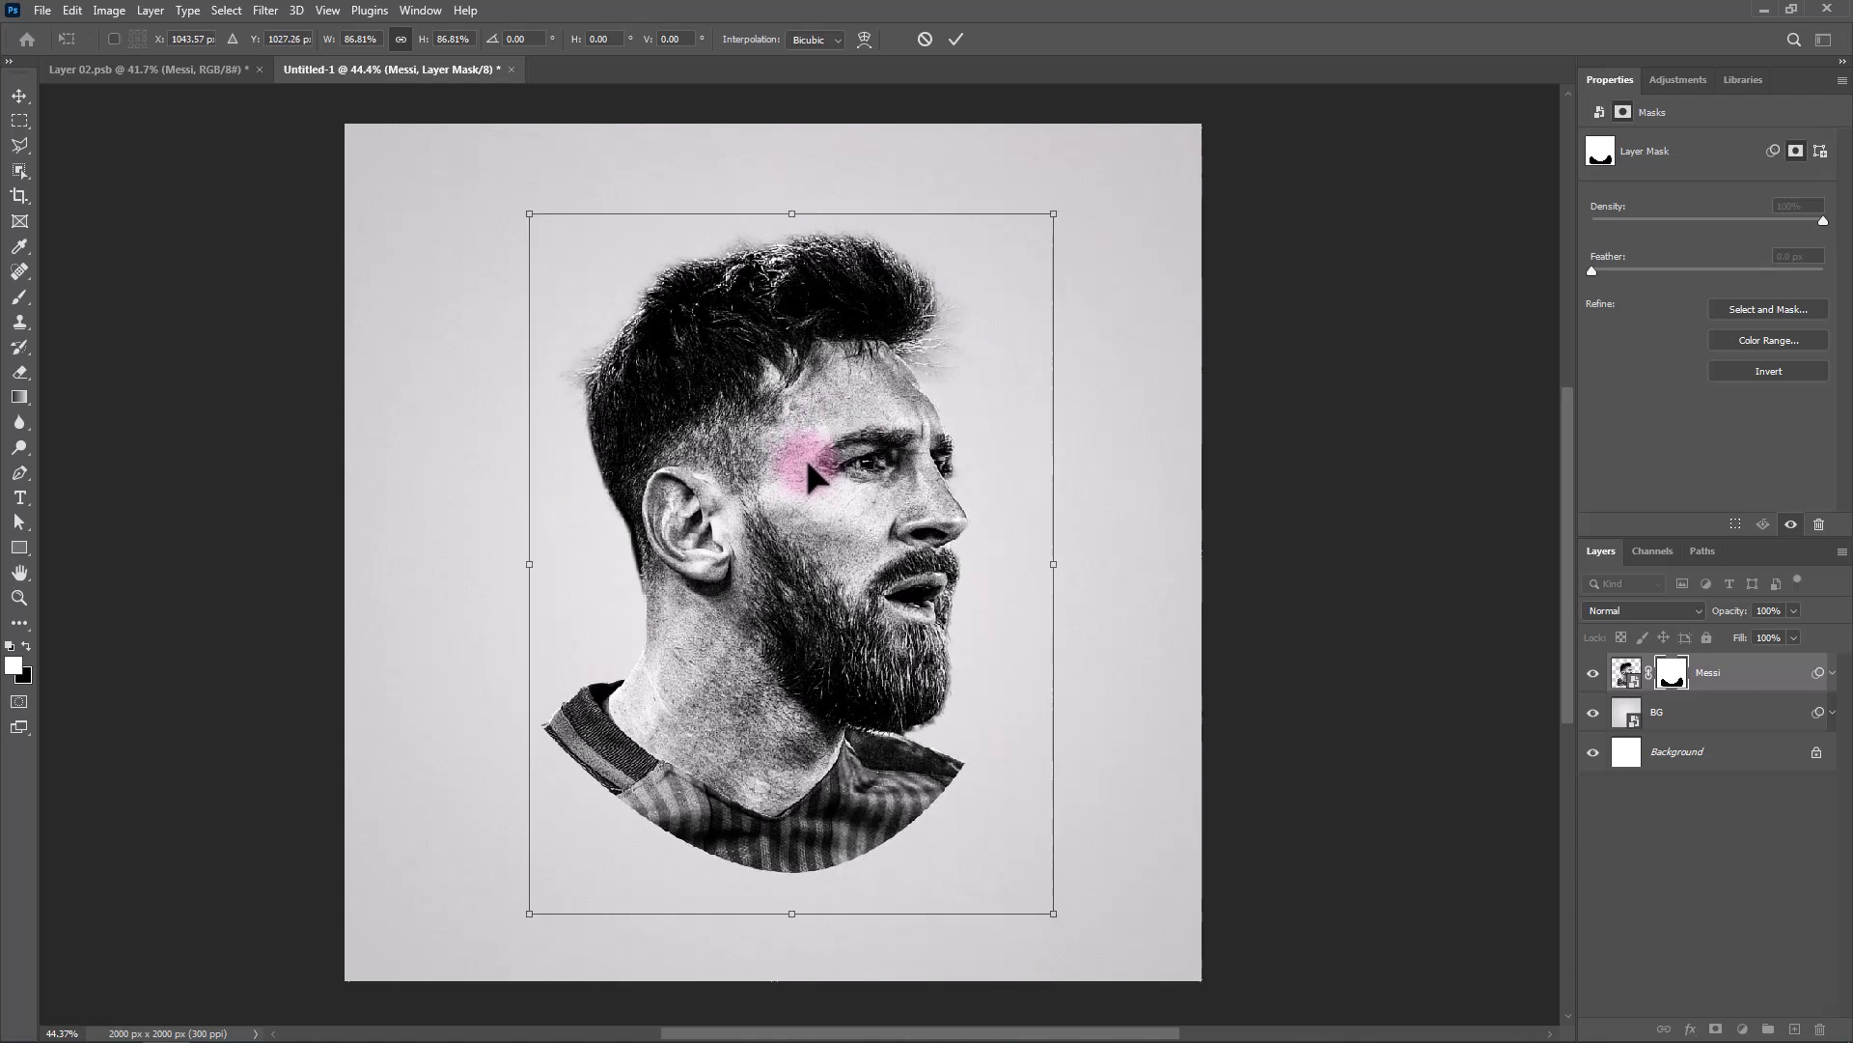
key(Return)
key(p)
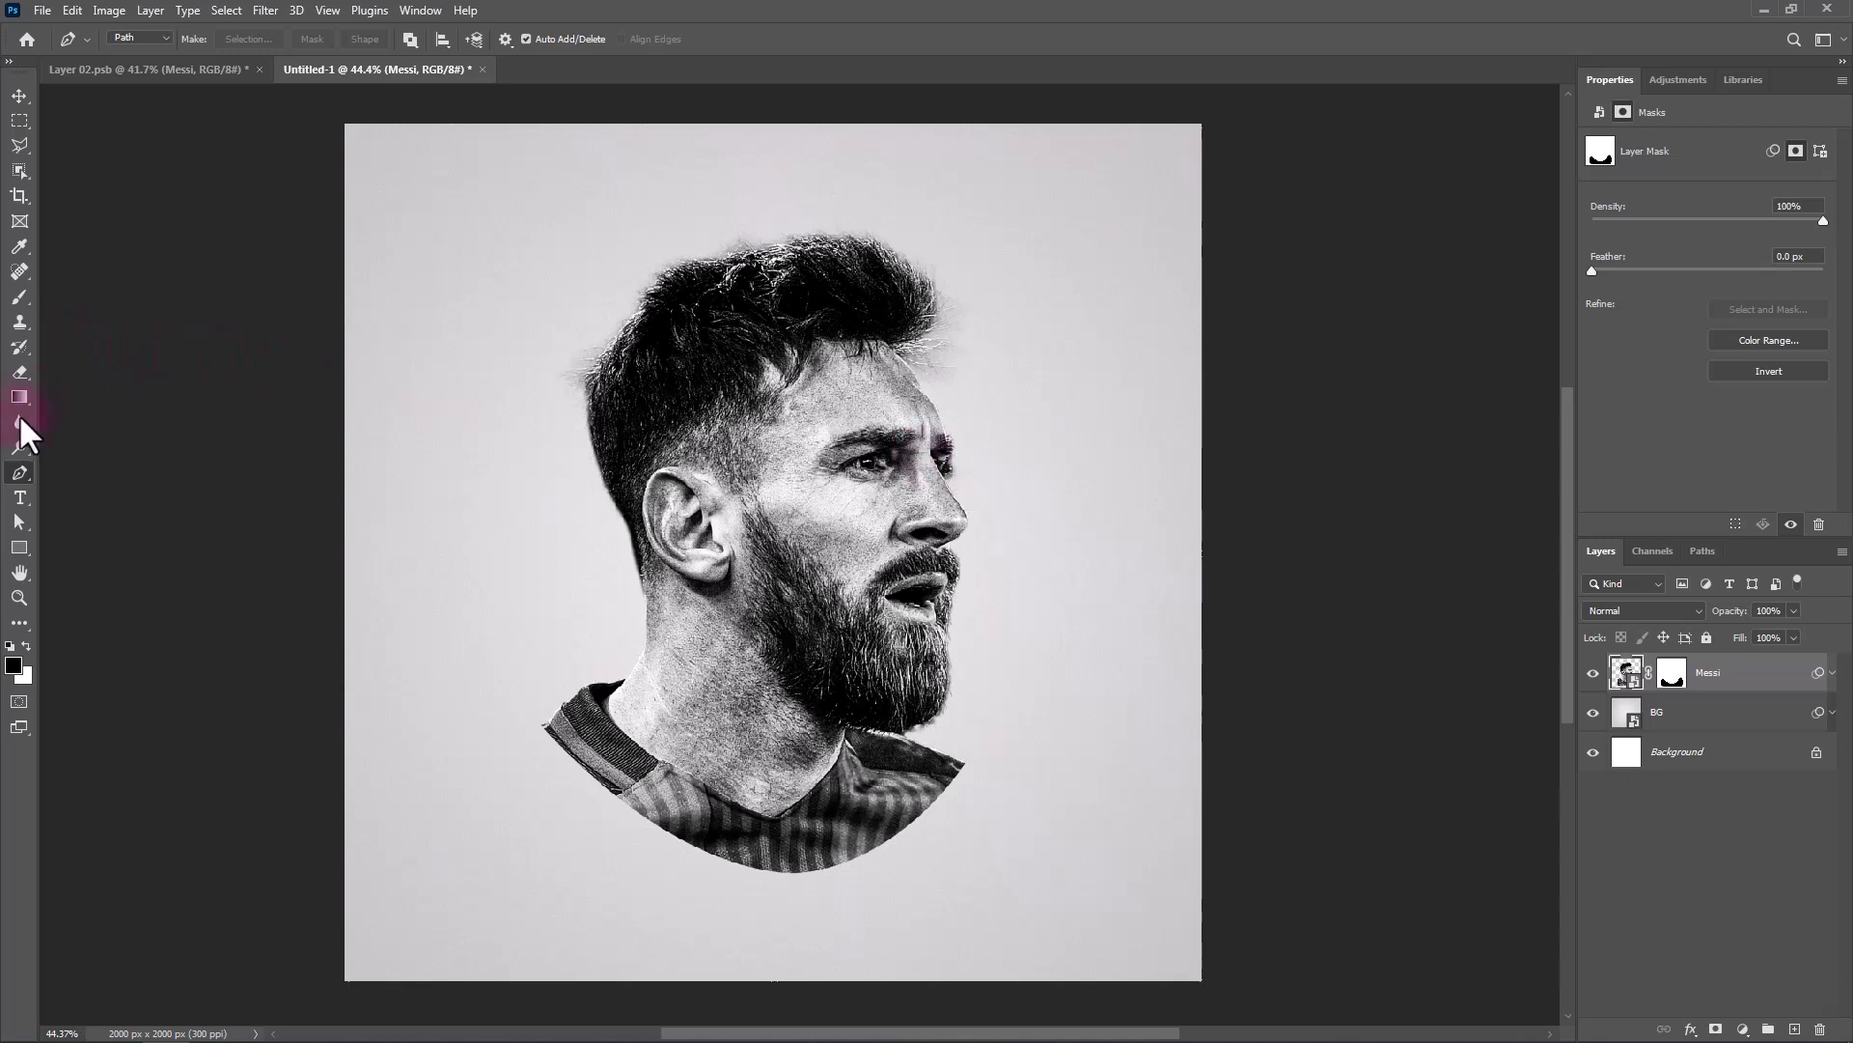
Set up the Type tool with the "! PEPSI !" Regular font at 72 pt.
click(20, 497)
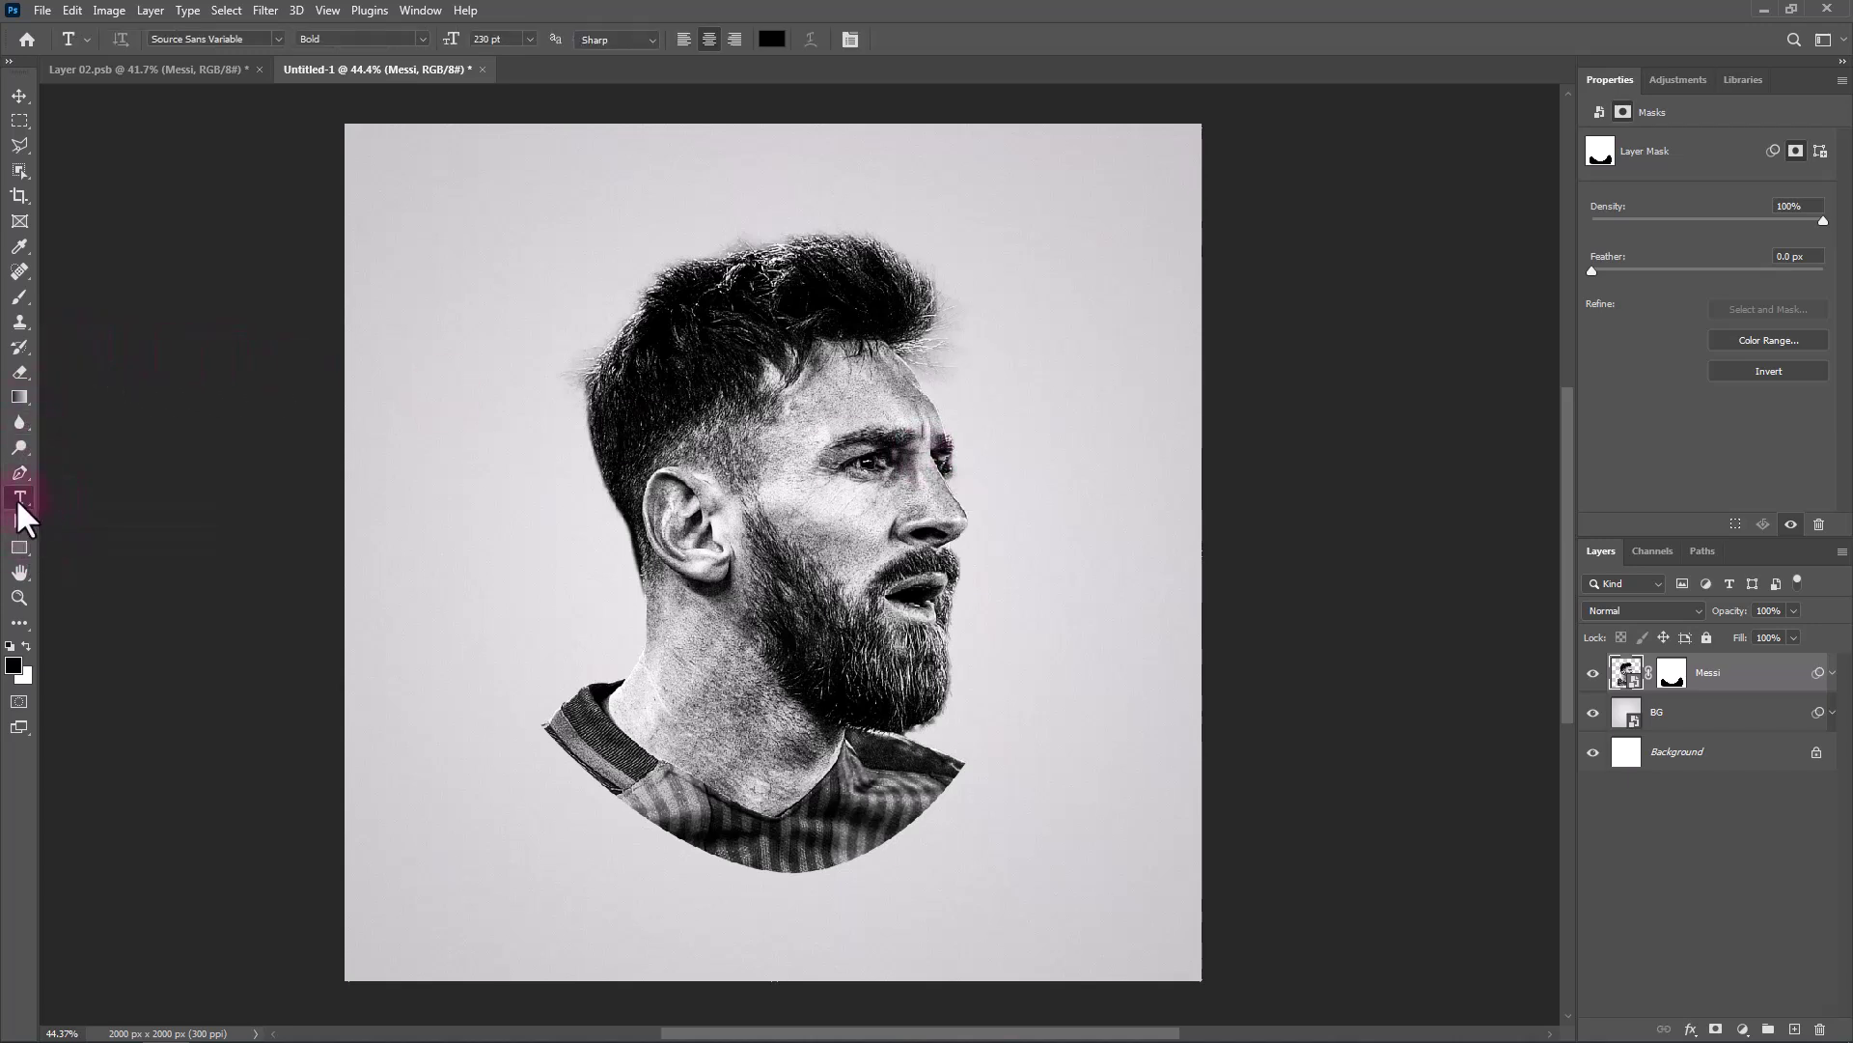
click(278, 38)
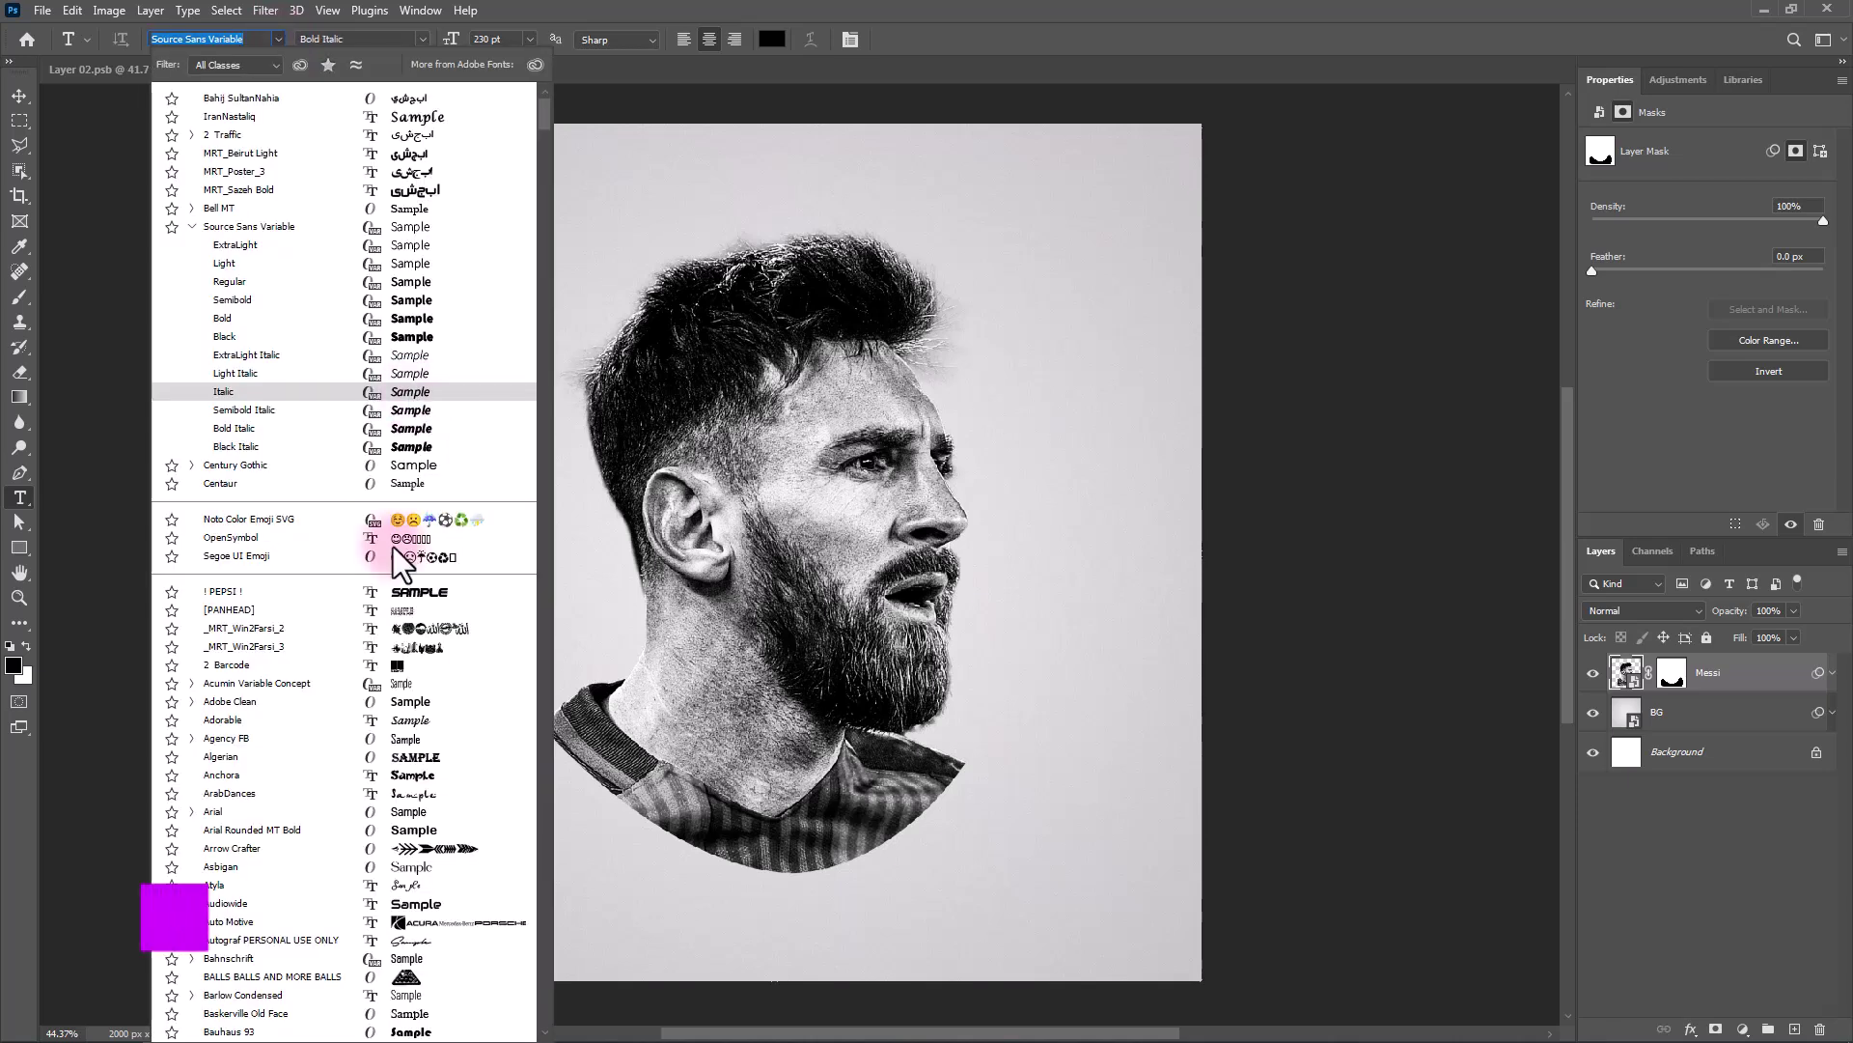
click(290, 591)
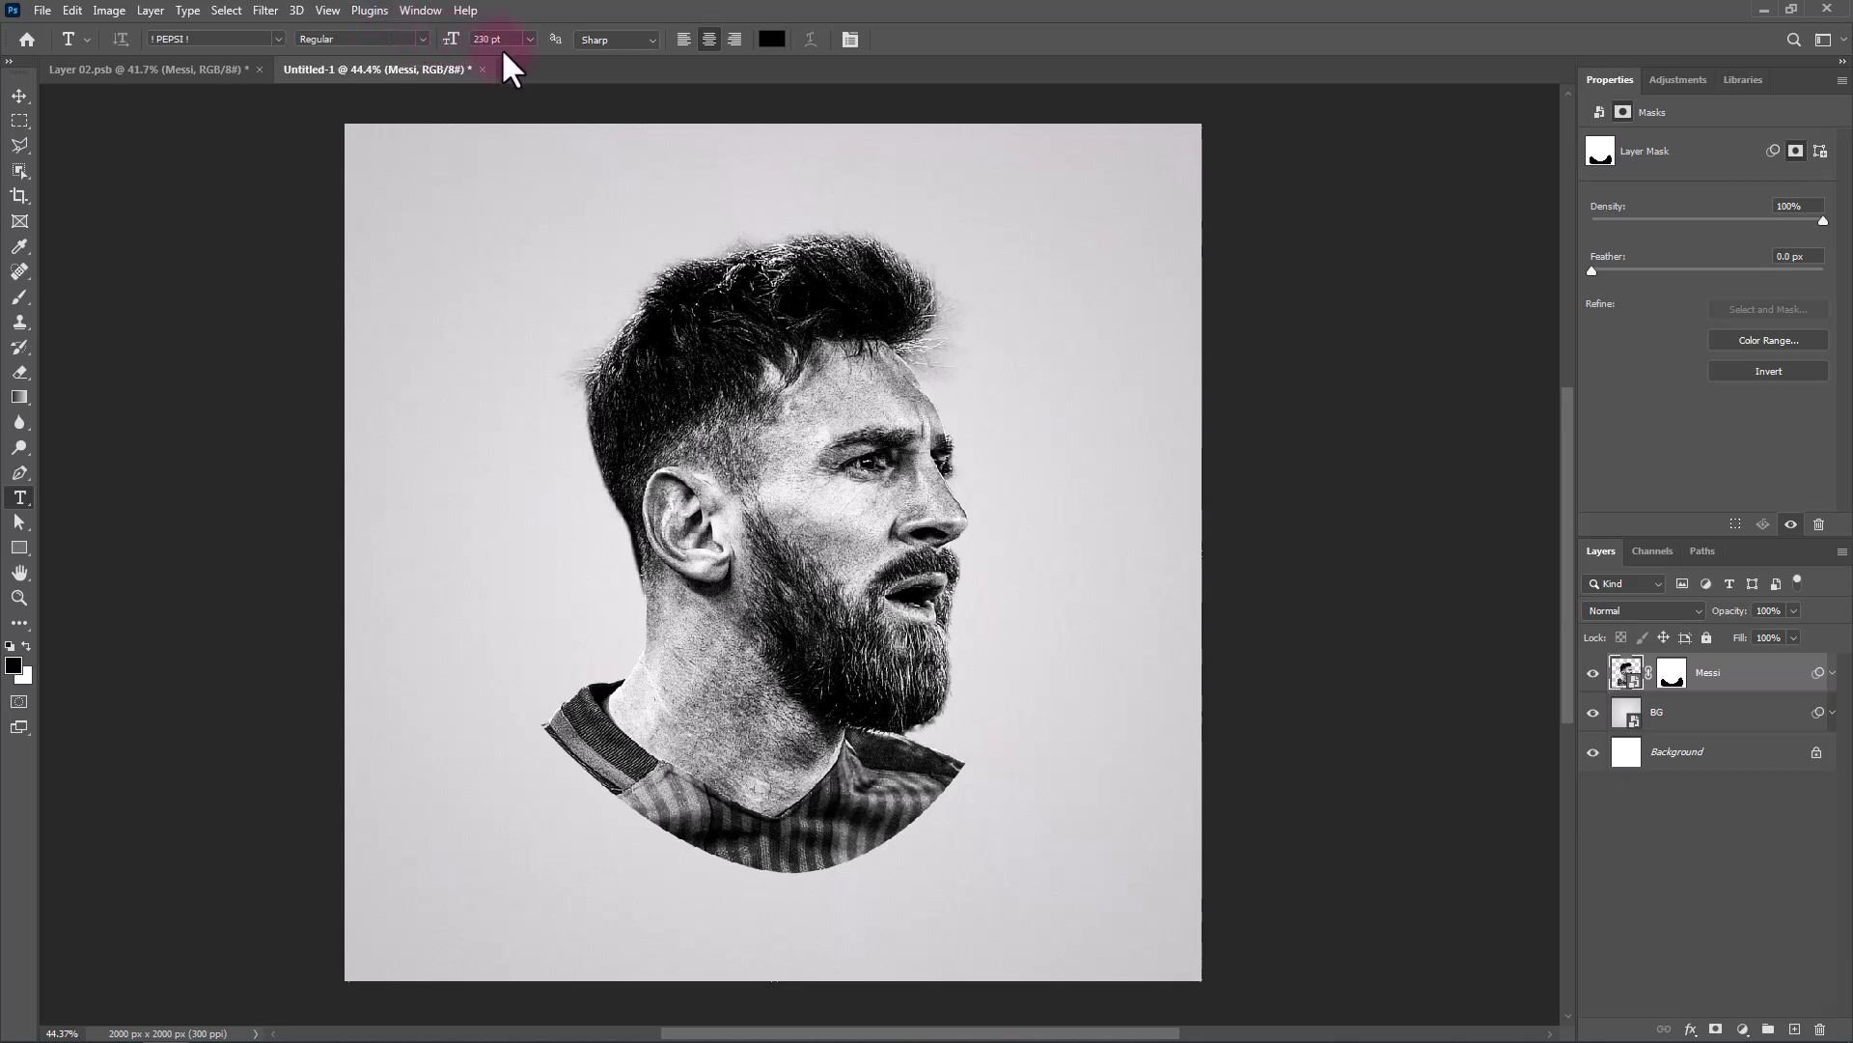
click(529, 39)
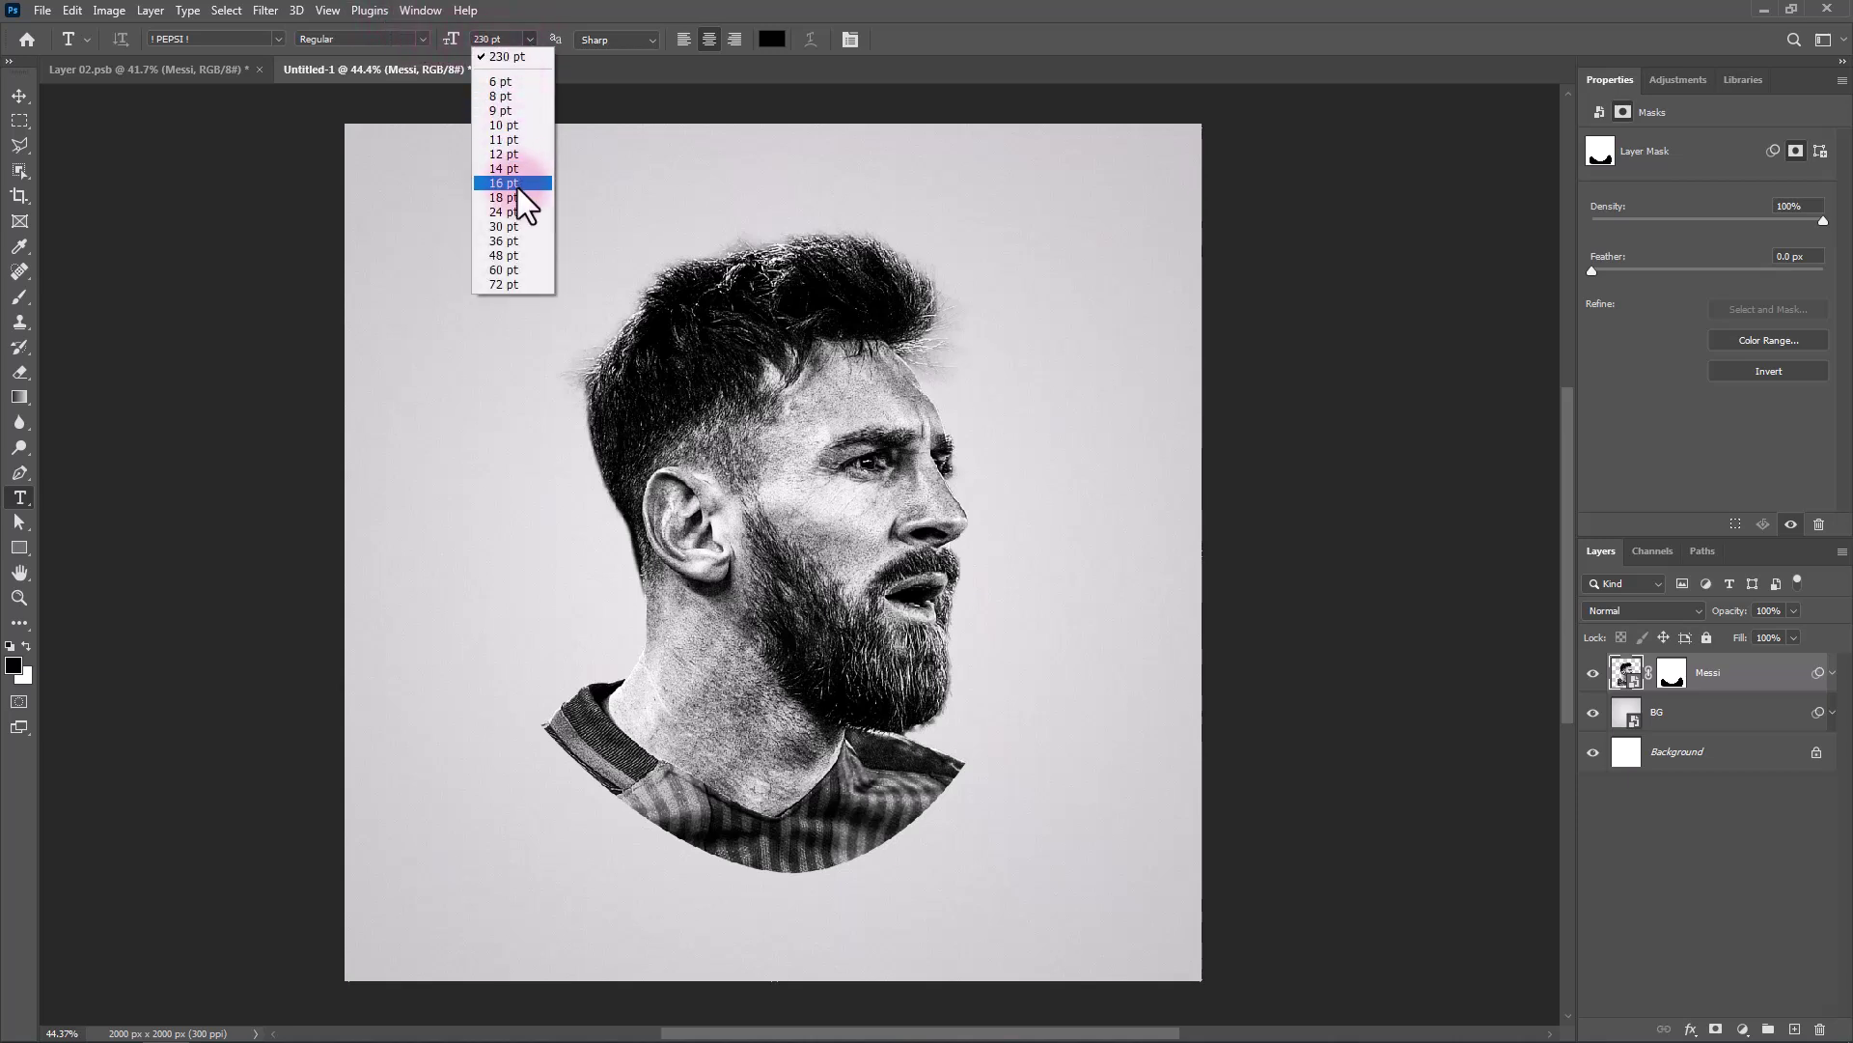
click(512, 284)
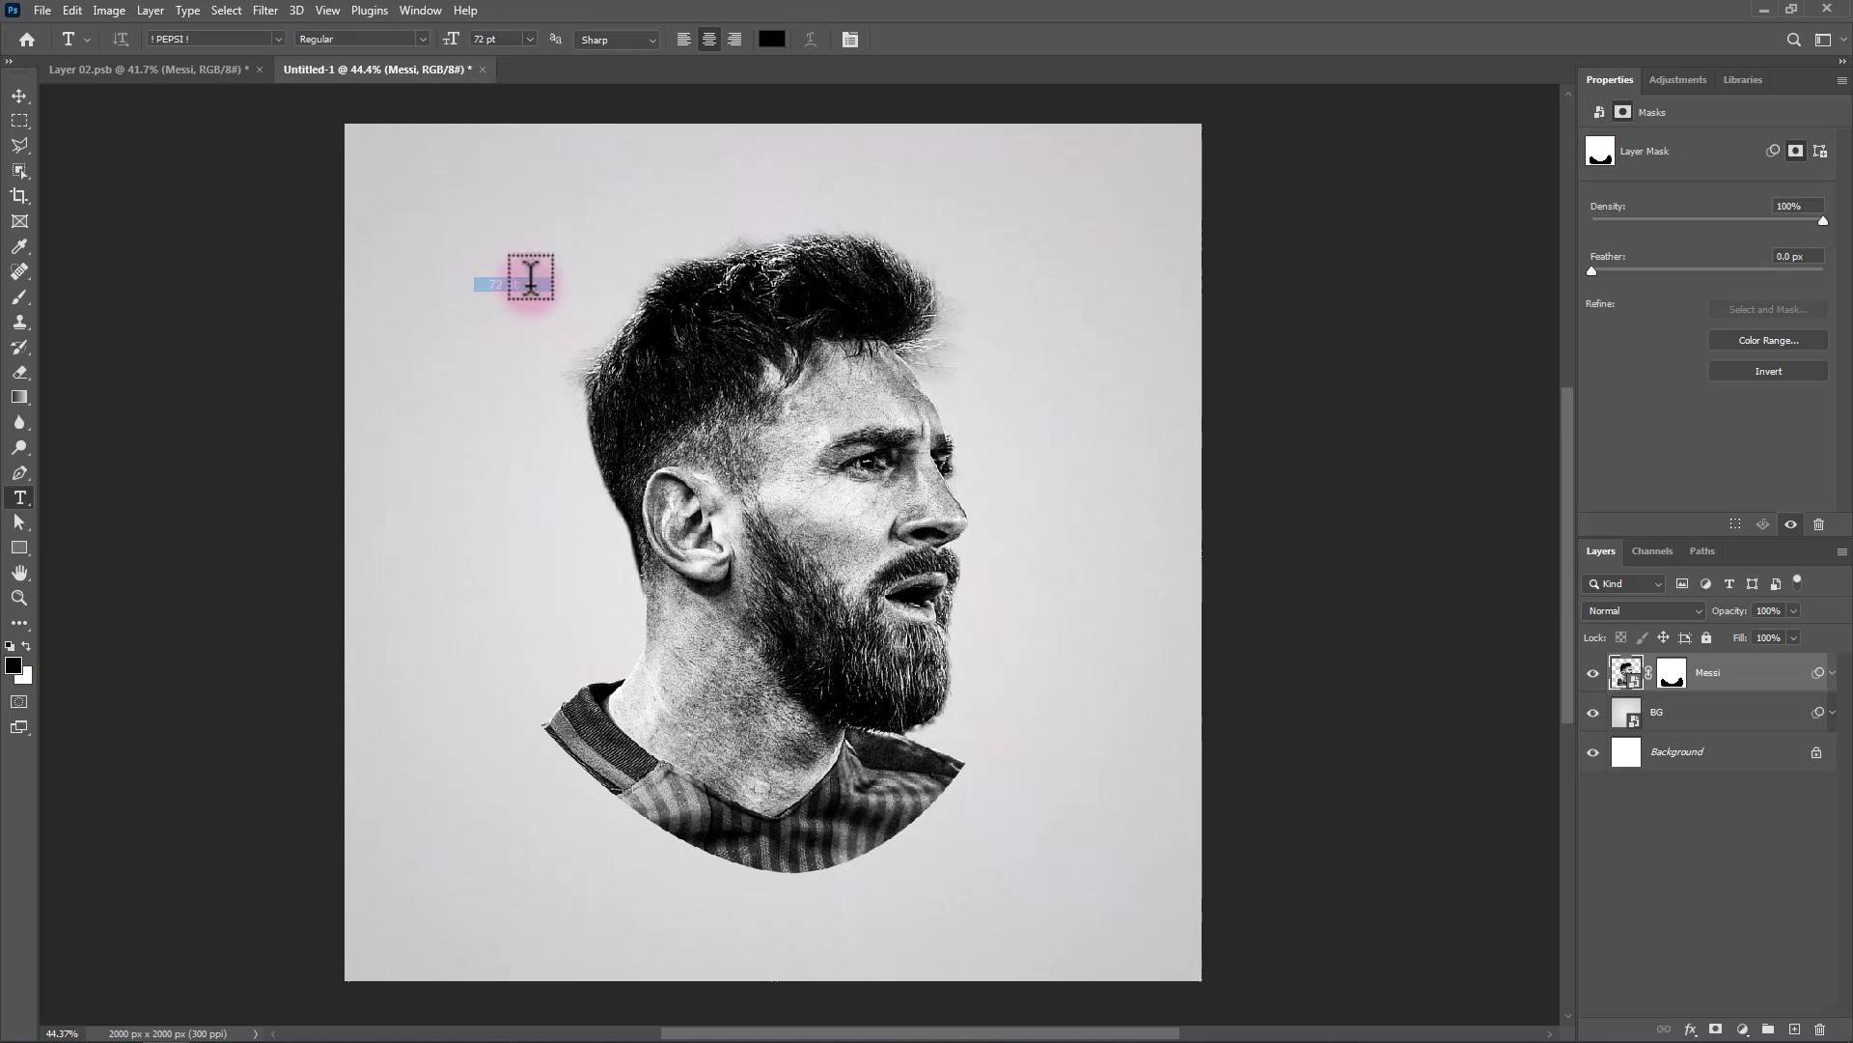
Add the text "MESSI" across the upper part of the portrait and set its tracking to 60.
click(580, 301)
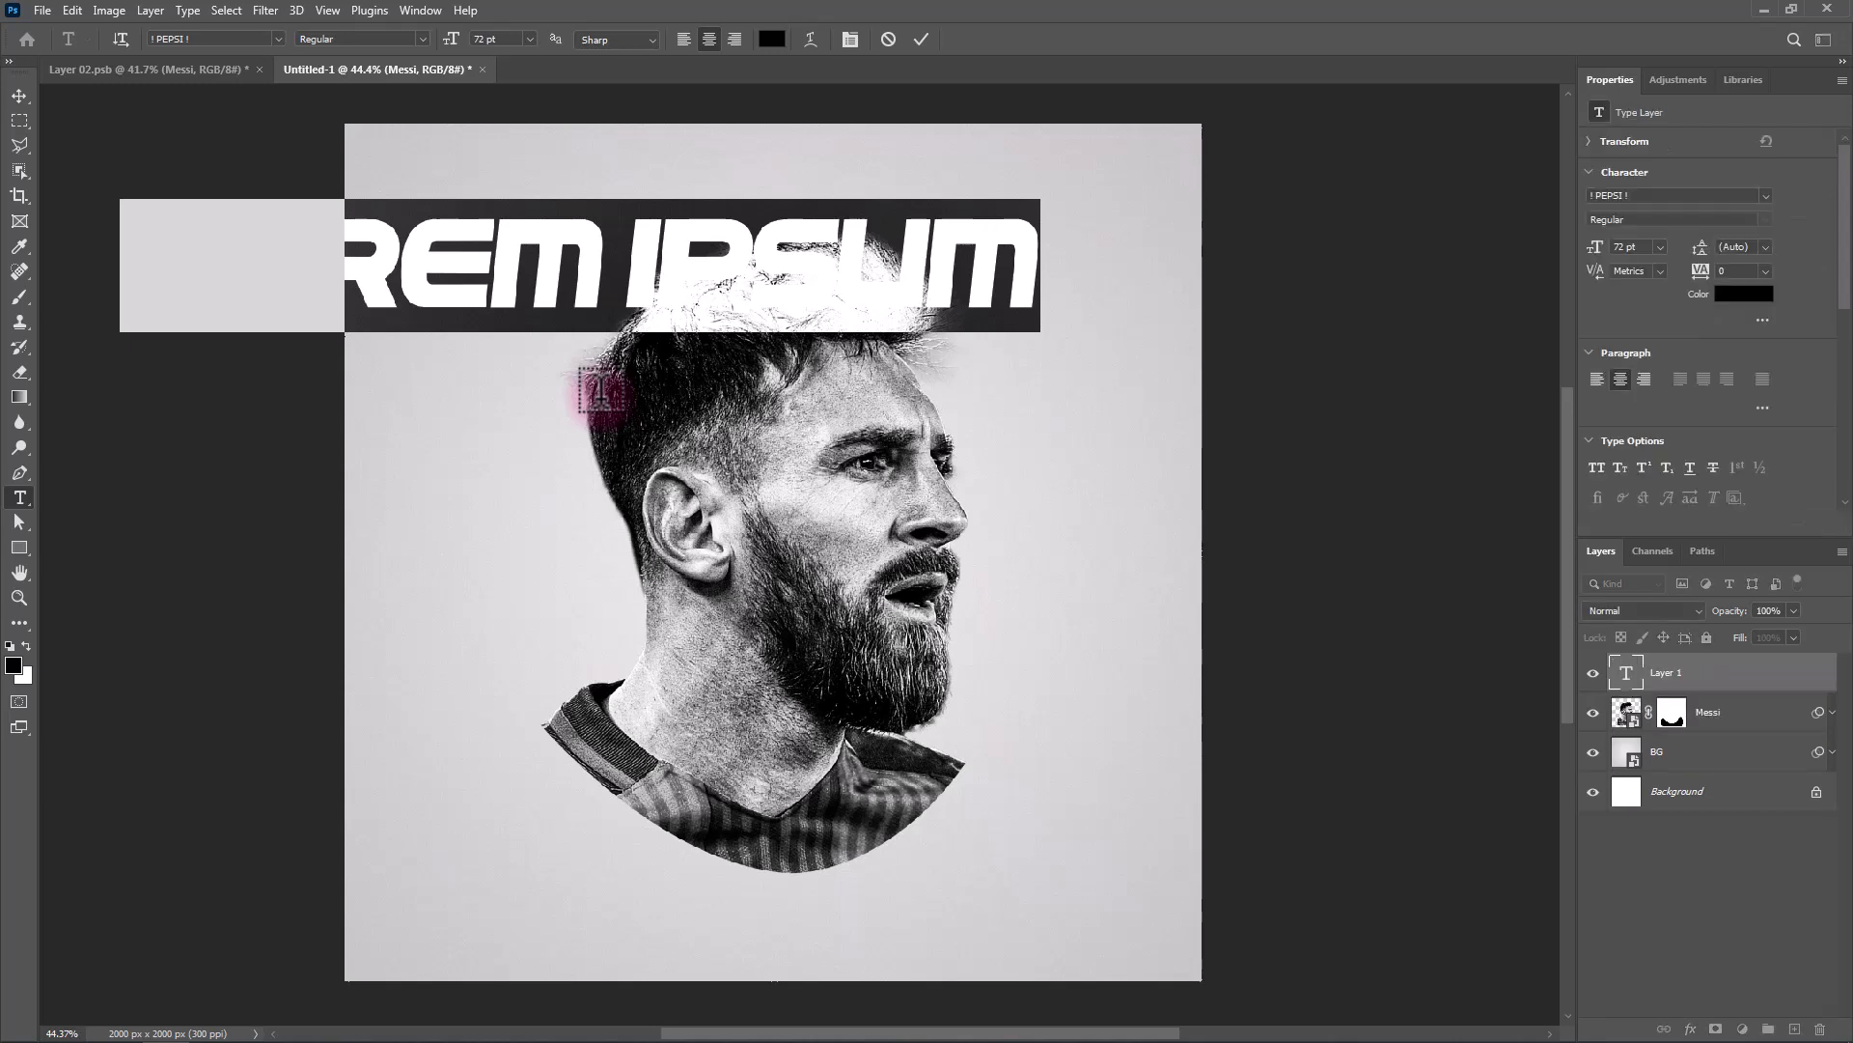
text(MESSI)
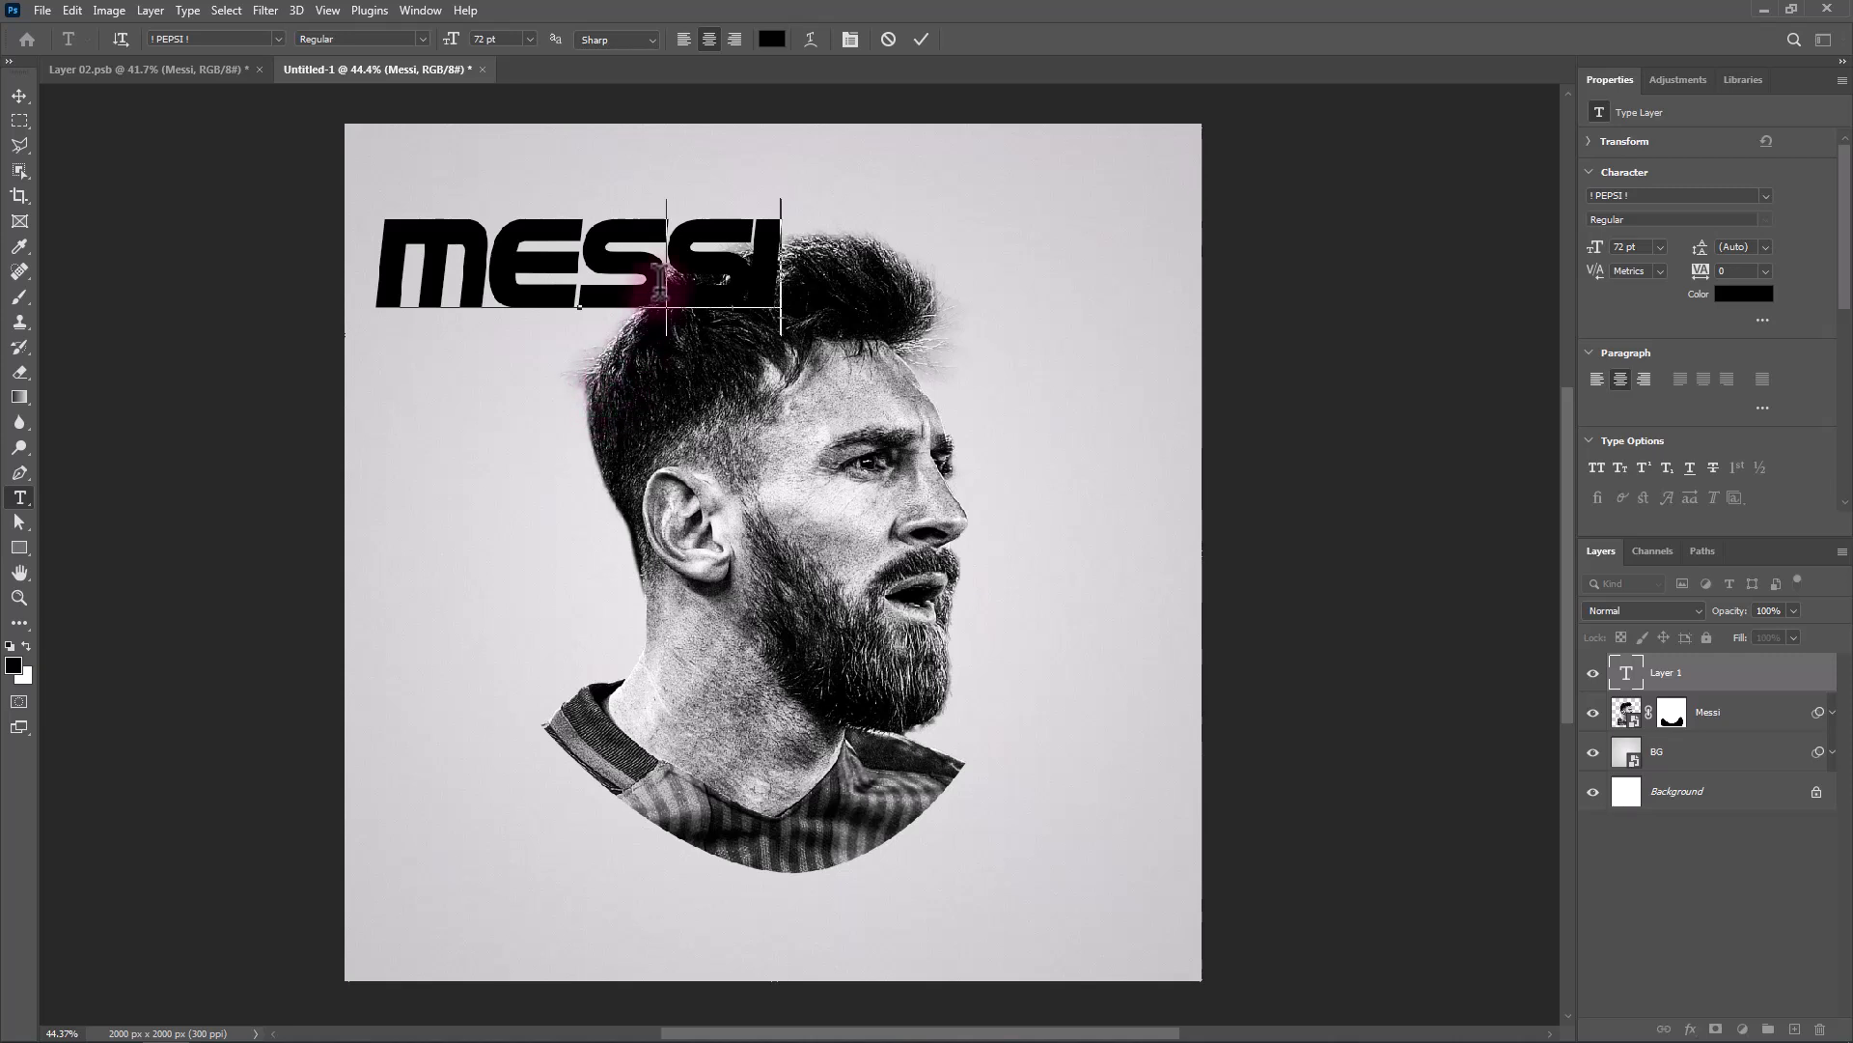
double_click(763, 280)
drag(1701, 274, 1709, 282)
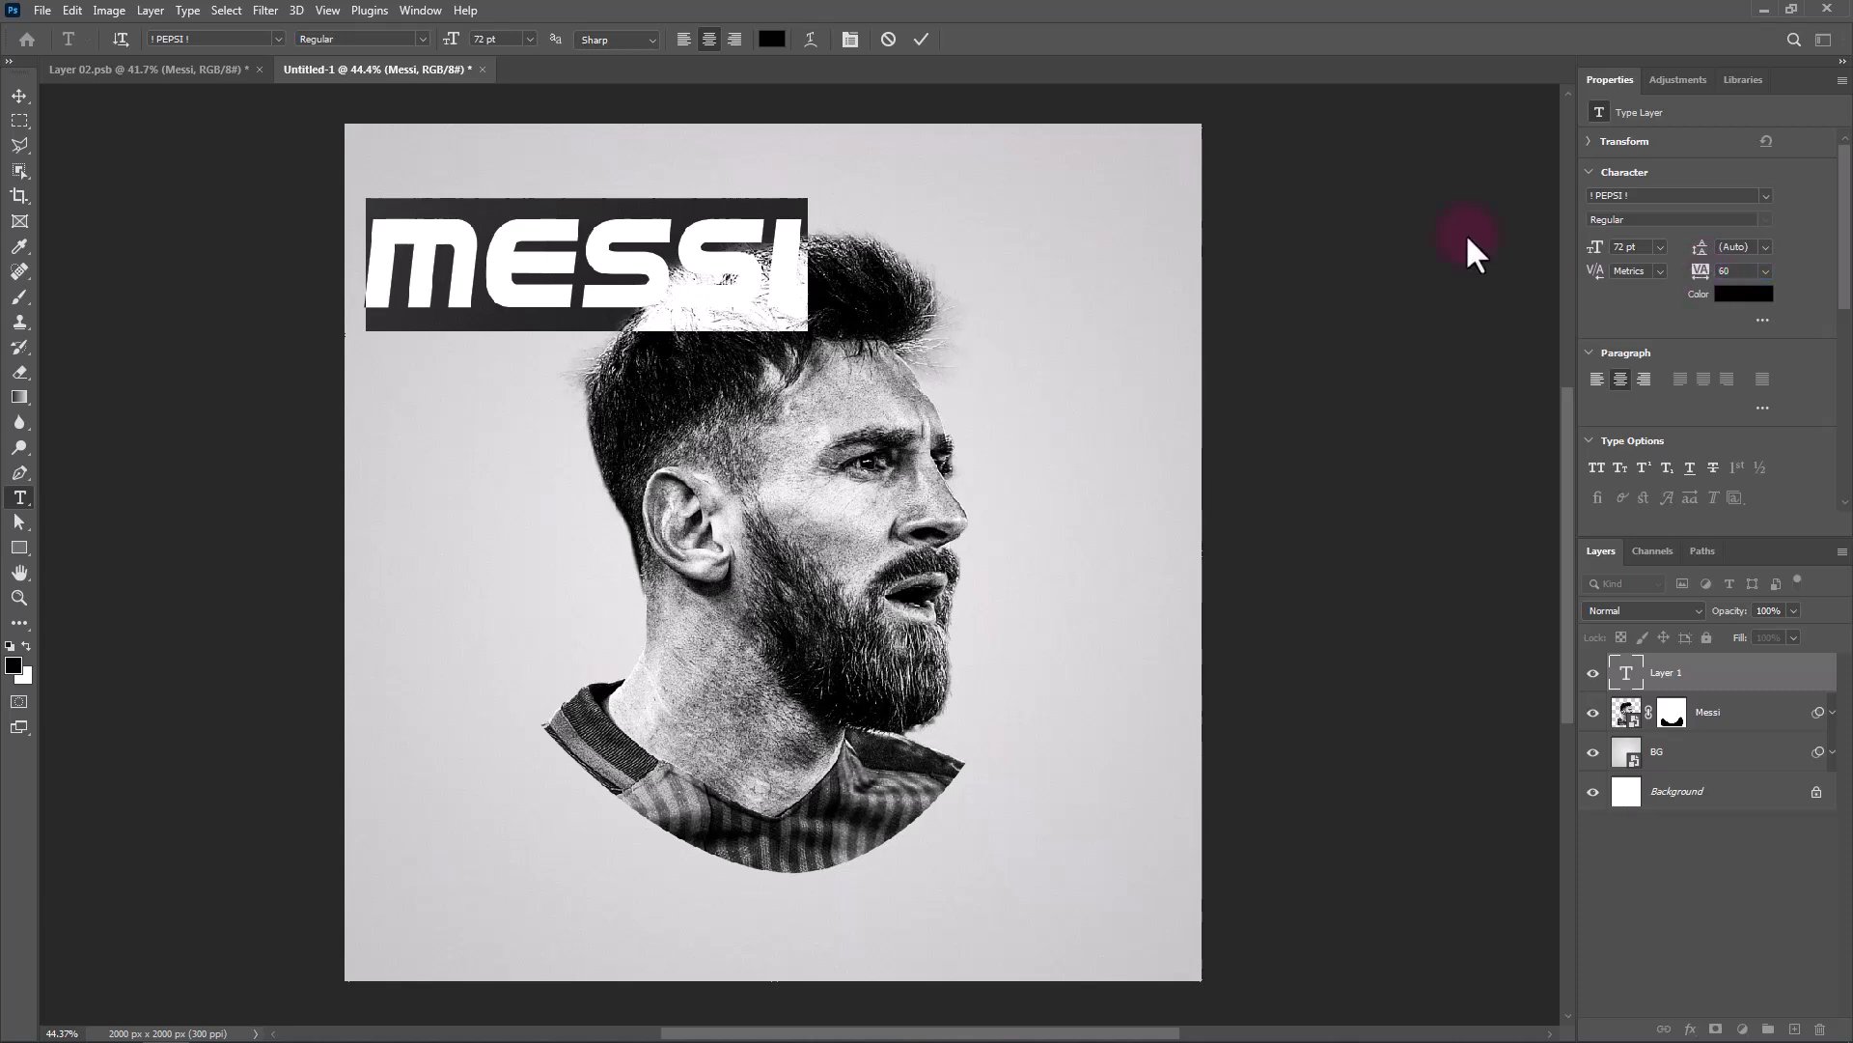
click(921, 38)
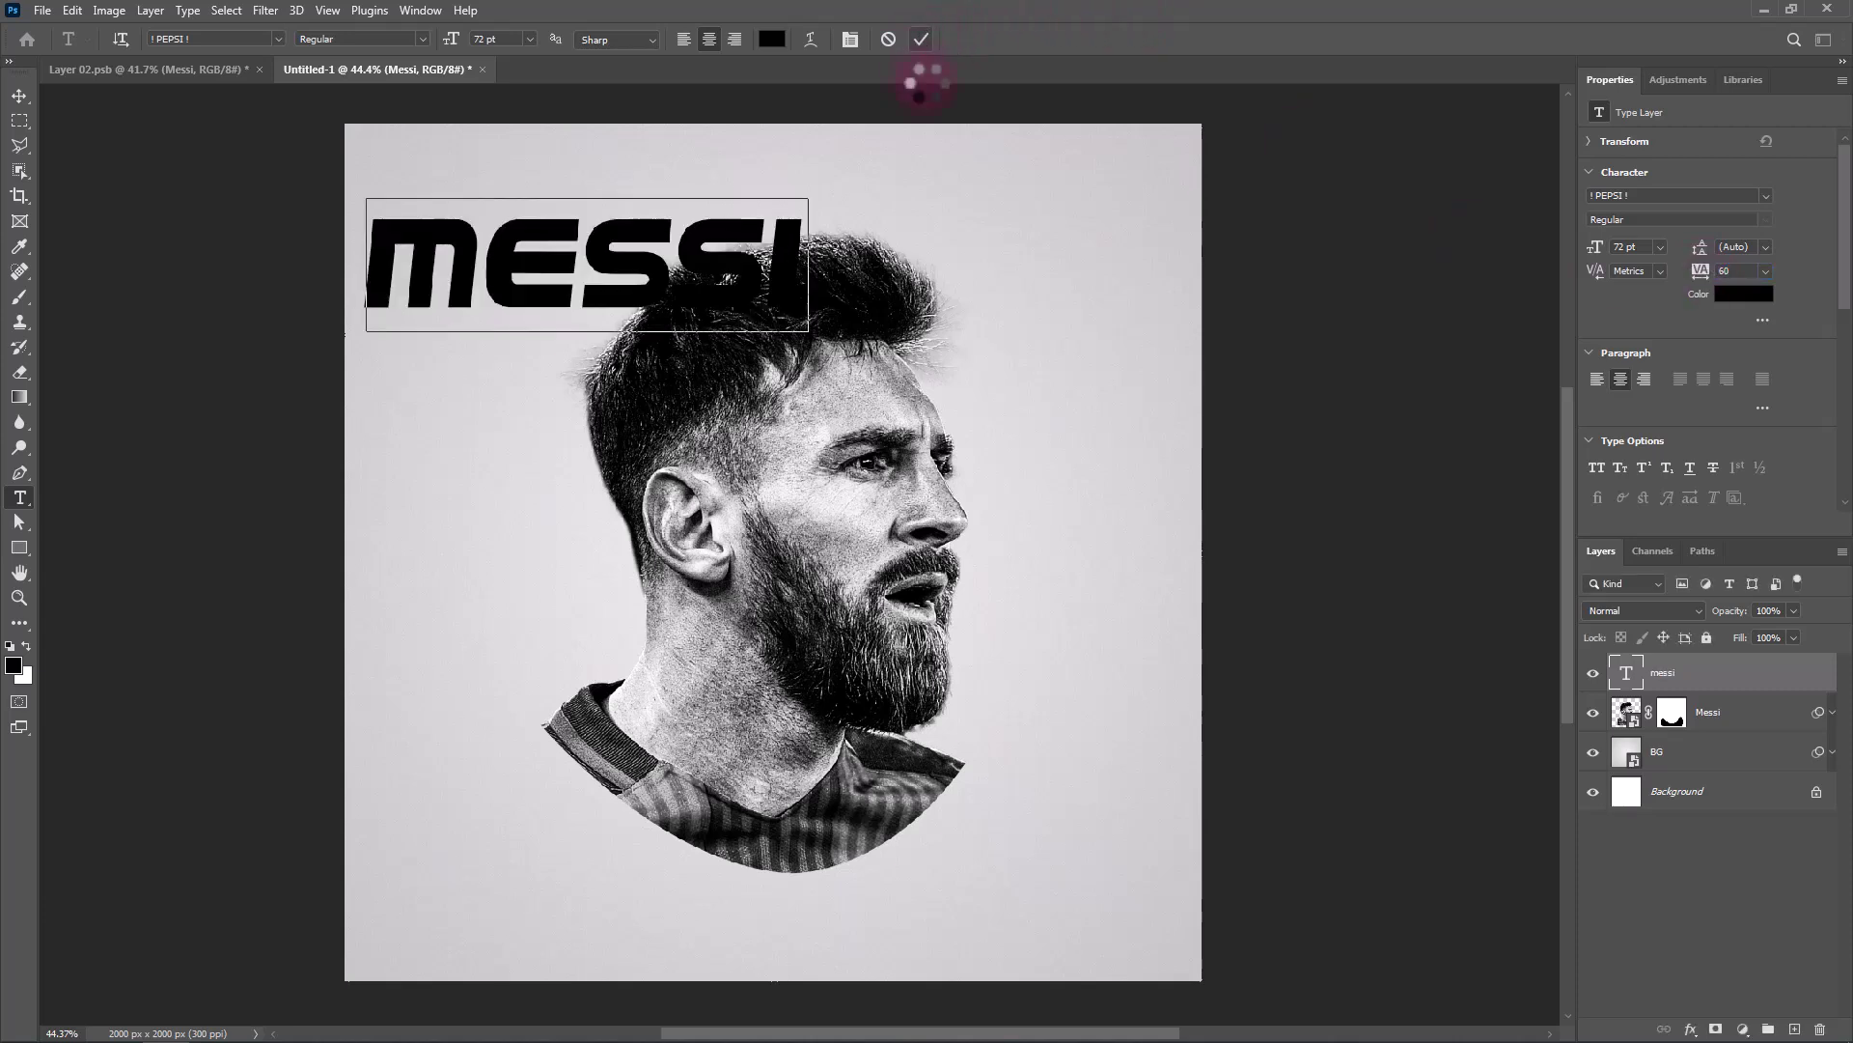
Rotate the MESSI text 90°, place it vertically over the ear and neck, and scale it to about 122%.
key(ctrl+t)
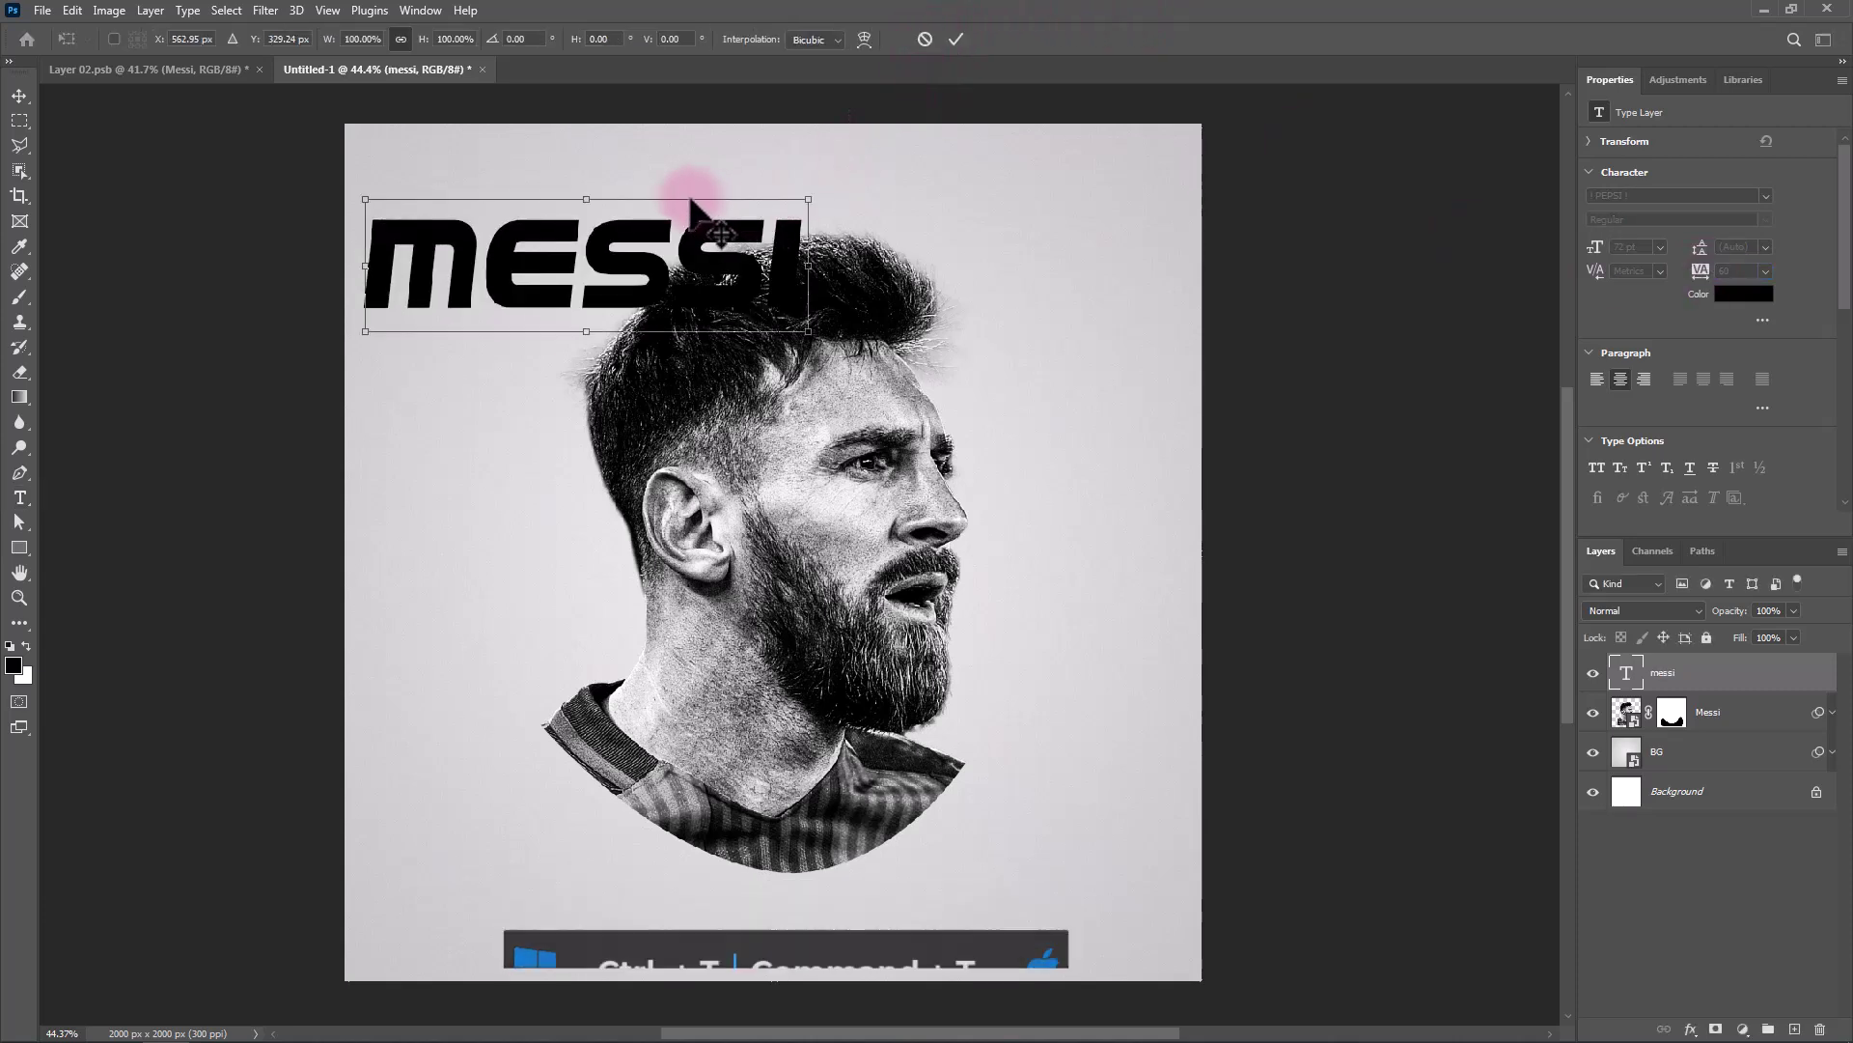
drag(844, 270, 559, 563)
drag(599, 290, 706, 632)
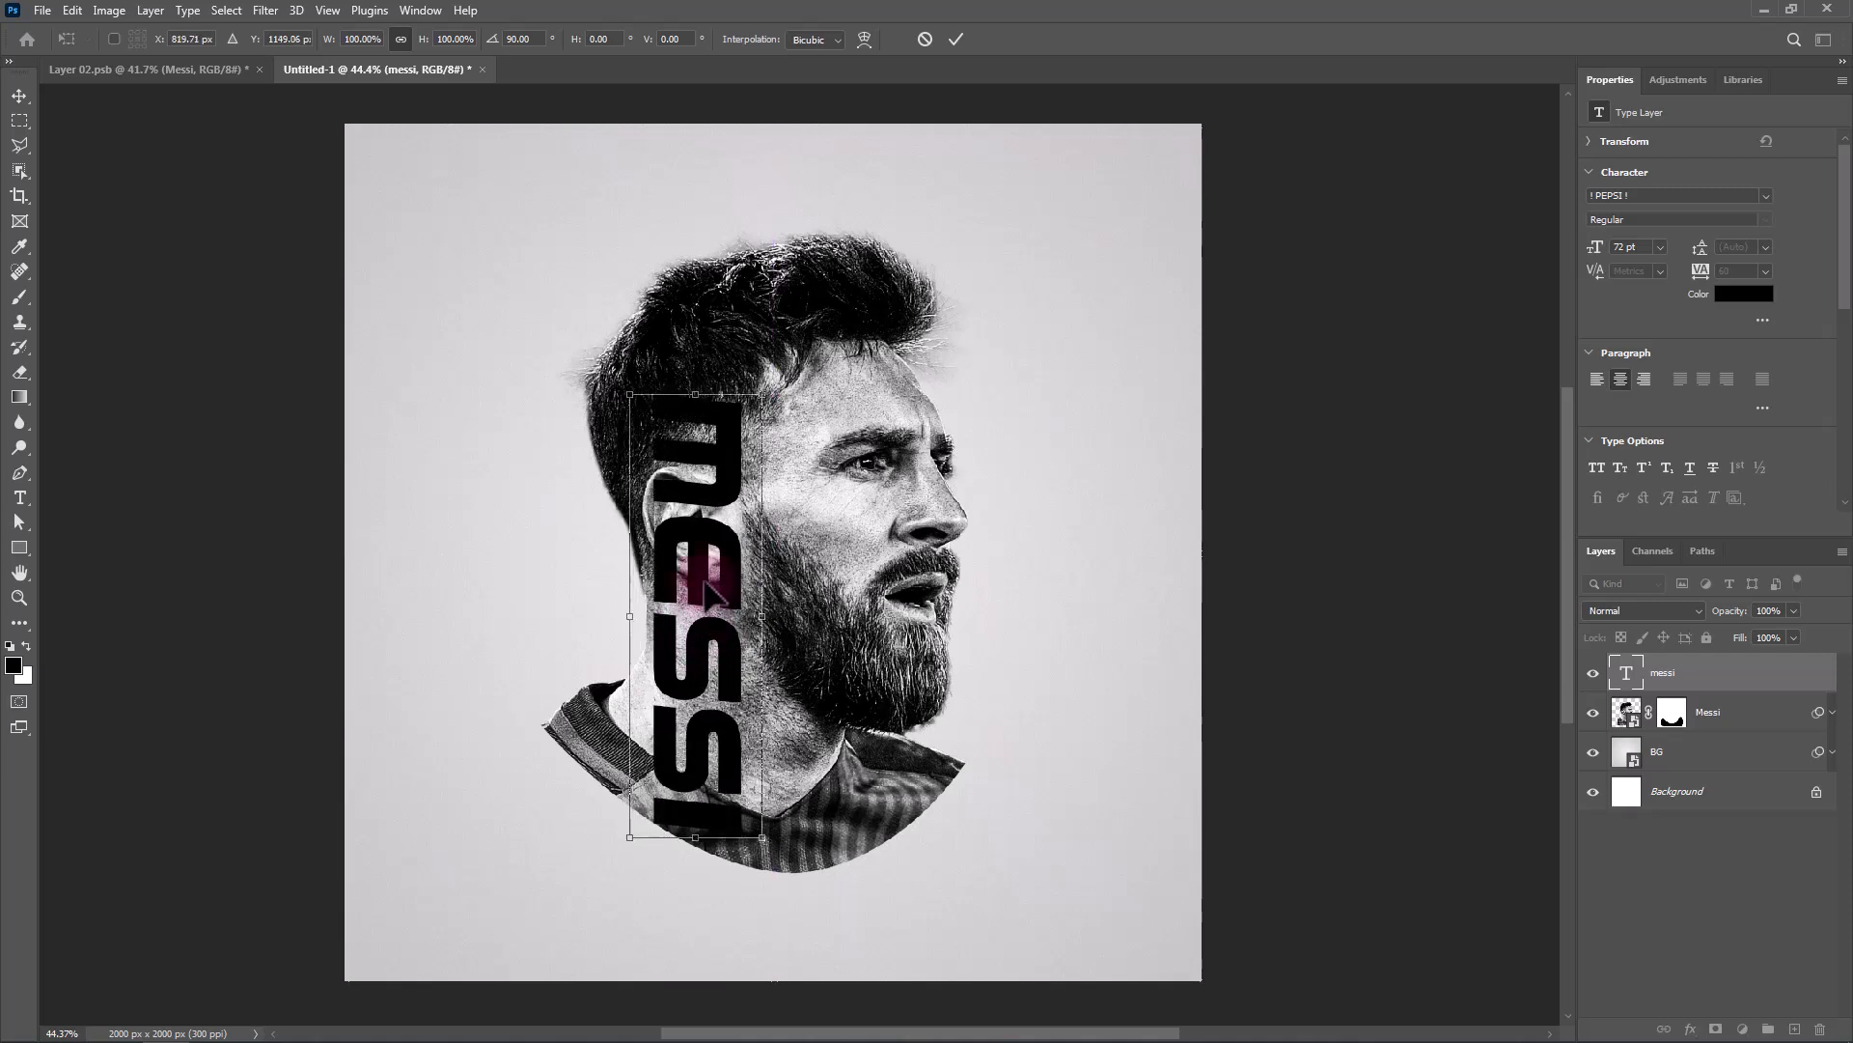
drag(695, 395, 704, 292)
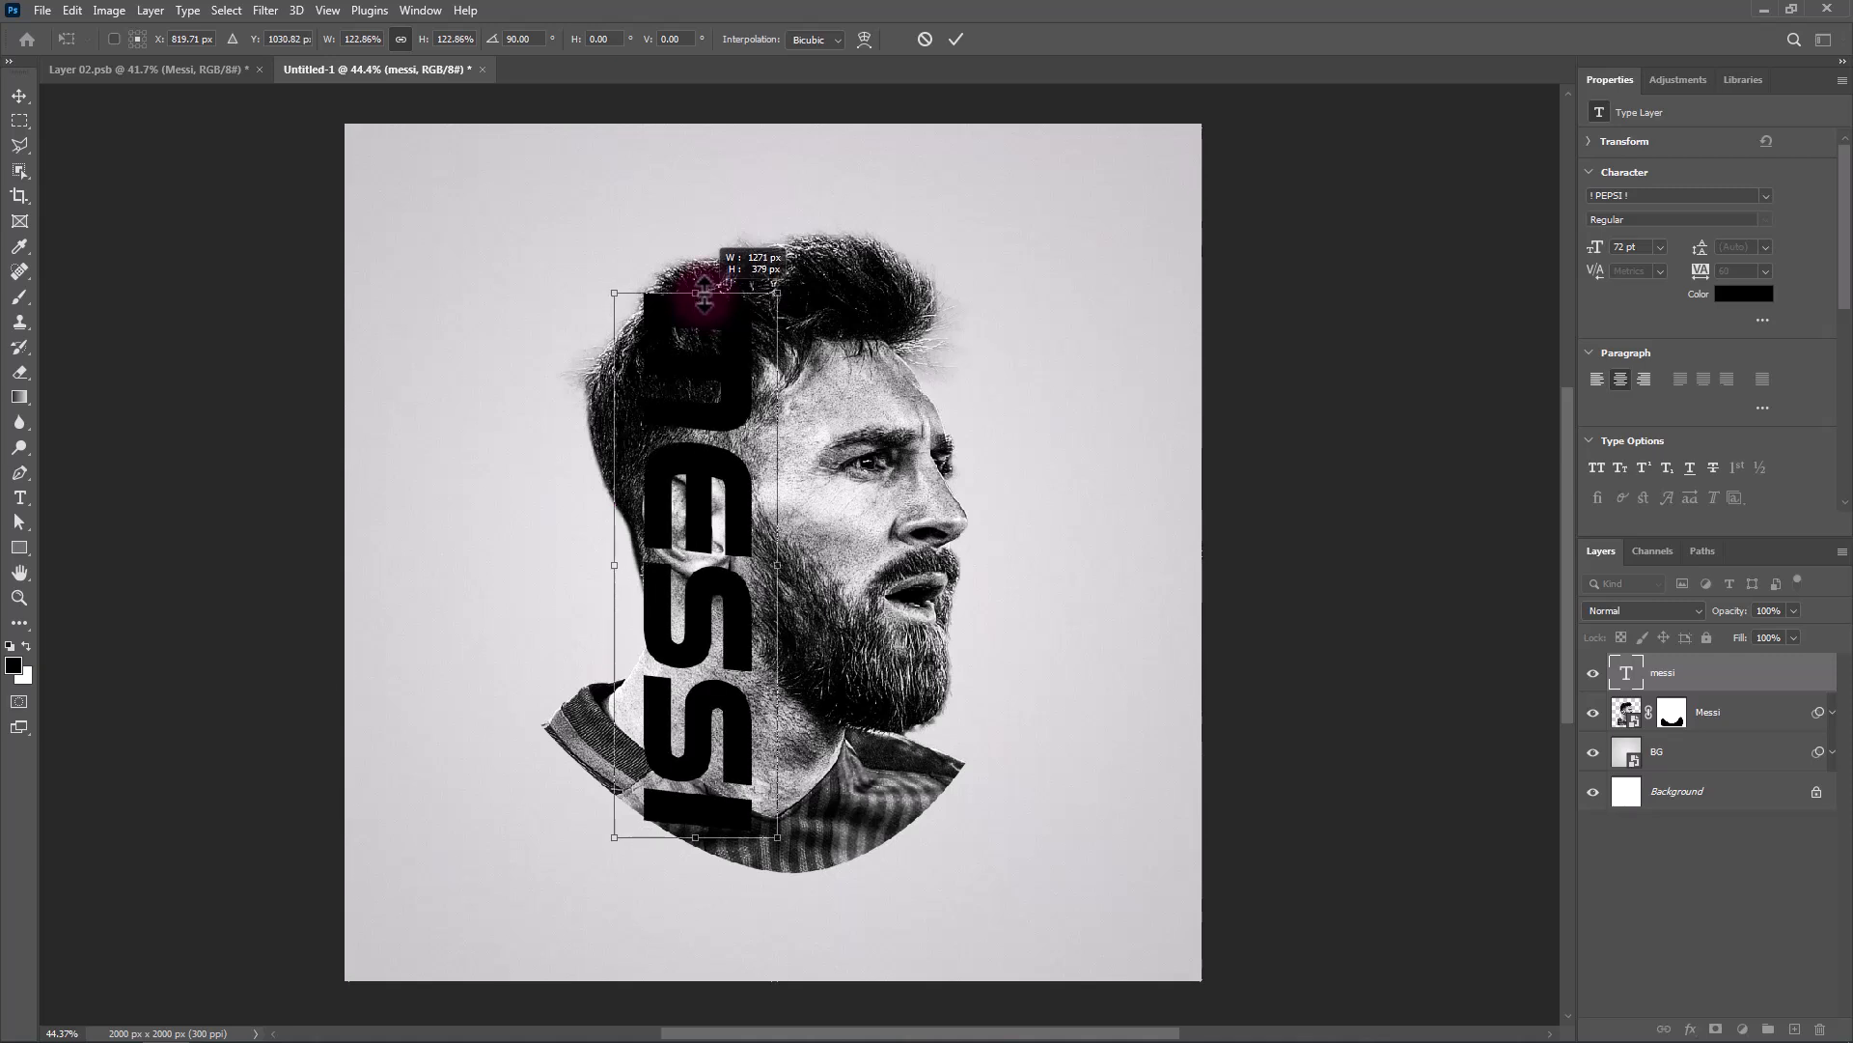
drag(695, 837, 700, 833)
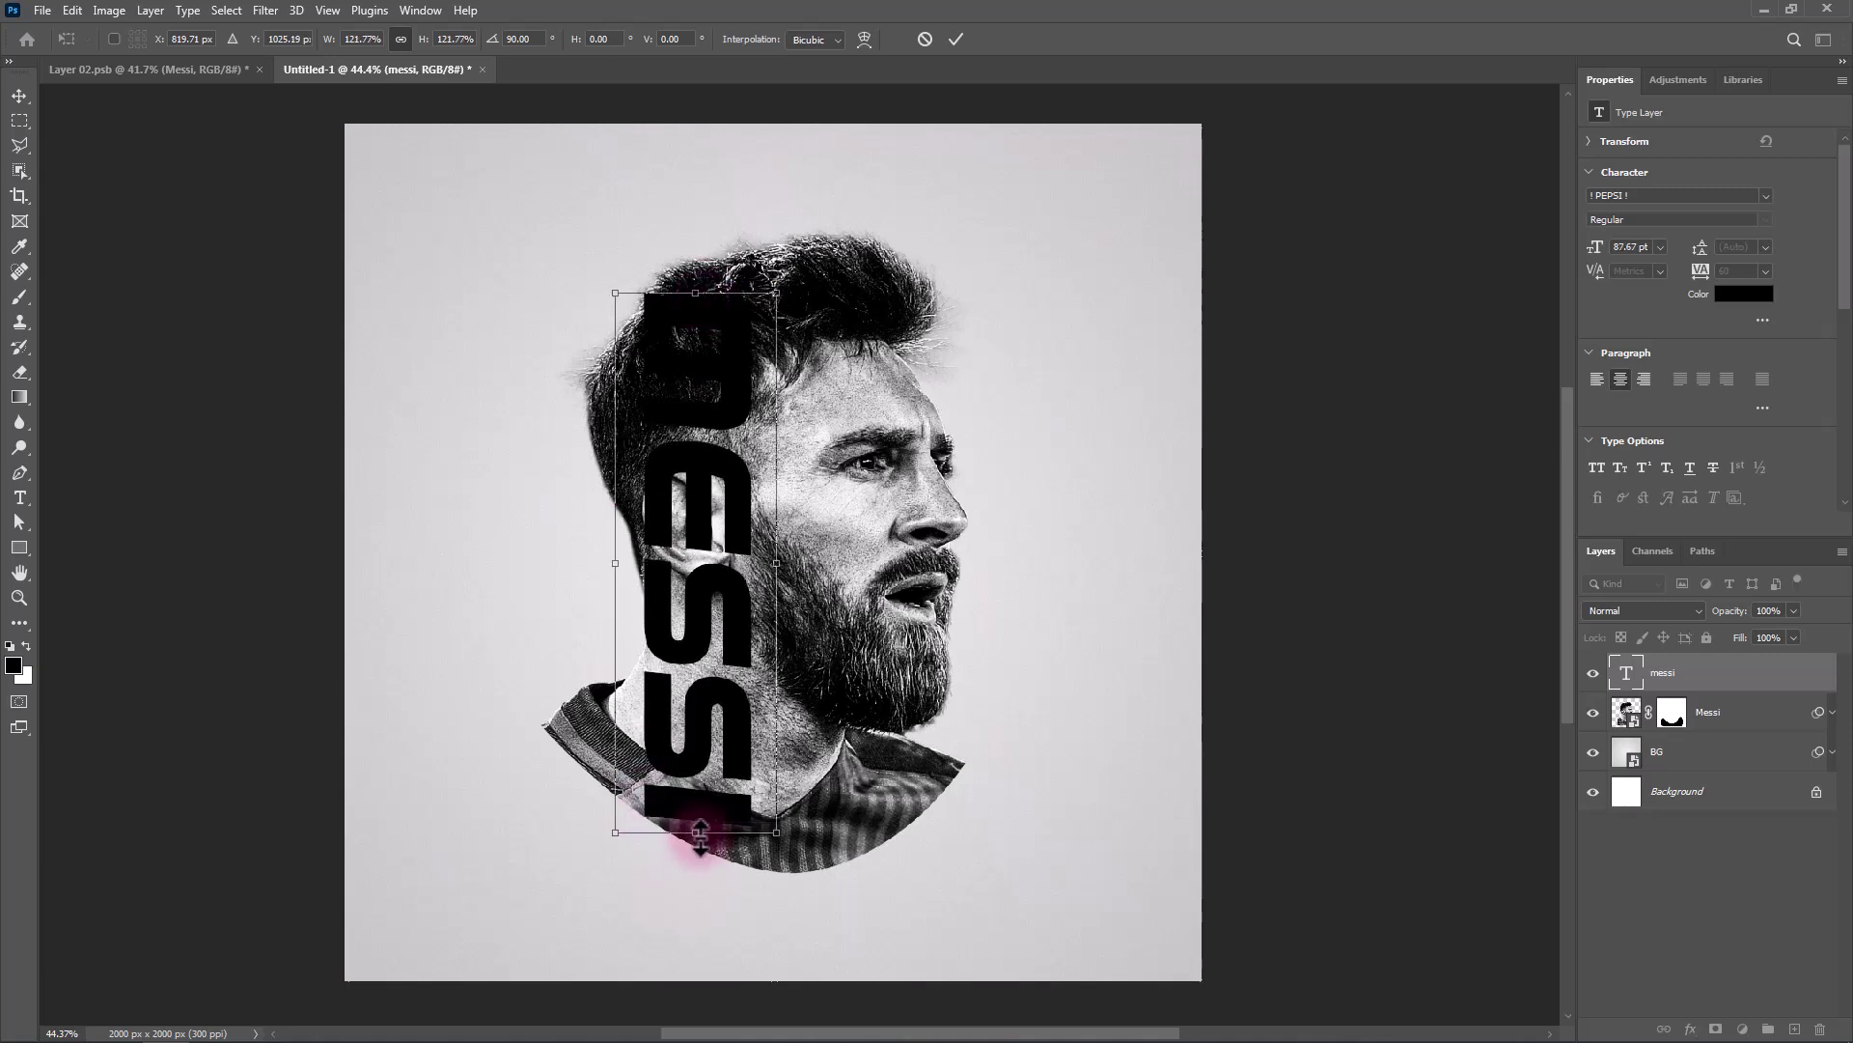
click(955, 40)
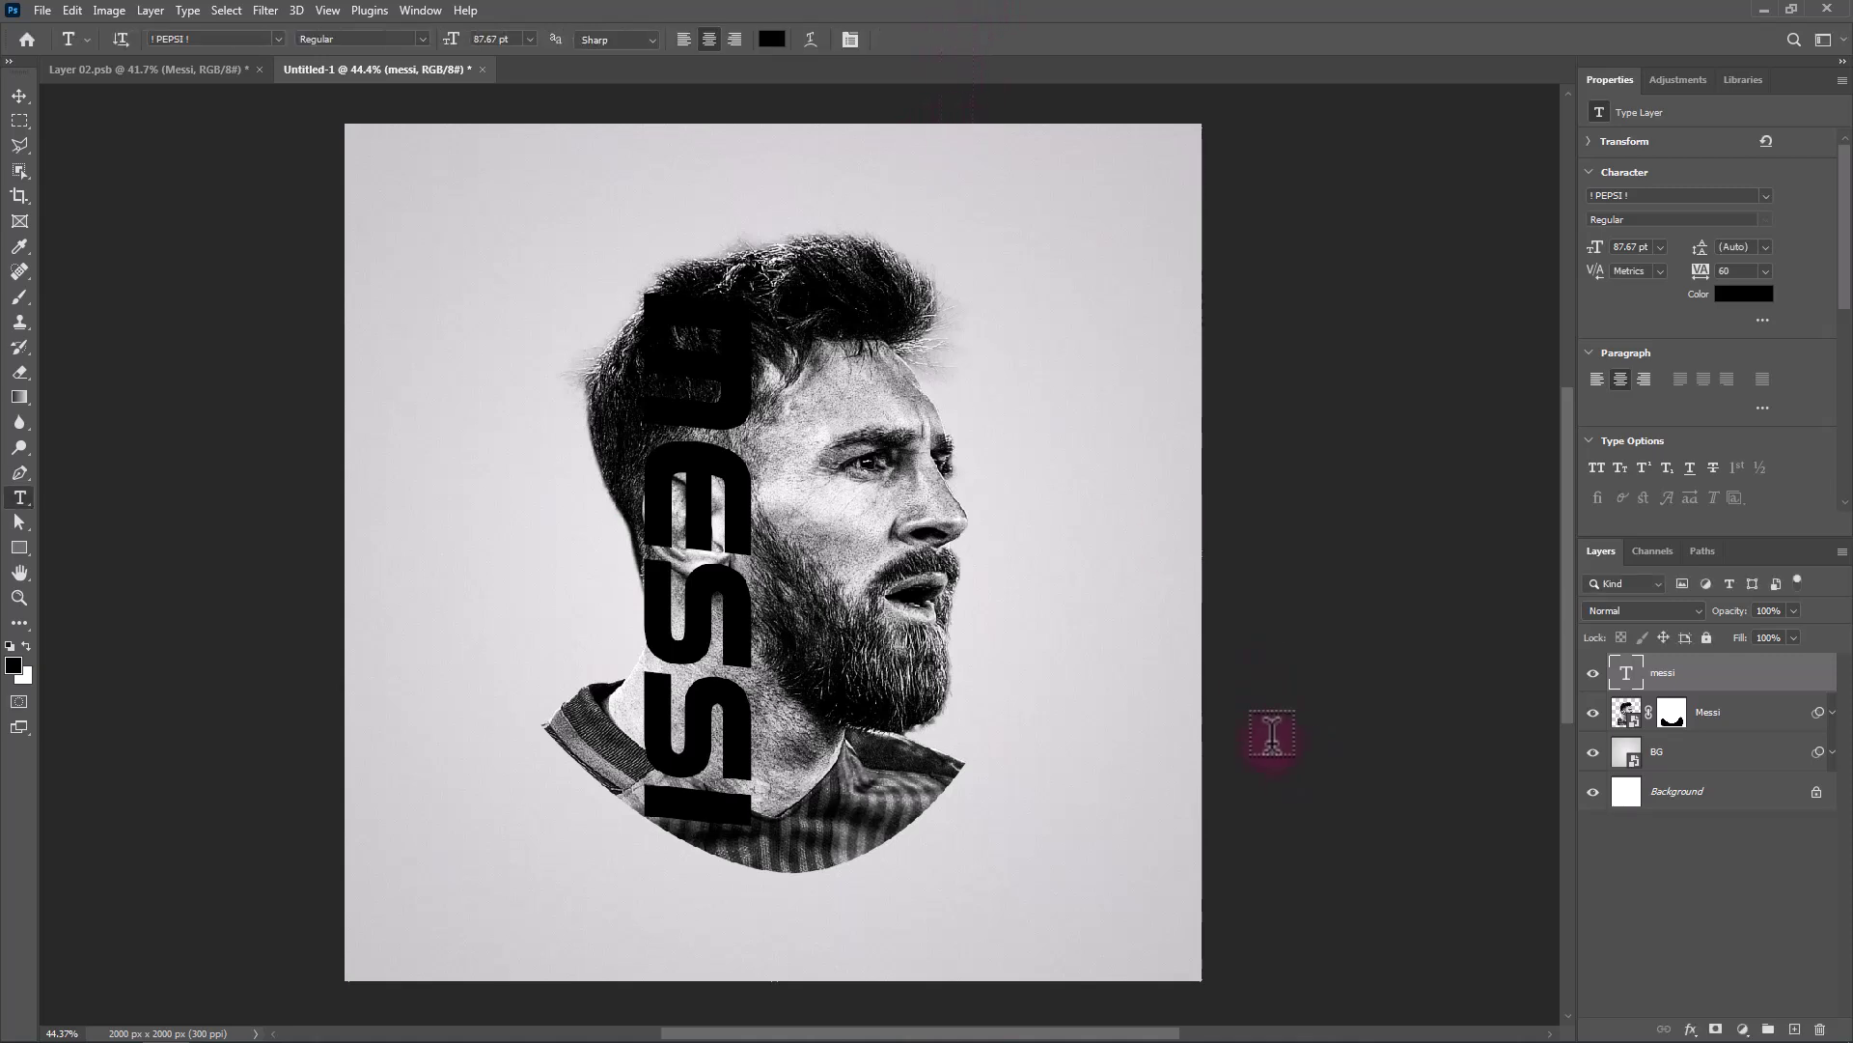
Duplicate the Messi portrait layer, move the copy above the text layer and hide it.
click(1753, 727)
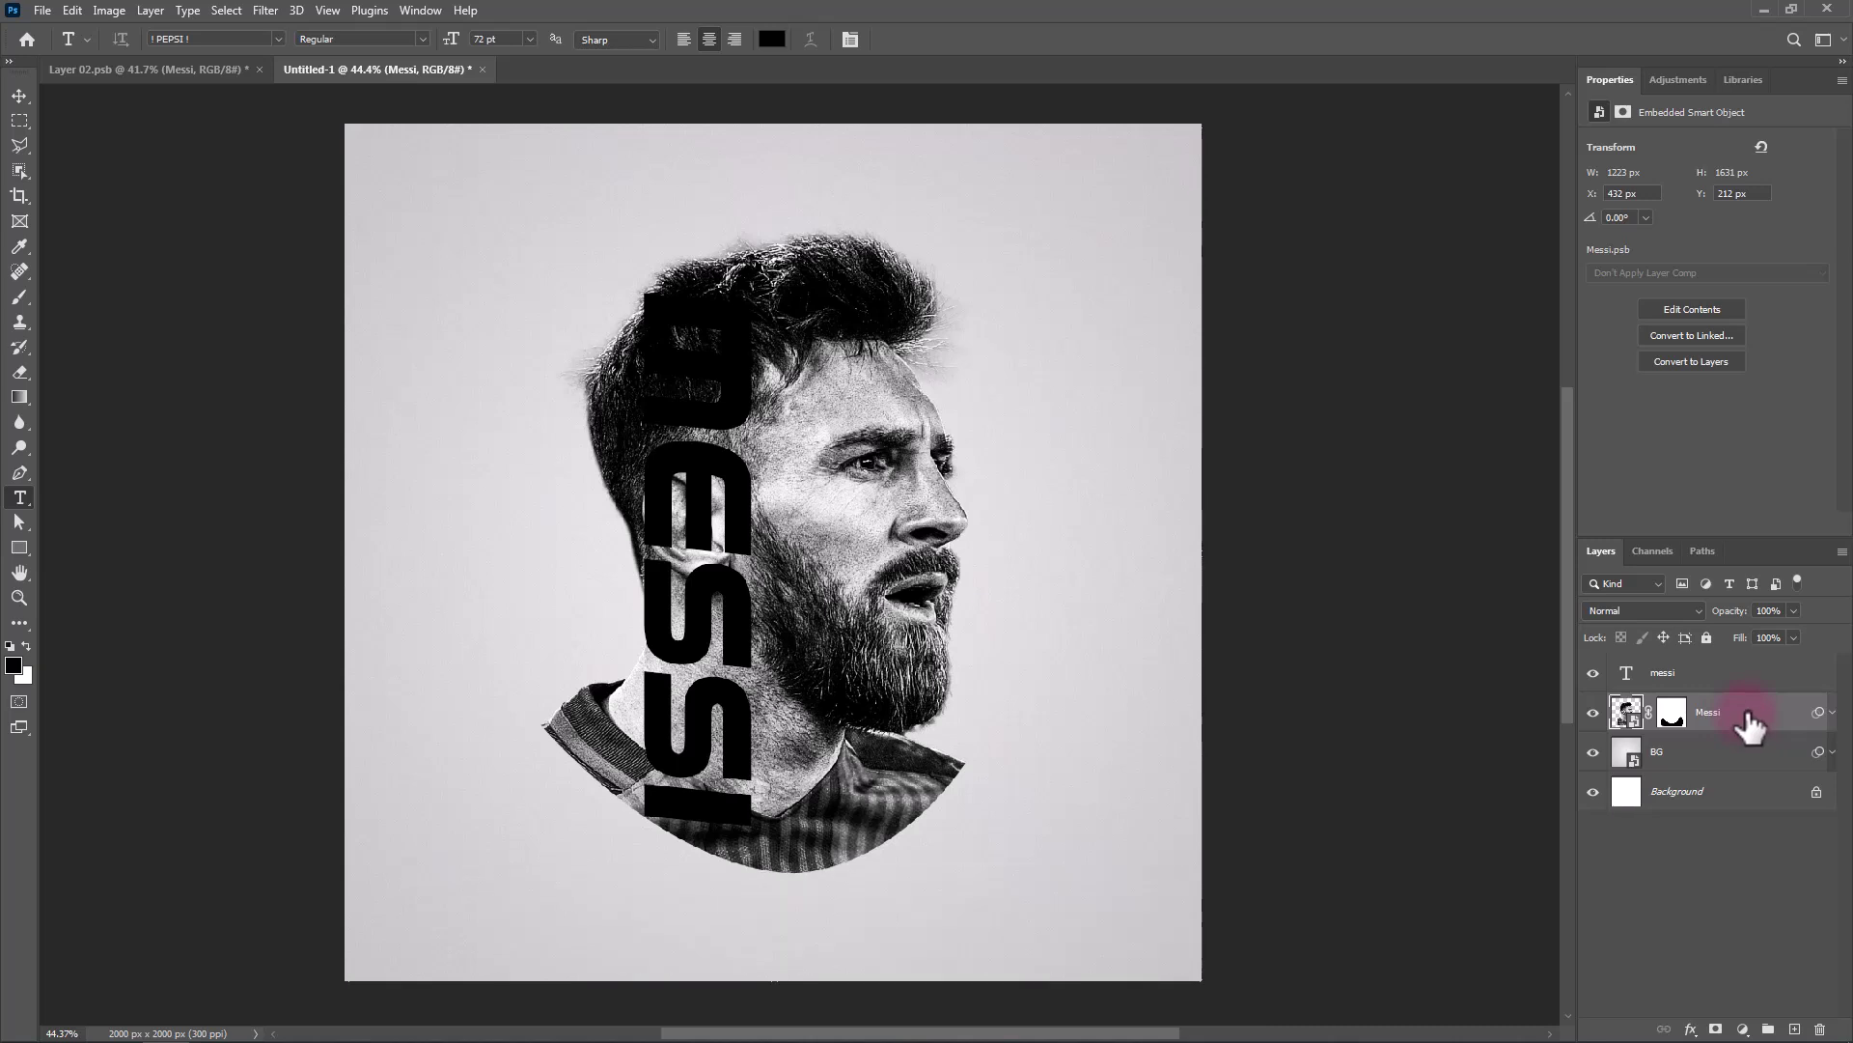
key(ctrl+j)
drag(1749, 726, 1723, 666)
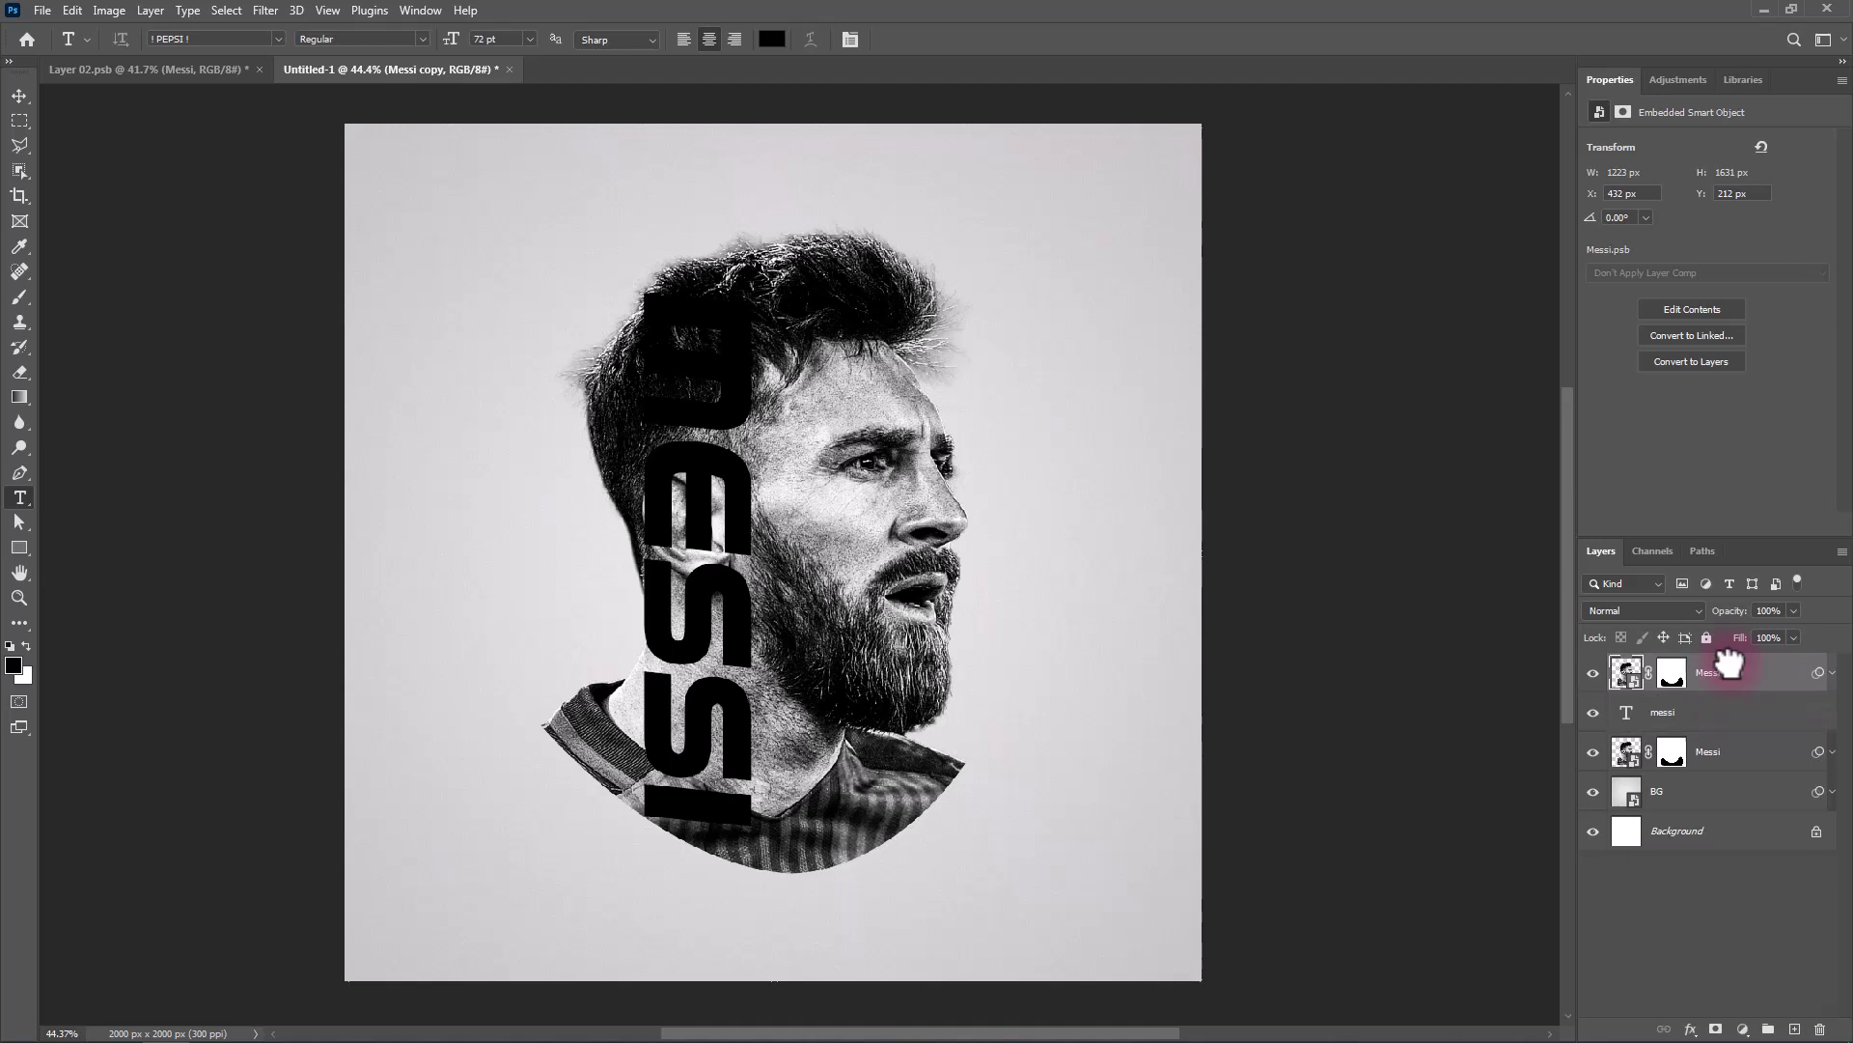
click(1593, 673)
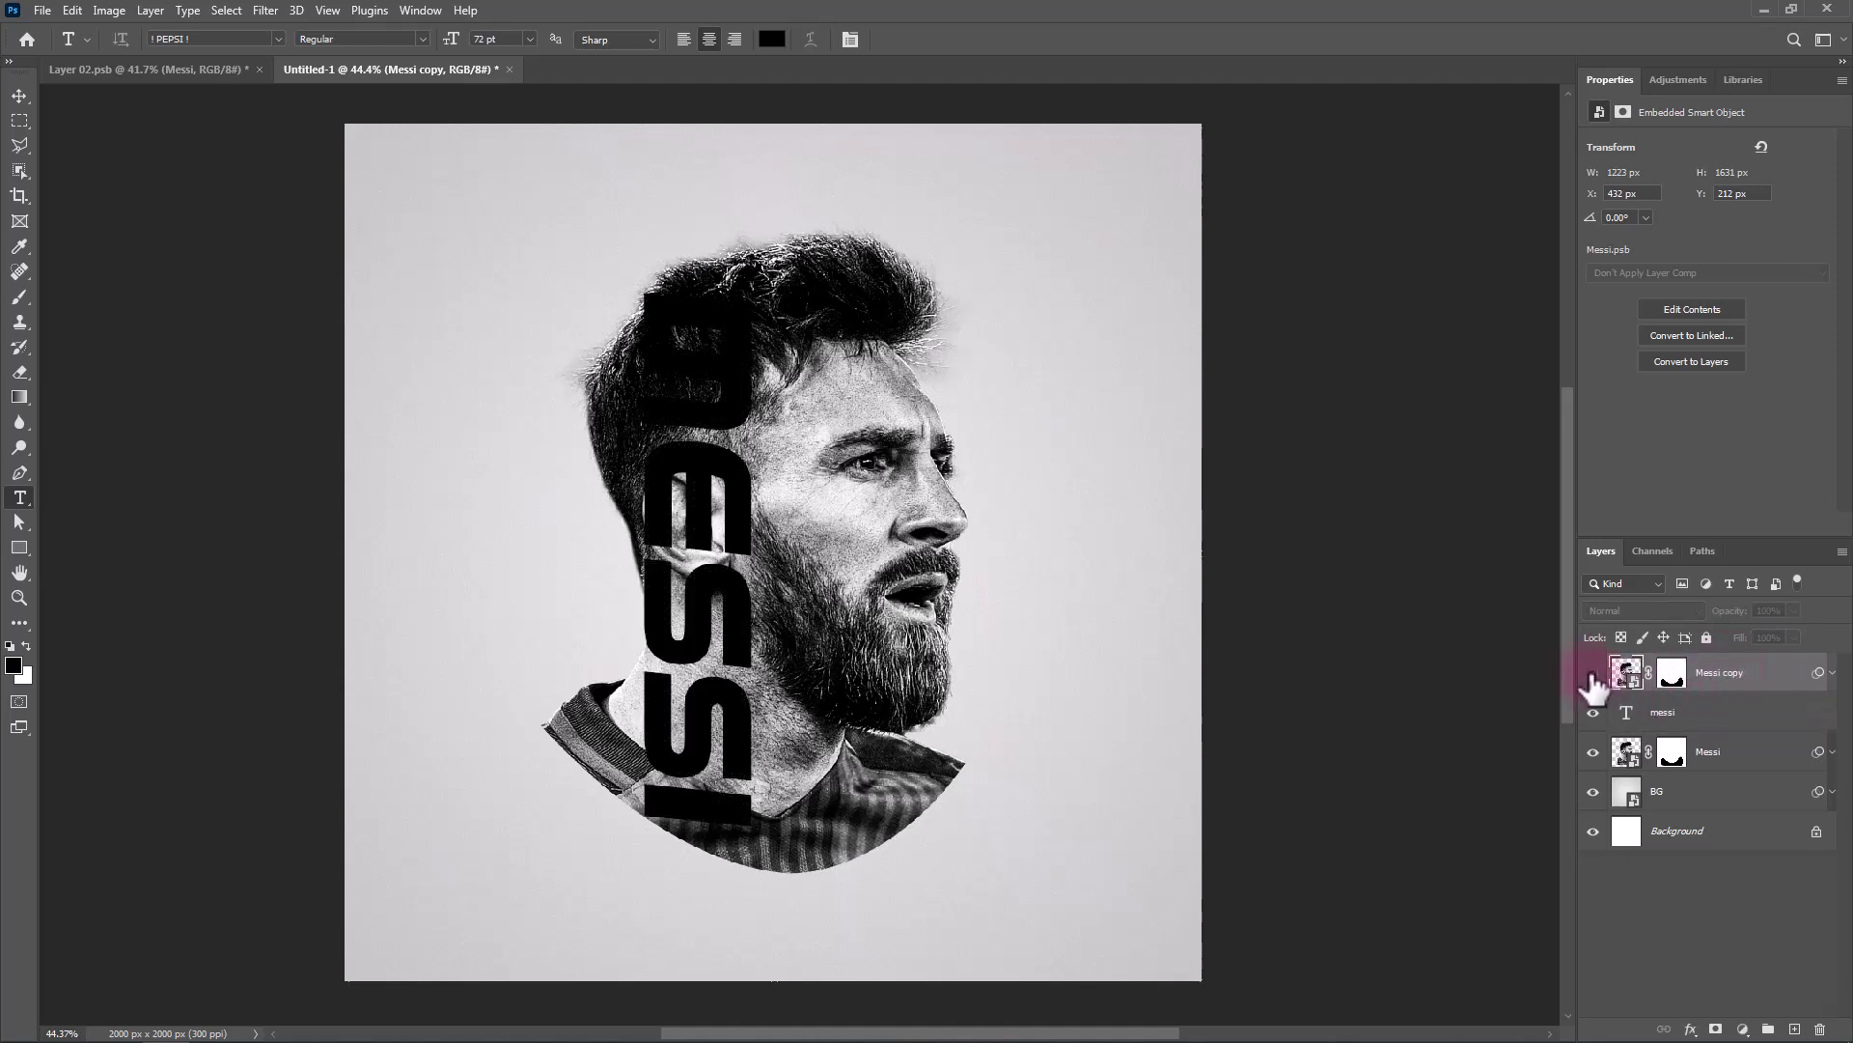
Load the messi text layer's pixels as a selection and invert it.
click(1670, 718)
right_click(1627, 716)
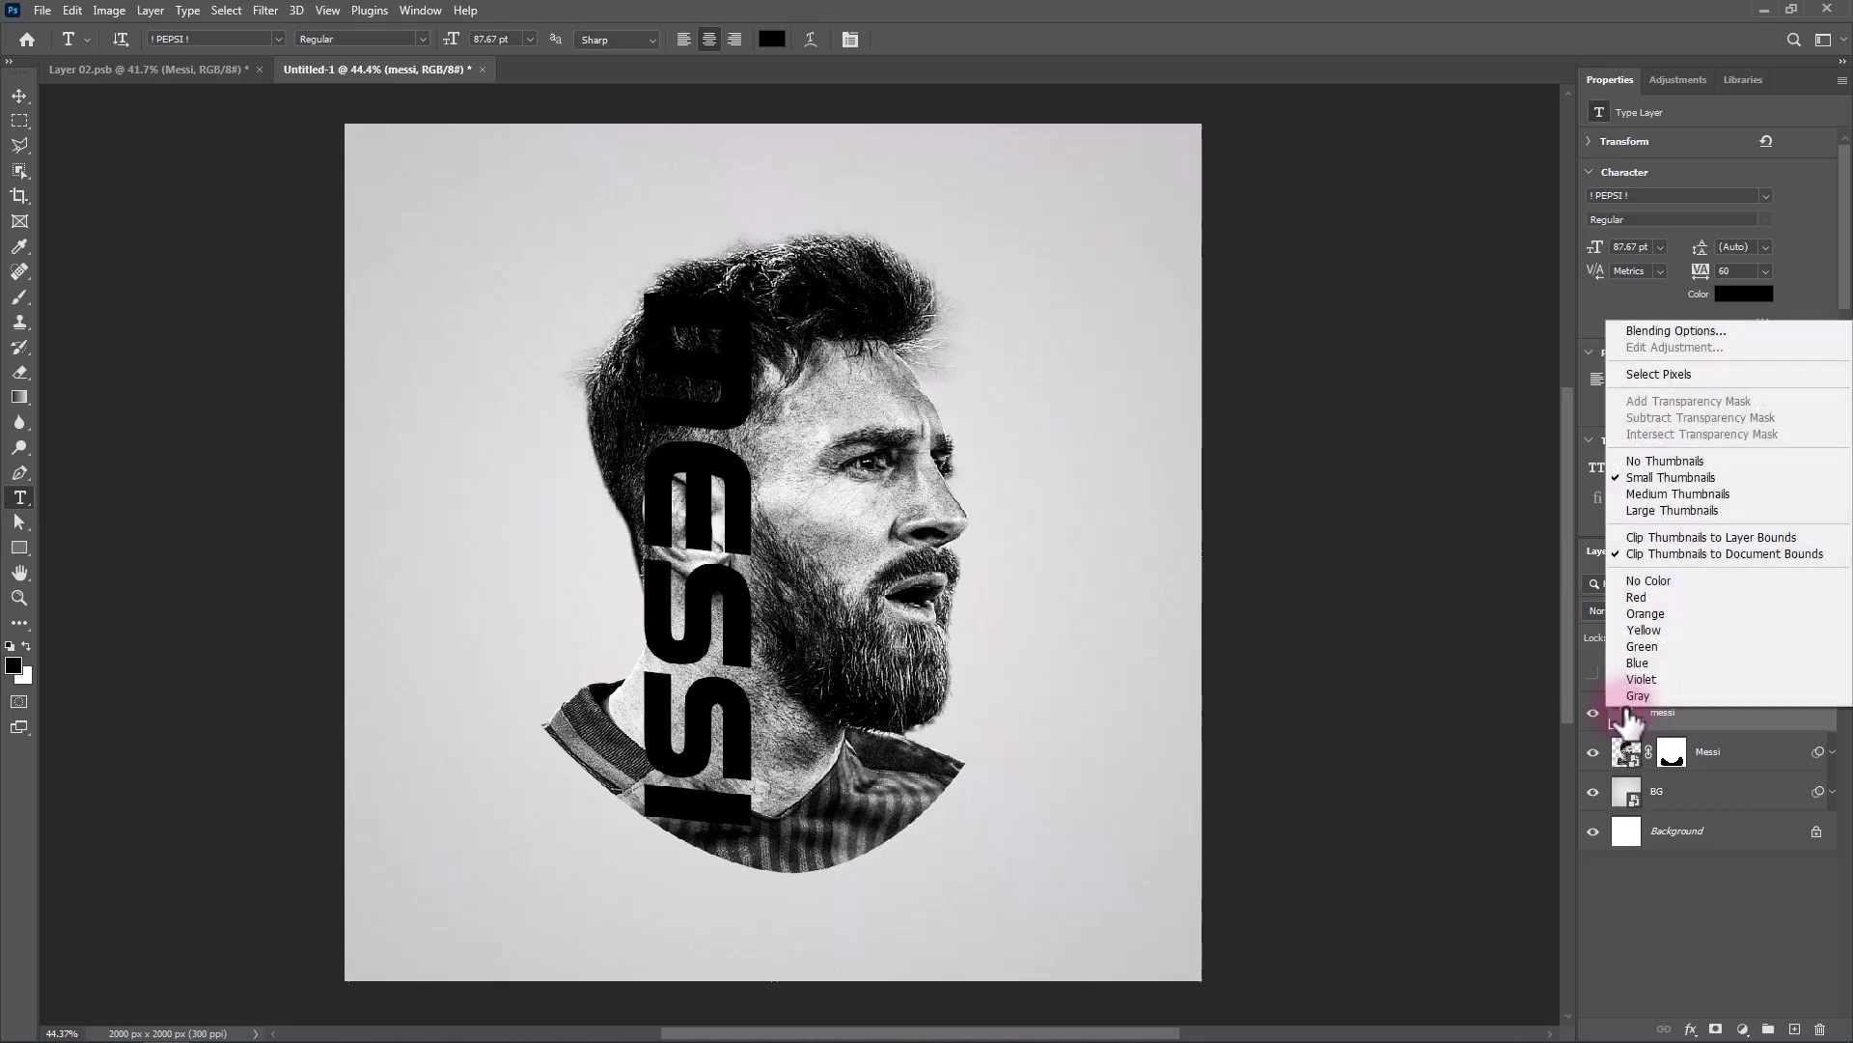
click(1634, 374)
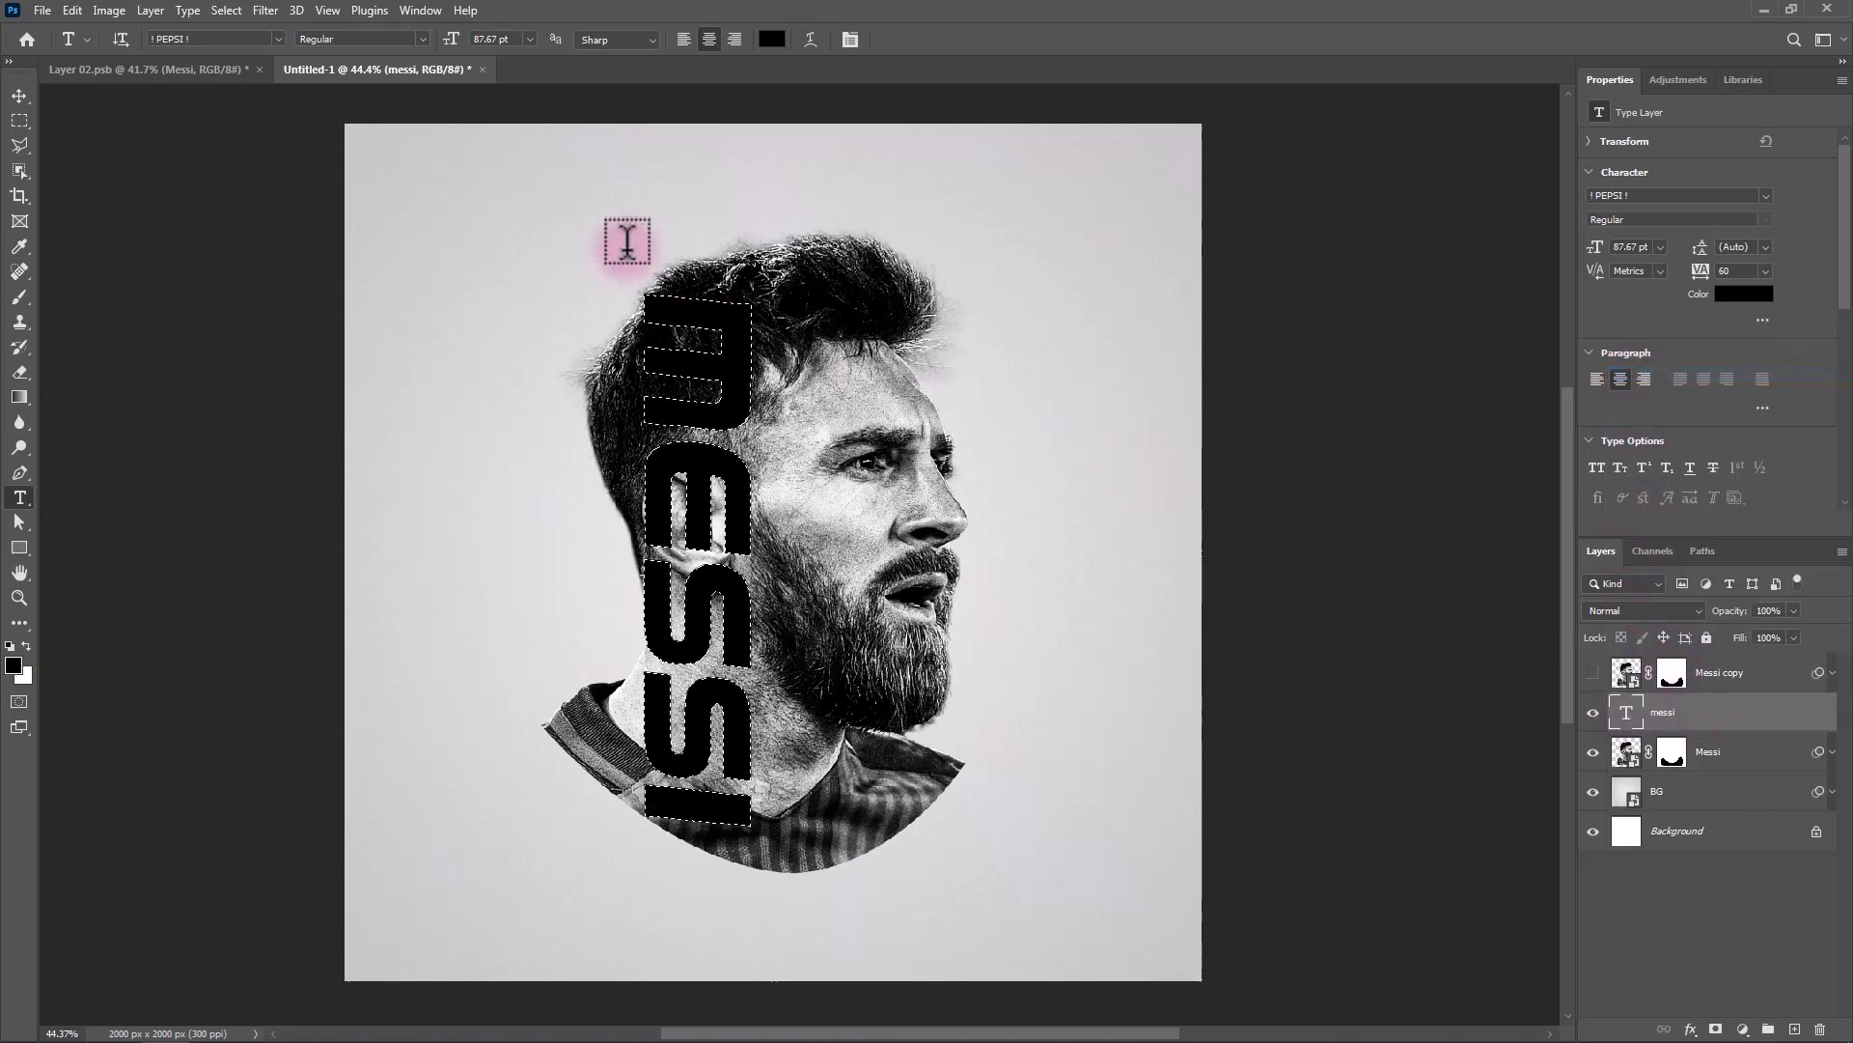
click(227, 14)
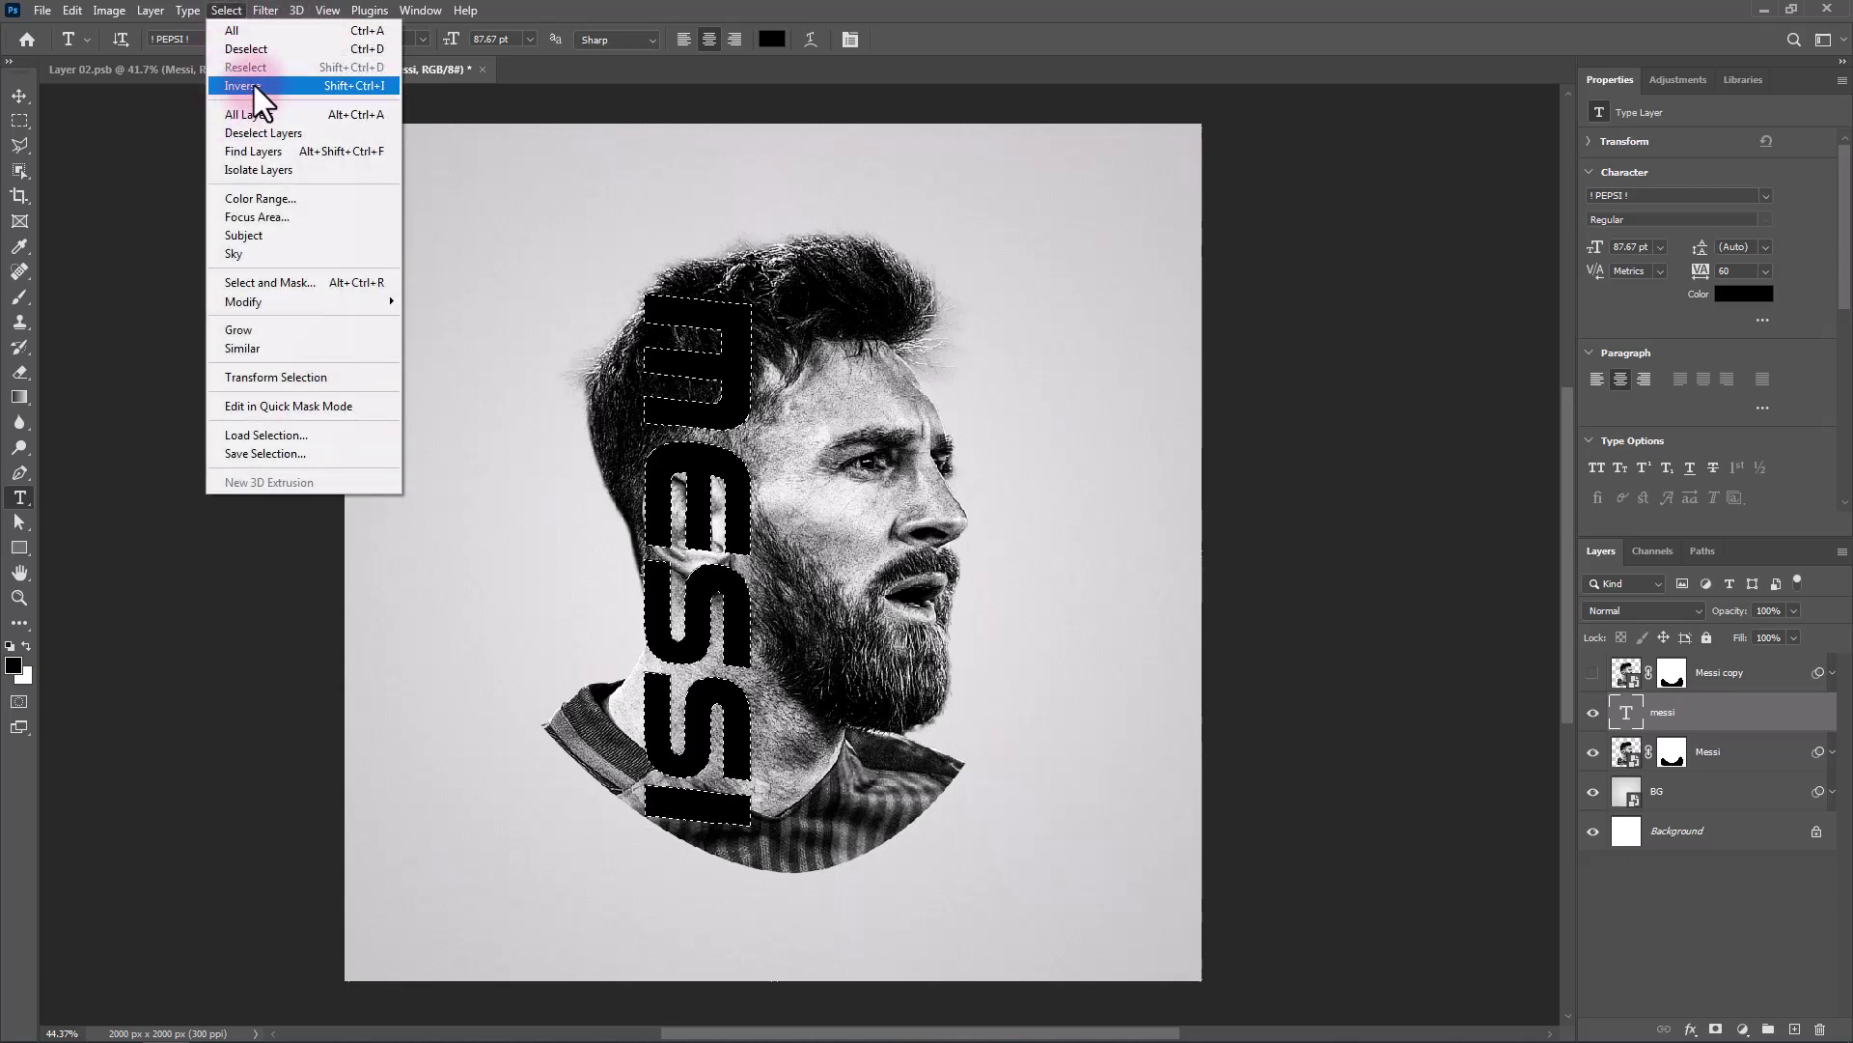
click(253, 85)
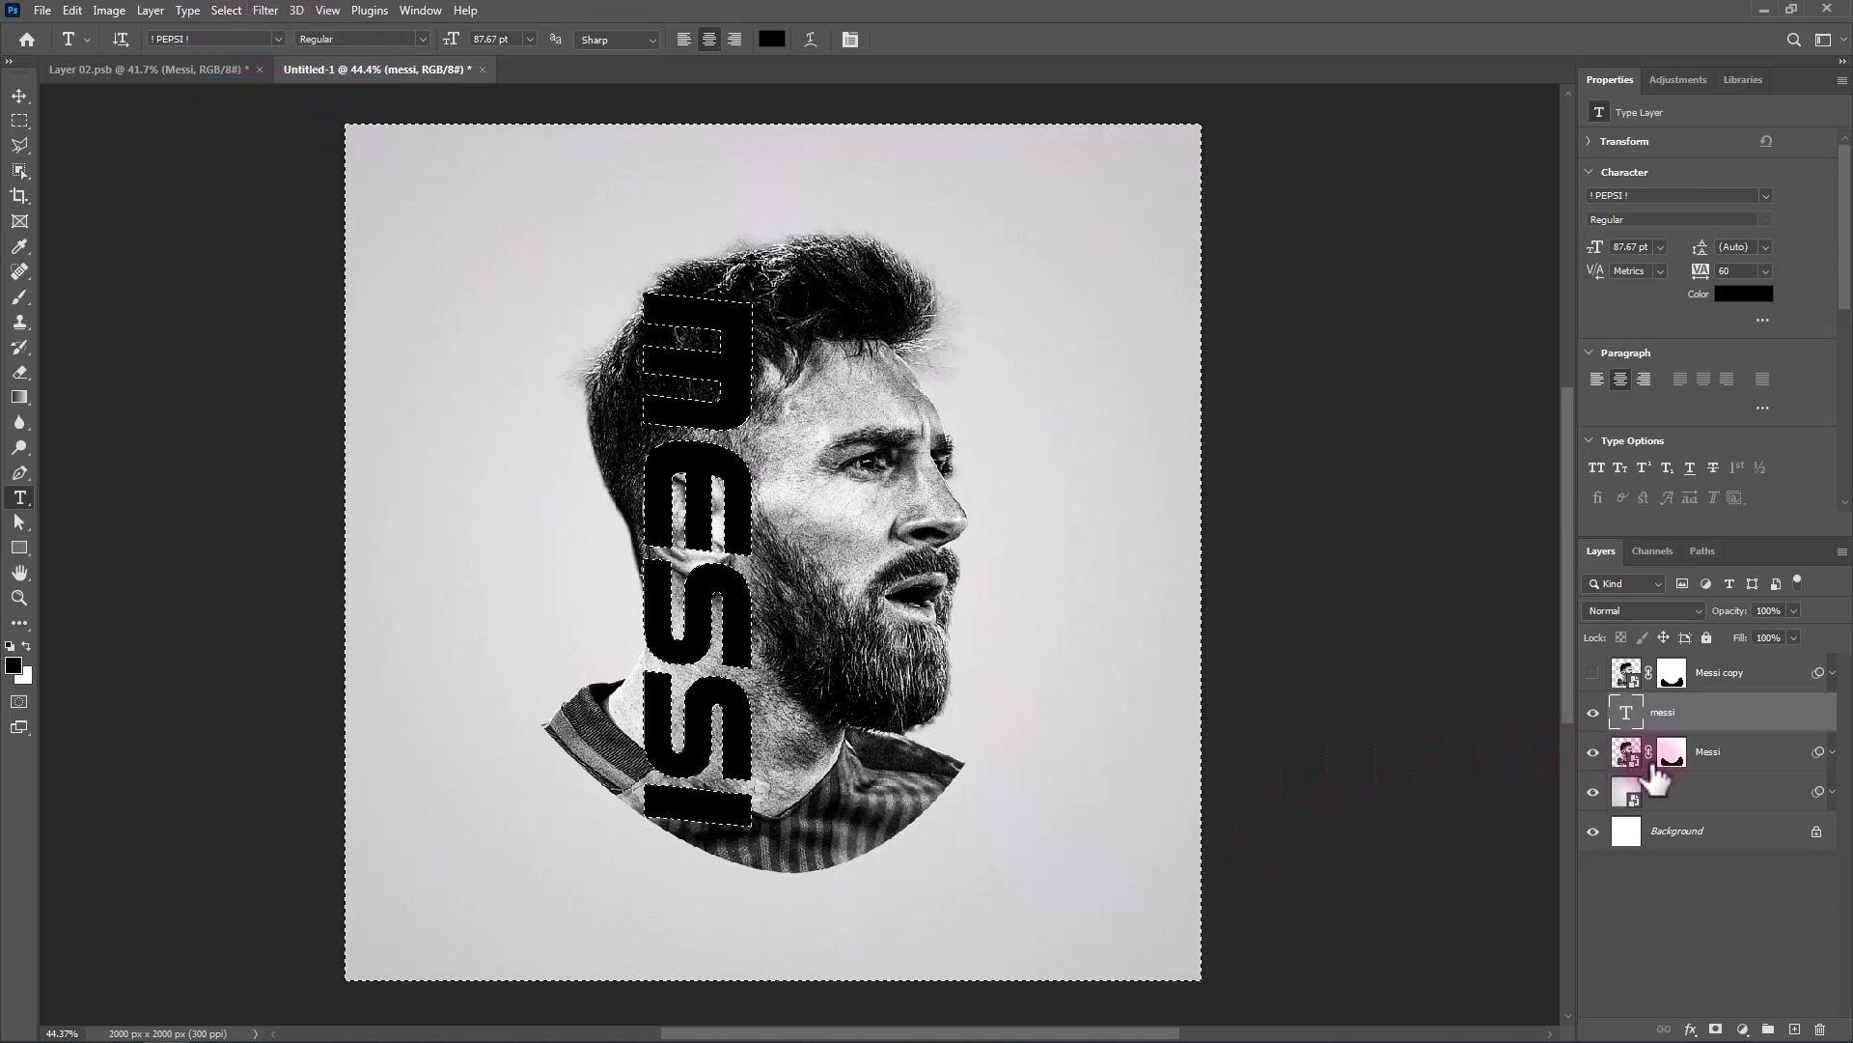
Paint black with a Hard Round brush on the Messi layer's mask to hide the head and collar behind and left of the lettering.
click(1672, 755)
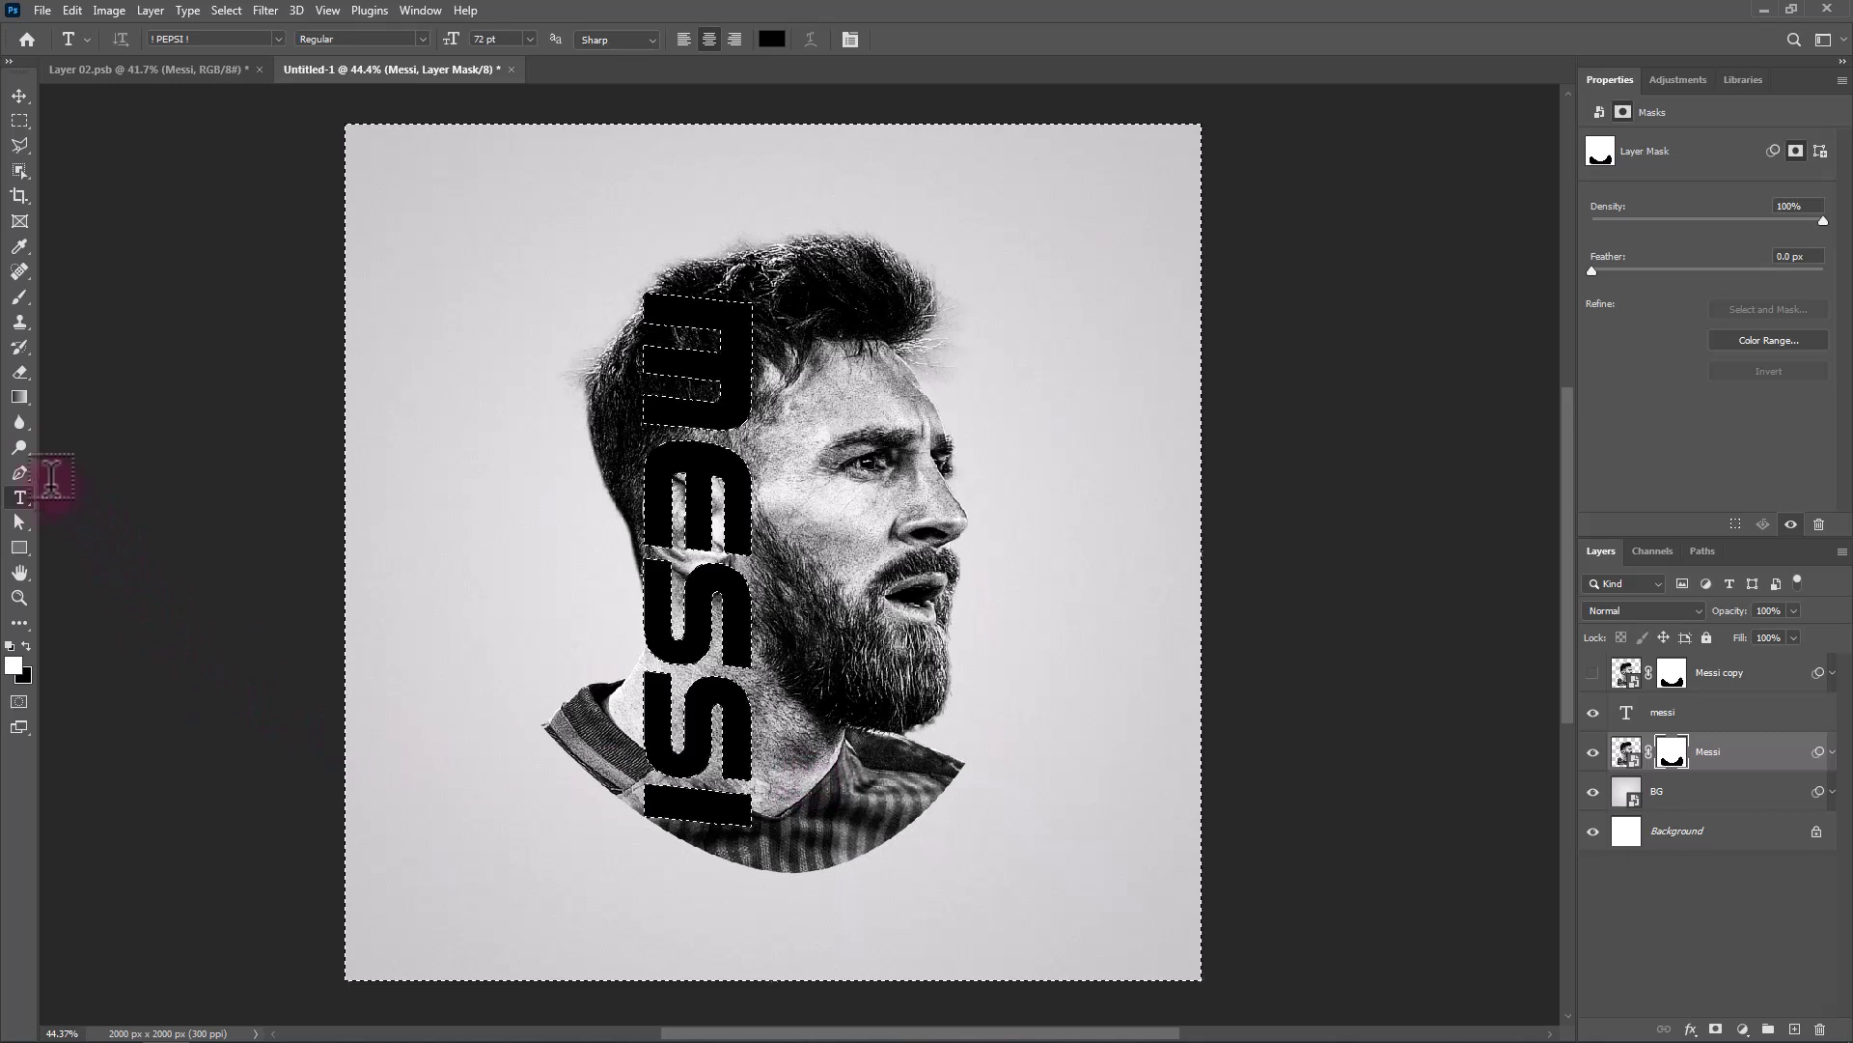
key(b)
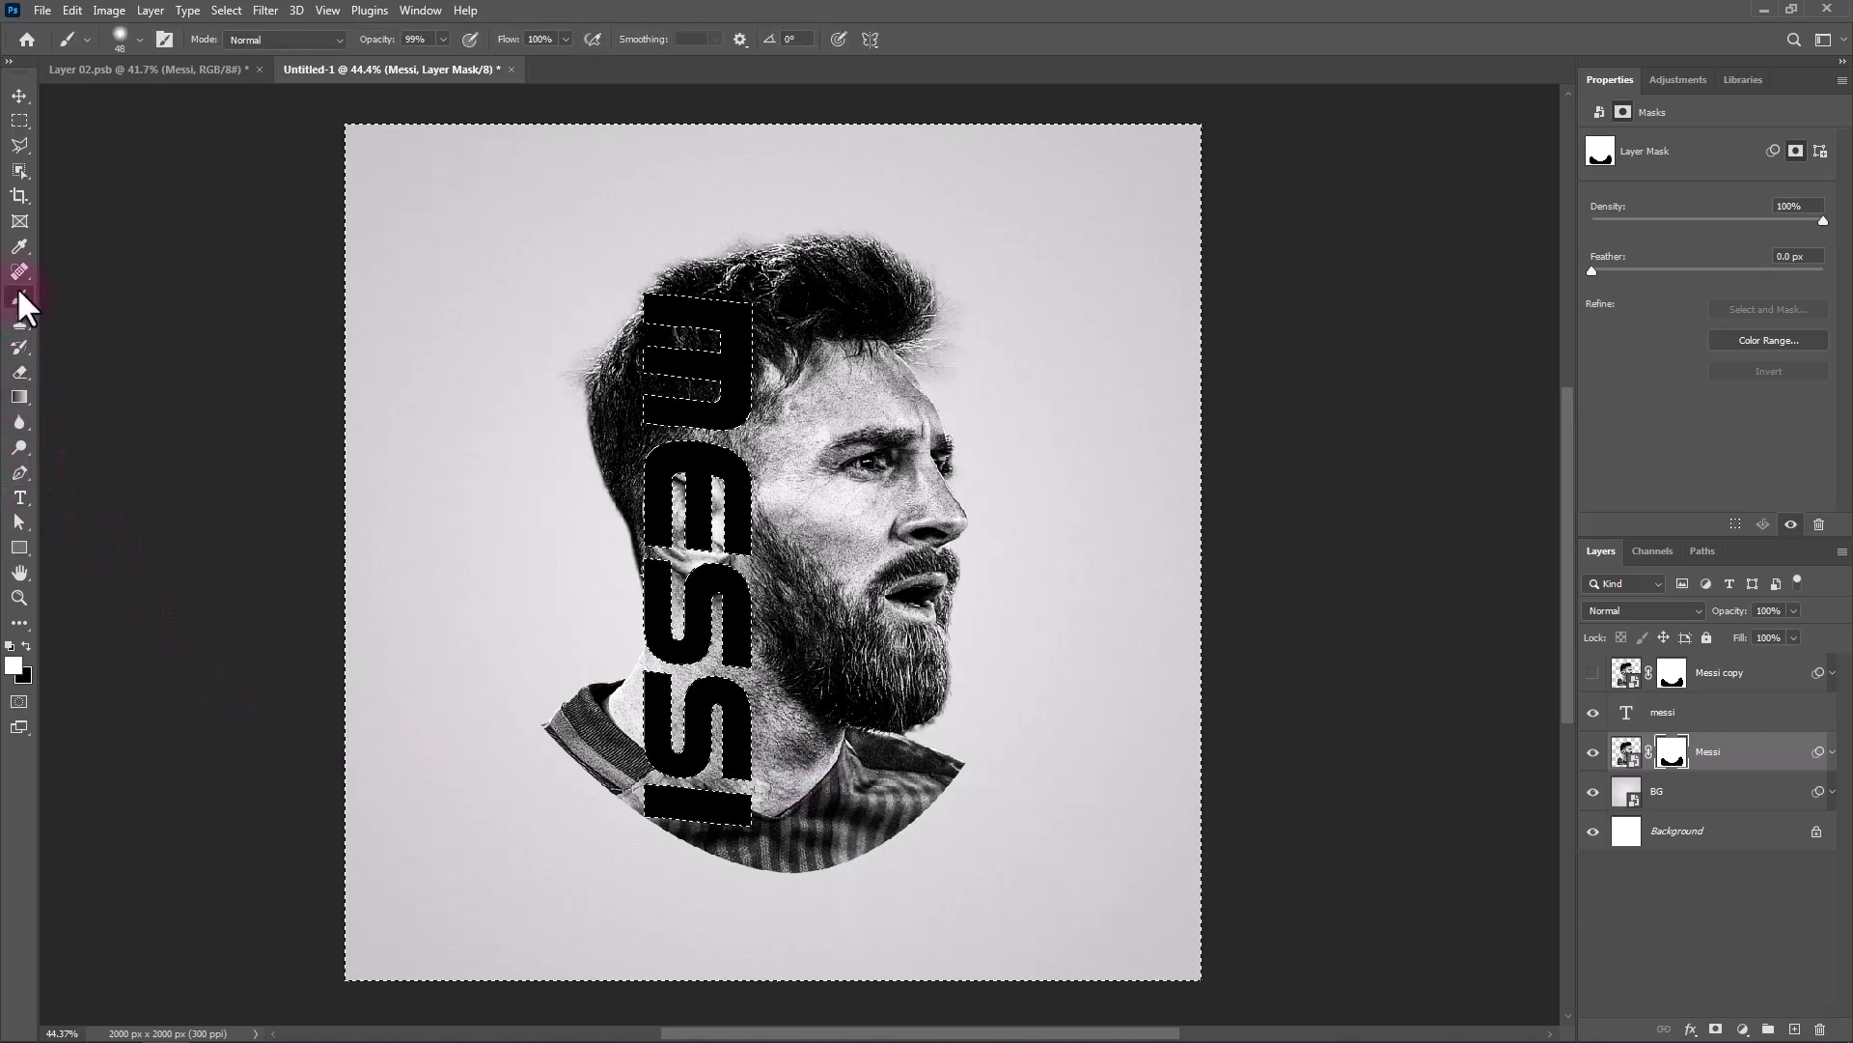
right_click(712, 559)
double_click(830, 841)
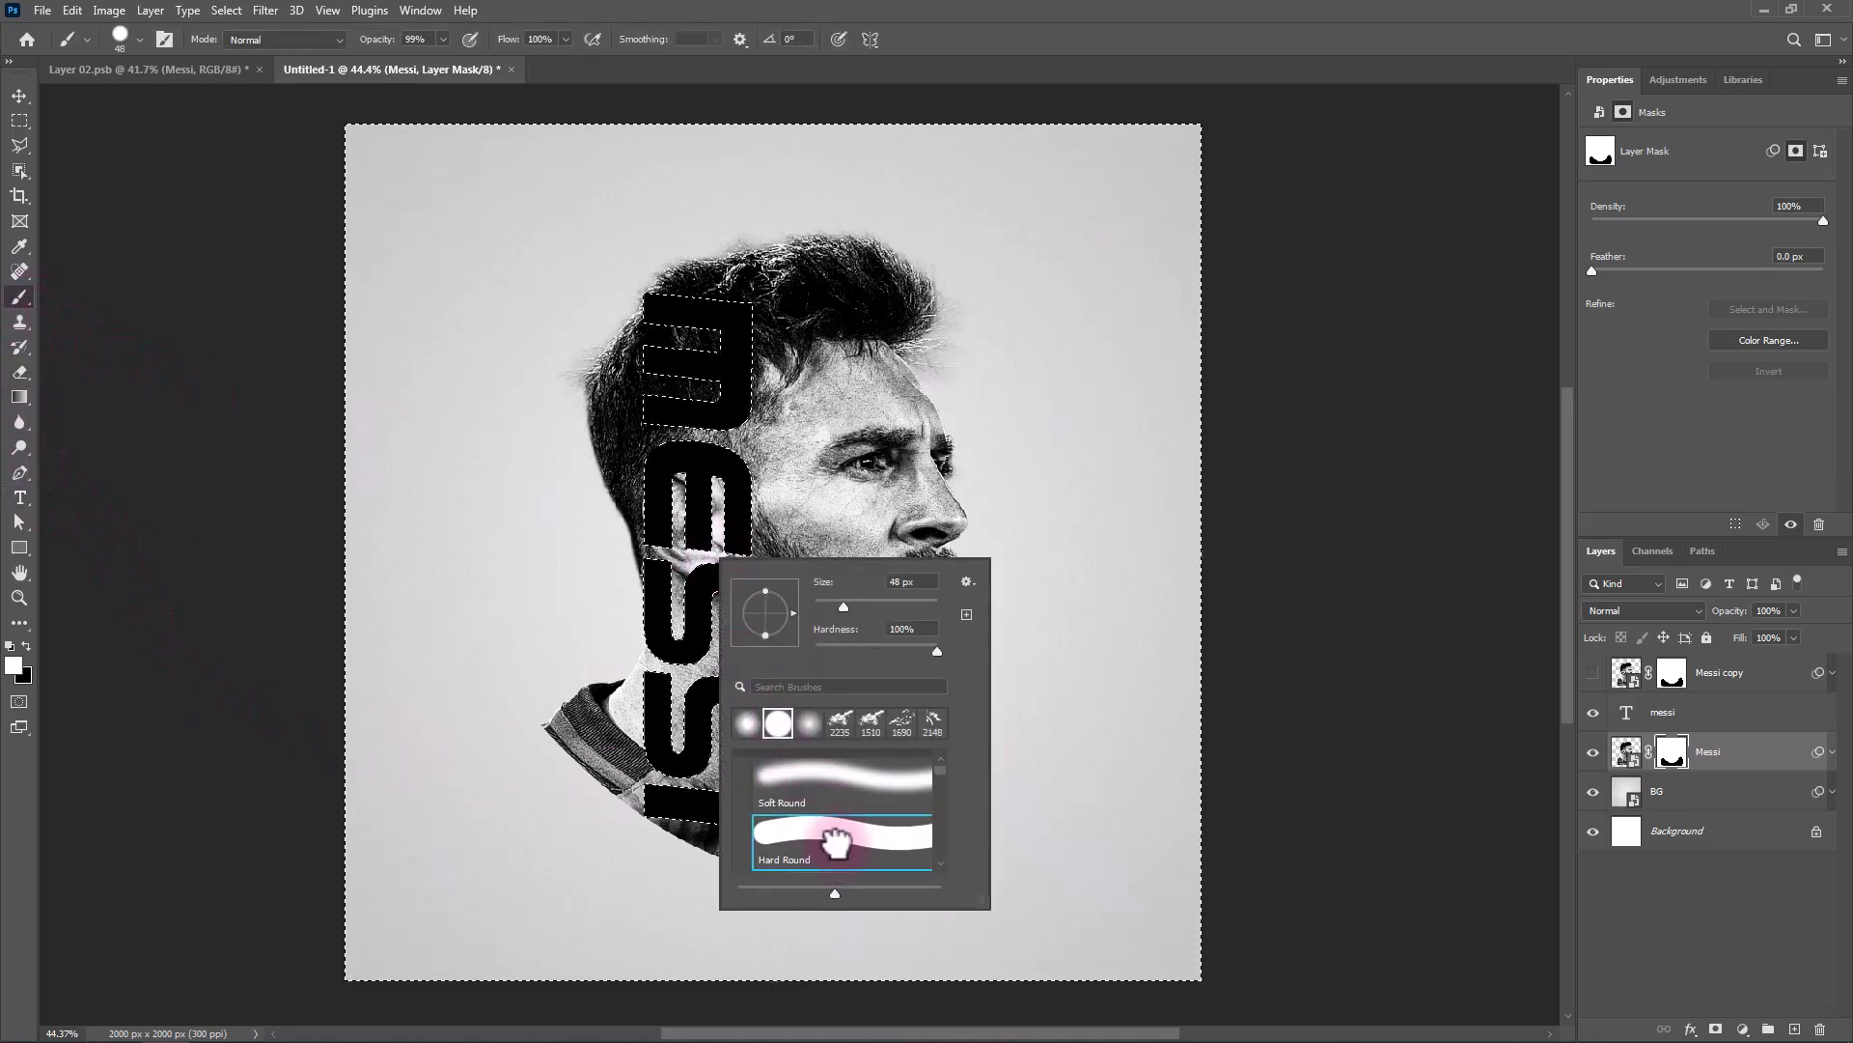
click(26, 646)
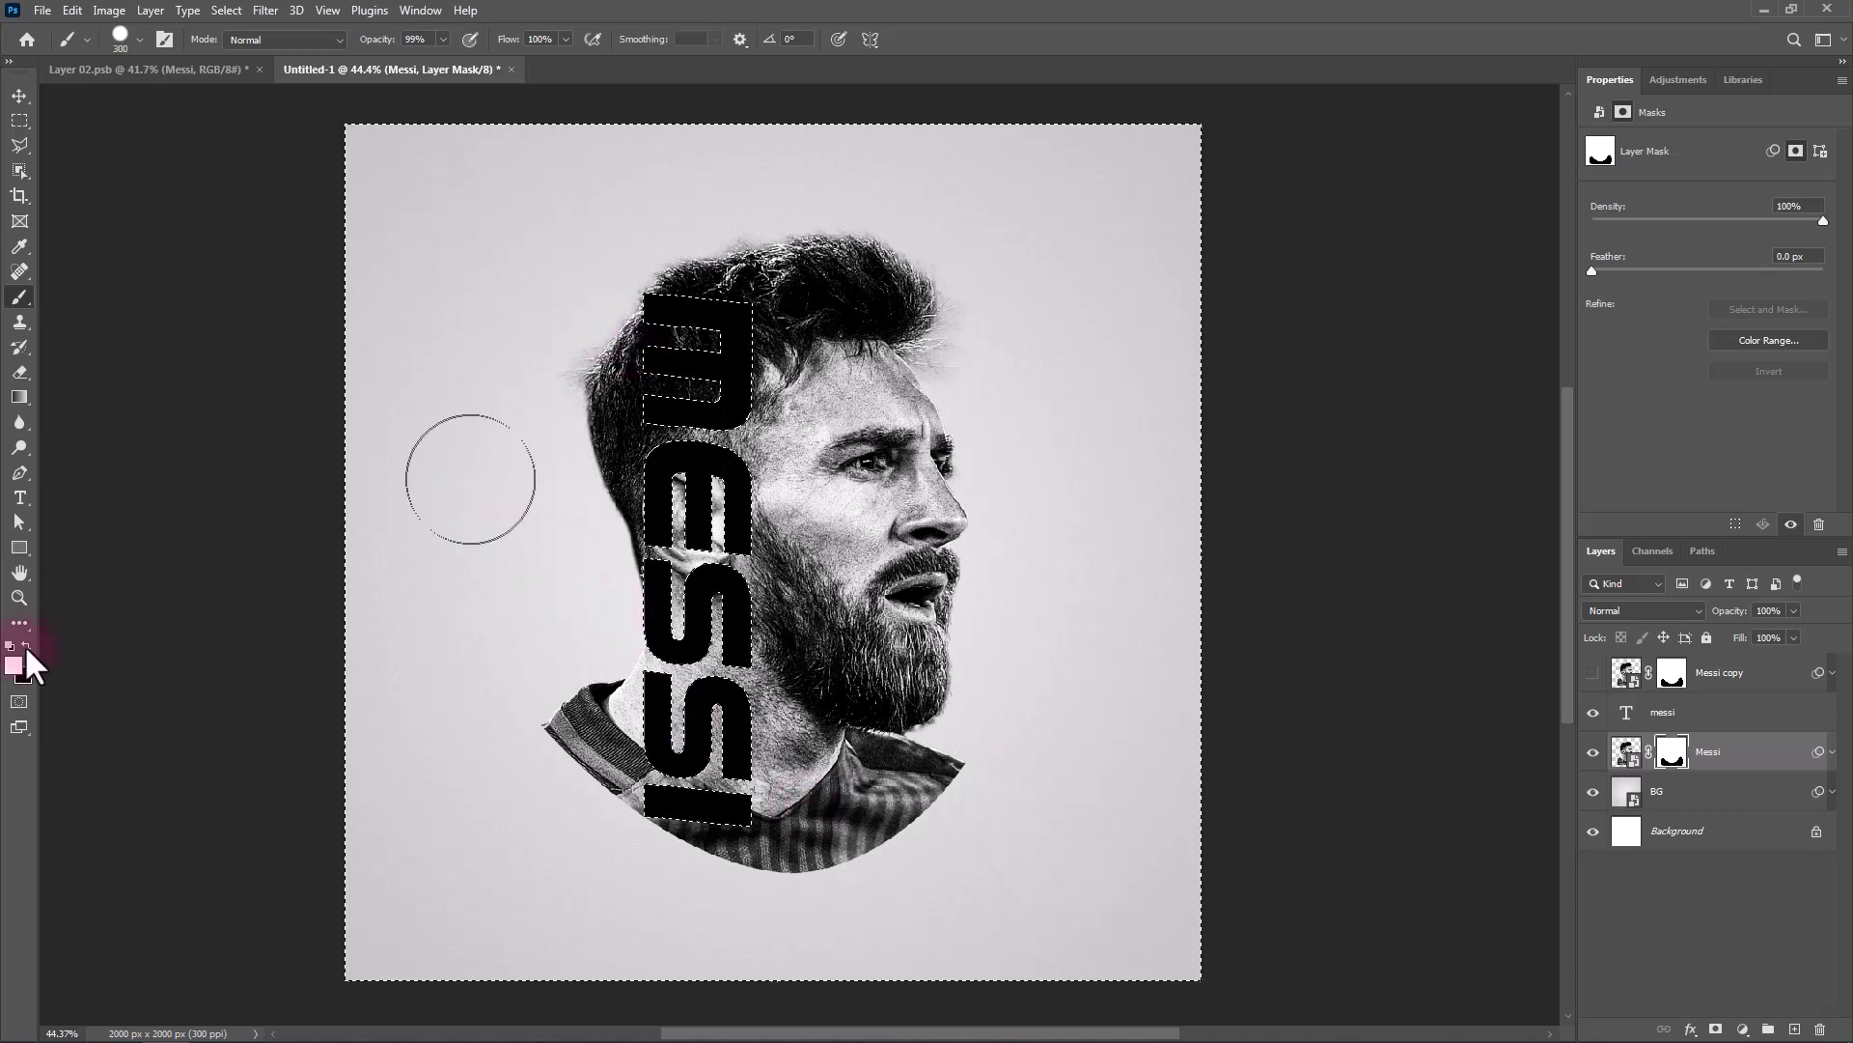
mouse_move(629, 344)
mouse_down()
mouse_move(627, 401)
mouse_move(538, 496)
mouse_up()
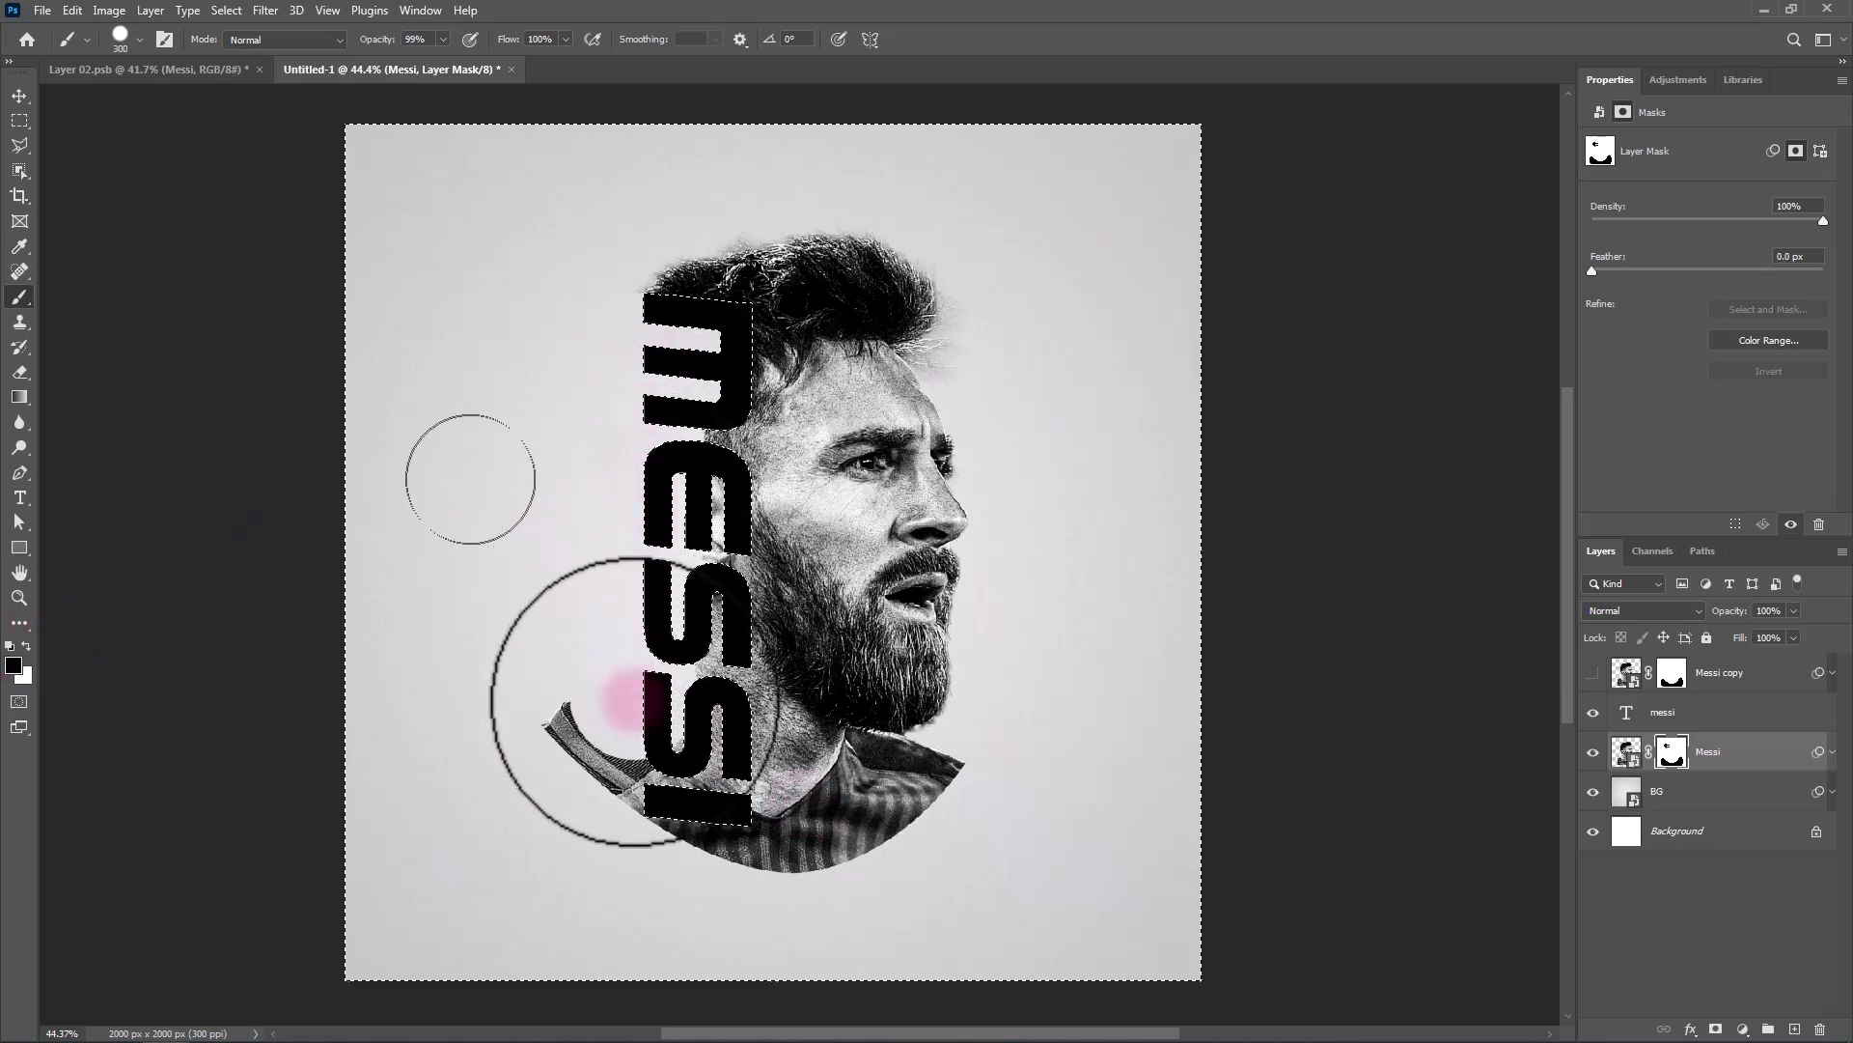
drag(614, 772, 618, 767)
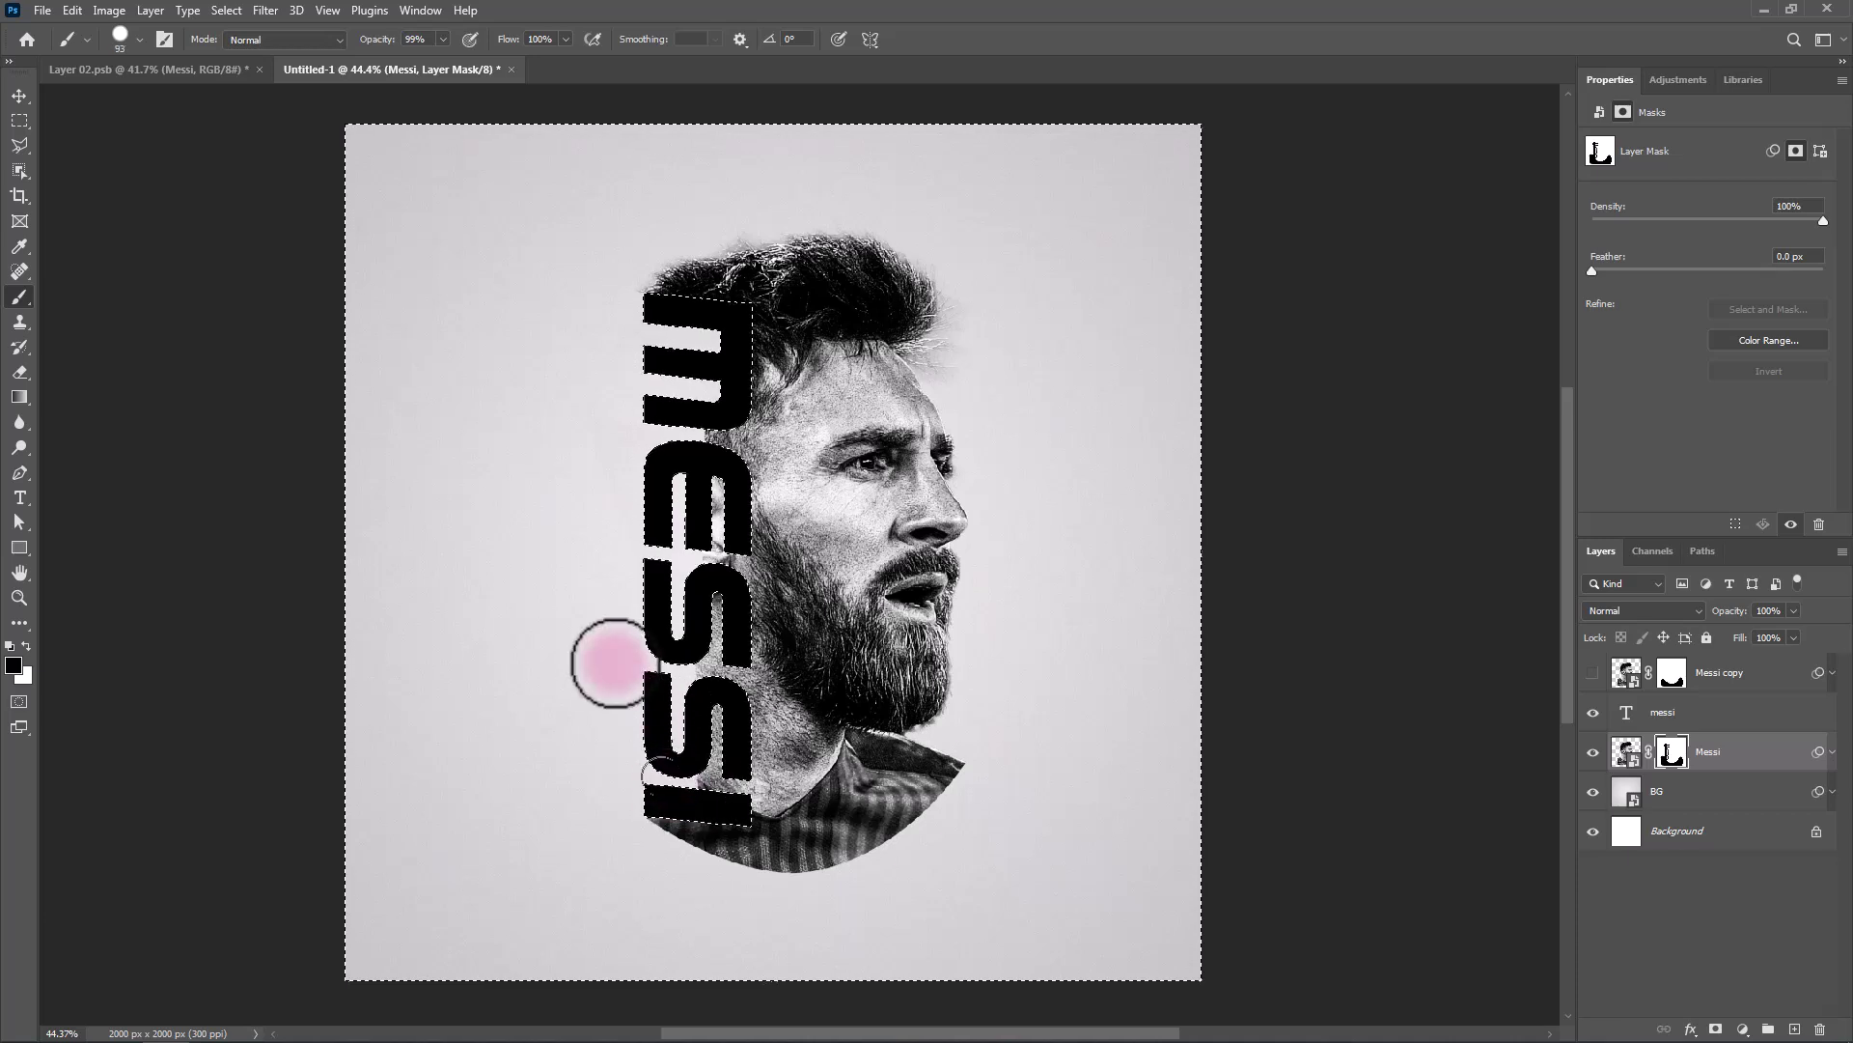
Invert the selection back to the MESSI letters and expand it slightly beyond their outlines.
click(223, 8)
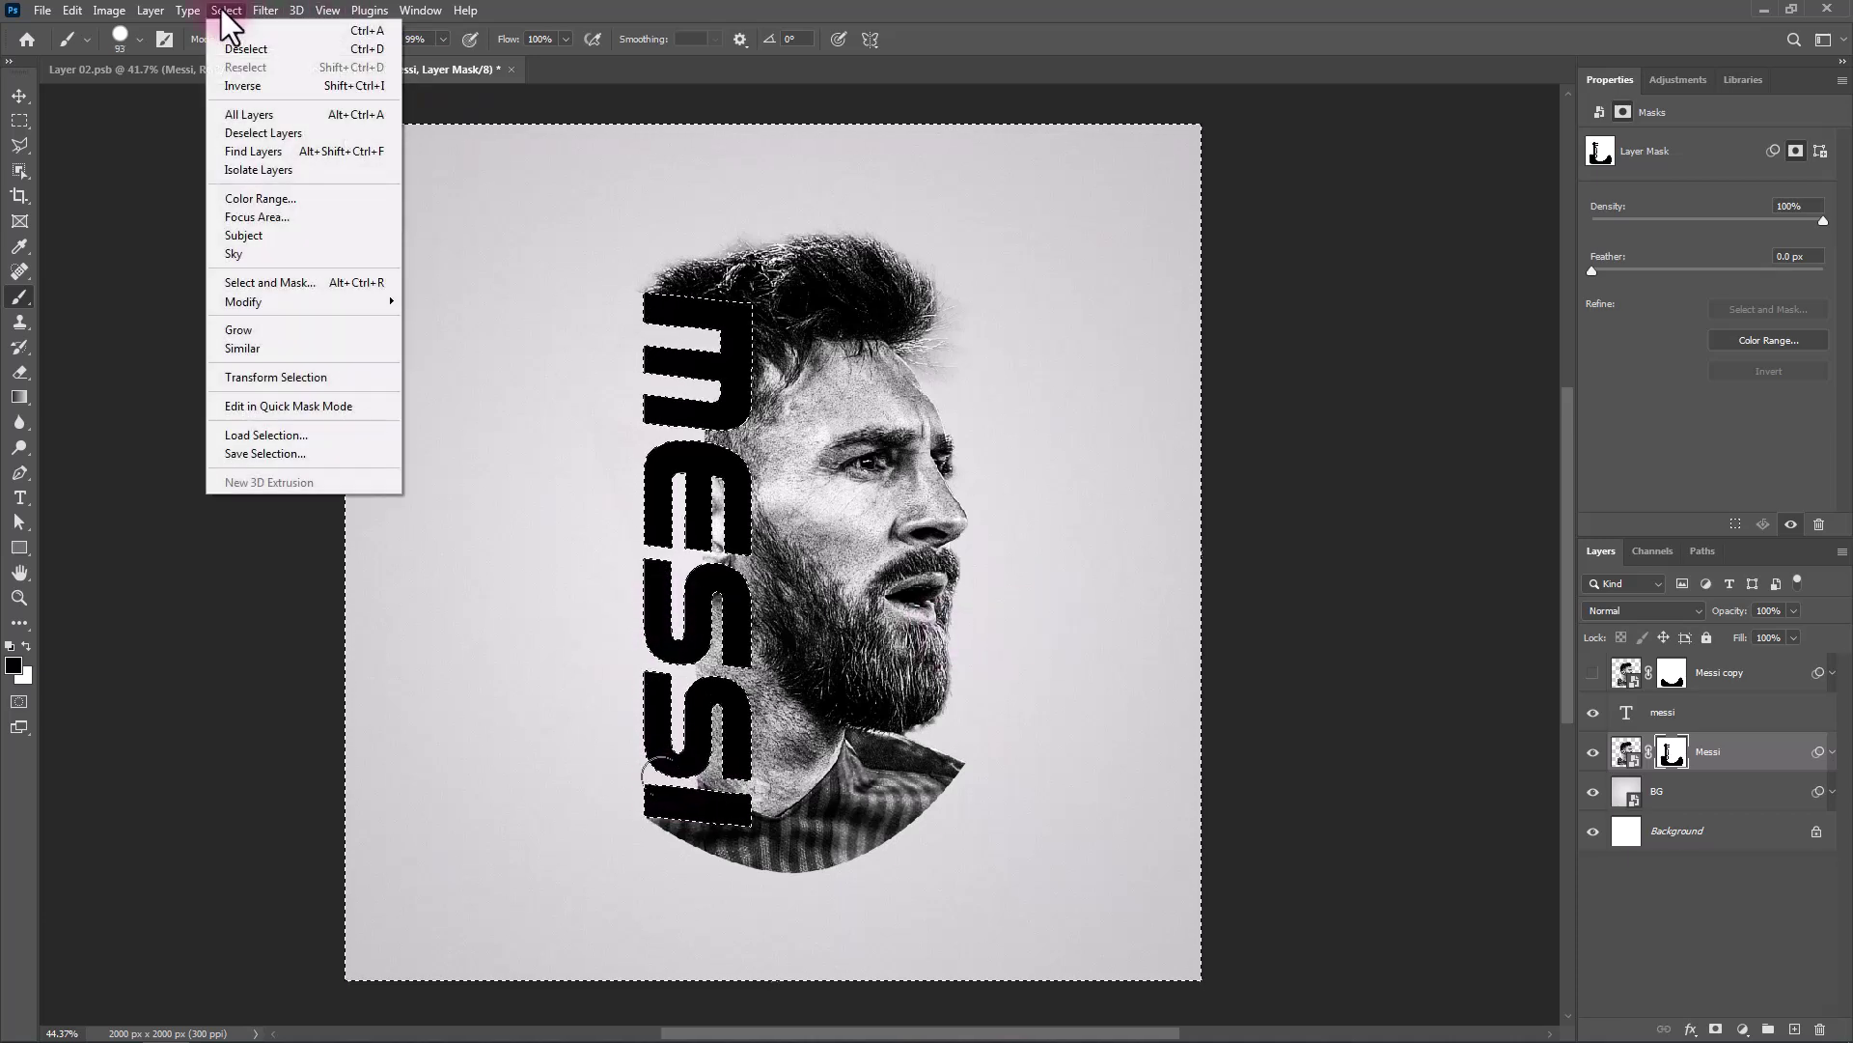
click(247, 87)
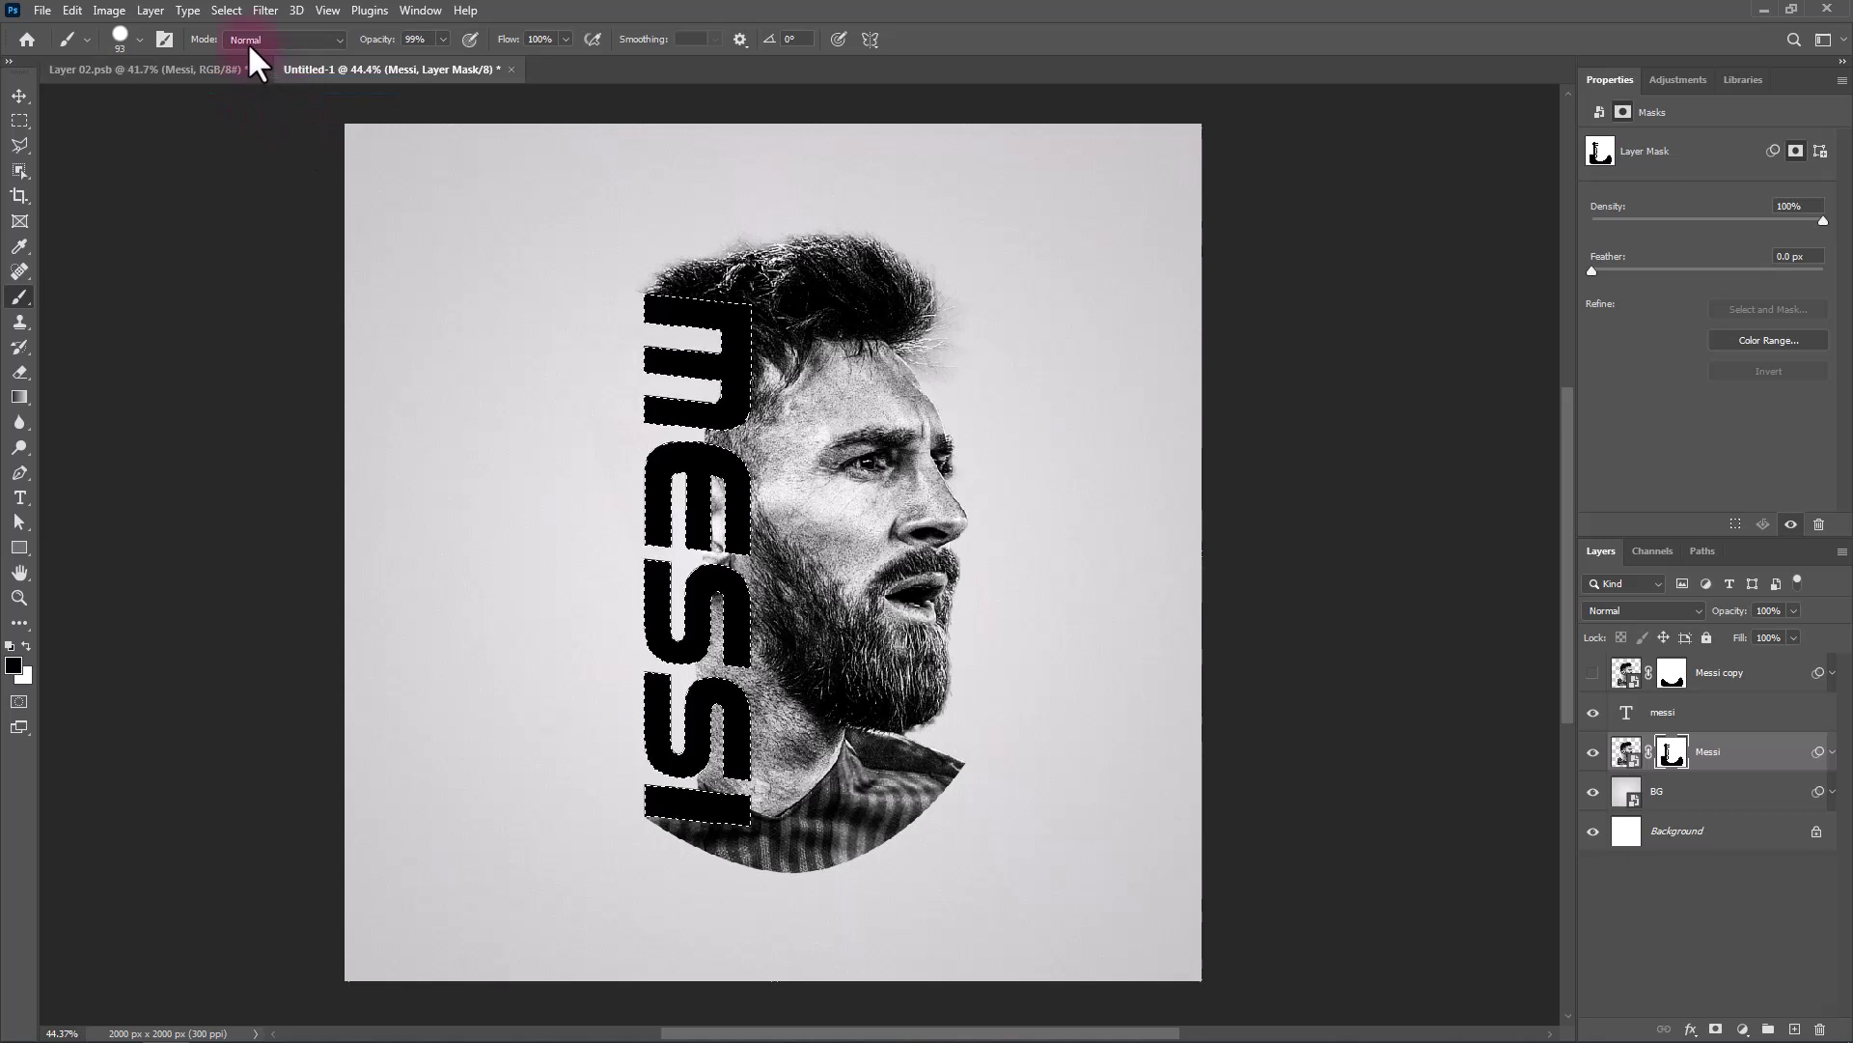
click(229, 12)
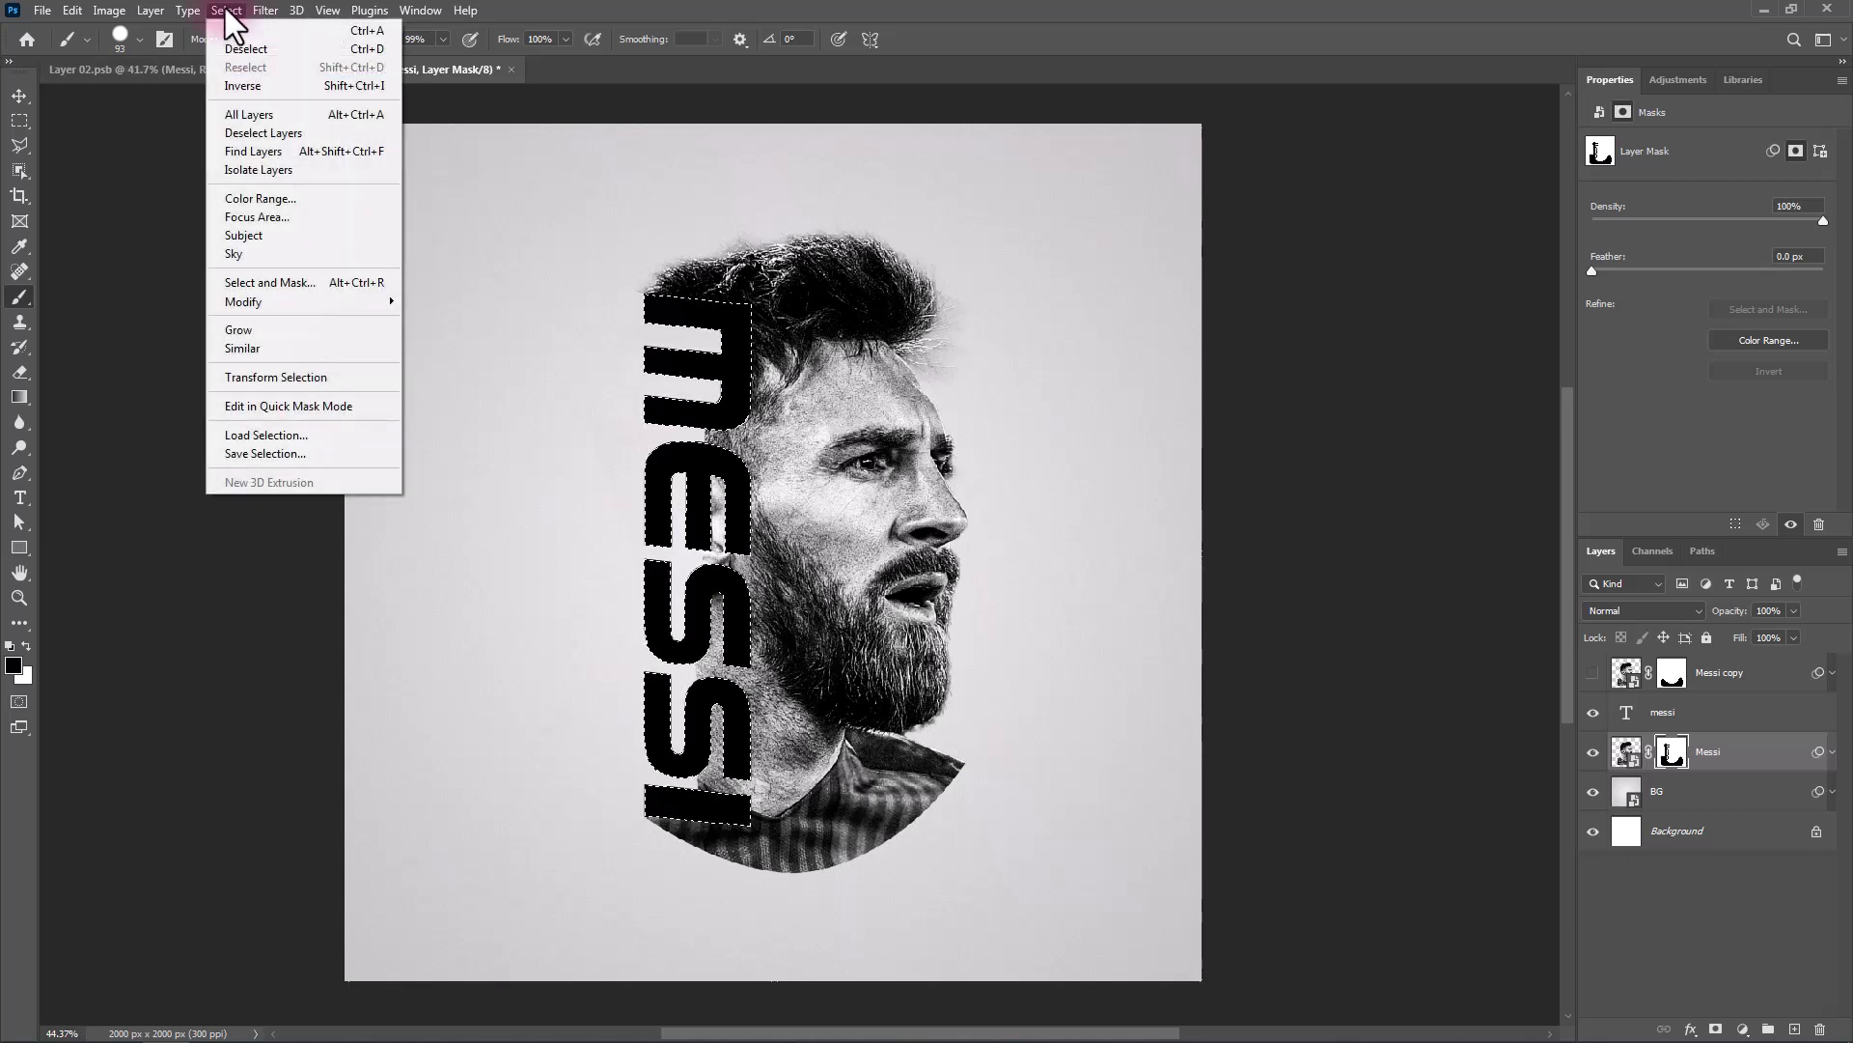
mouse_move(294, 301)
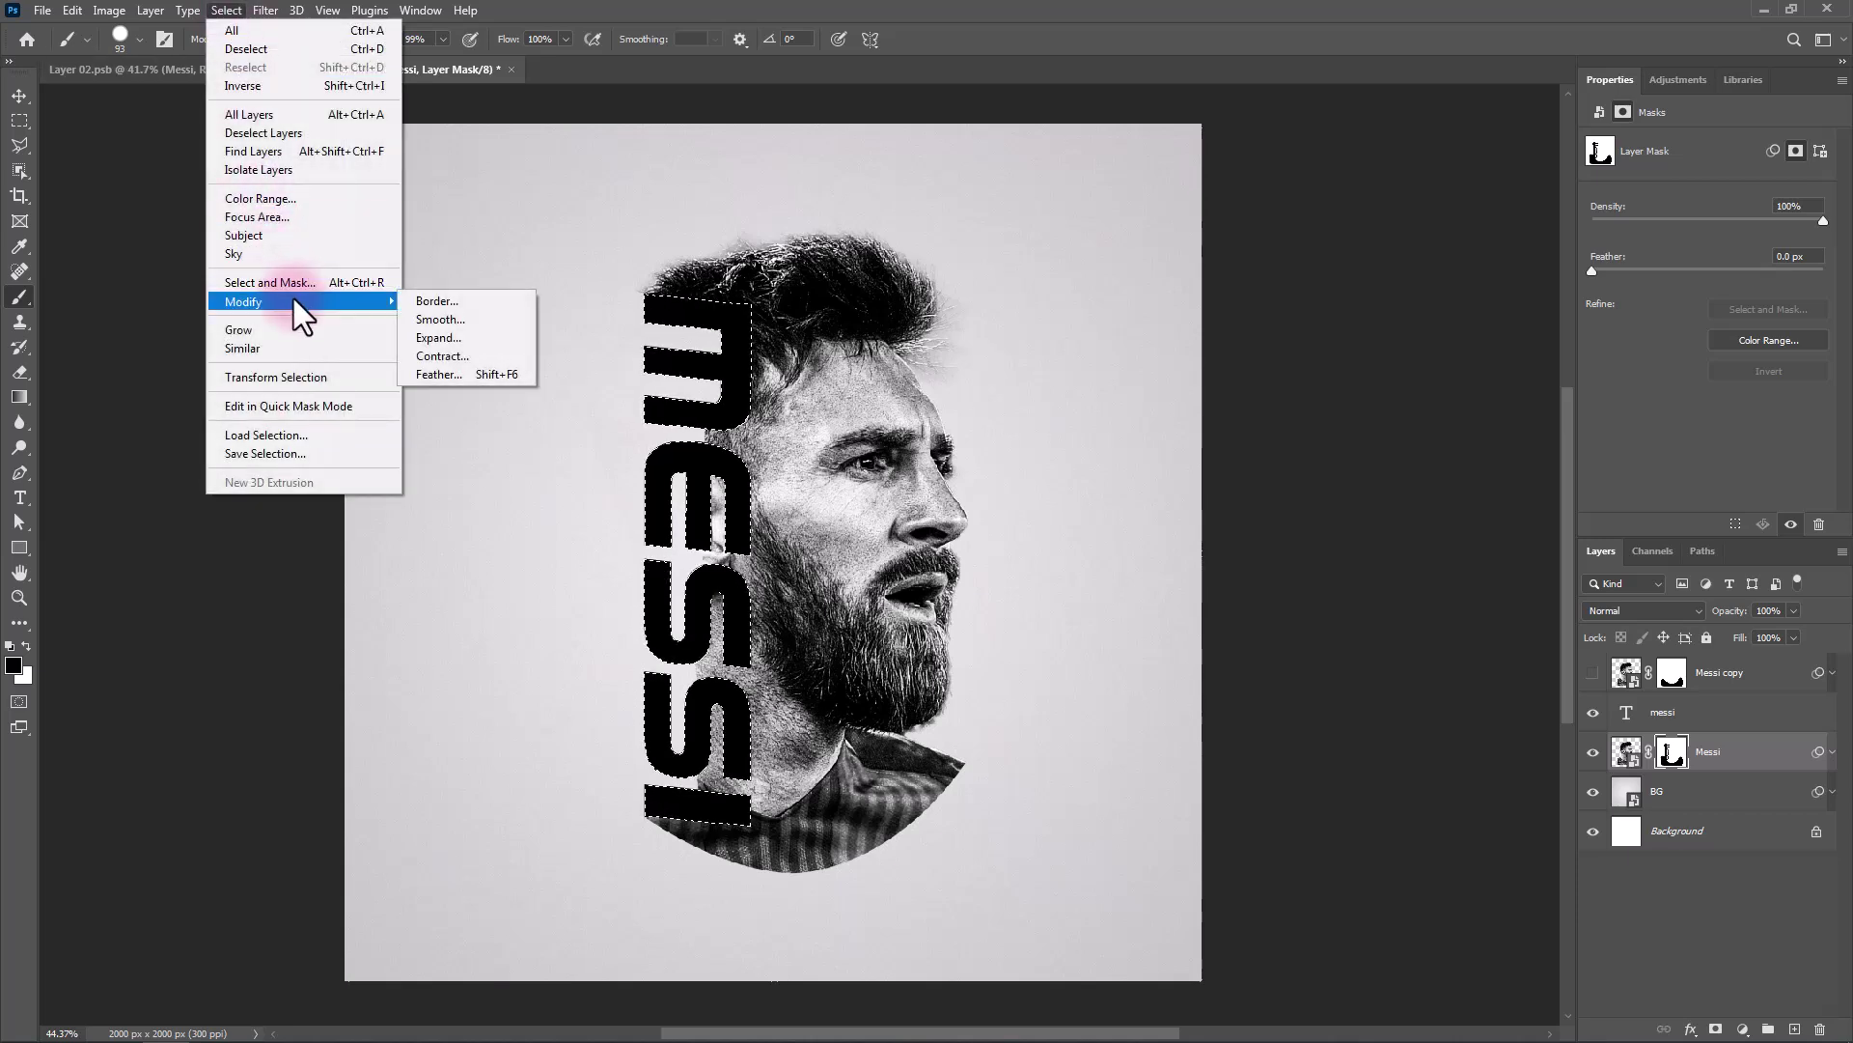
click(448, 338)
drag(1397, 305, 1074, 370)
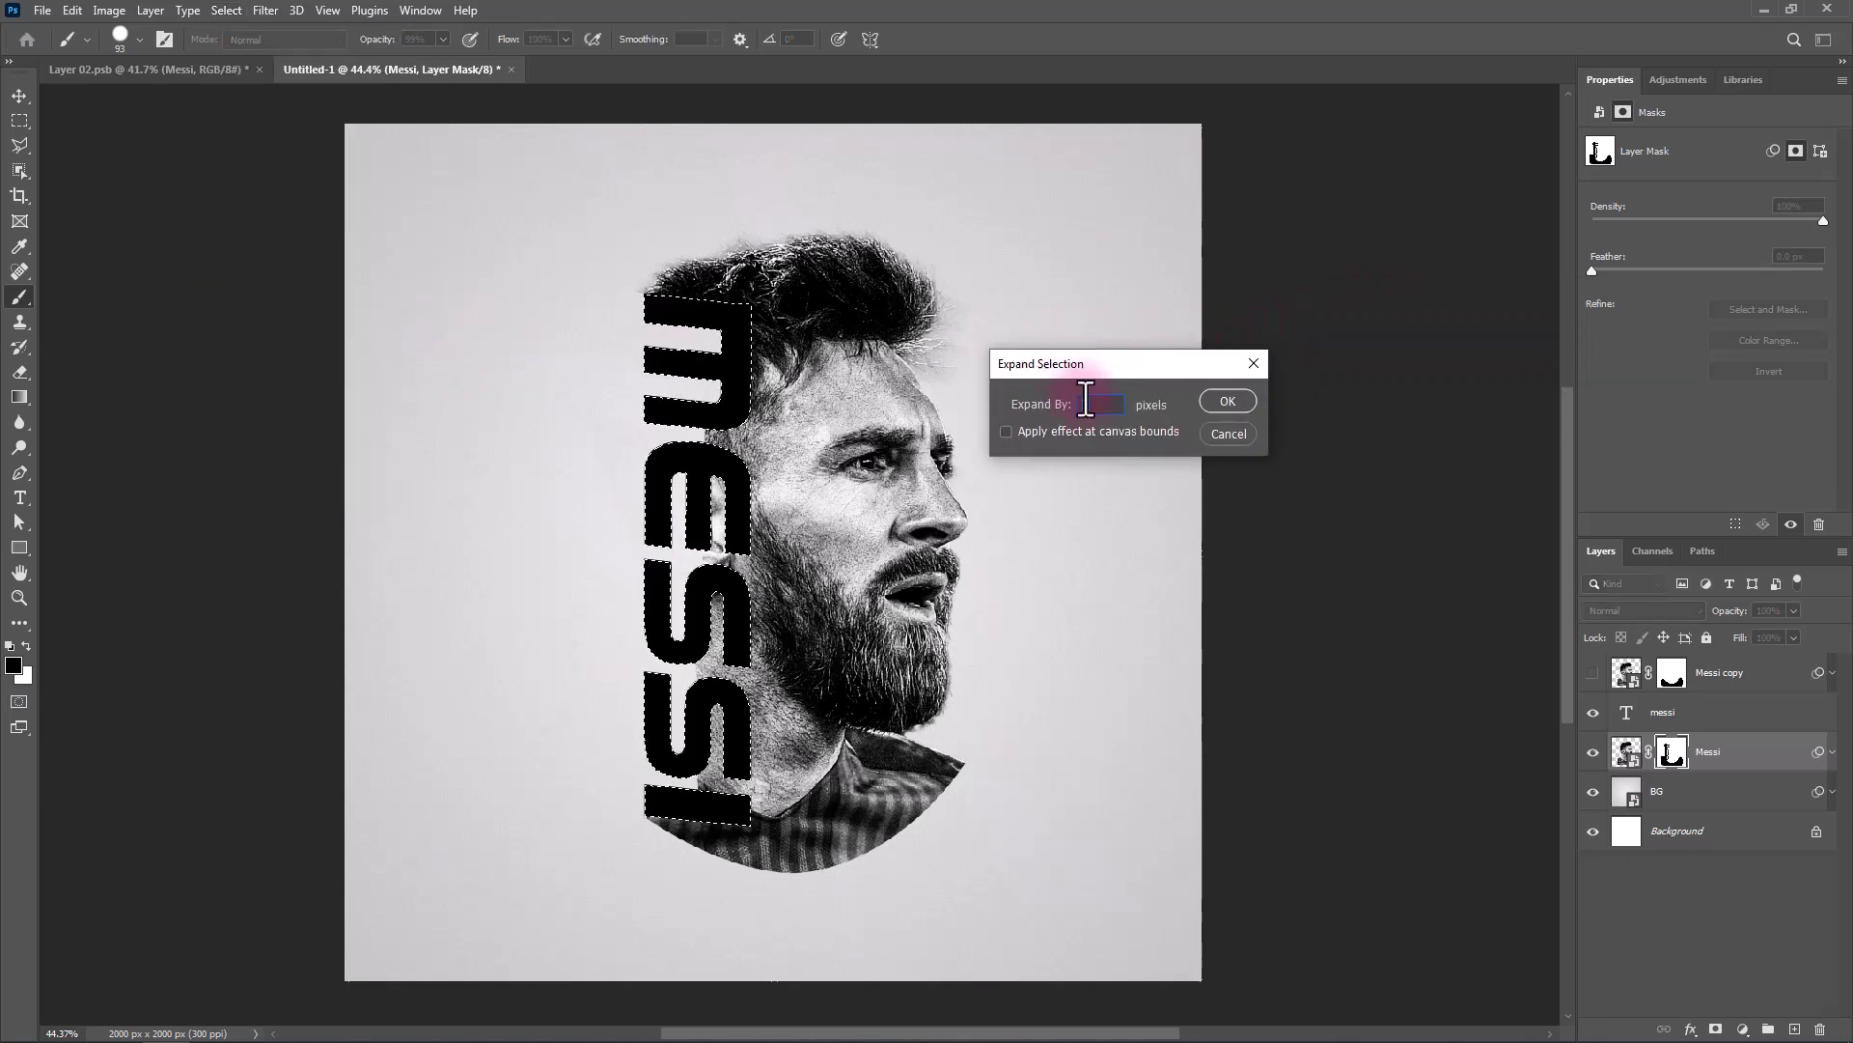
click(1050, 409)
click(1219, 401)
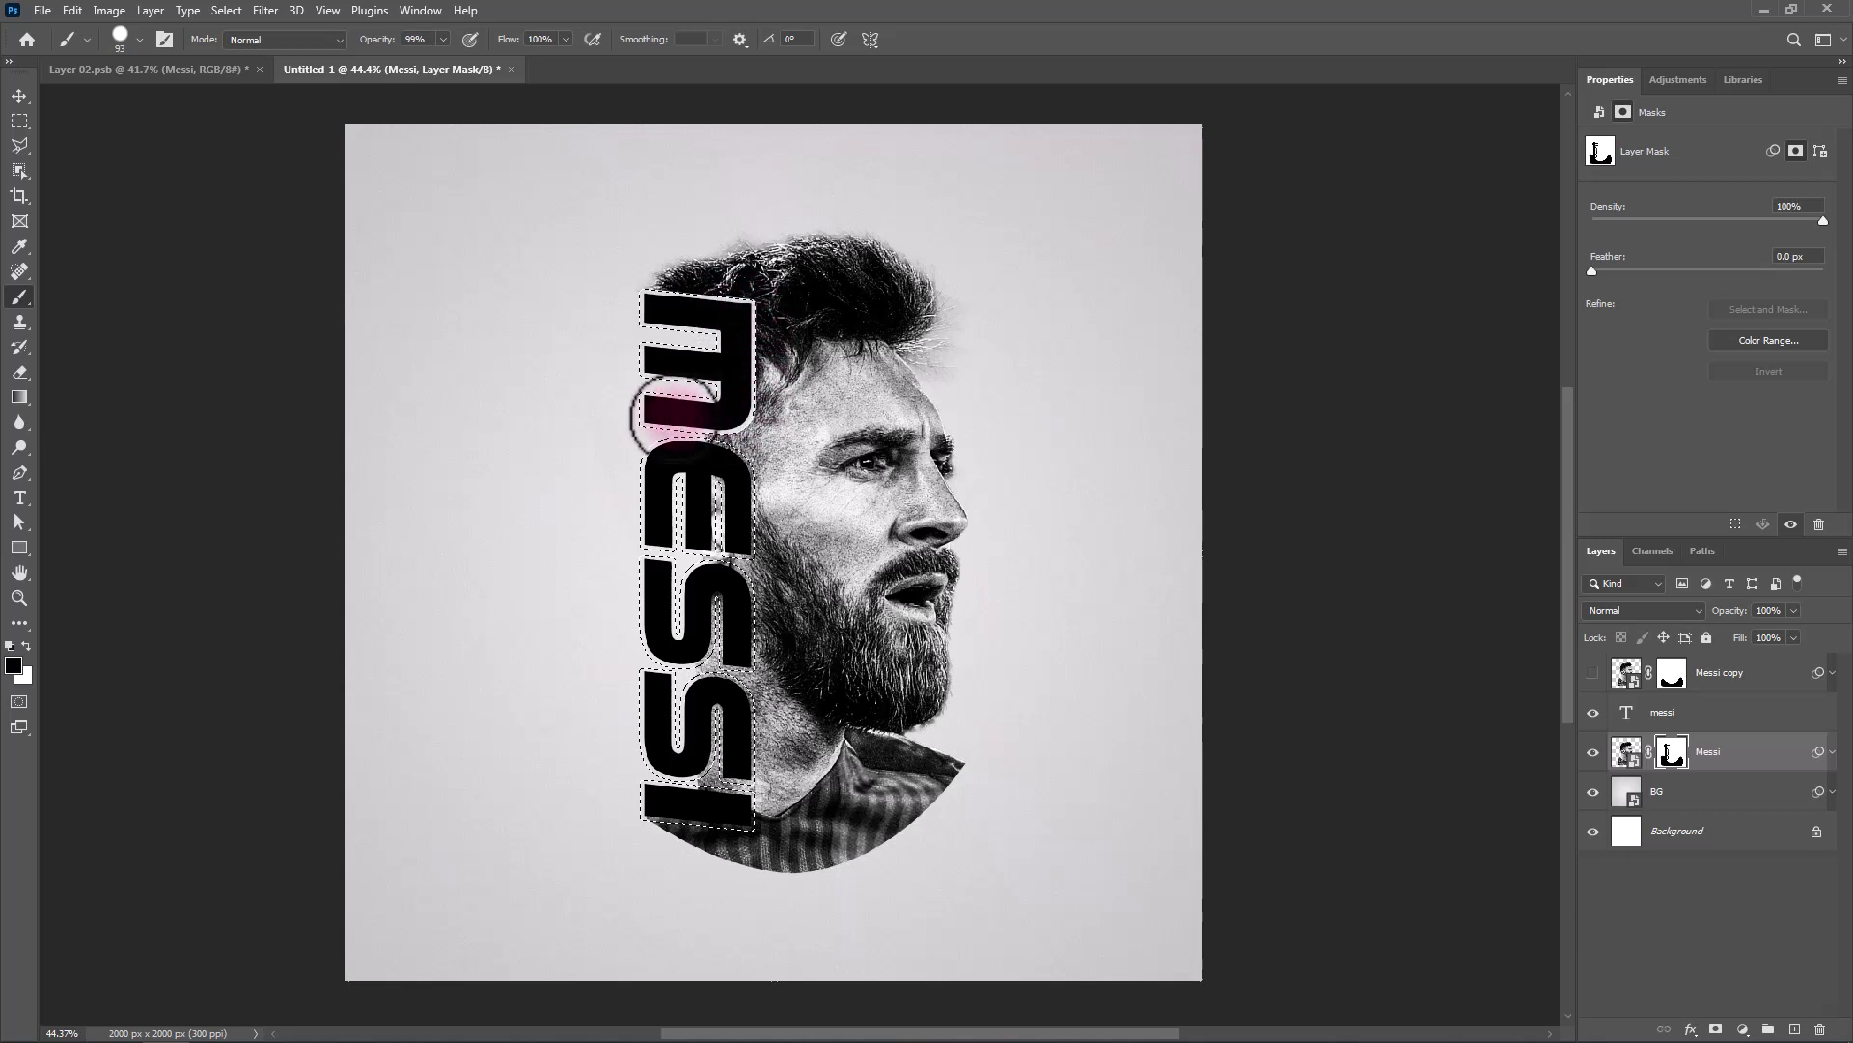
Paint the expanded selection black on the Messi layer's mask to leave a thin gap around the letters, and deselect.
mouse_move(716, 521)
mouse_down()
mouse_move(714, 560)
mouse_move(730, 564)
mouse_move(673, 565)
mouse_move(736, 597)
mouse_move(717, 589)
mouse_move(719, 642)
mouse_move(740, 656)
mouse_move(692, 697)
mouse_move(745, 705)
mouse_move(716, 767)
mouse_move(687, 767)
mouse_move(717, 777)
mouse_move(735, 835)
mouse_move(646, 804)
mouse_move(712, 757)
mouse_move(676, 797)
mouse_up()
key(bracketright)
key(bracketright)
key(bracketright)
key(bracketright)
key(bracketright)
key(bracketright)
key(bracketright)
key(bracketright)
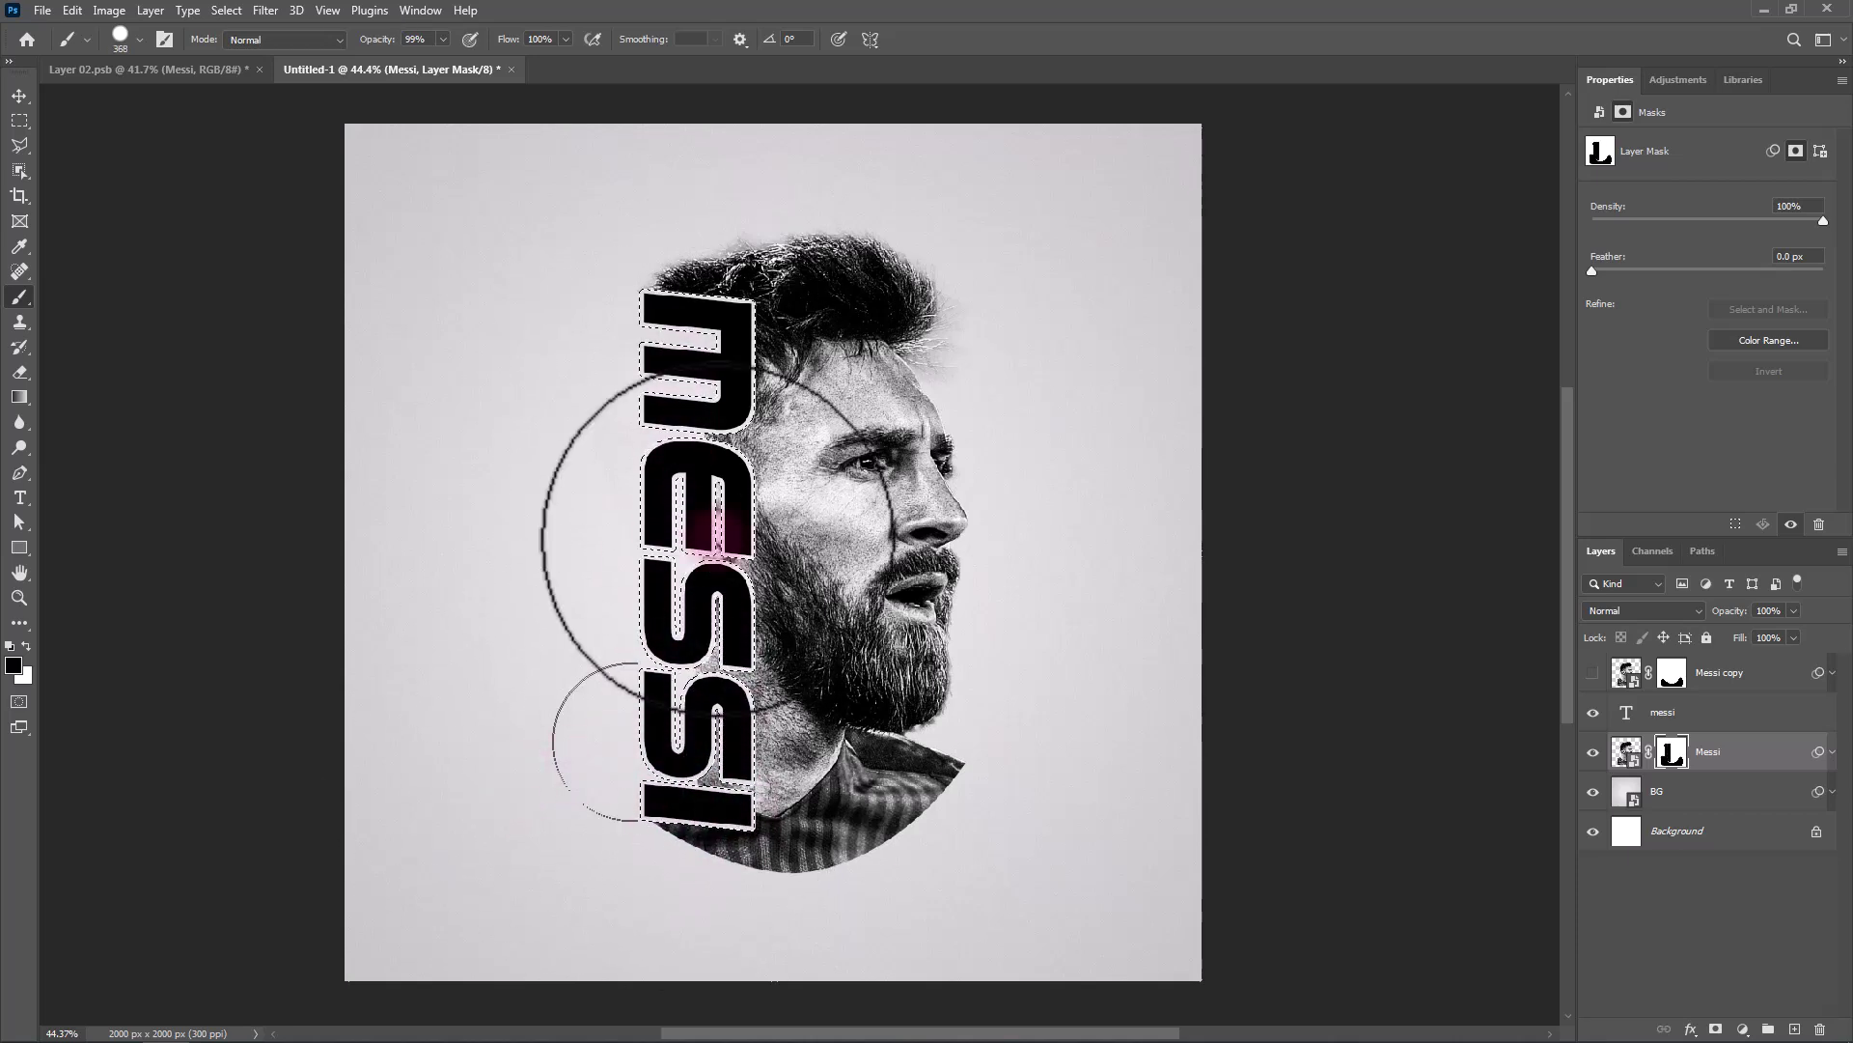
key(ctrl+d)
Show the Messi copy layer and clip it to the messi text layer.
drag(1618, 753, 1602, 692)
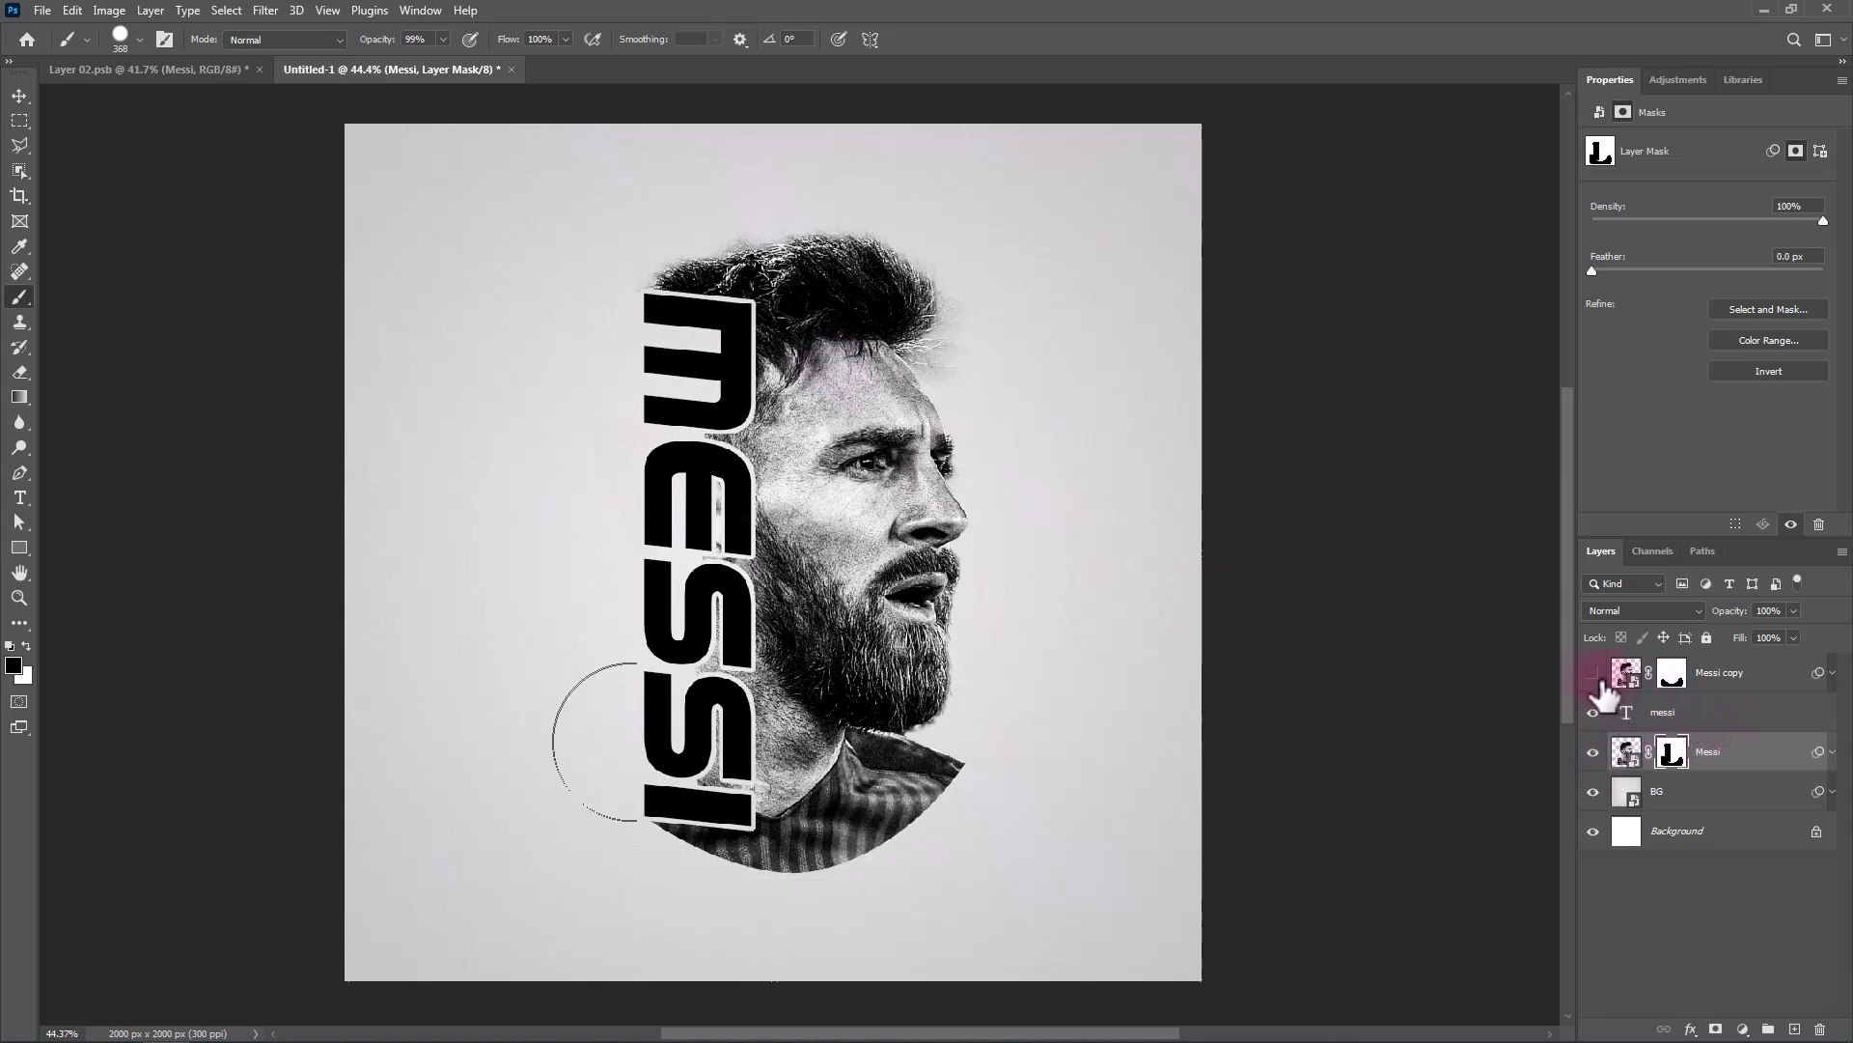
click(1594, 674)
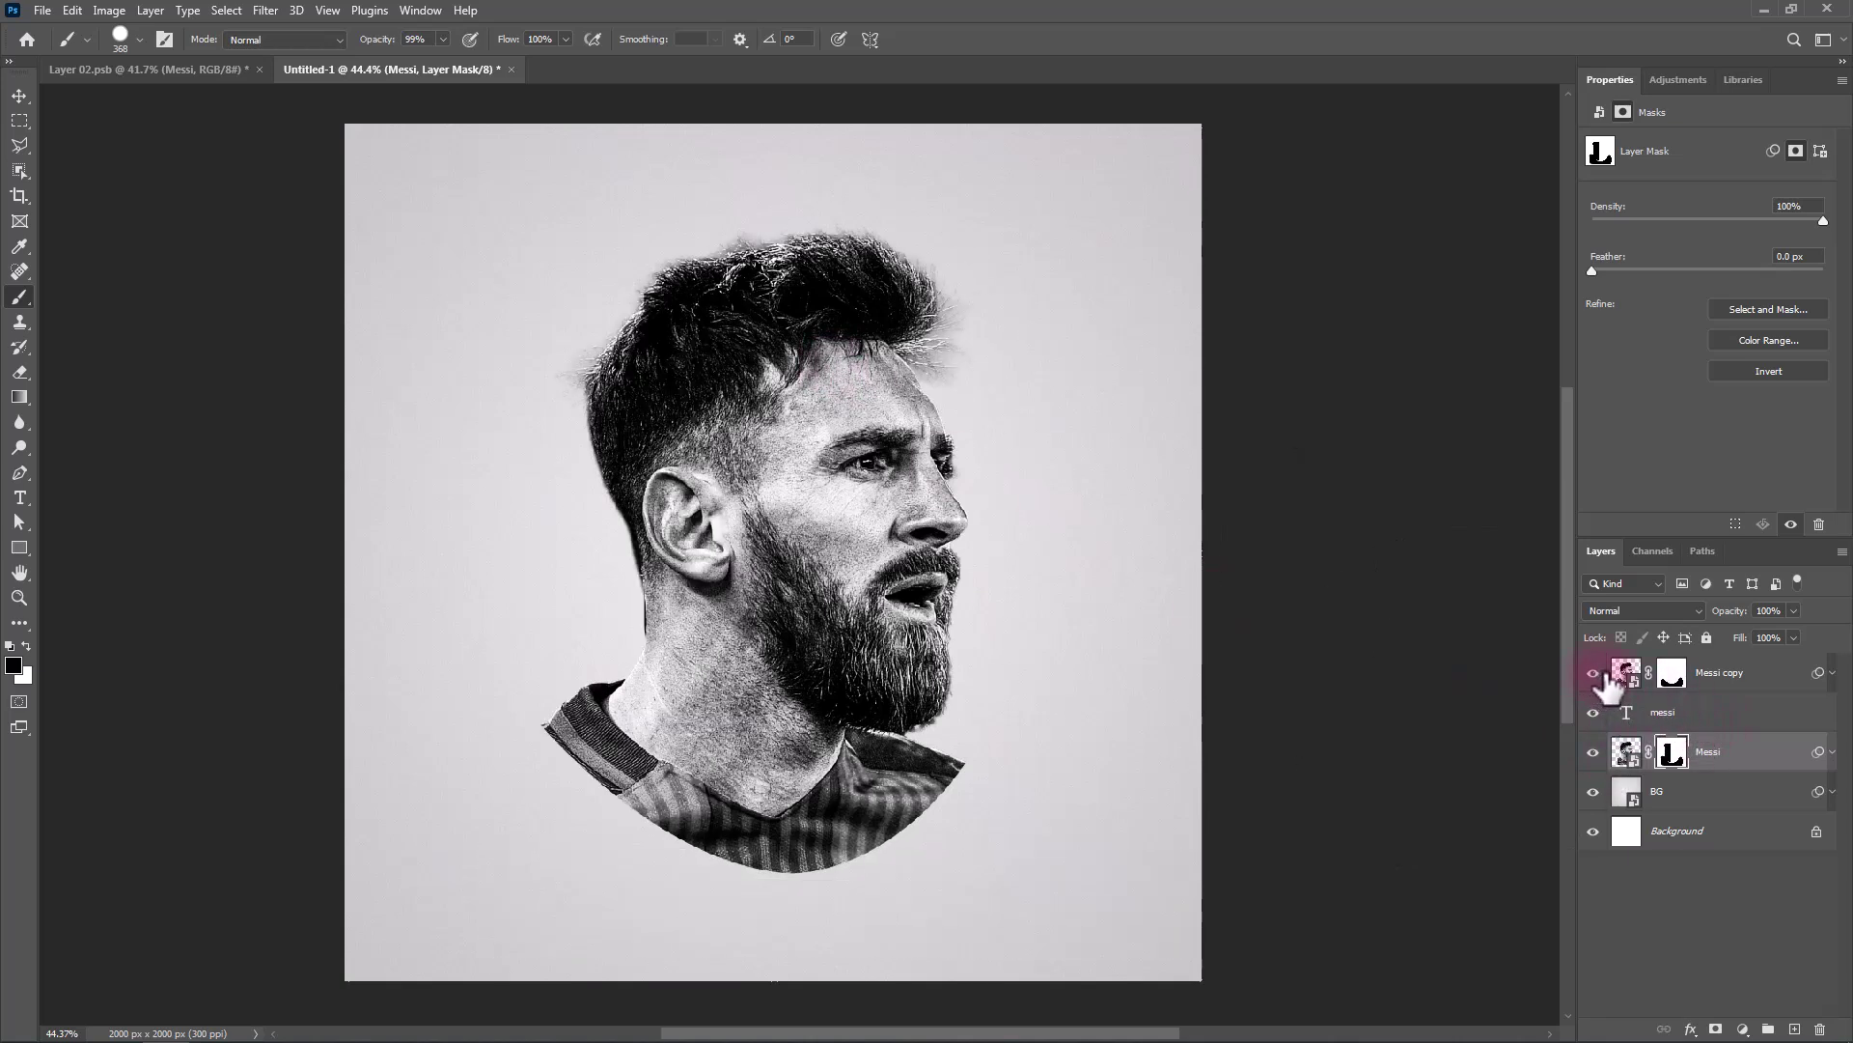
right_click(1751, 670)
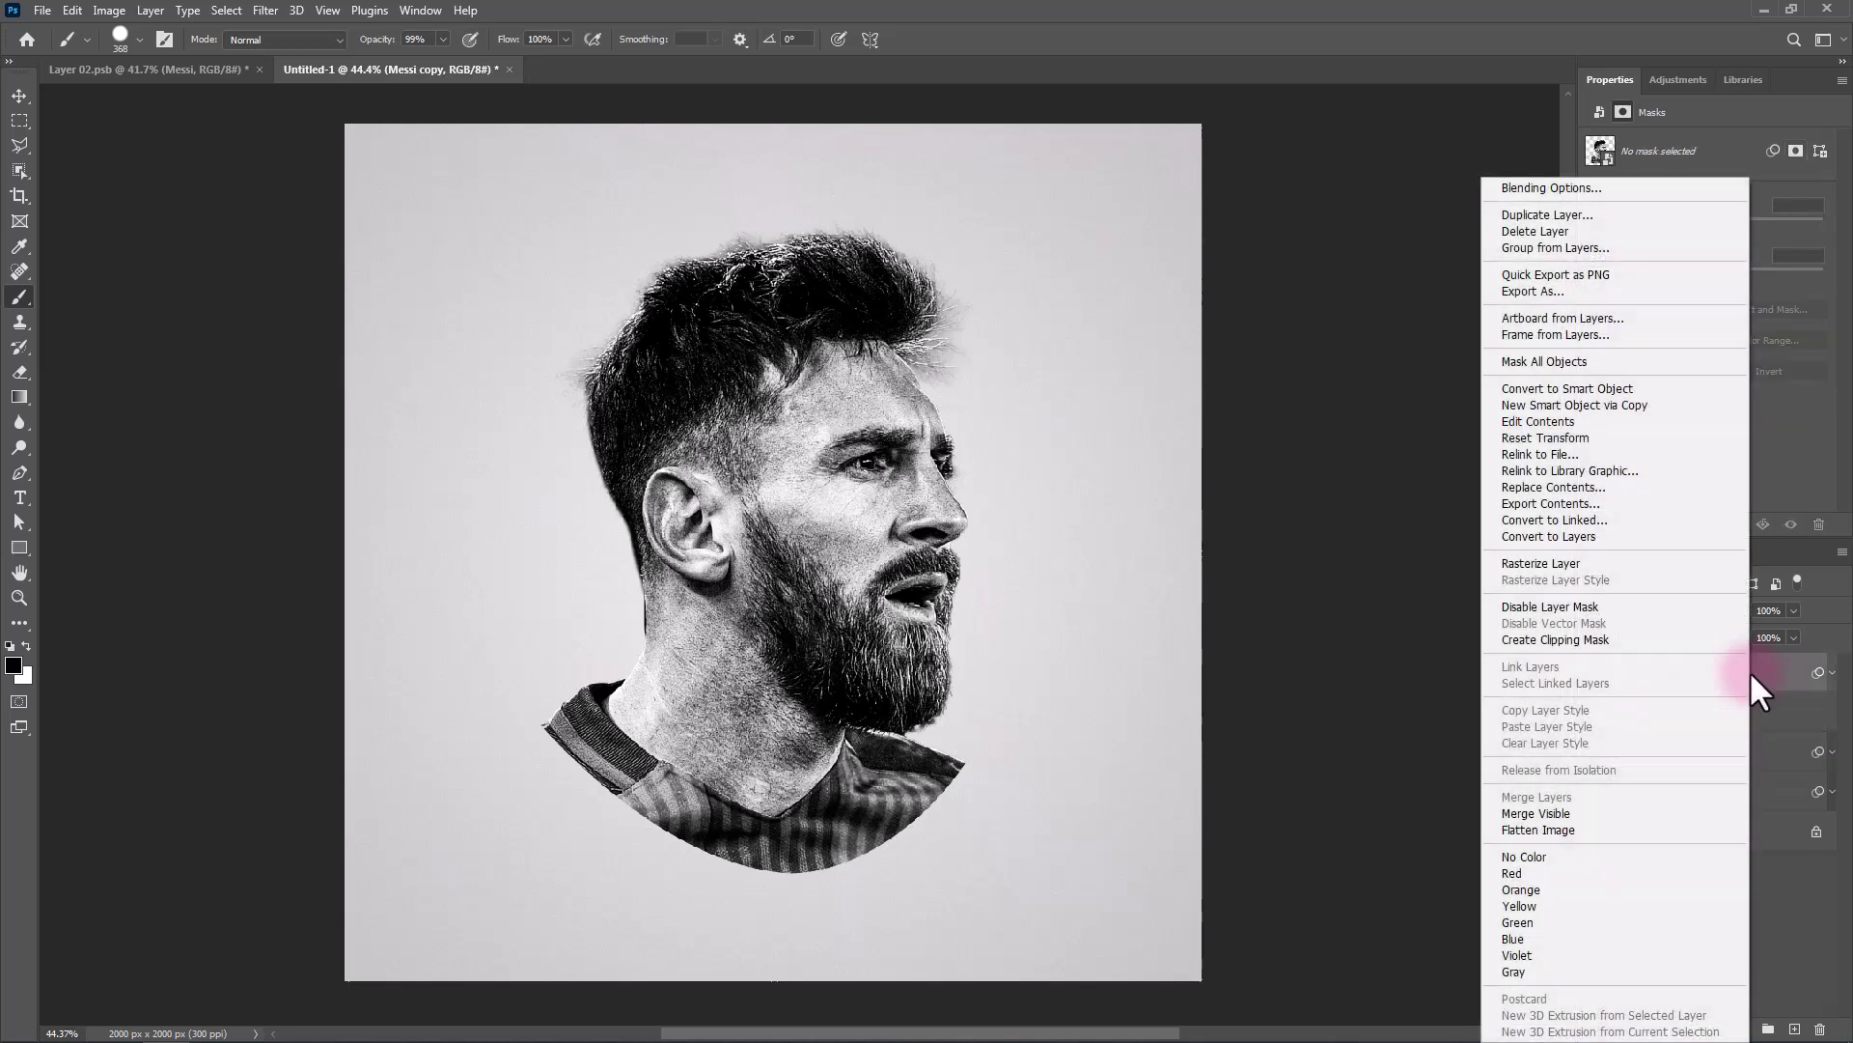
click(1573, 639)
Add a clipped, colorized Hue/Saturation adjustment above Messi copy with hue 198, saturation 55 and lightness -23.
click(1743, 1029)
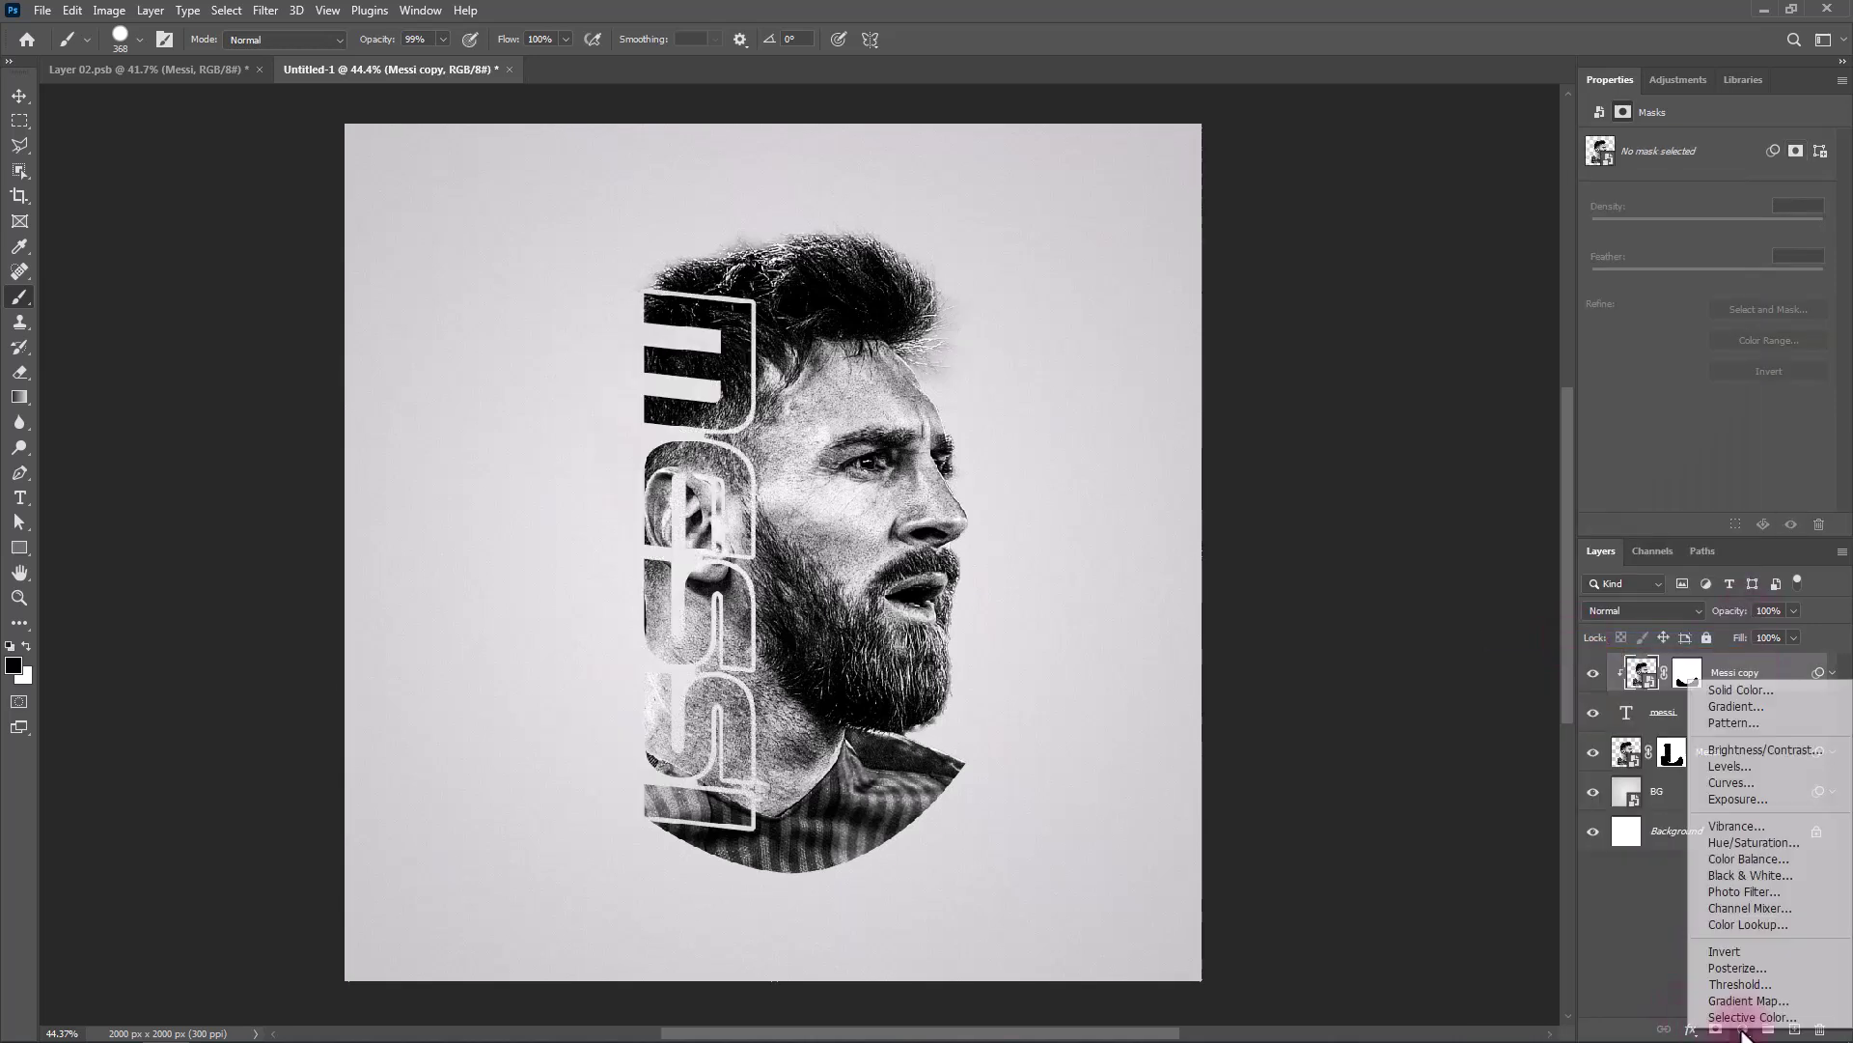
click(1753, 842)
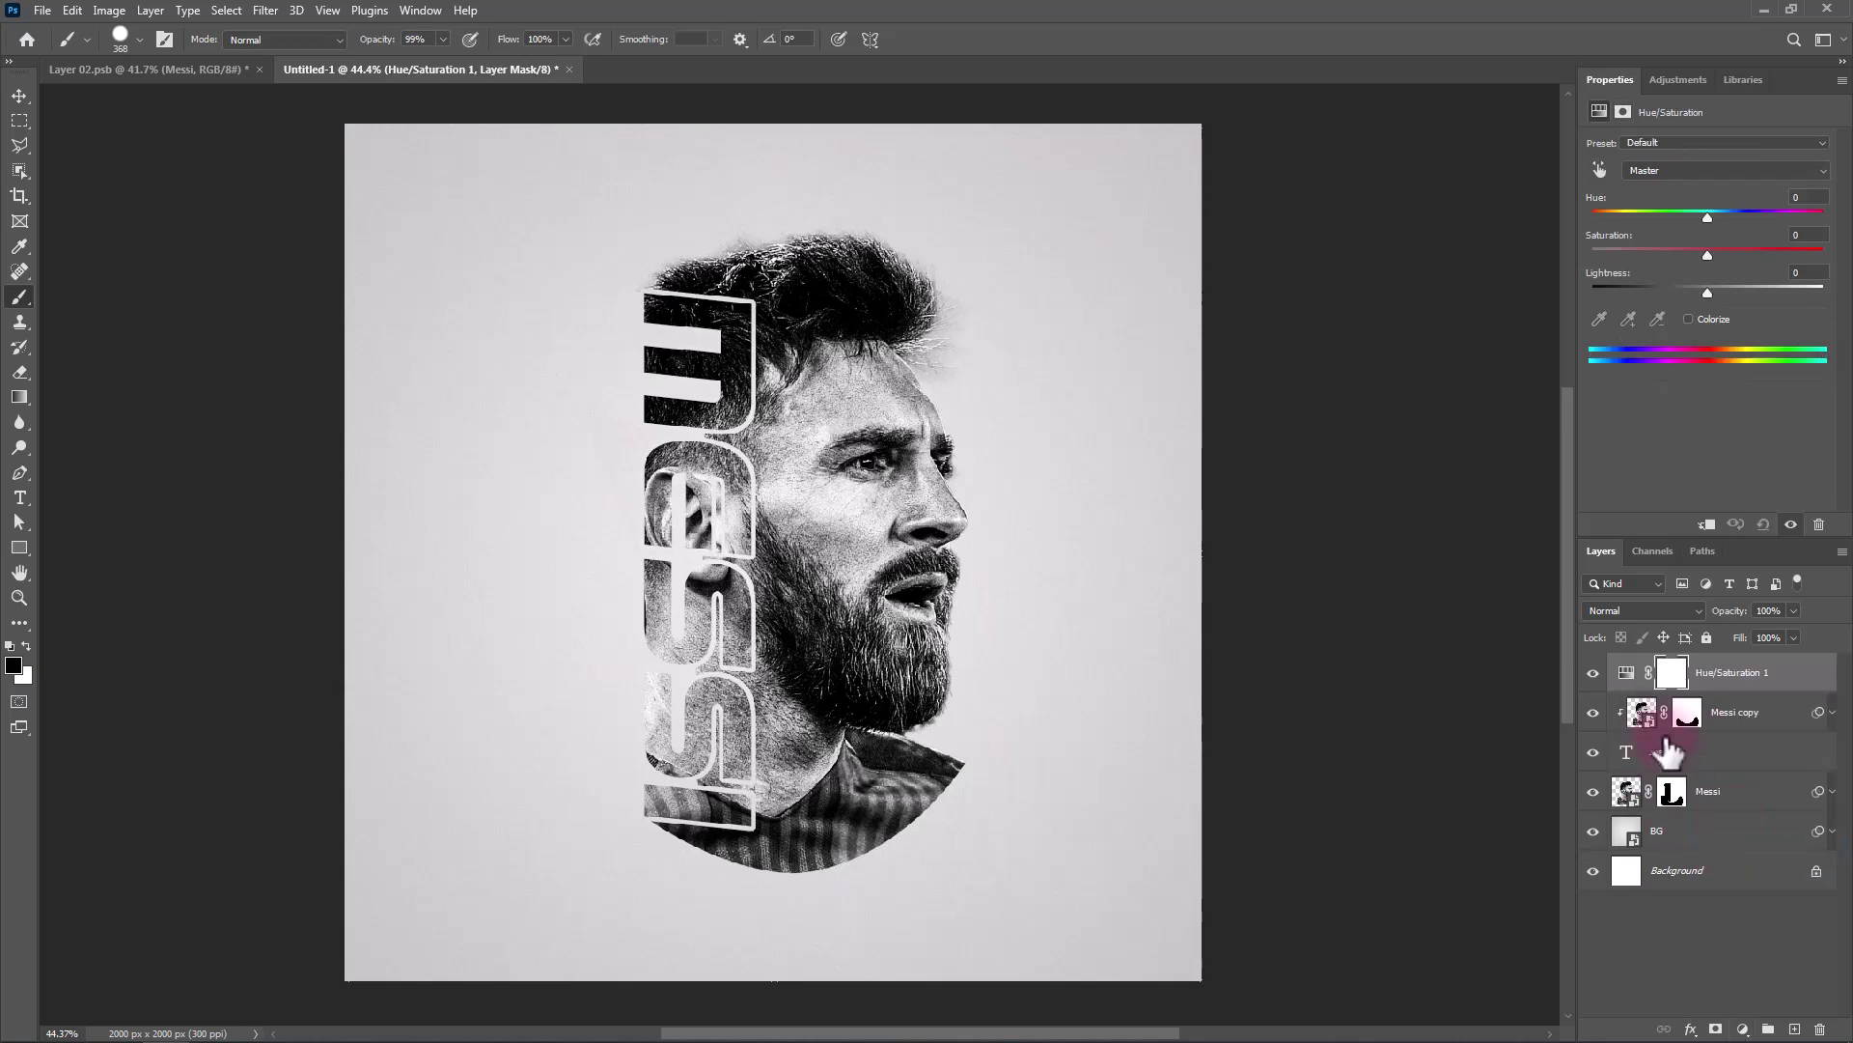
click(1705, 525)
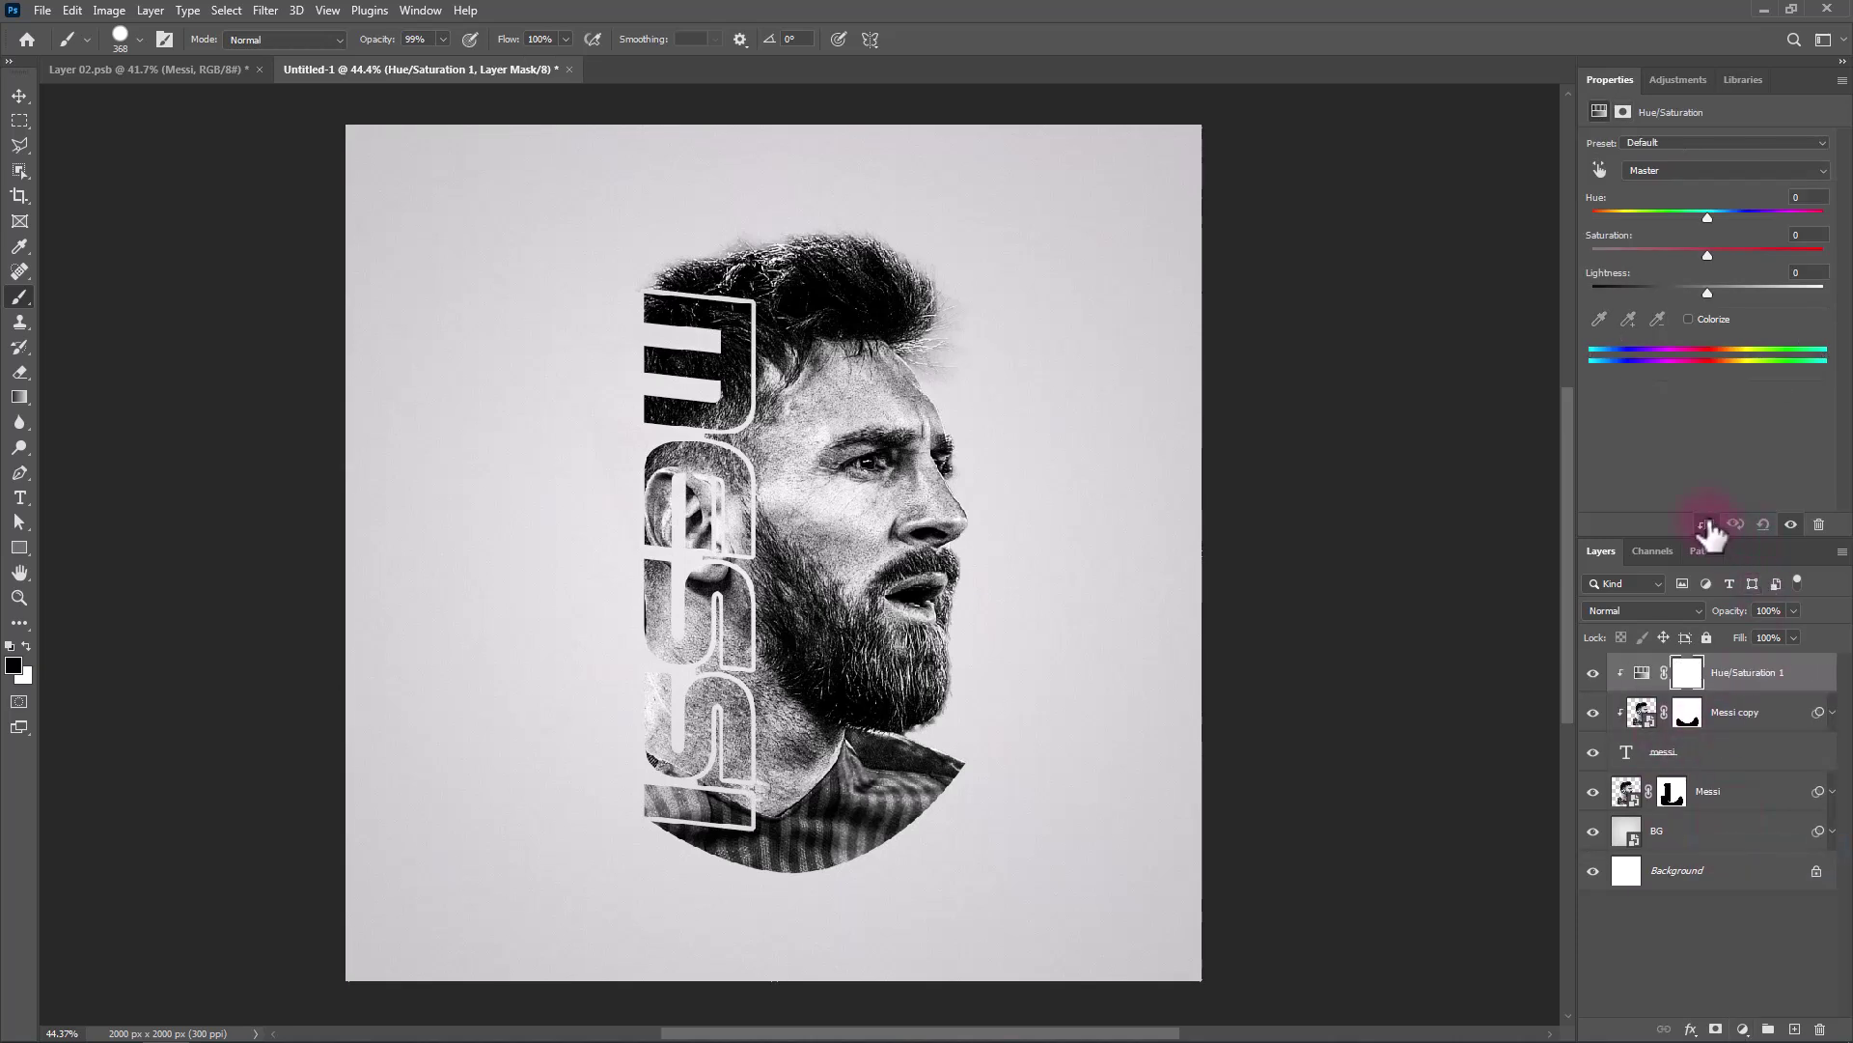
click(1695, 318)
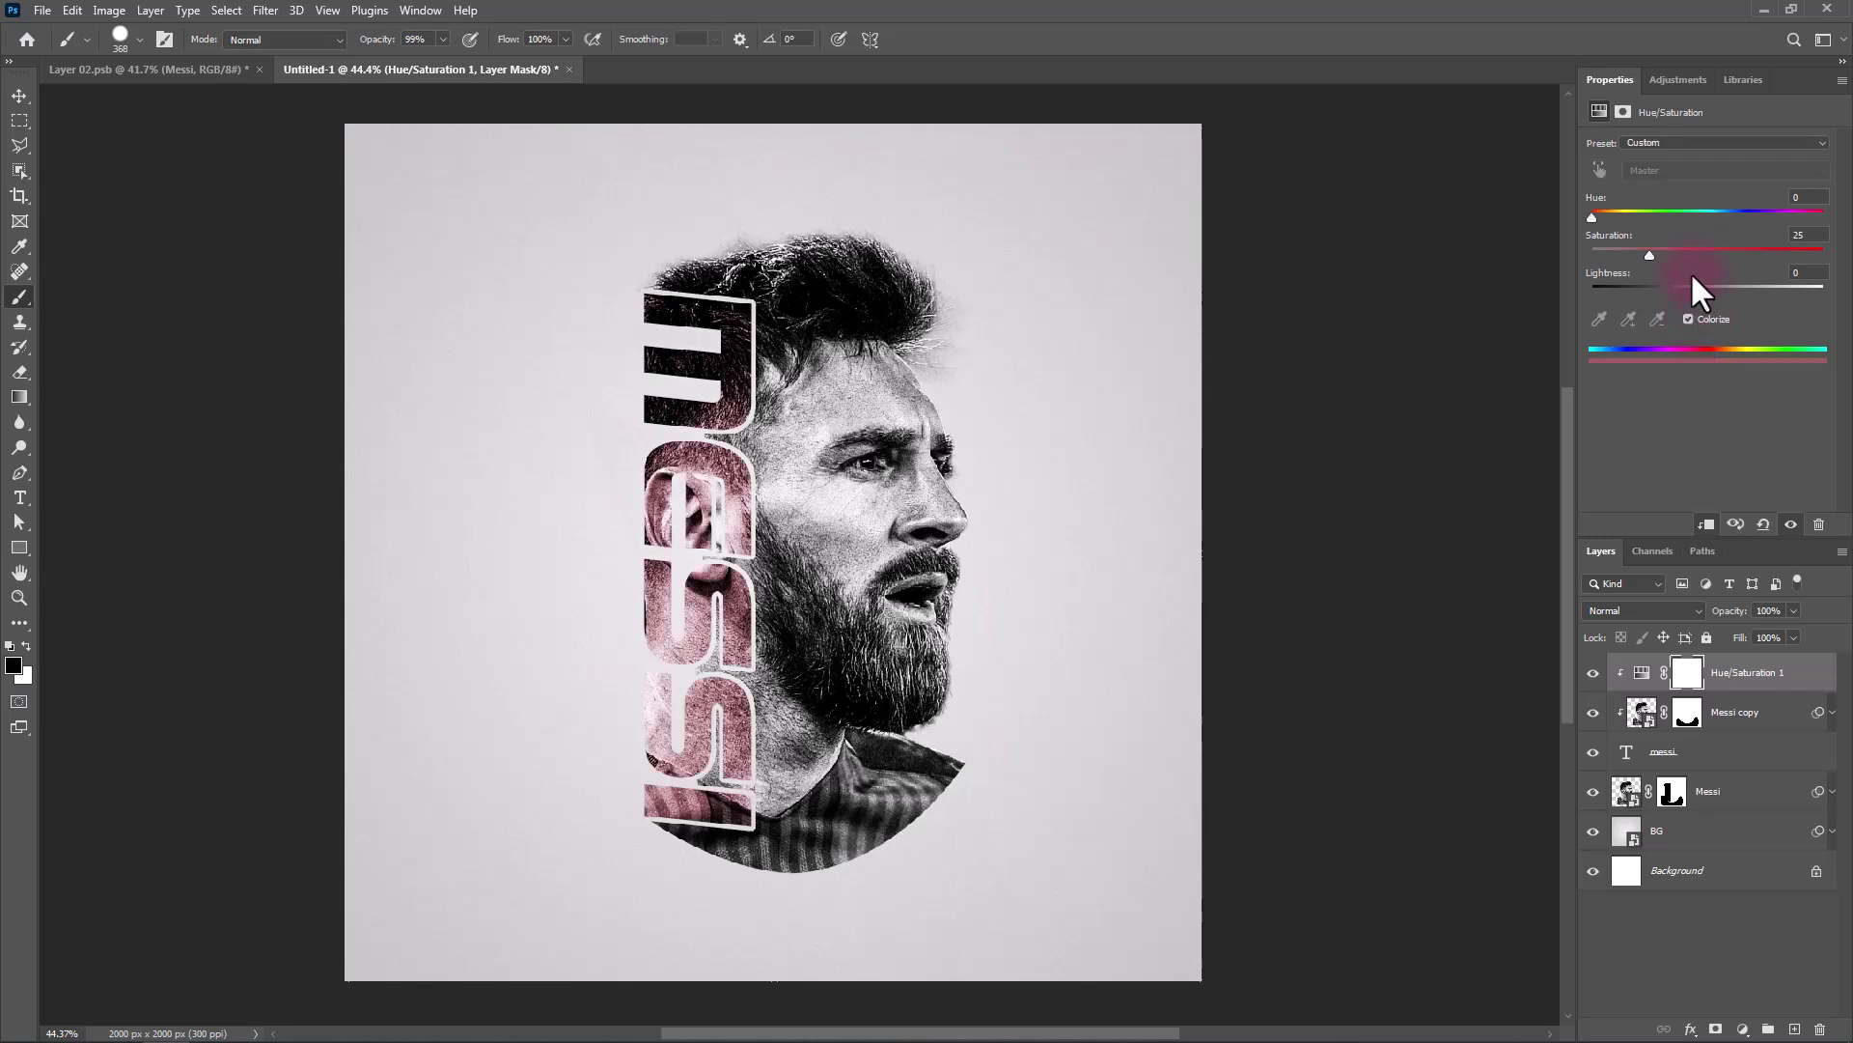
drag(1658, 253, 1719, 253)
drag(1564, 216, 1716, 231)
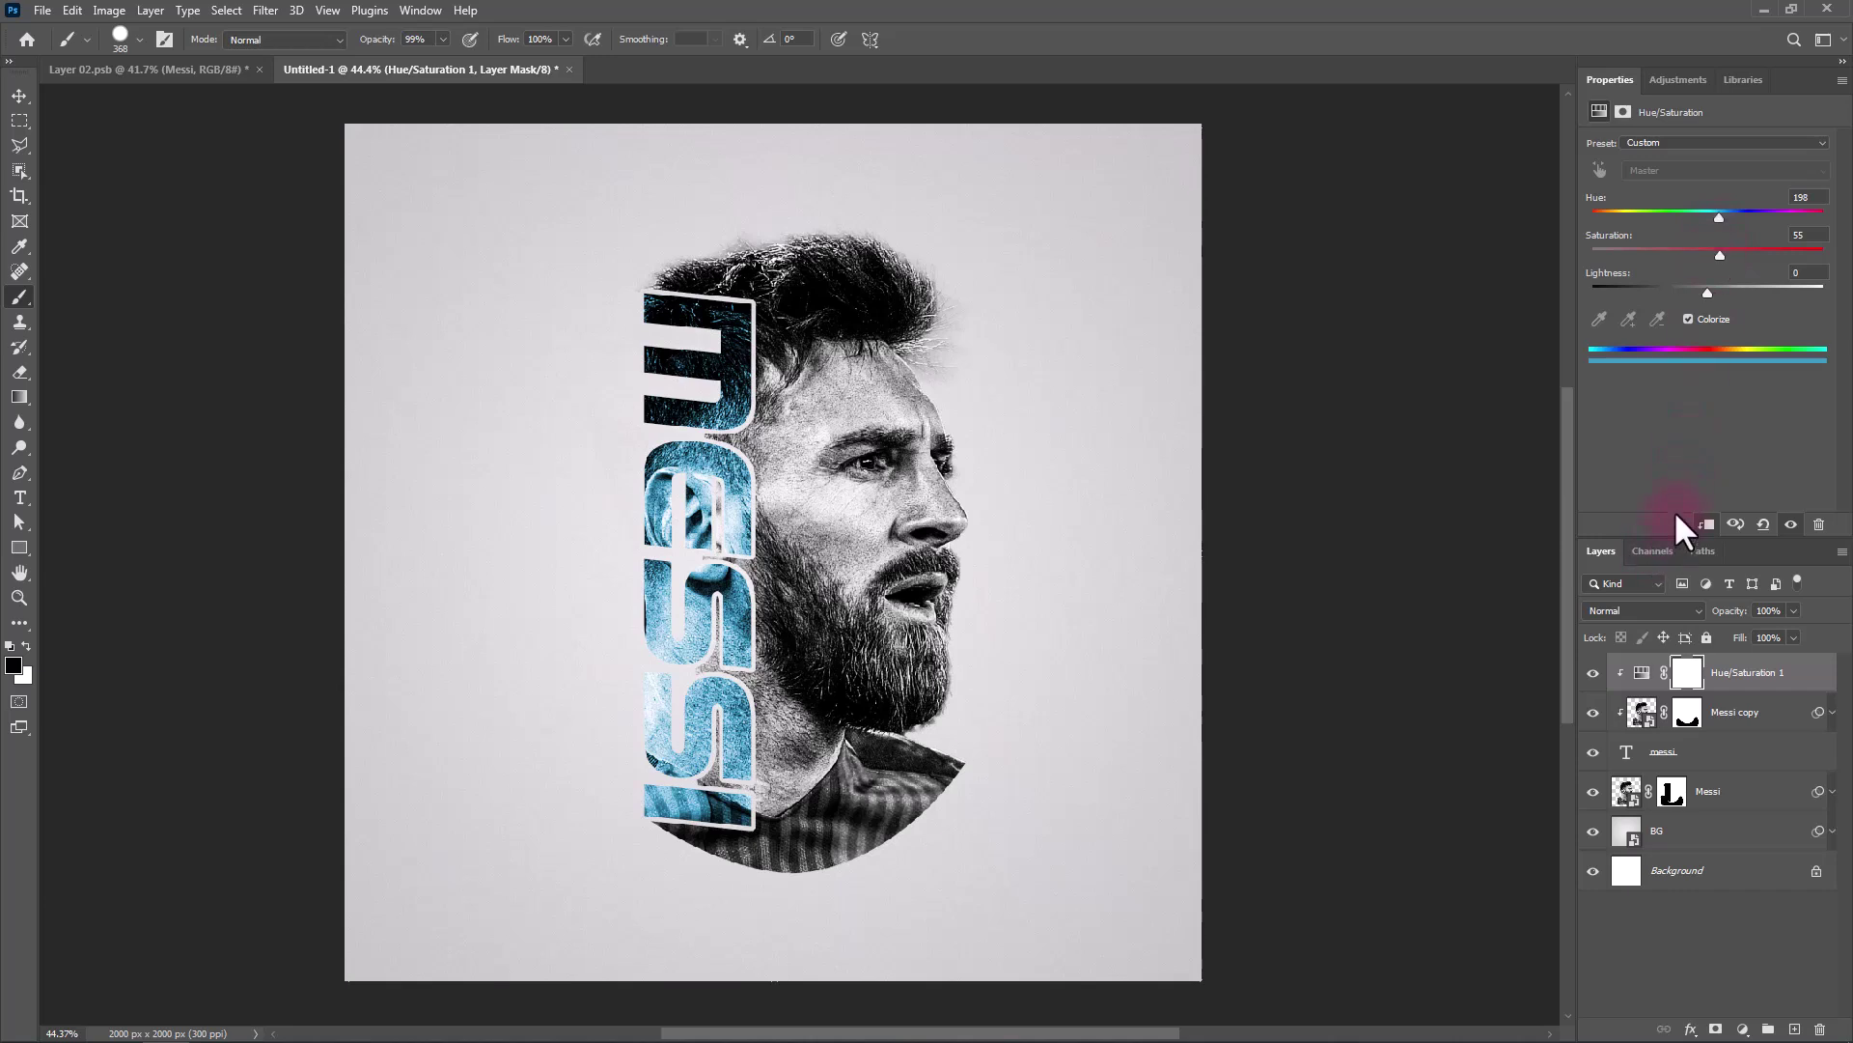
drag(1699, 290, 1677, 286)
drag(1688, 711, 1689, 712)
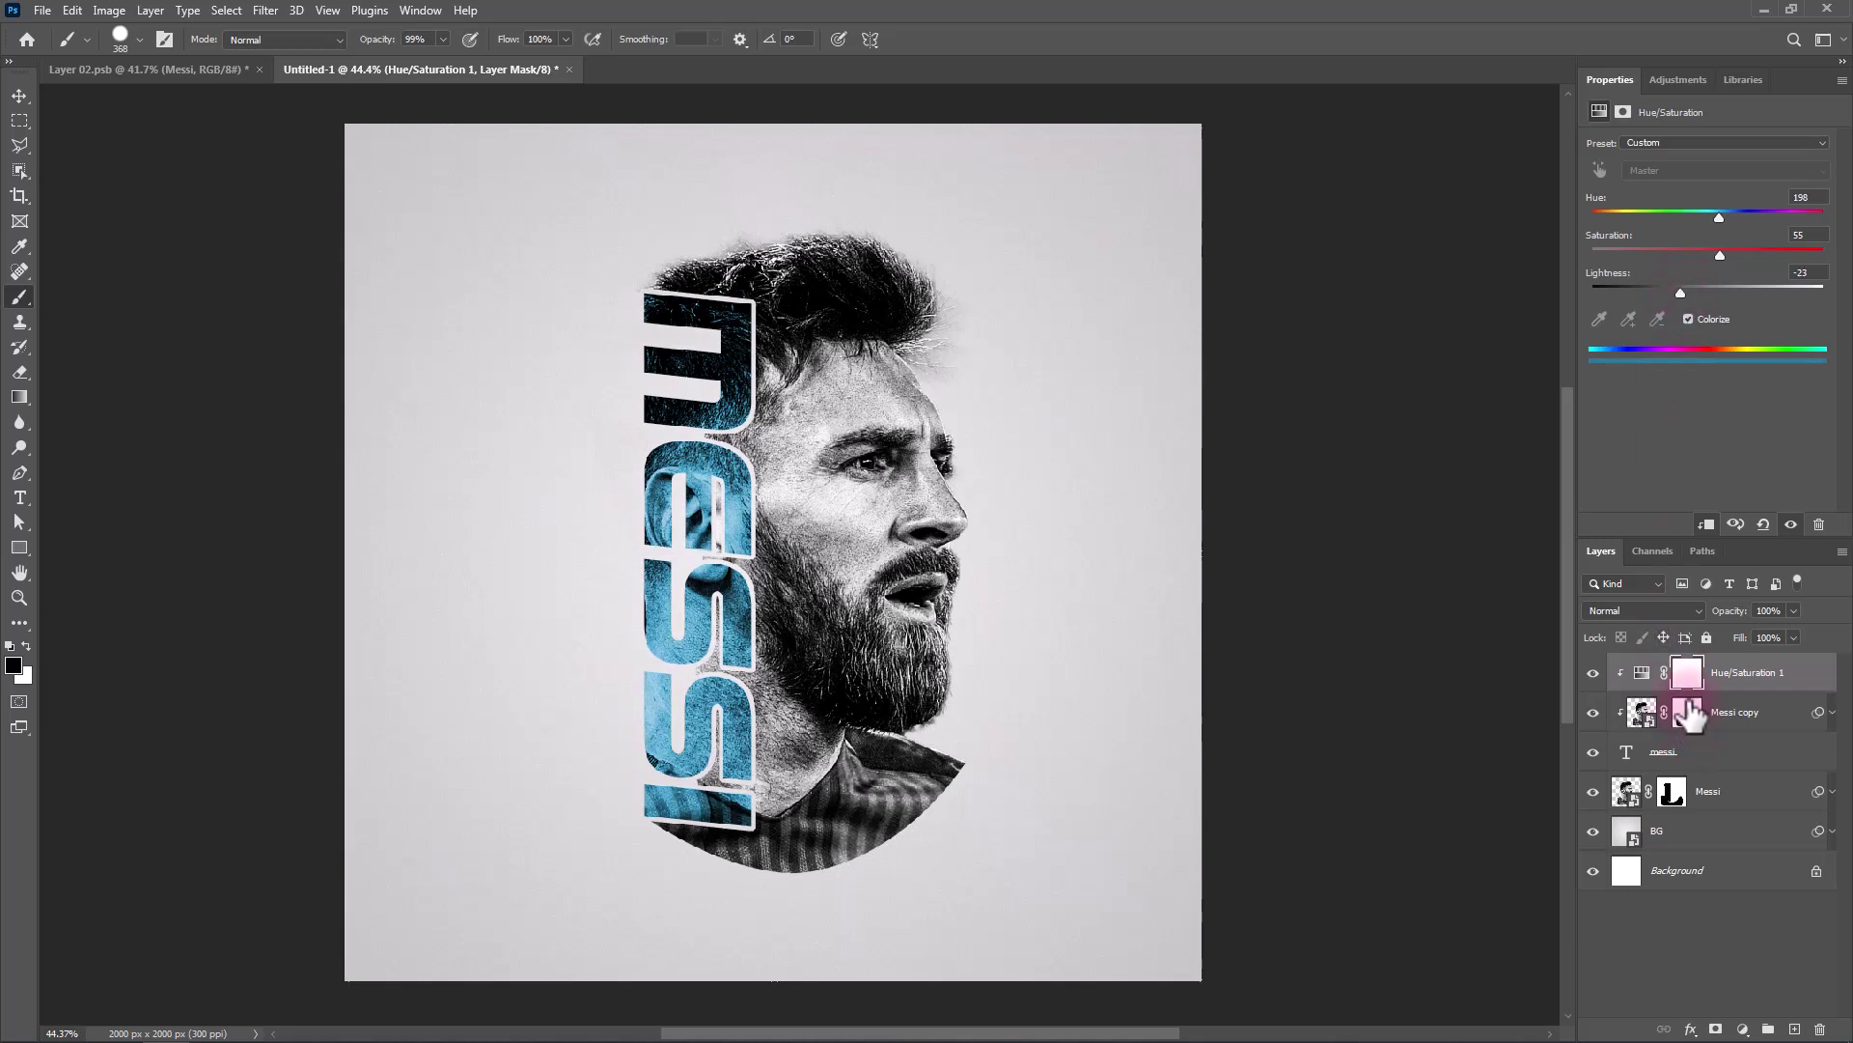
click(1807, 685)
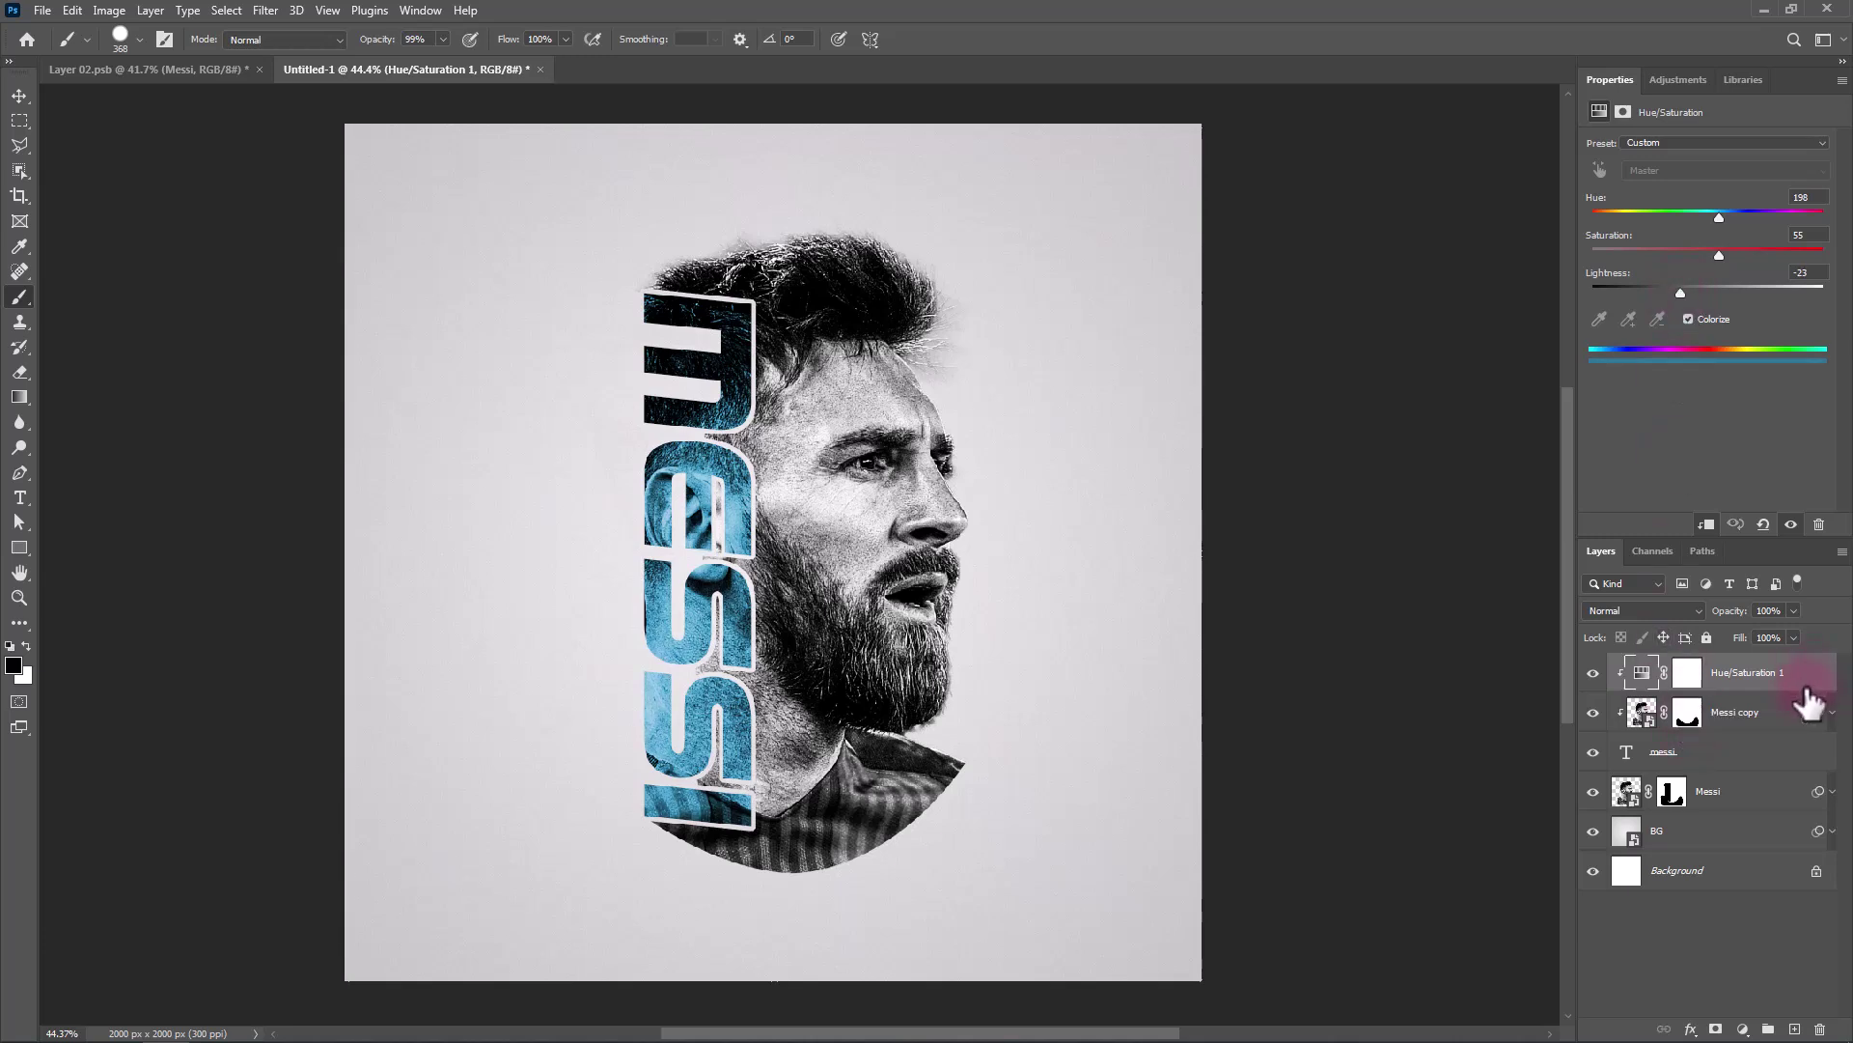
Add the text "LIONEL" near the canvas's upper-left corner in Source Sans Variable Regular at 9 pt.
click(19, 497)
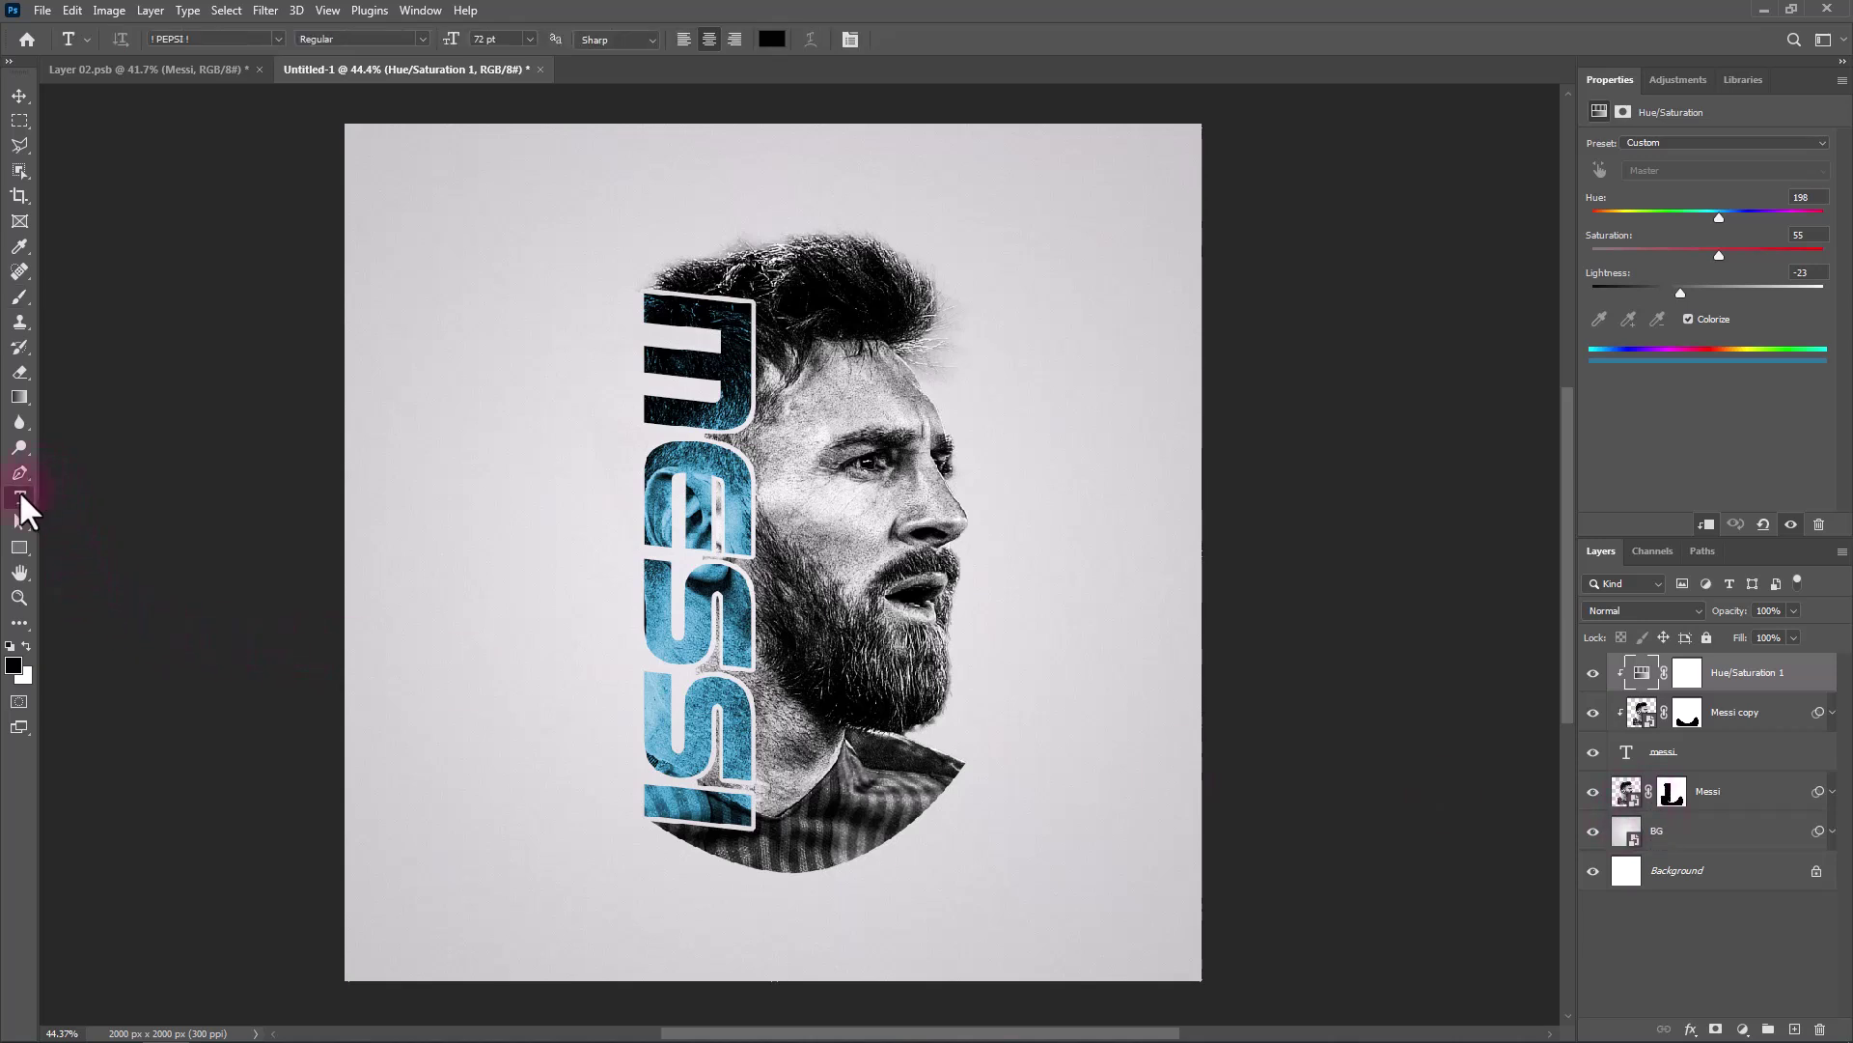
click(501, 214)
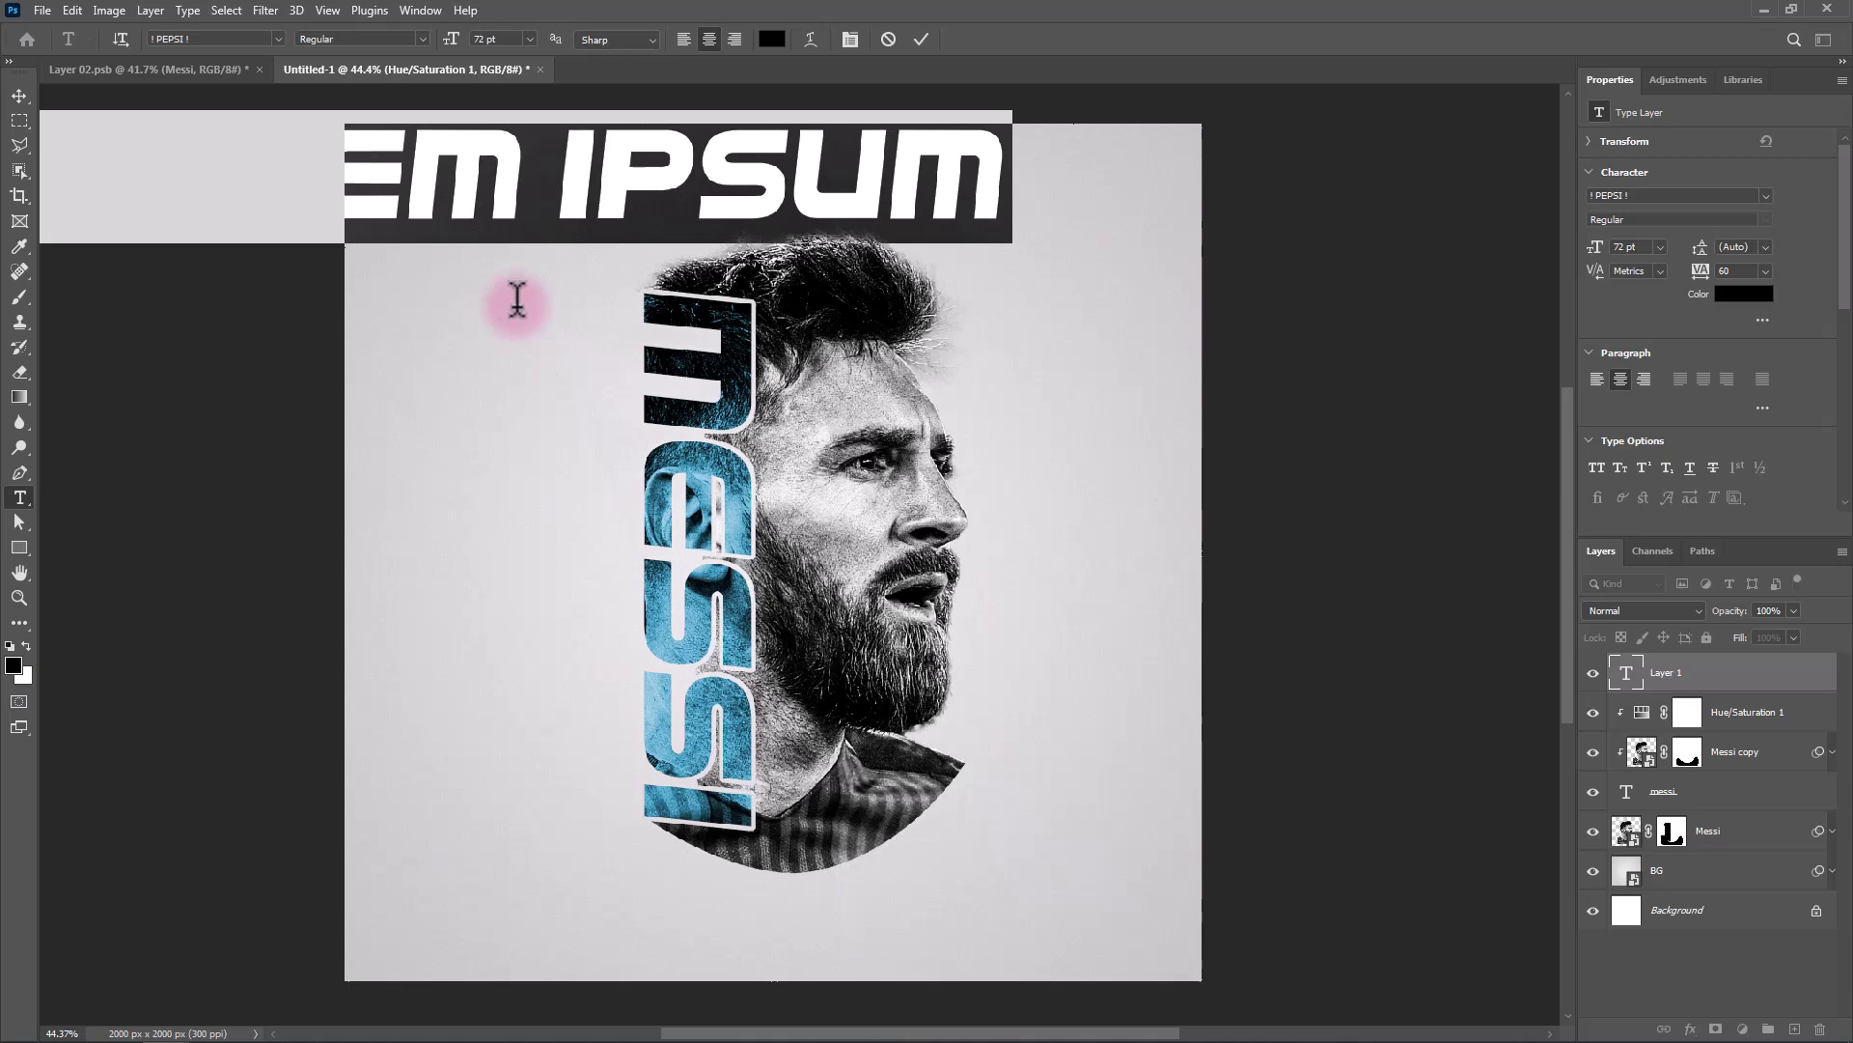
text(lionel)
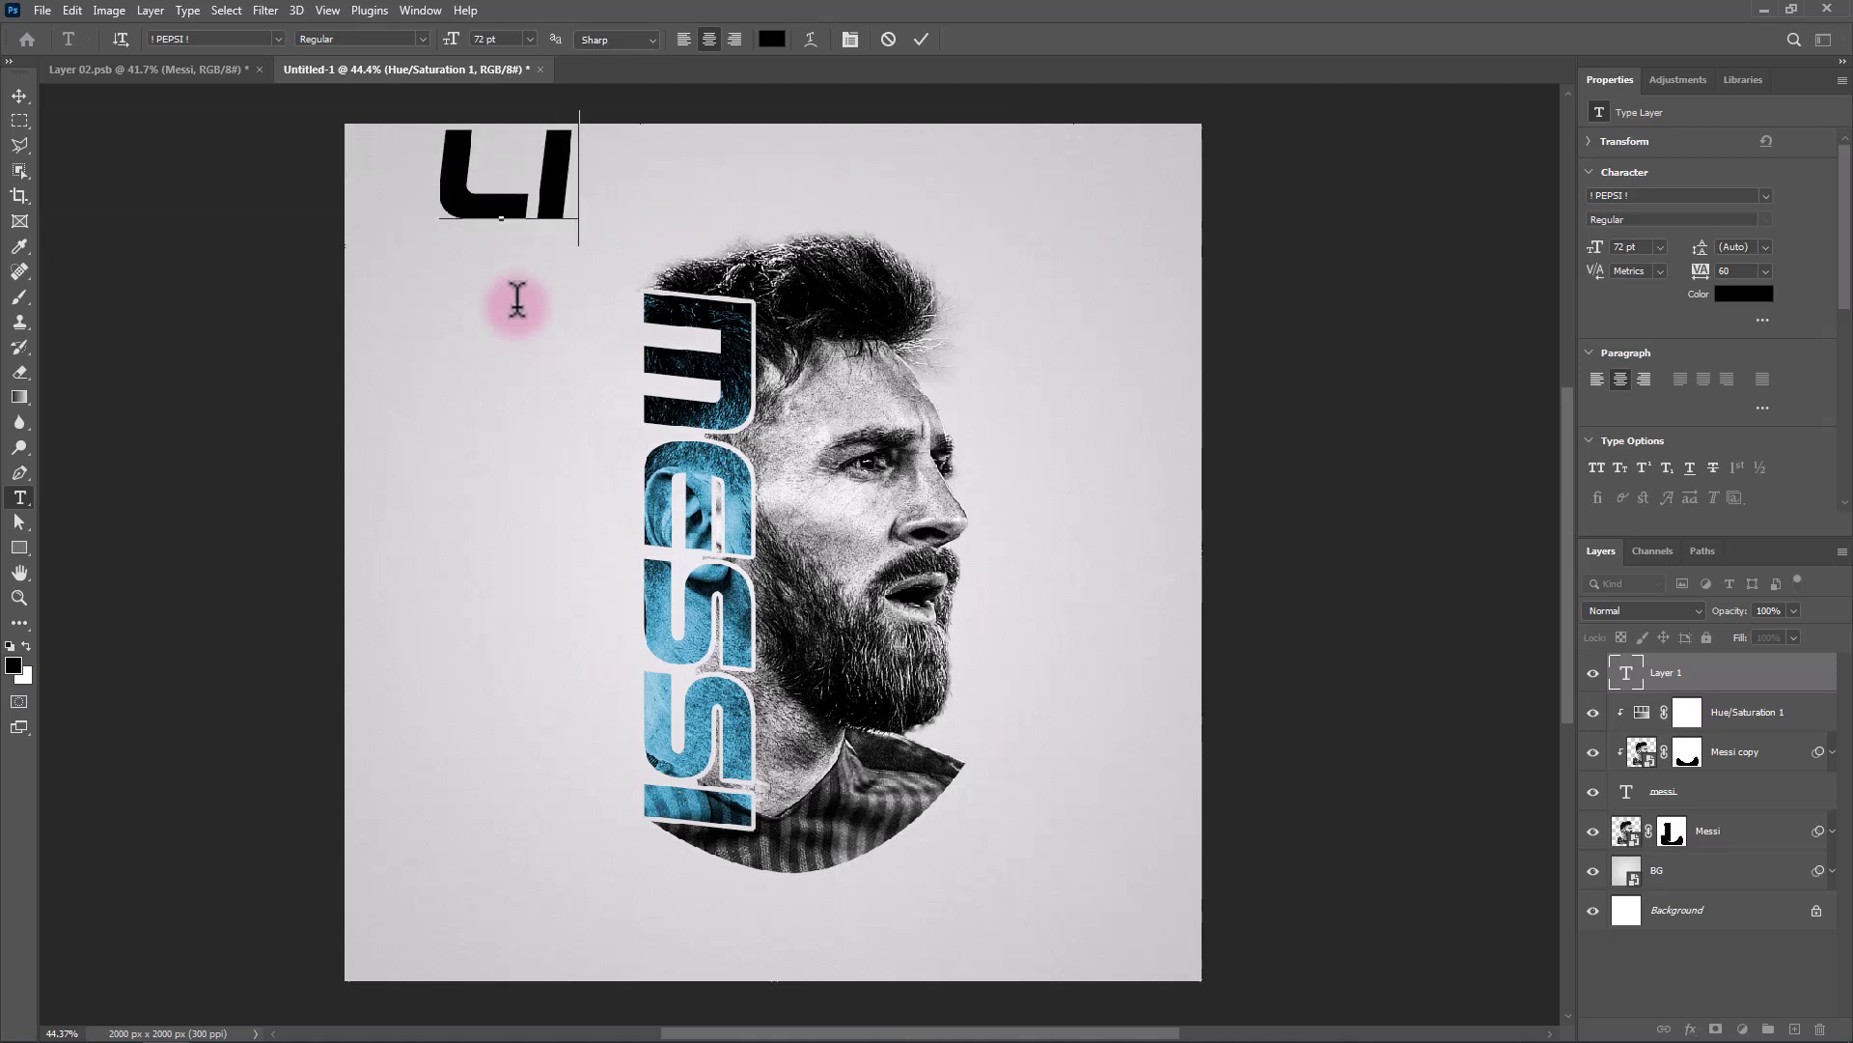
key(ctrl+a)
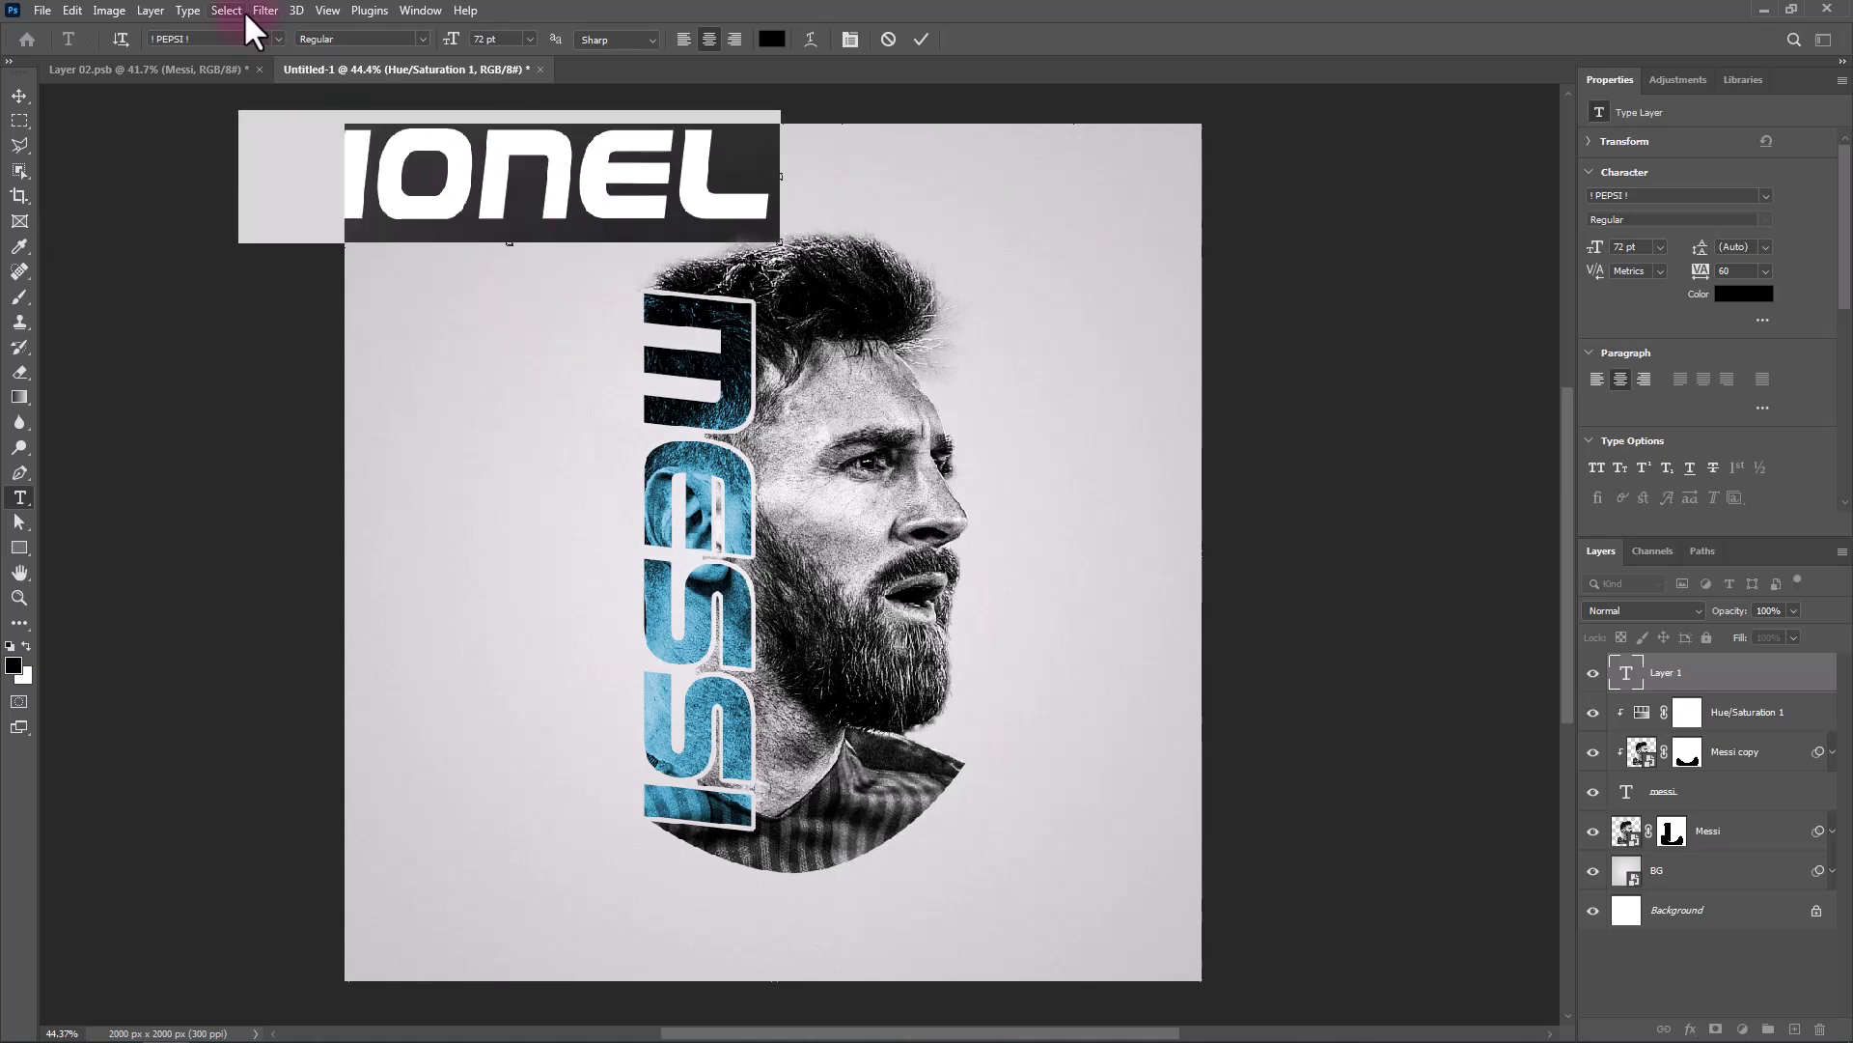
click(278, 39)
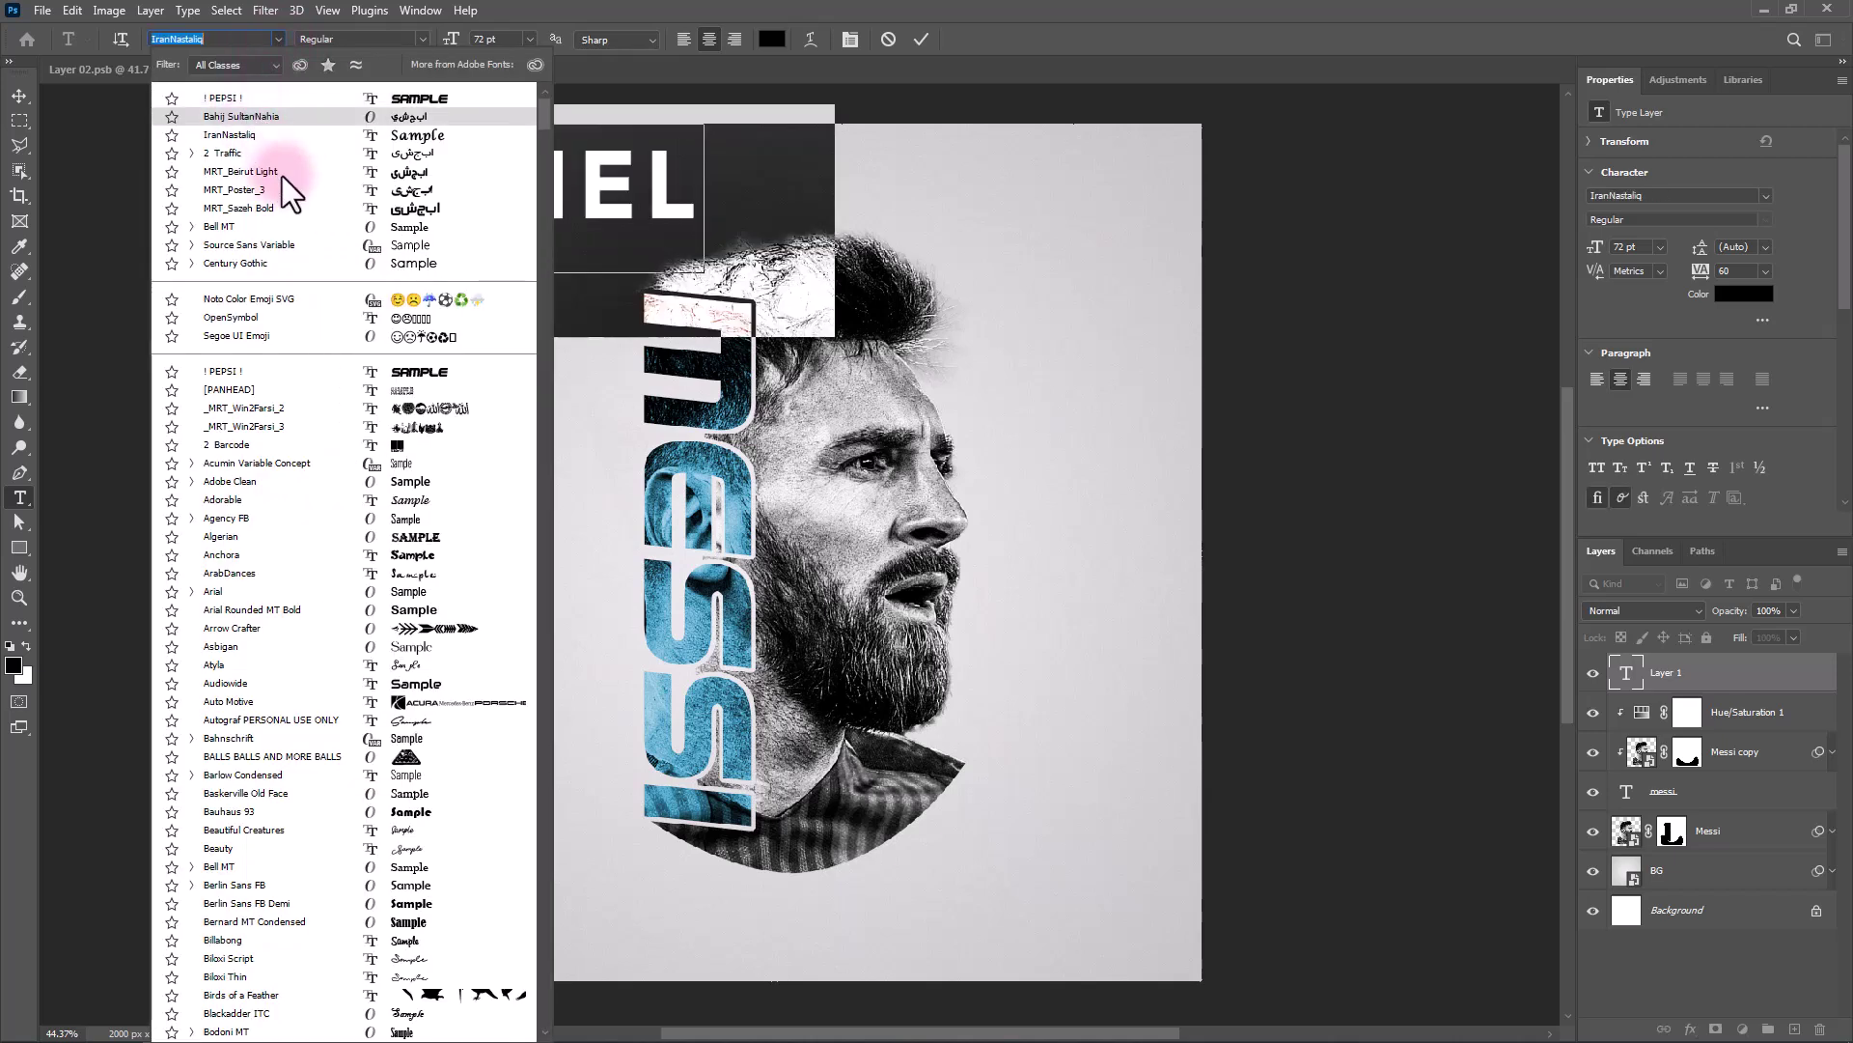
click(369, 244)
click(527, 39)
click(495, 110)
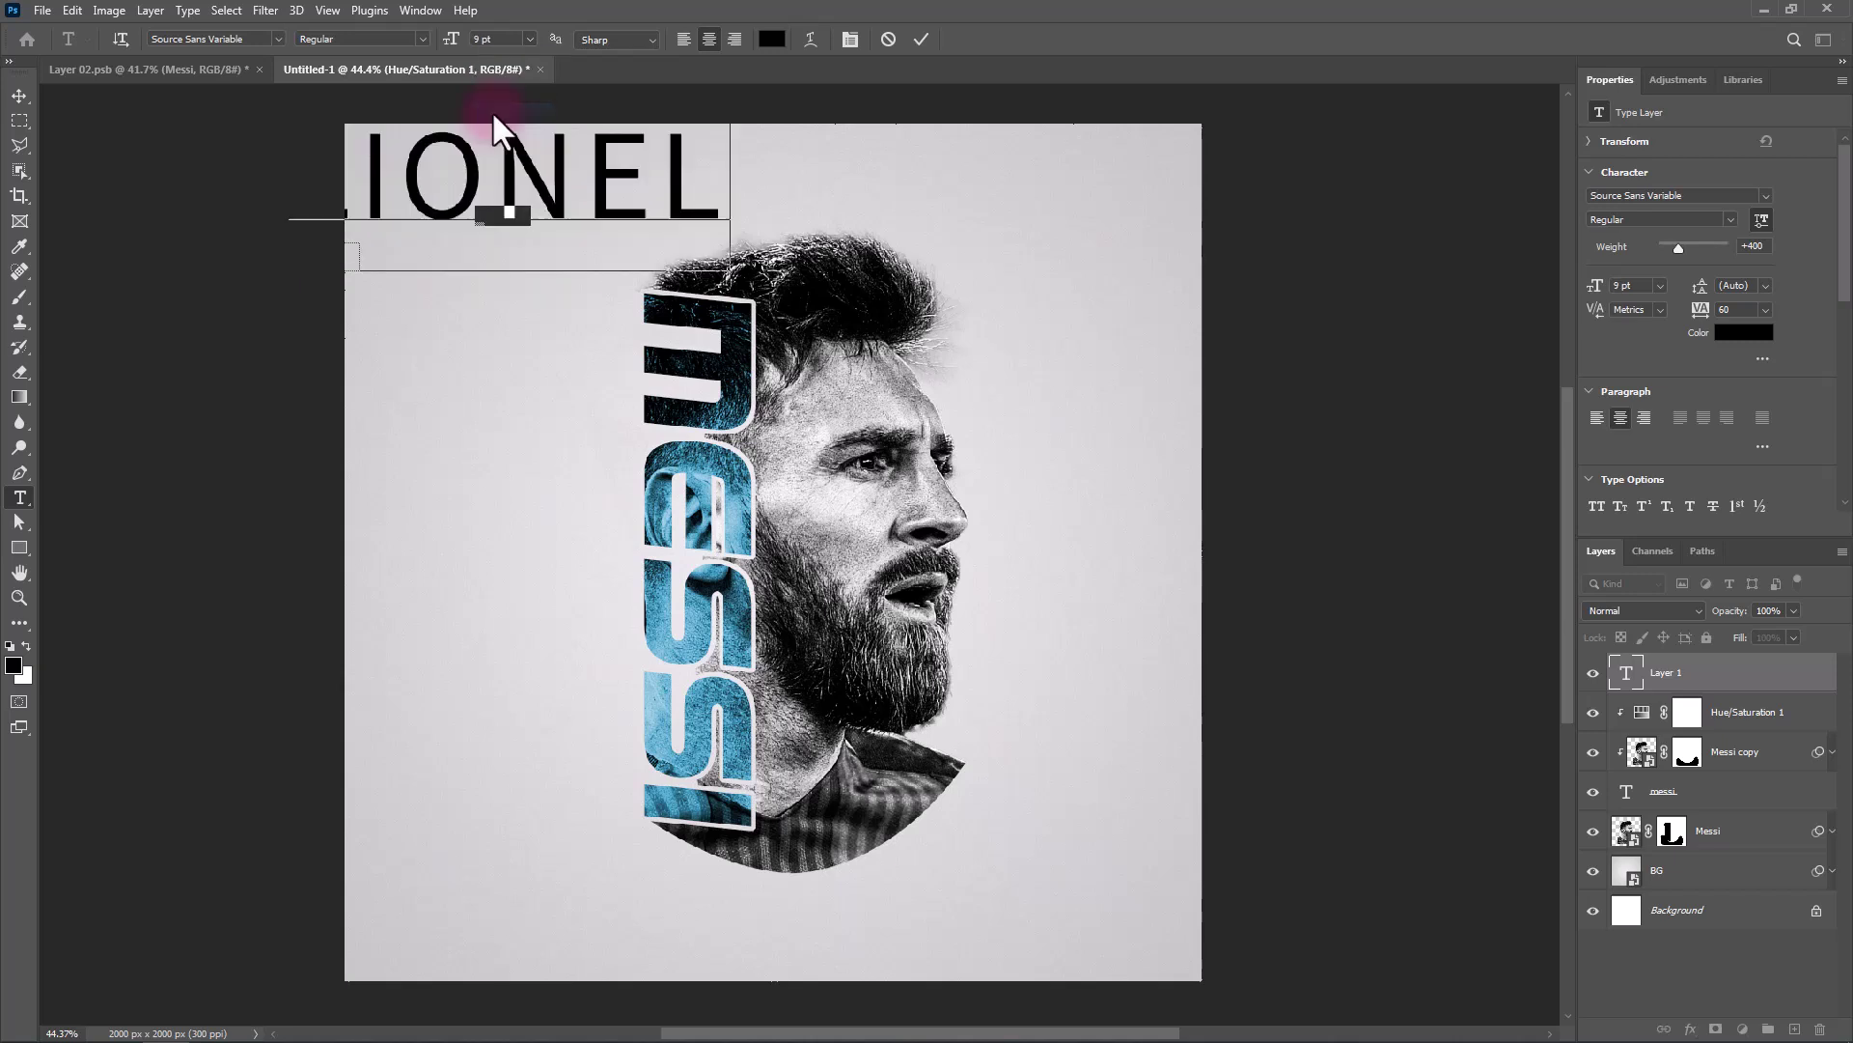
click(917, 36)
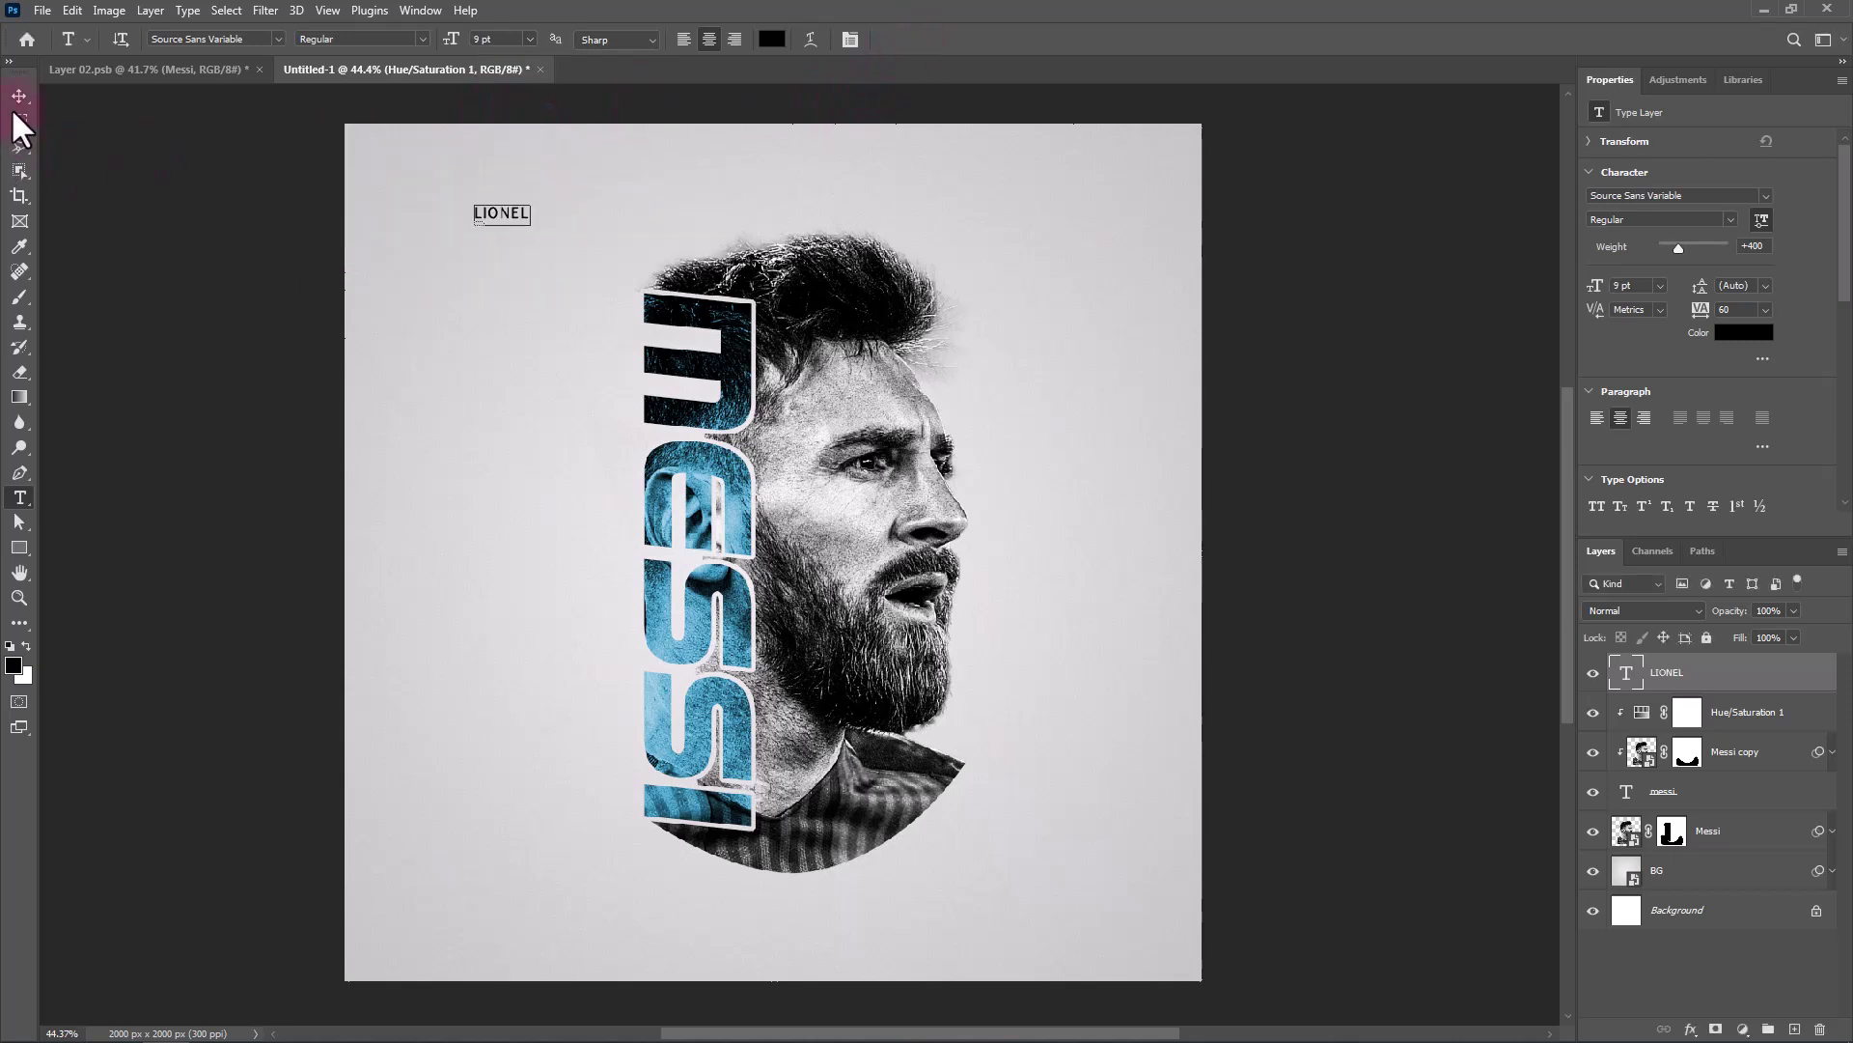
Rotate the LIONEL text so it runs vertically beside the M of the MESSI lettering.
click(19, 96)
key(ctrl+t)
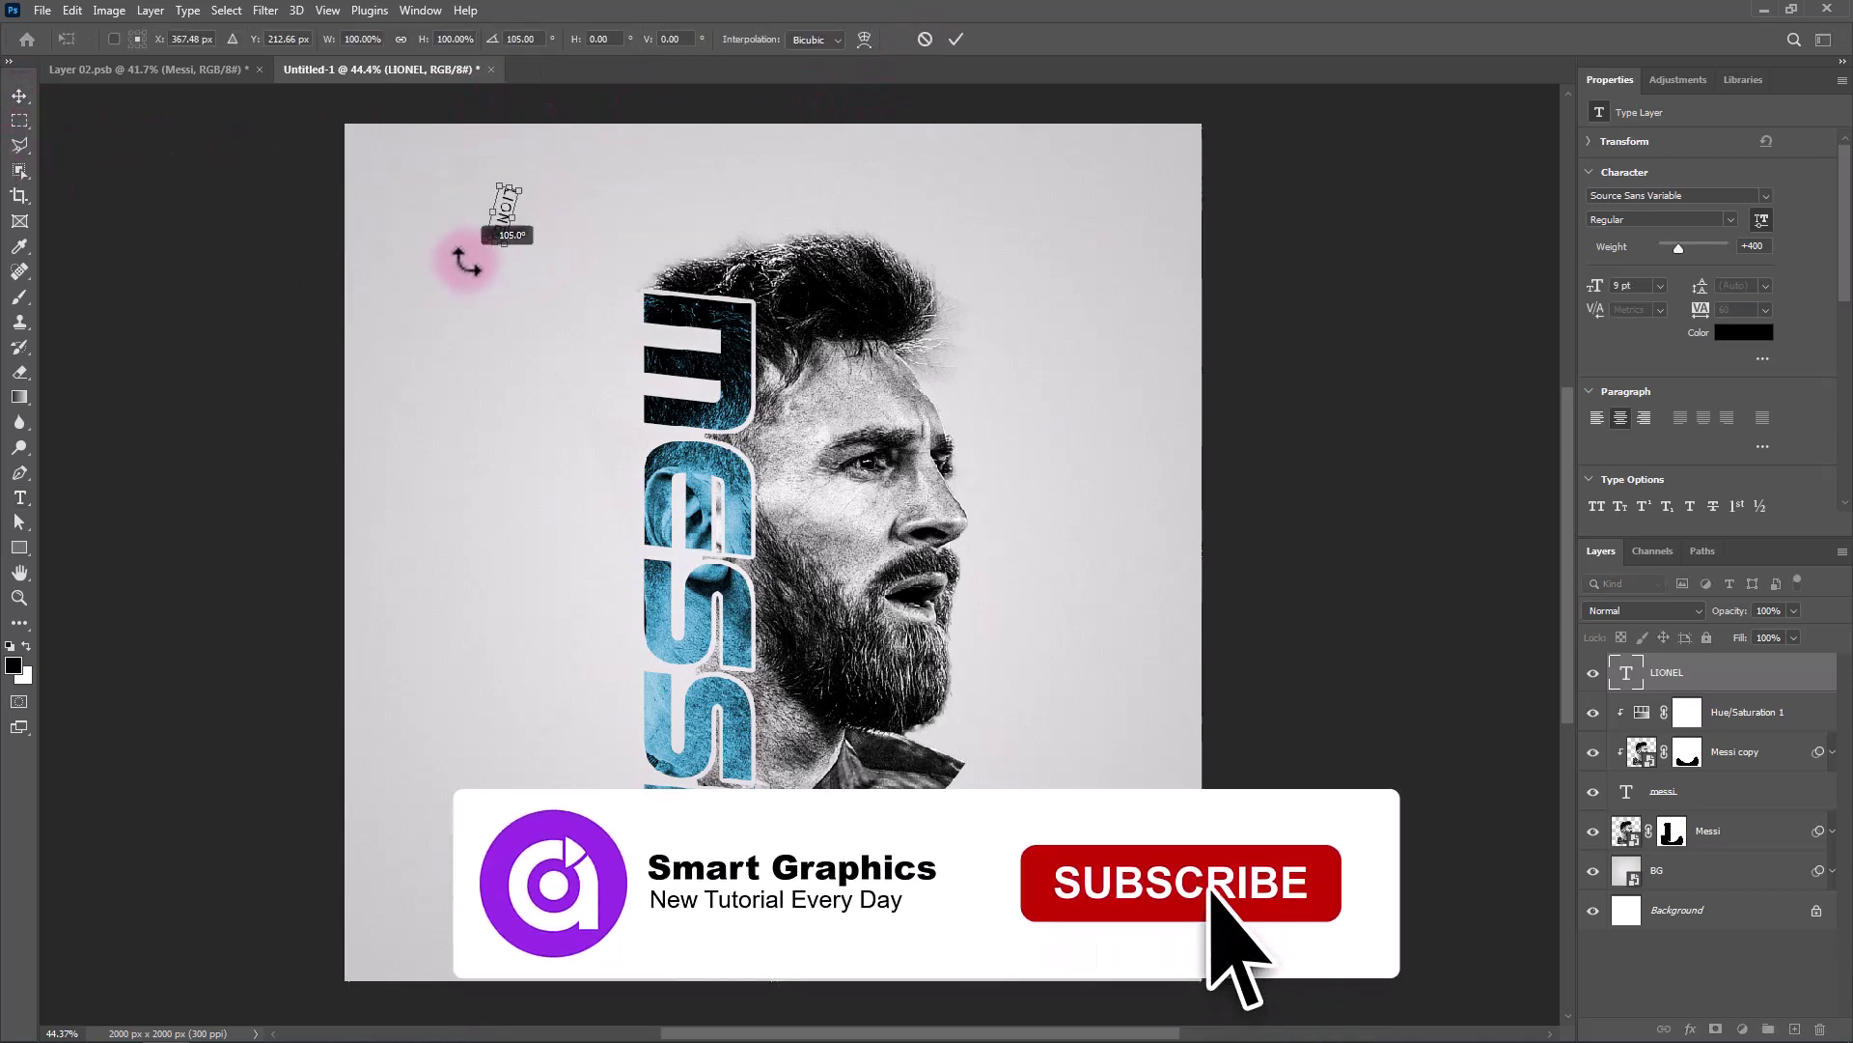
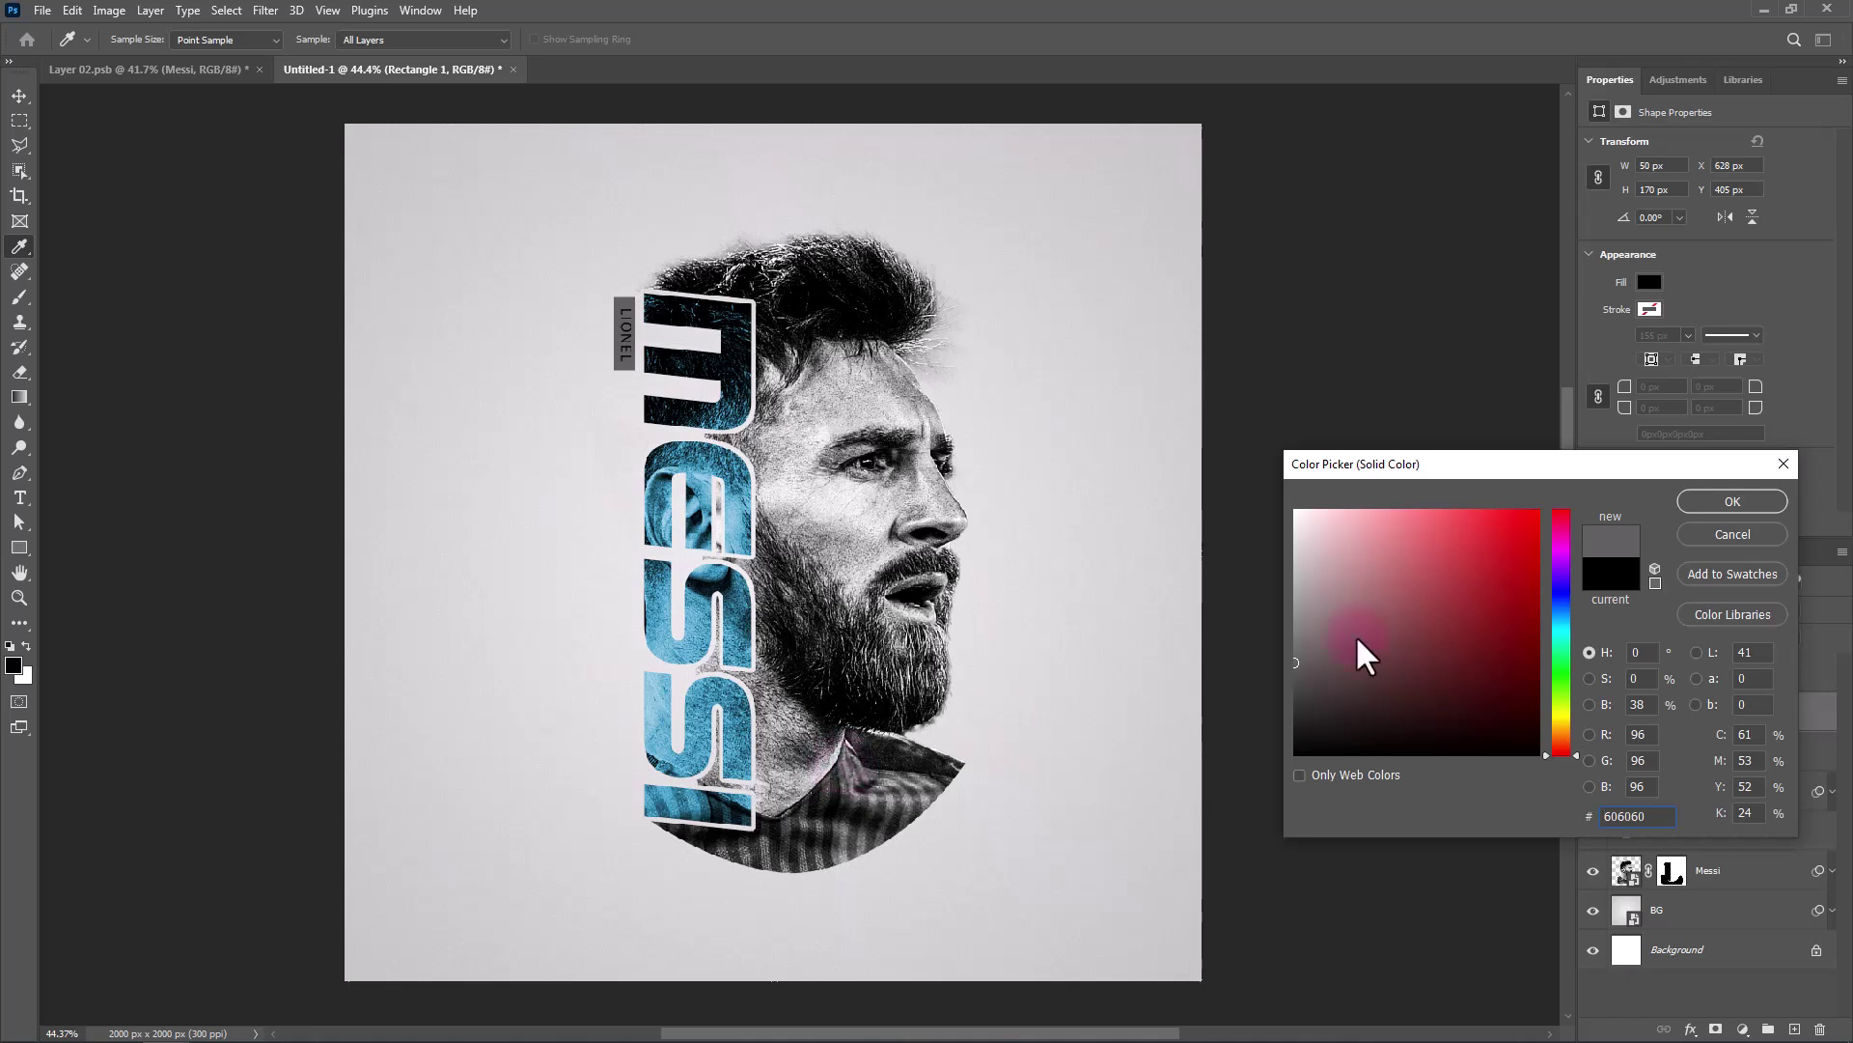
Fill the rectangle behind LIONEL with grey #606060 and set the LIONEL text colour to white.
click(1704, 513)
click(1627, 674)
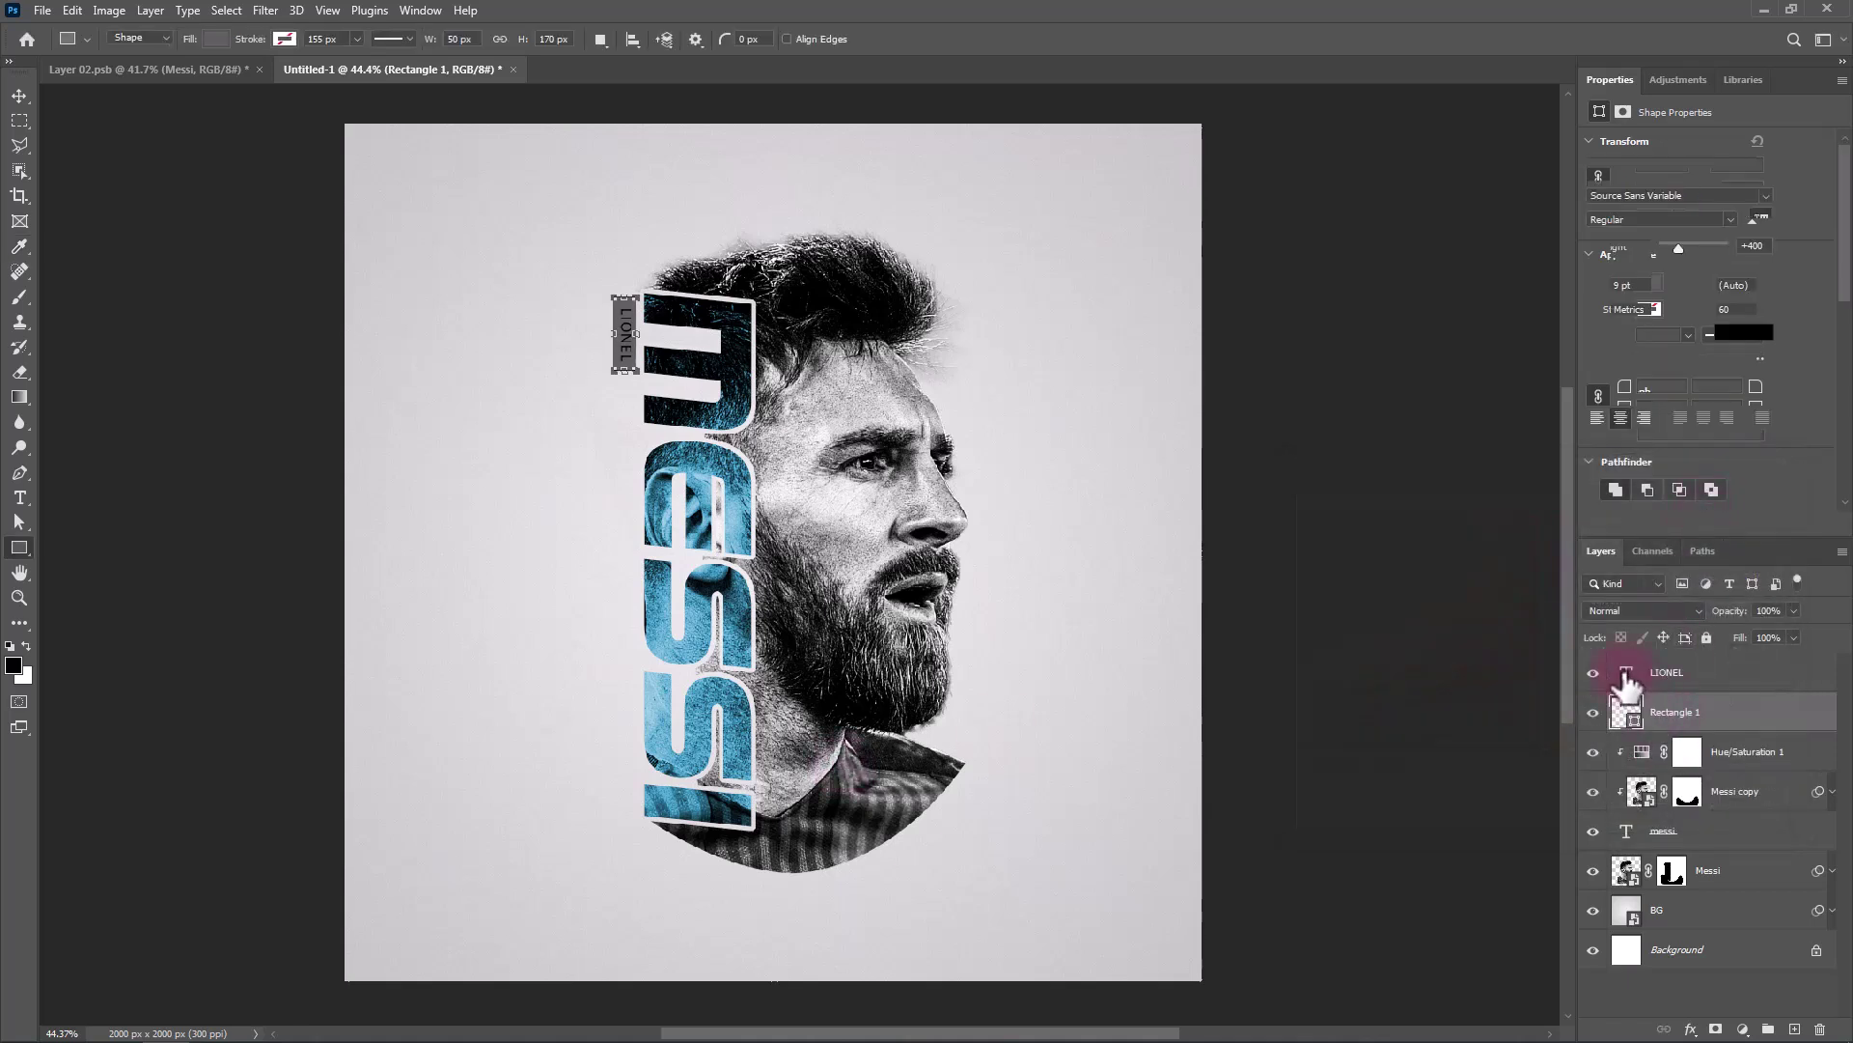
key(t)
click(773, 39)
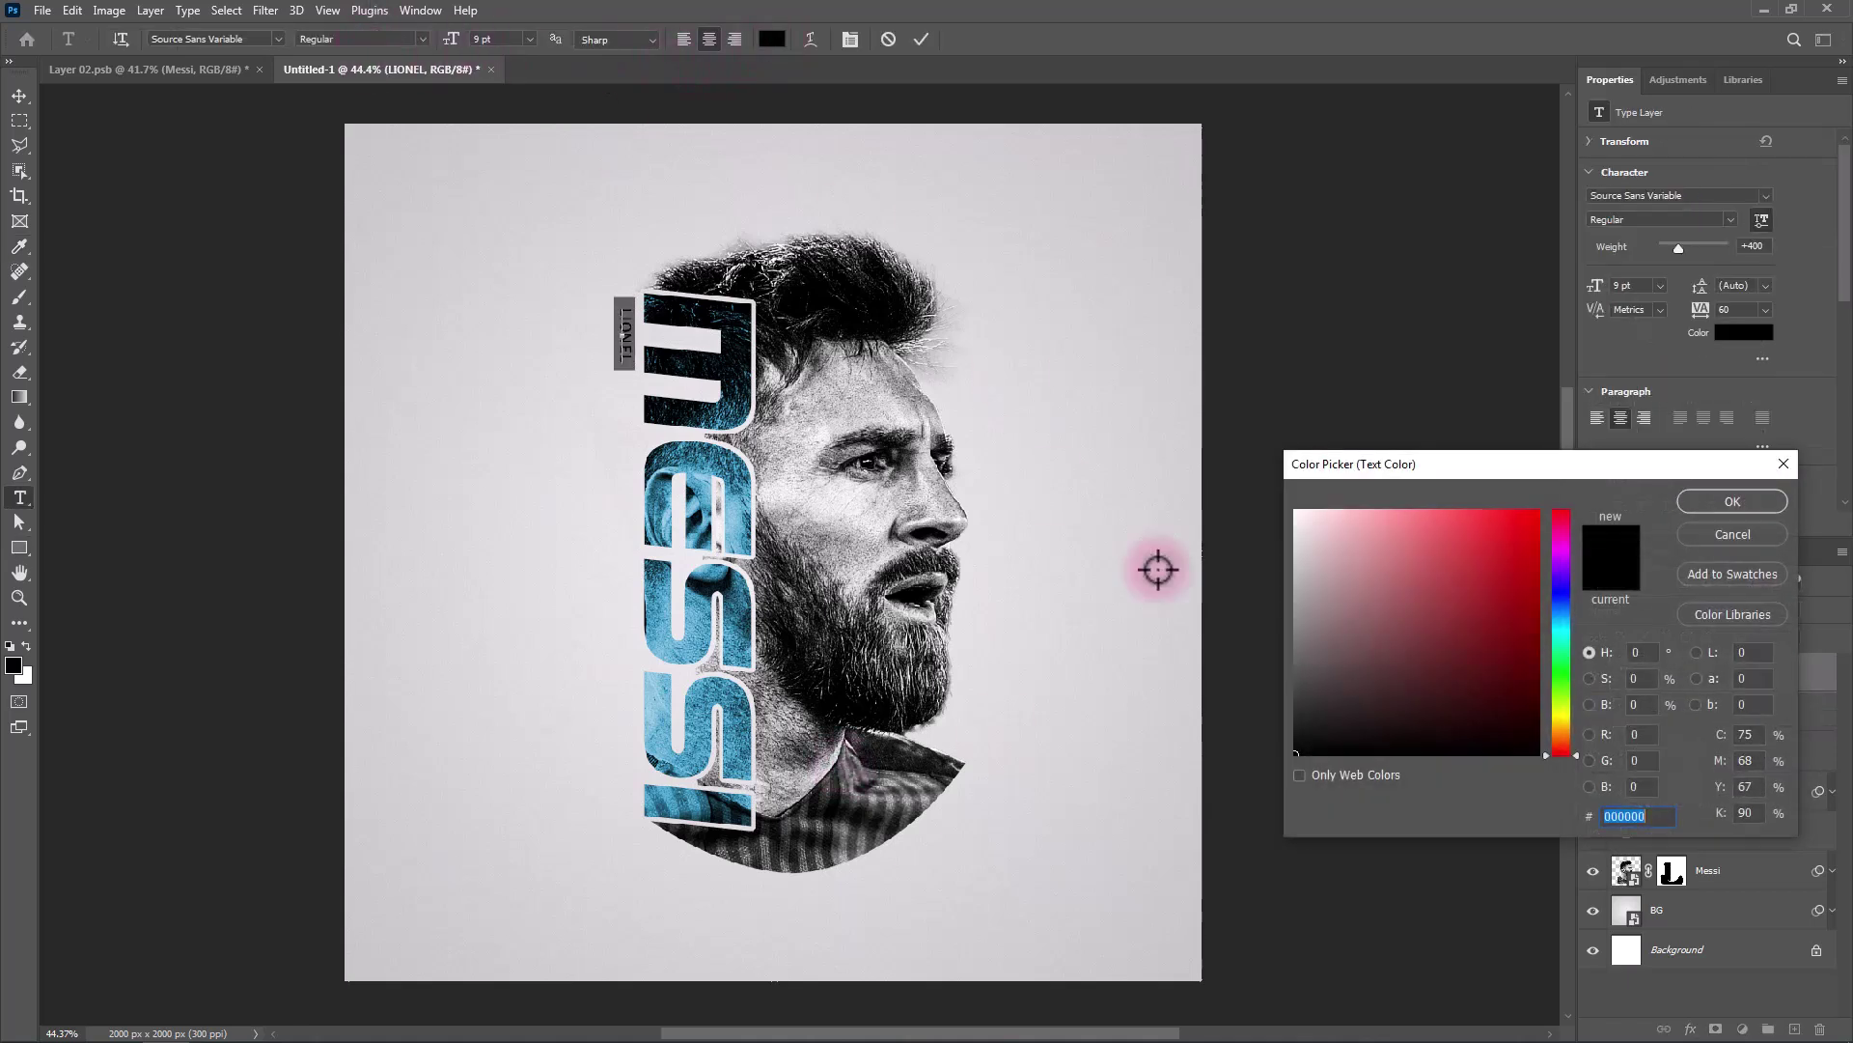
drag(1366, 562, 1285, 480)
click(1731, 501)
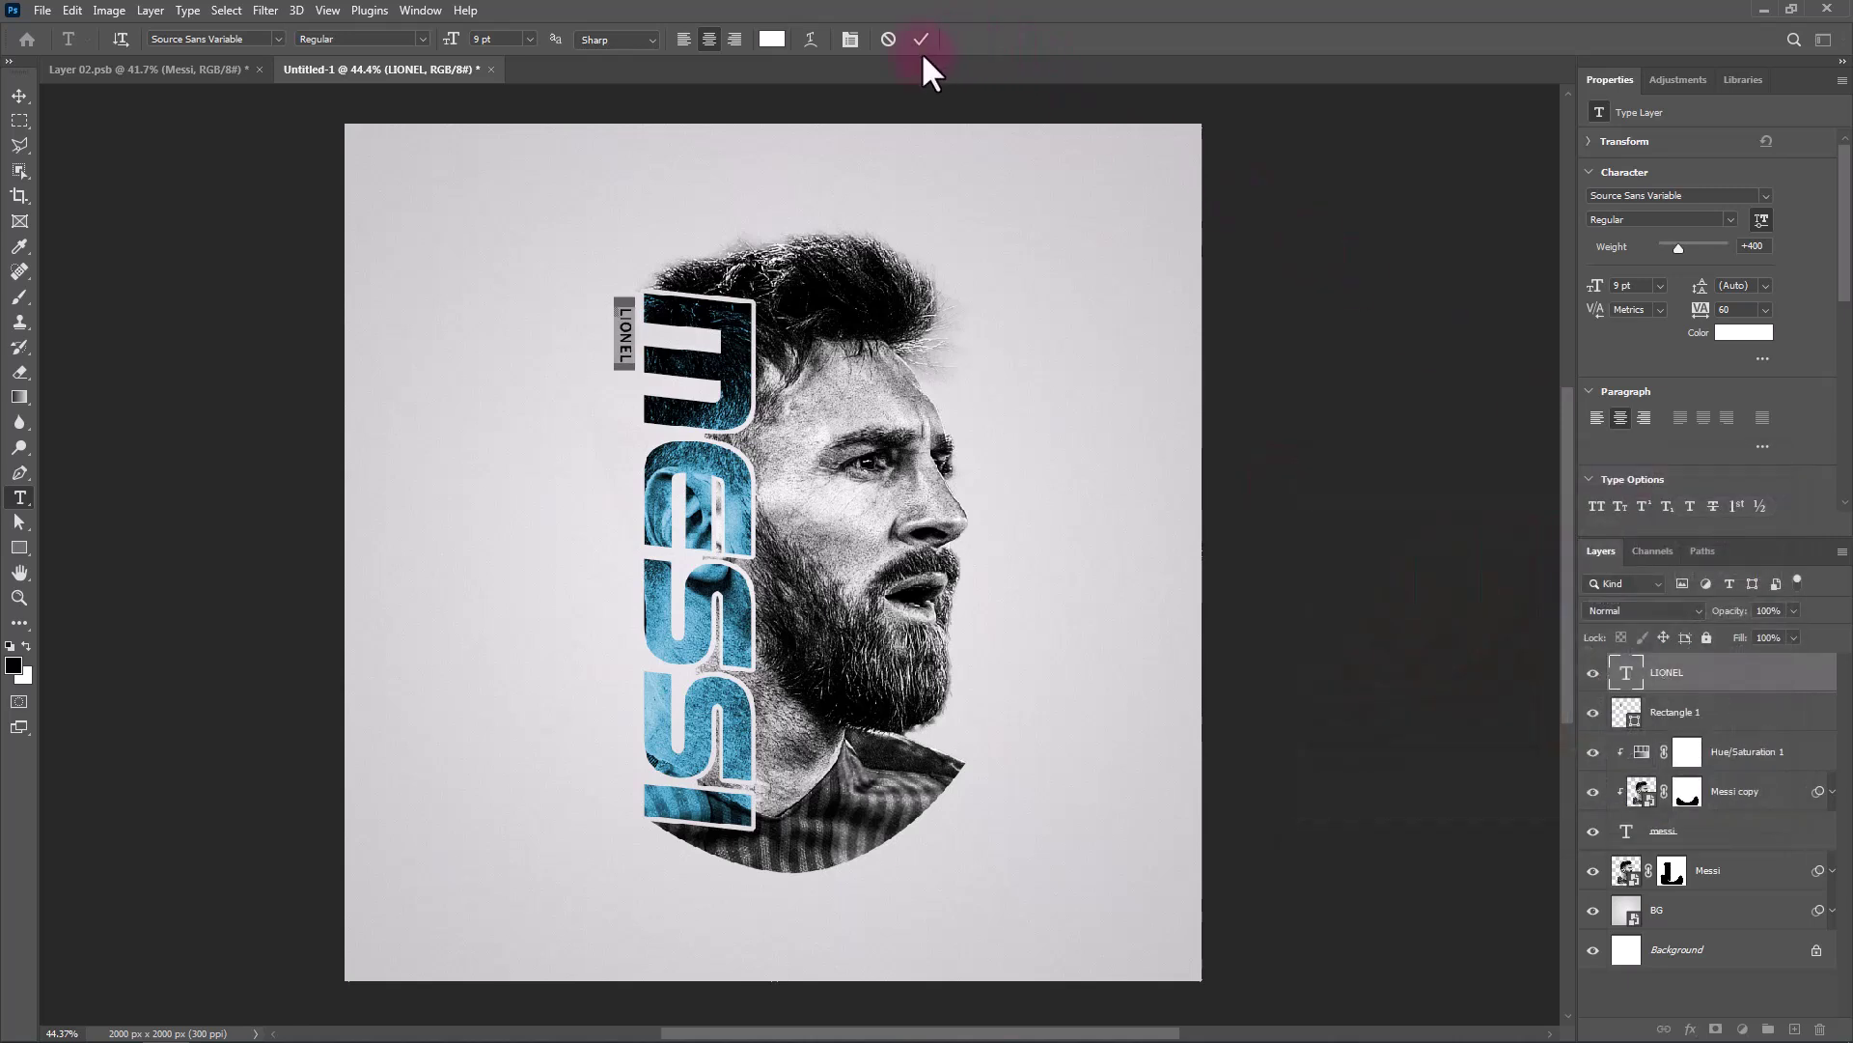
Commit the LIONEL text edit and select the LIONEL text layer together with its backing rectangle.
click(923, 38)
key(u)
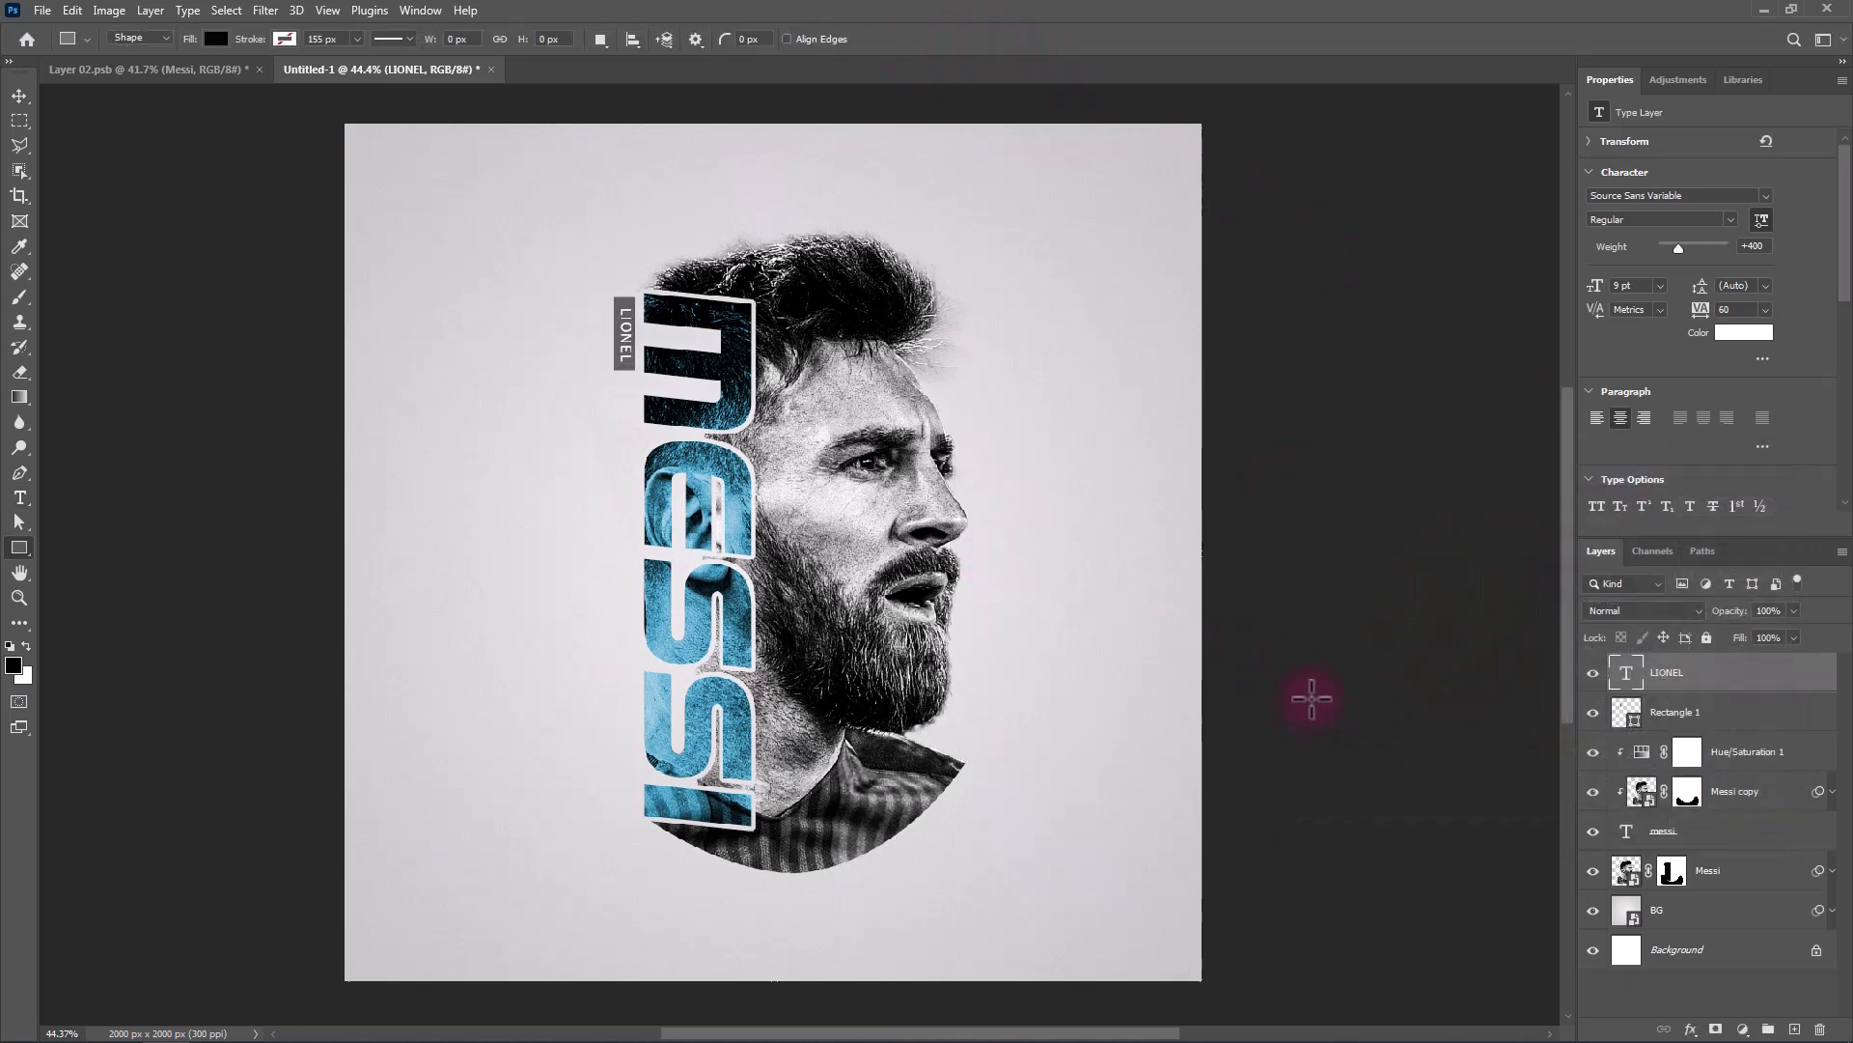
shift+click(1737, 726)
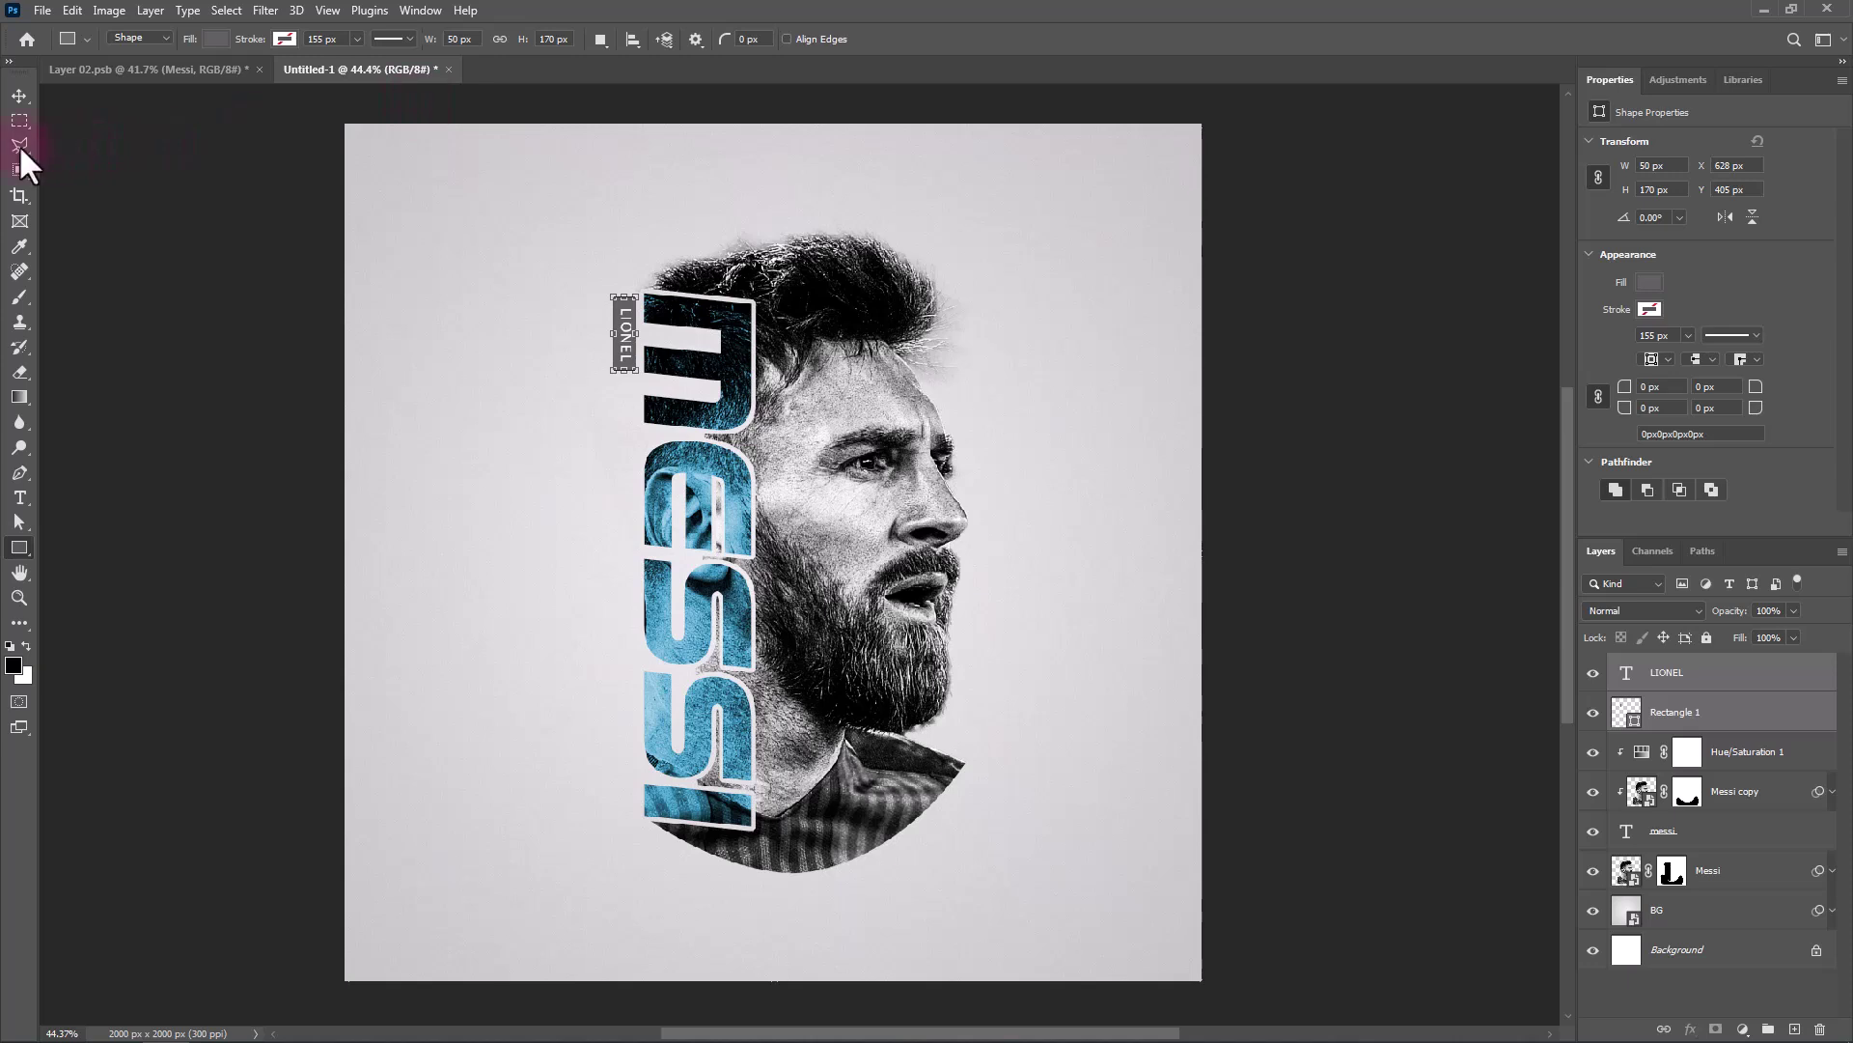
click(10, 97)
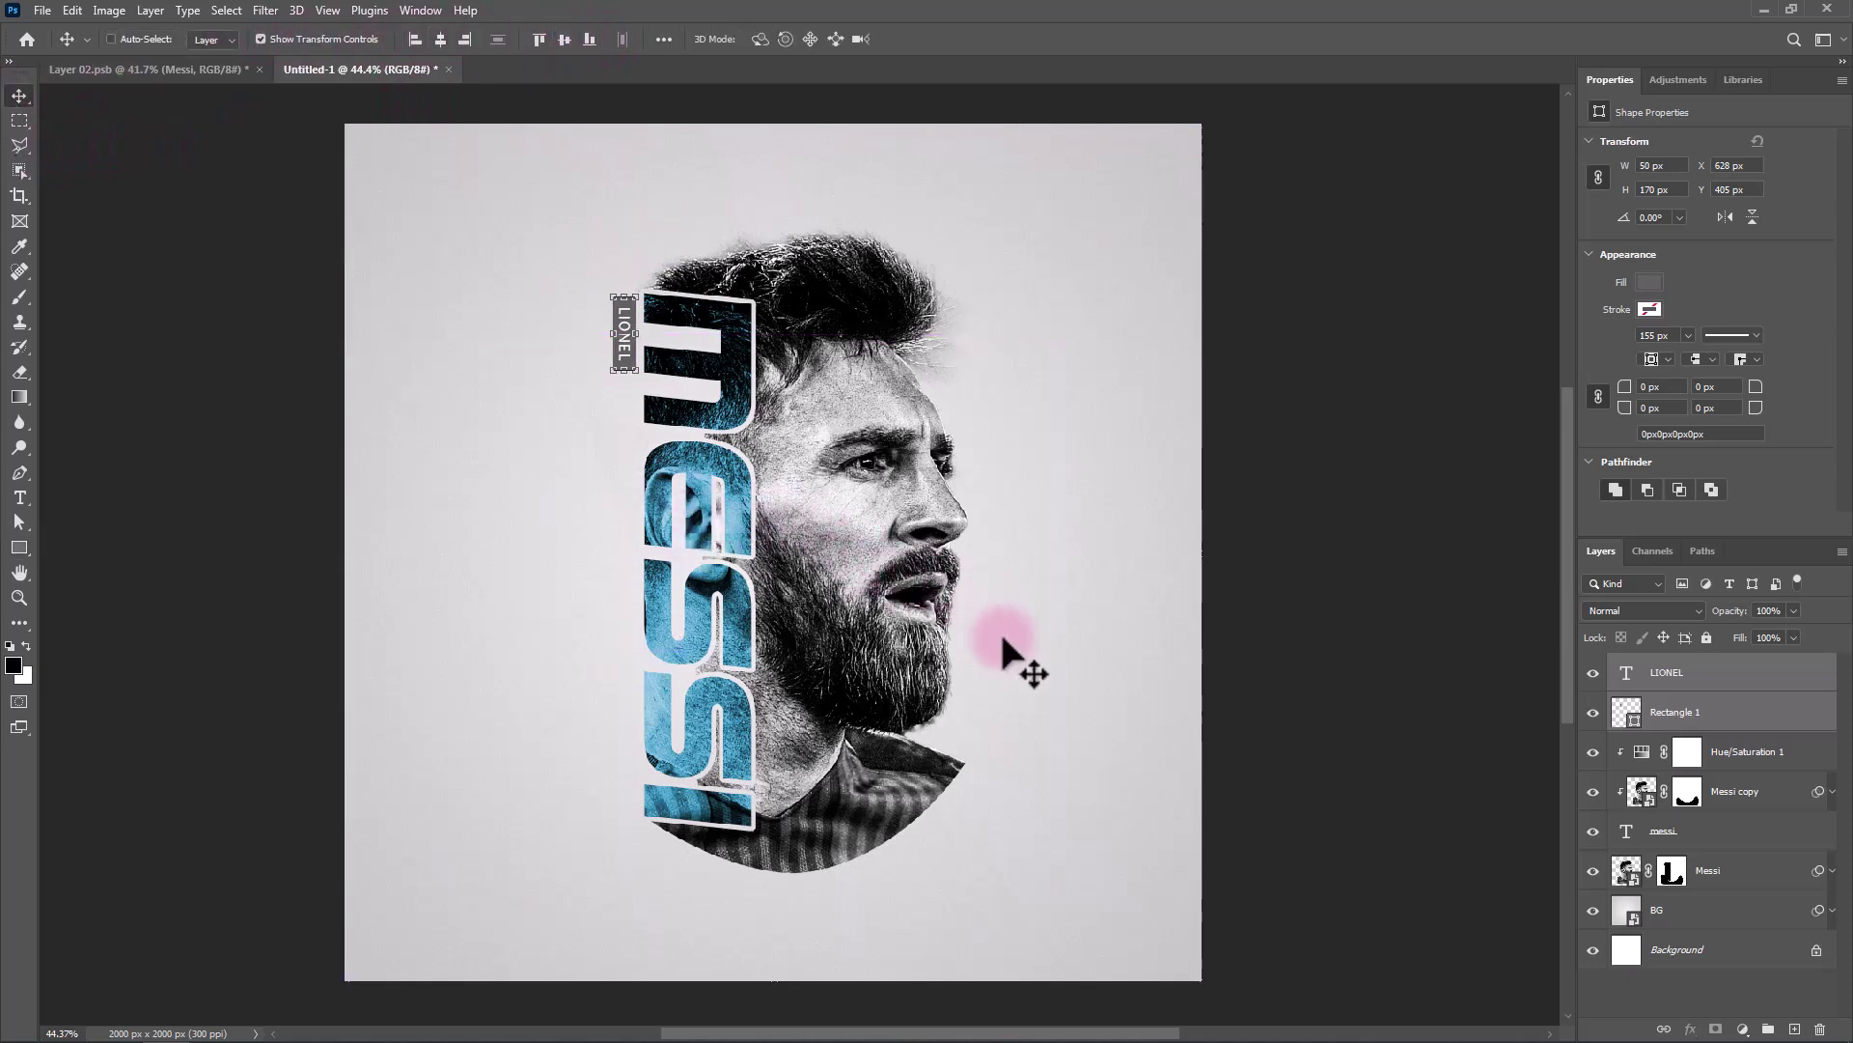
Make BG the active layer and set up the Ellipse tool with a light blue #45c5ff fill.
ctrl+click(1085, 737)
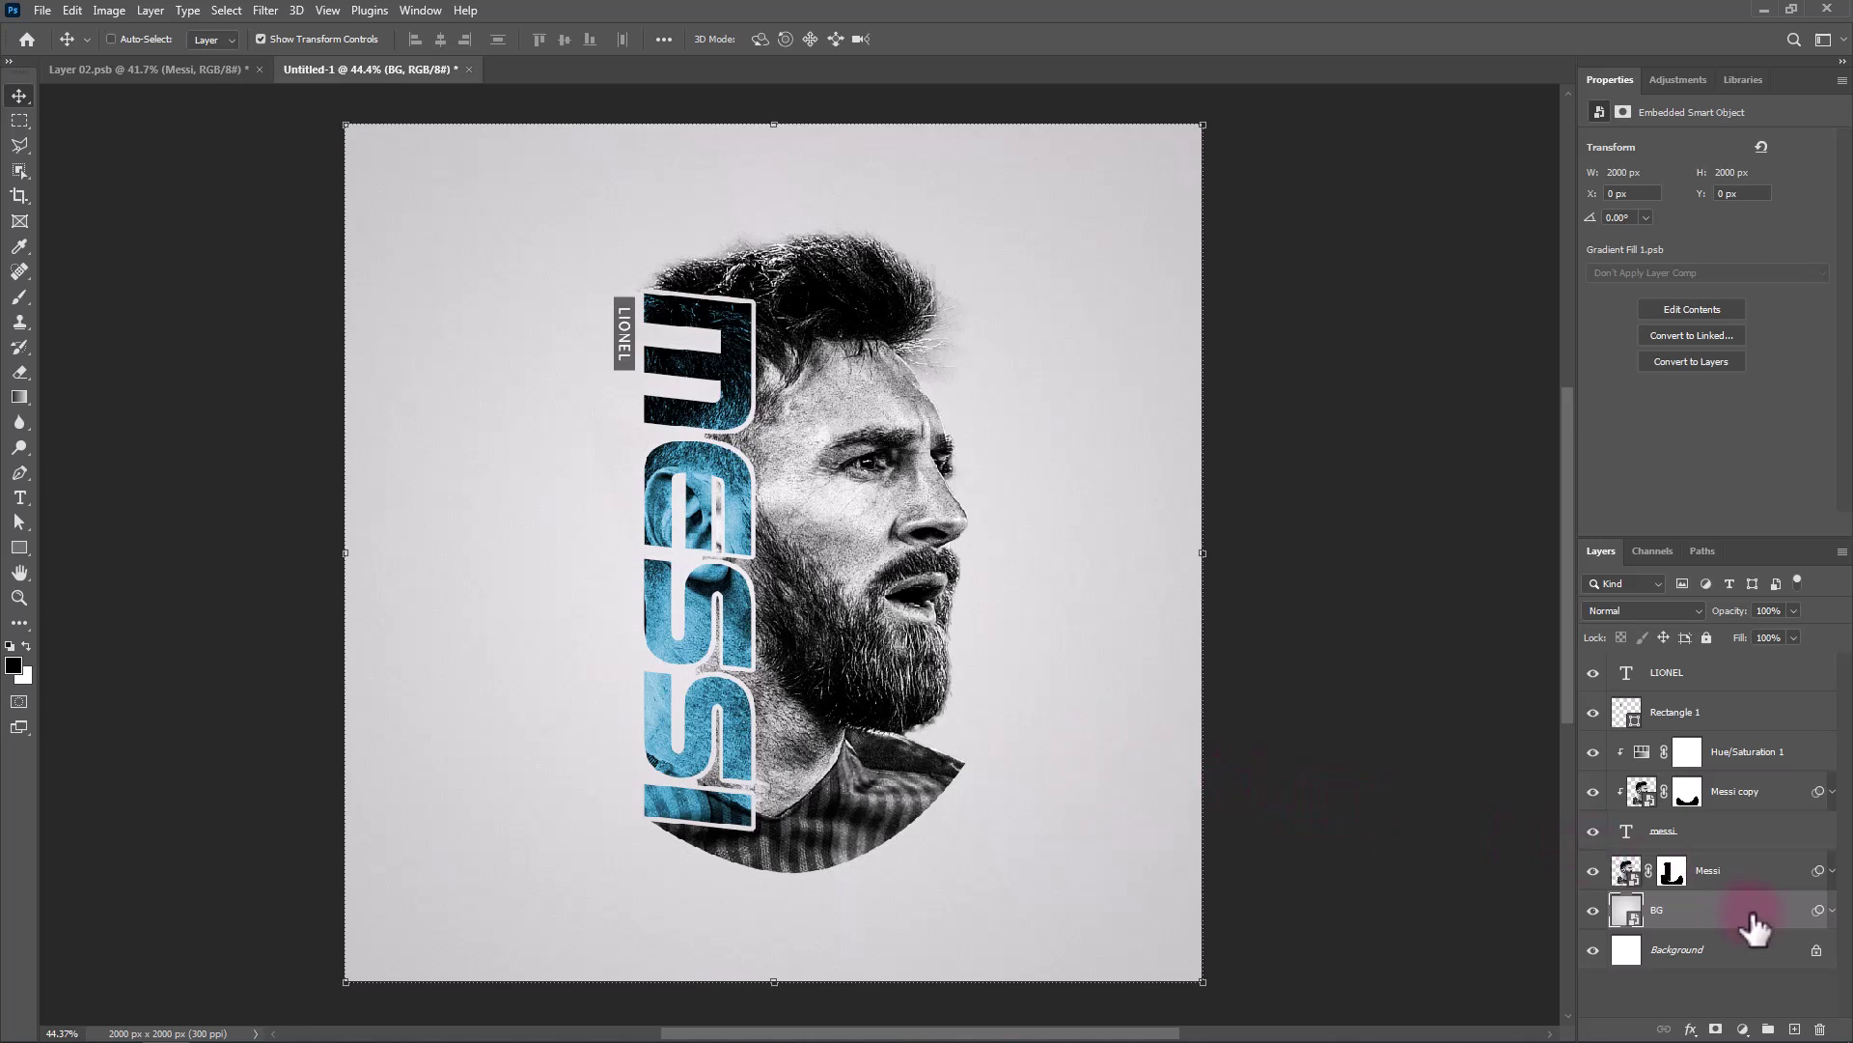
right_click(16, 548)
click(79, 566)
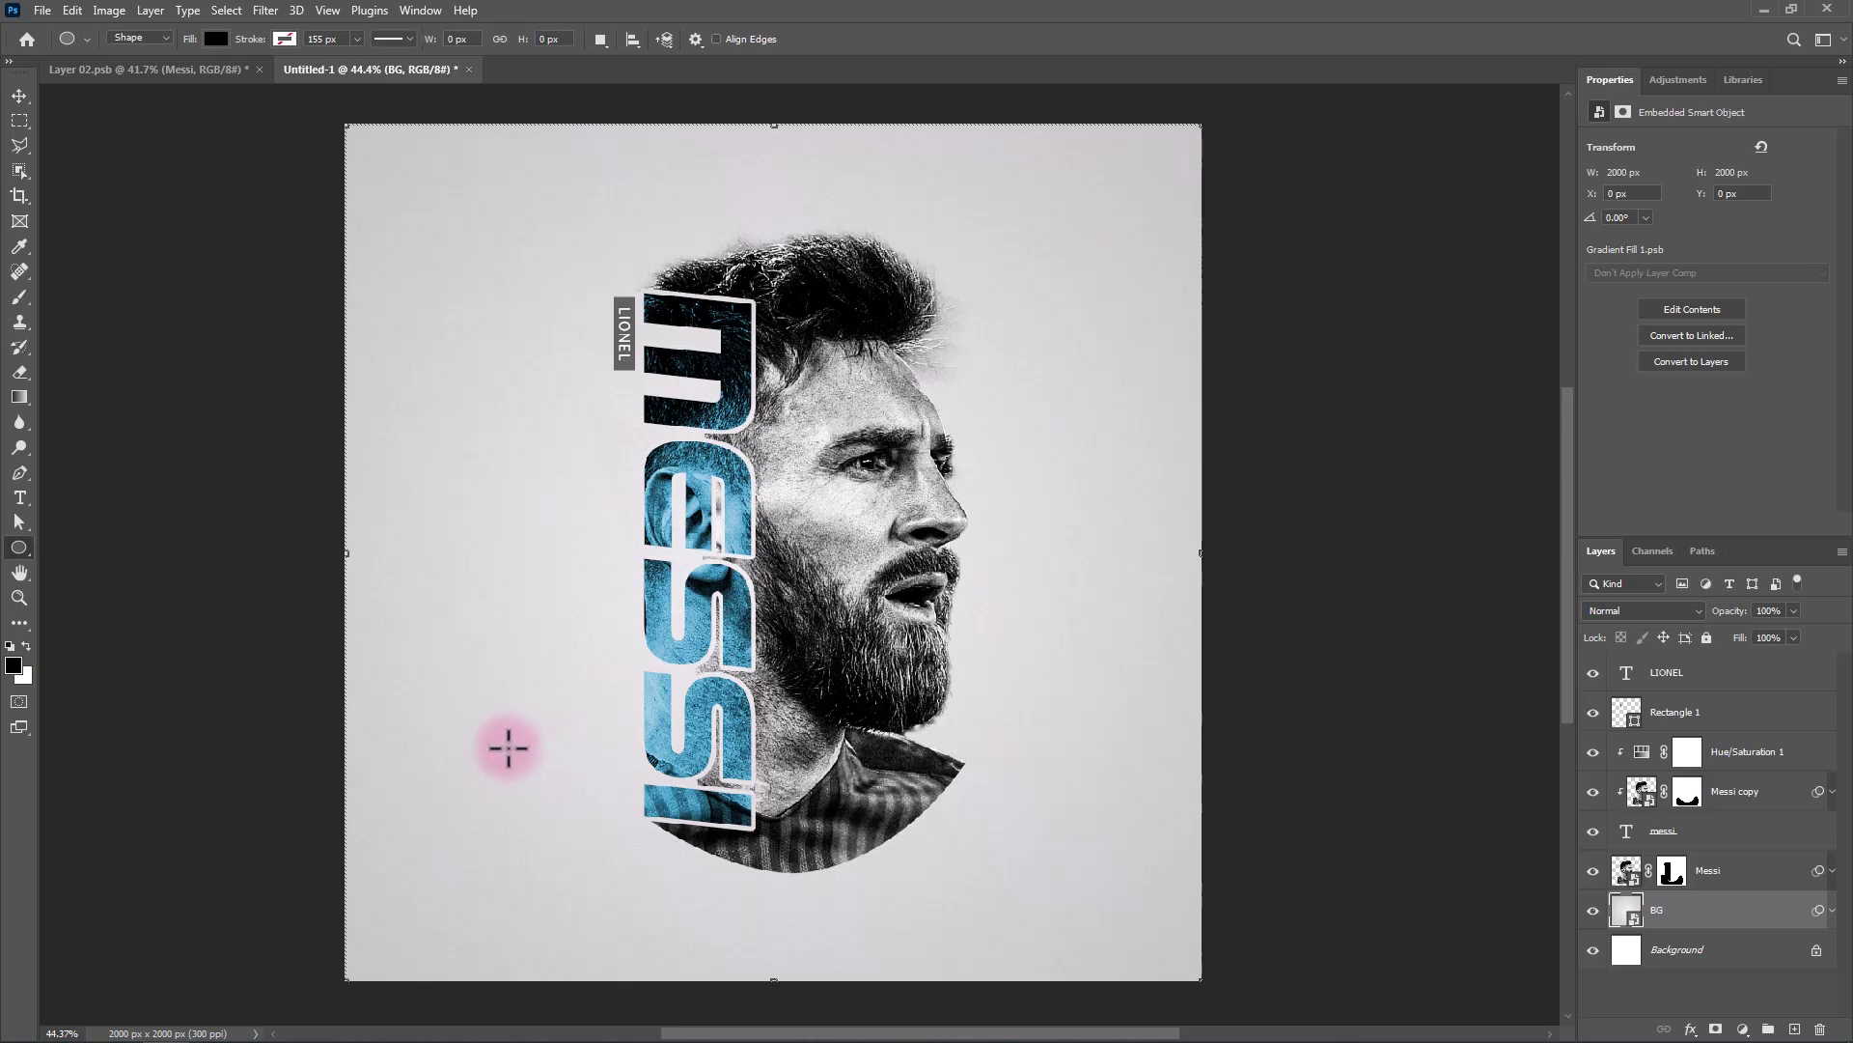
click(216, 40)
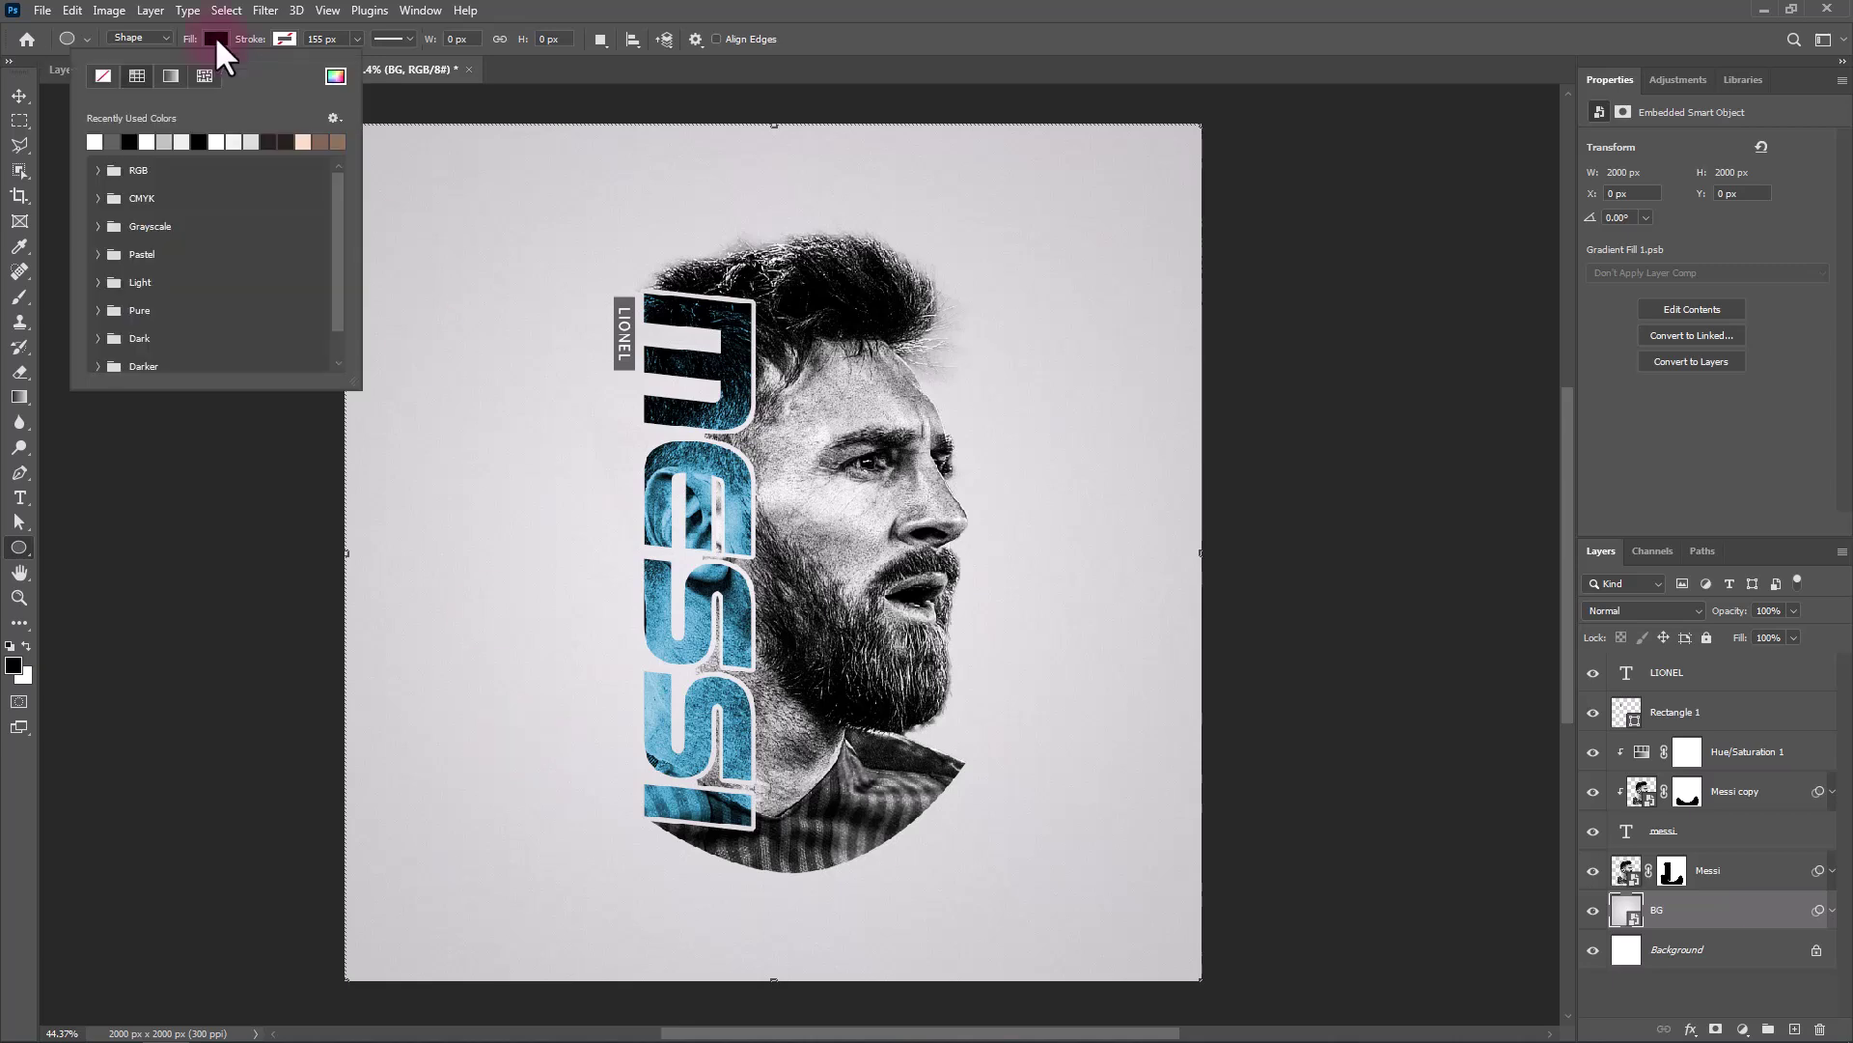
click(335, 75)
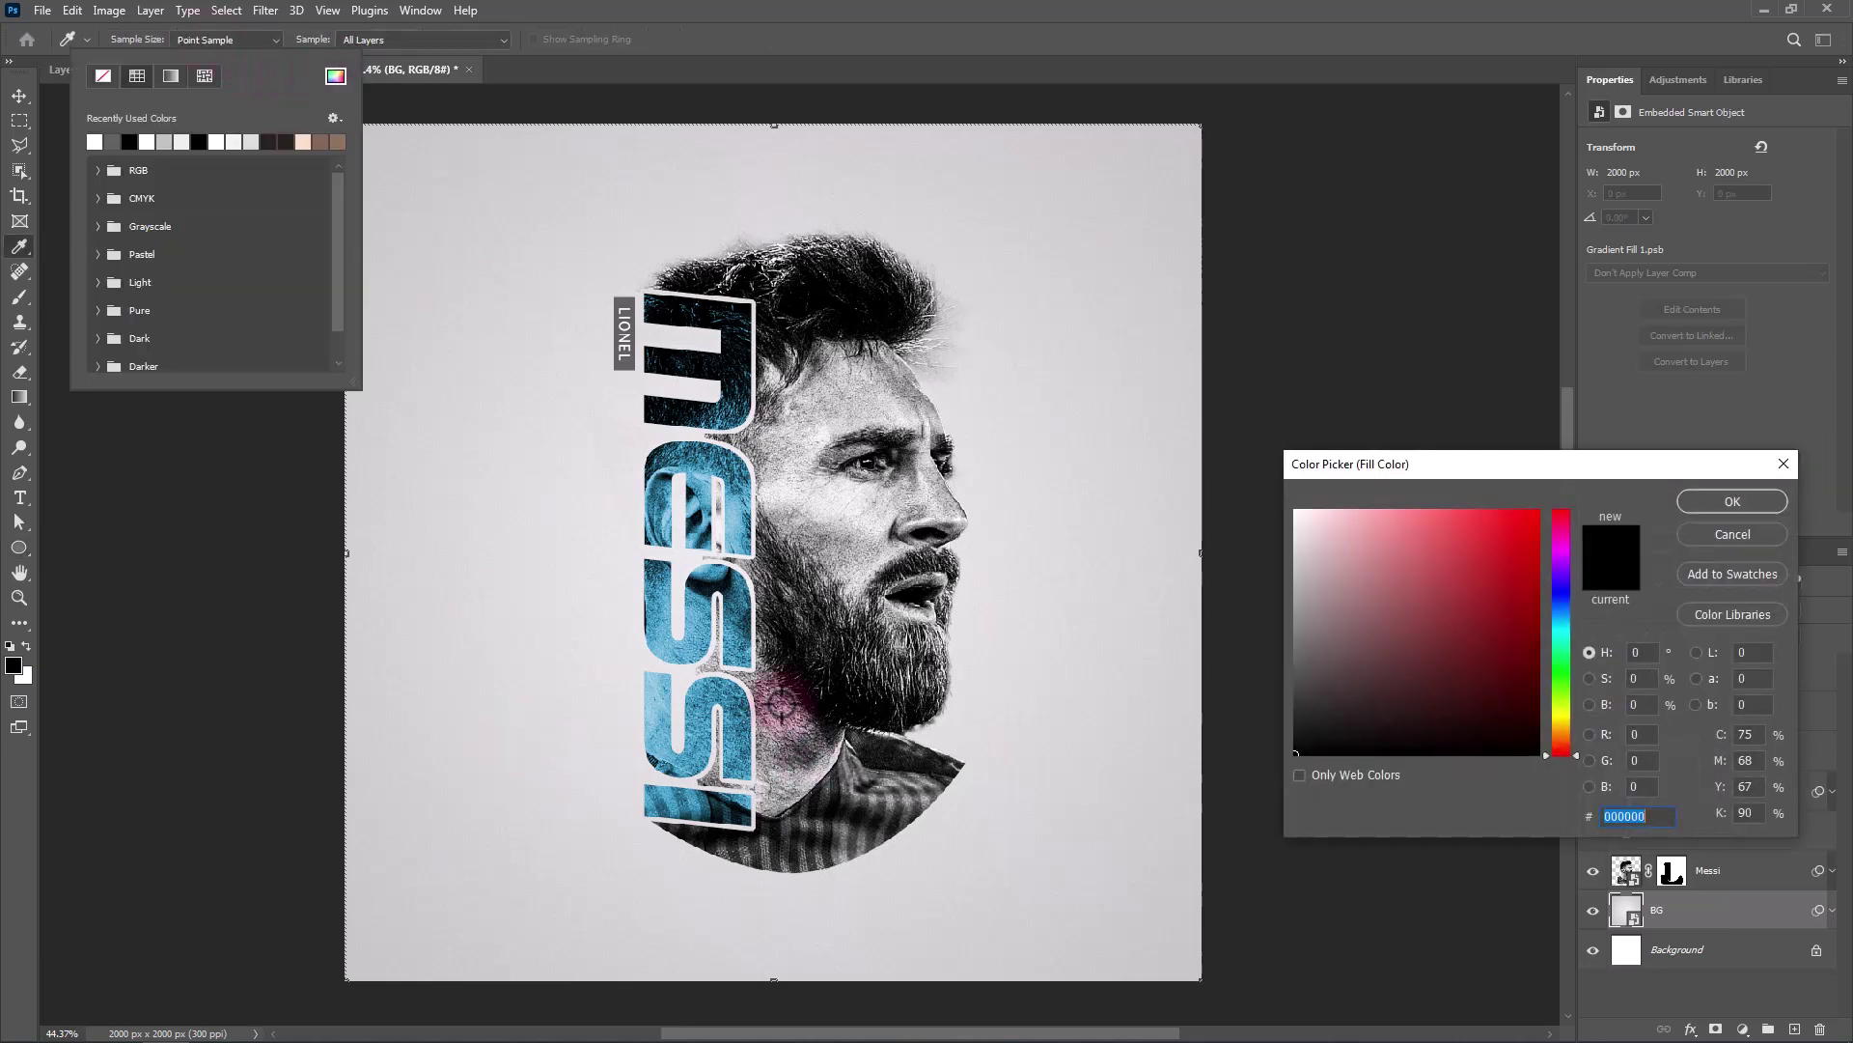
click(746, 625)
drag(1465, 684, 1472, 490)
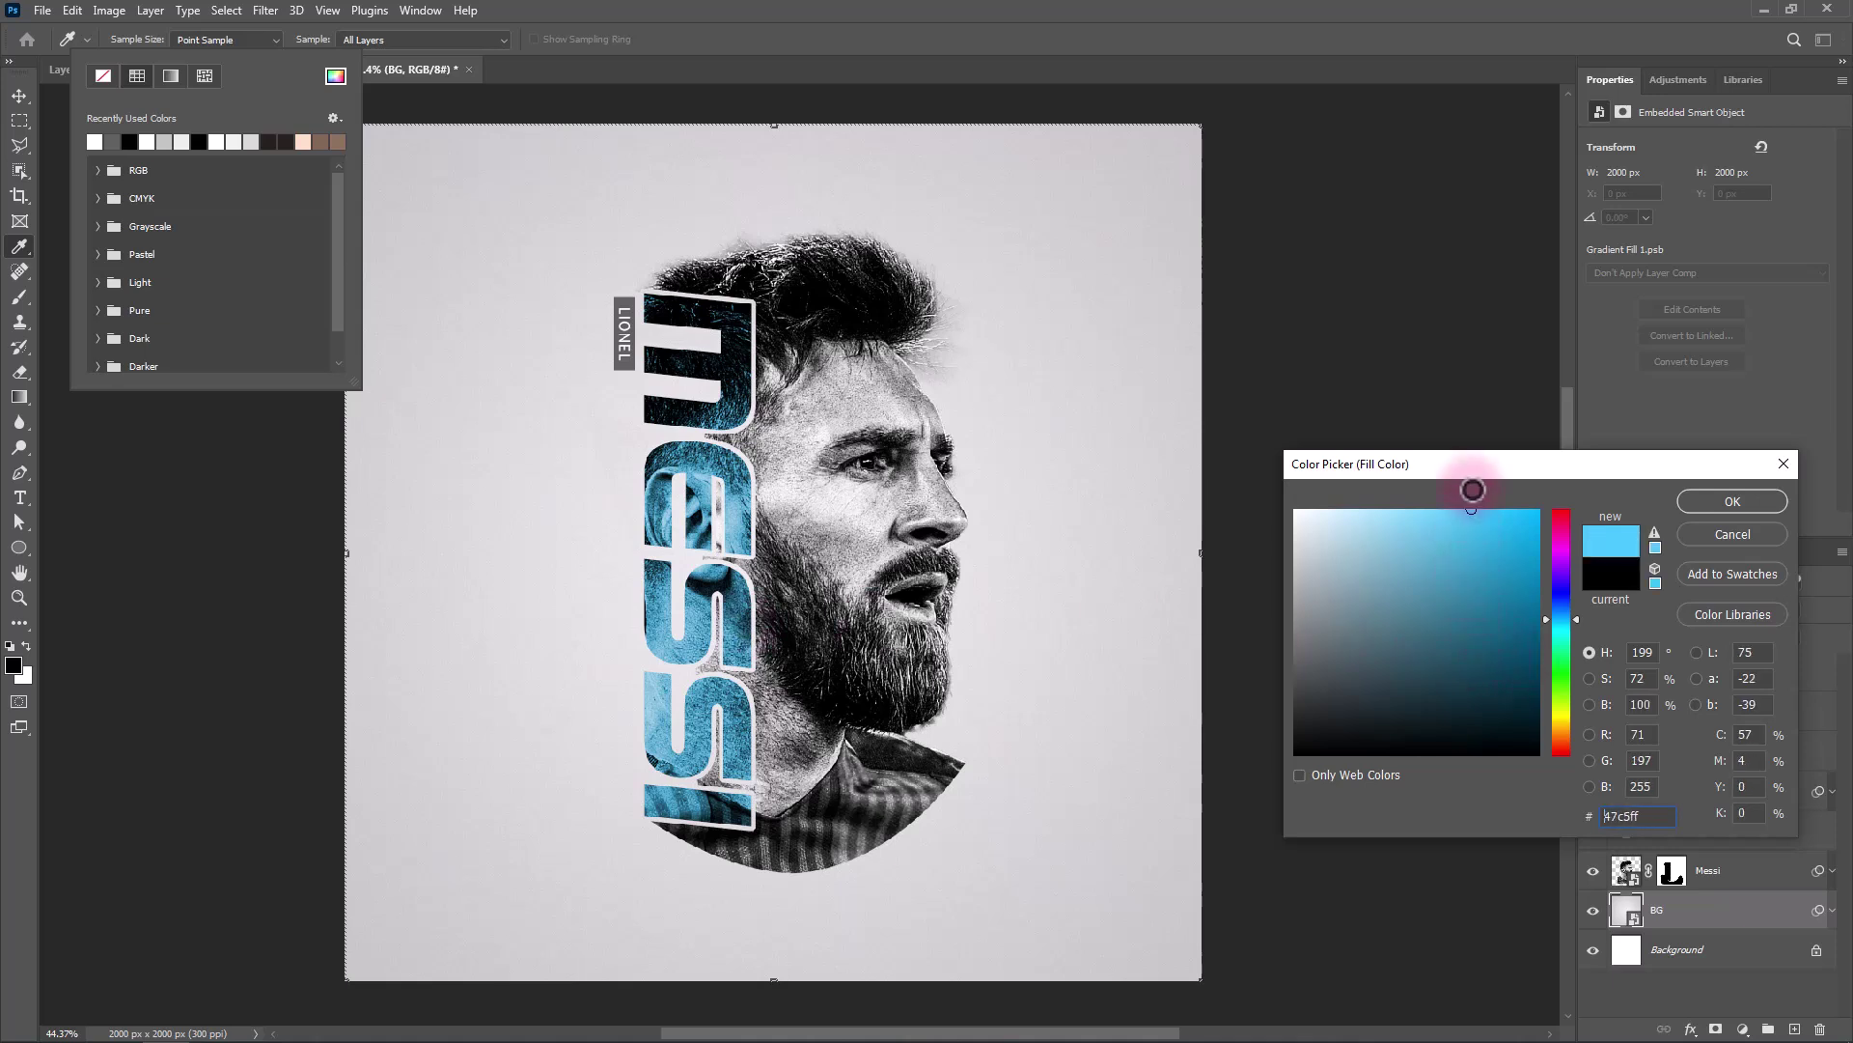
click(1732, 502)
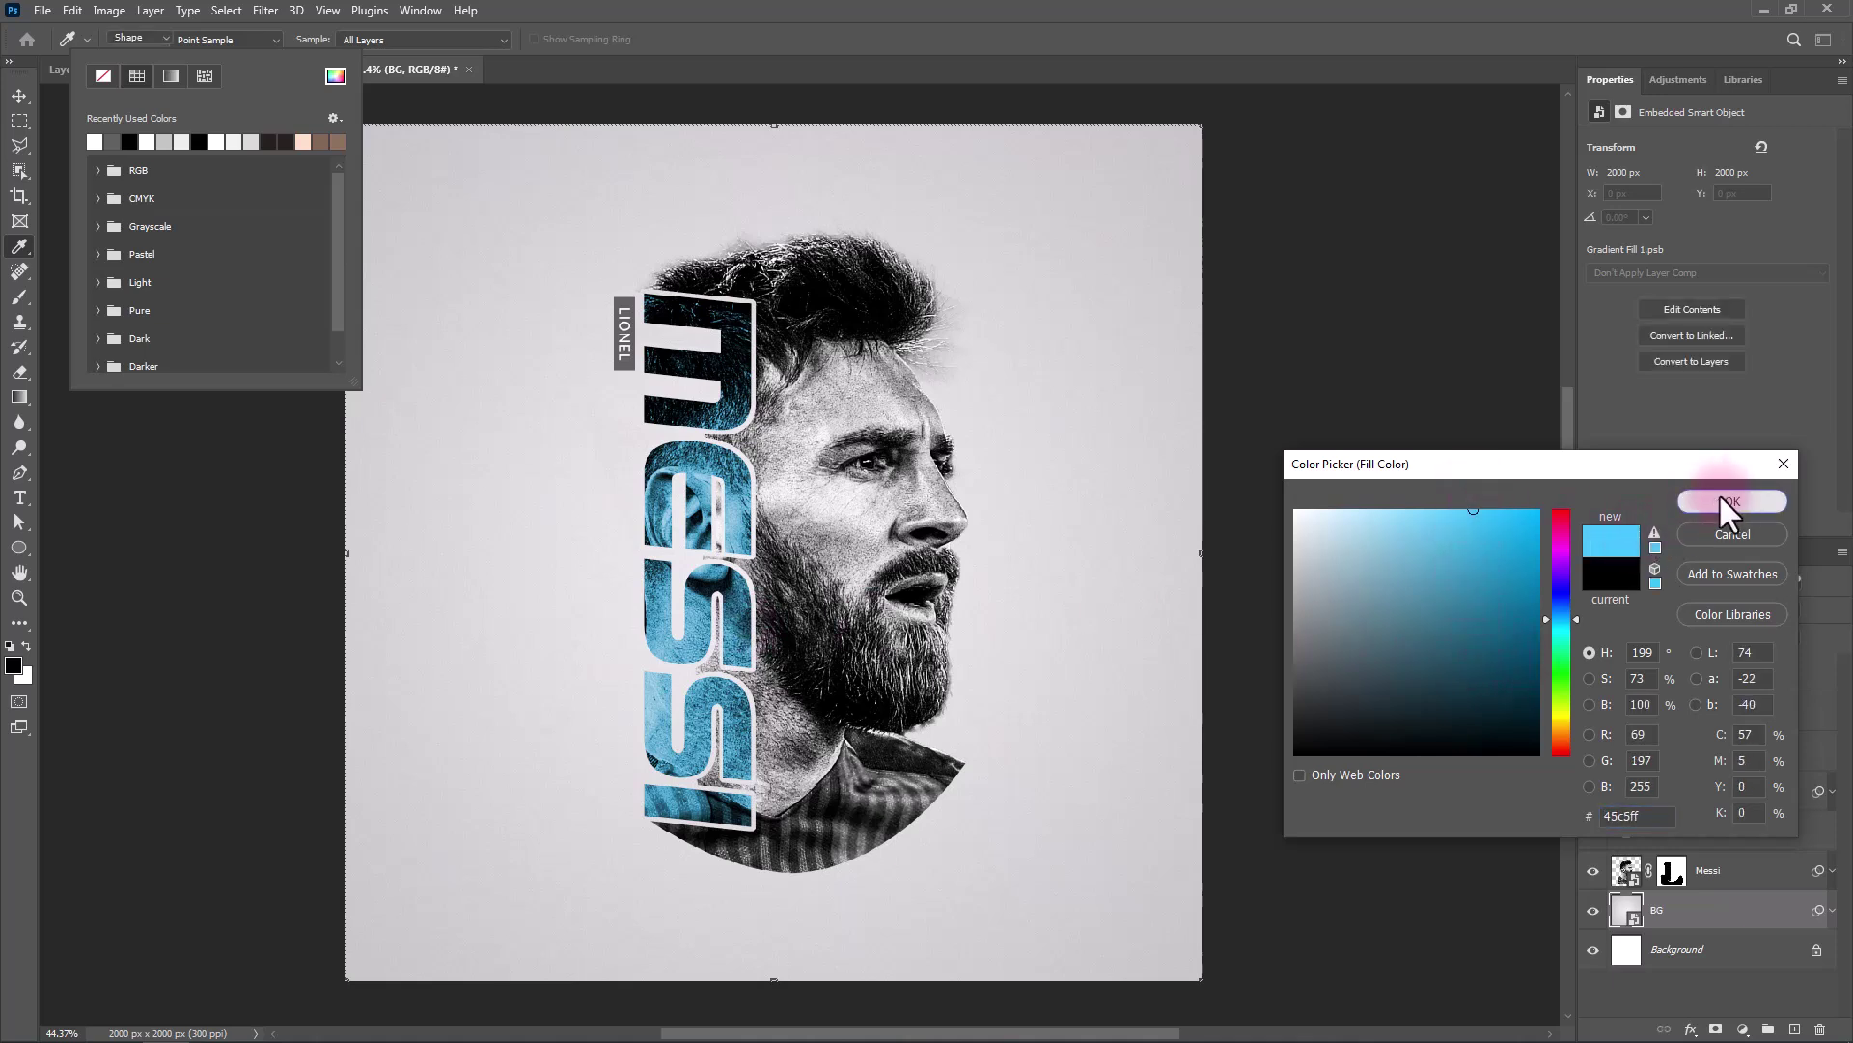
click(804, 15)
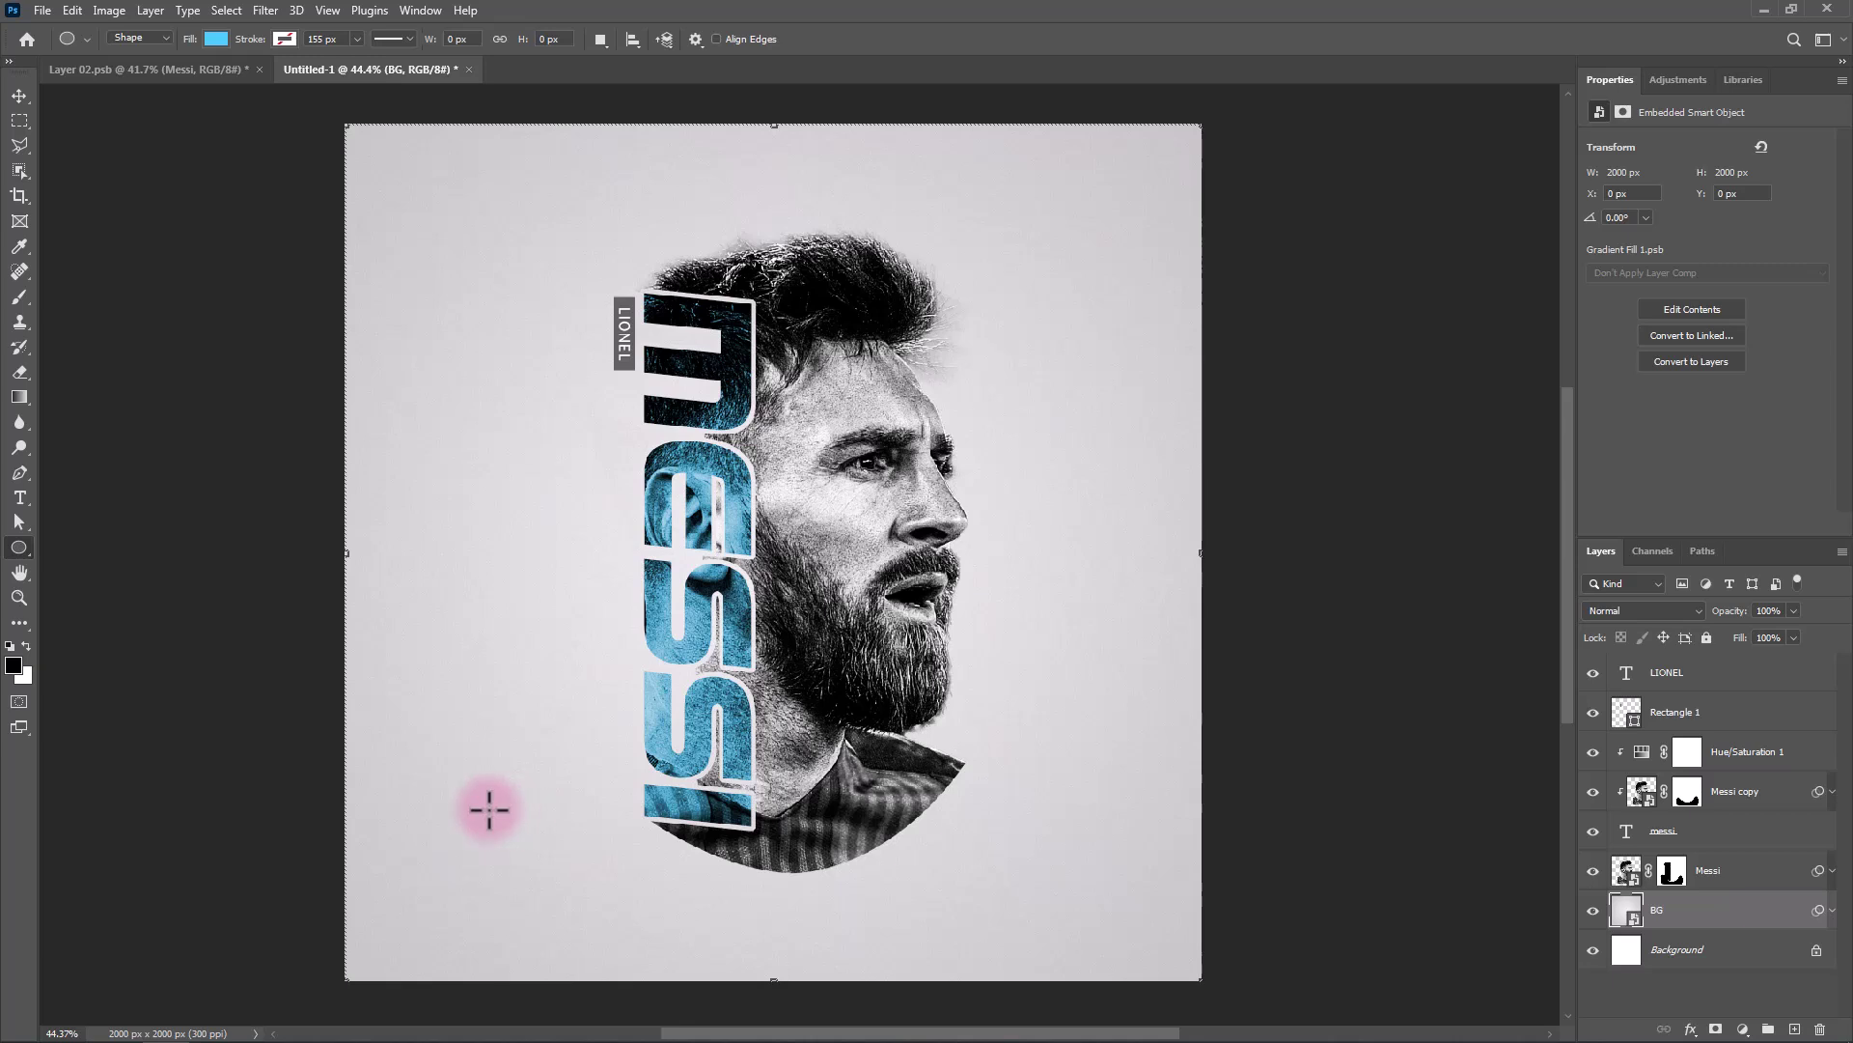
Draw a circle about 658 px wide in the canvas's lower-left corner and set its blend mode to Multiply.
mouse_move(324, 713)
mouse_down()
mouse_move(682, 975)
mouse_move(637, 951)
mouse_up()
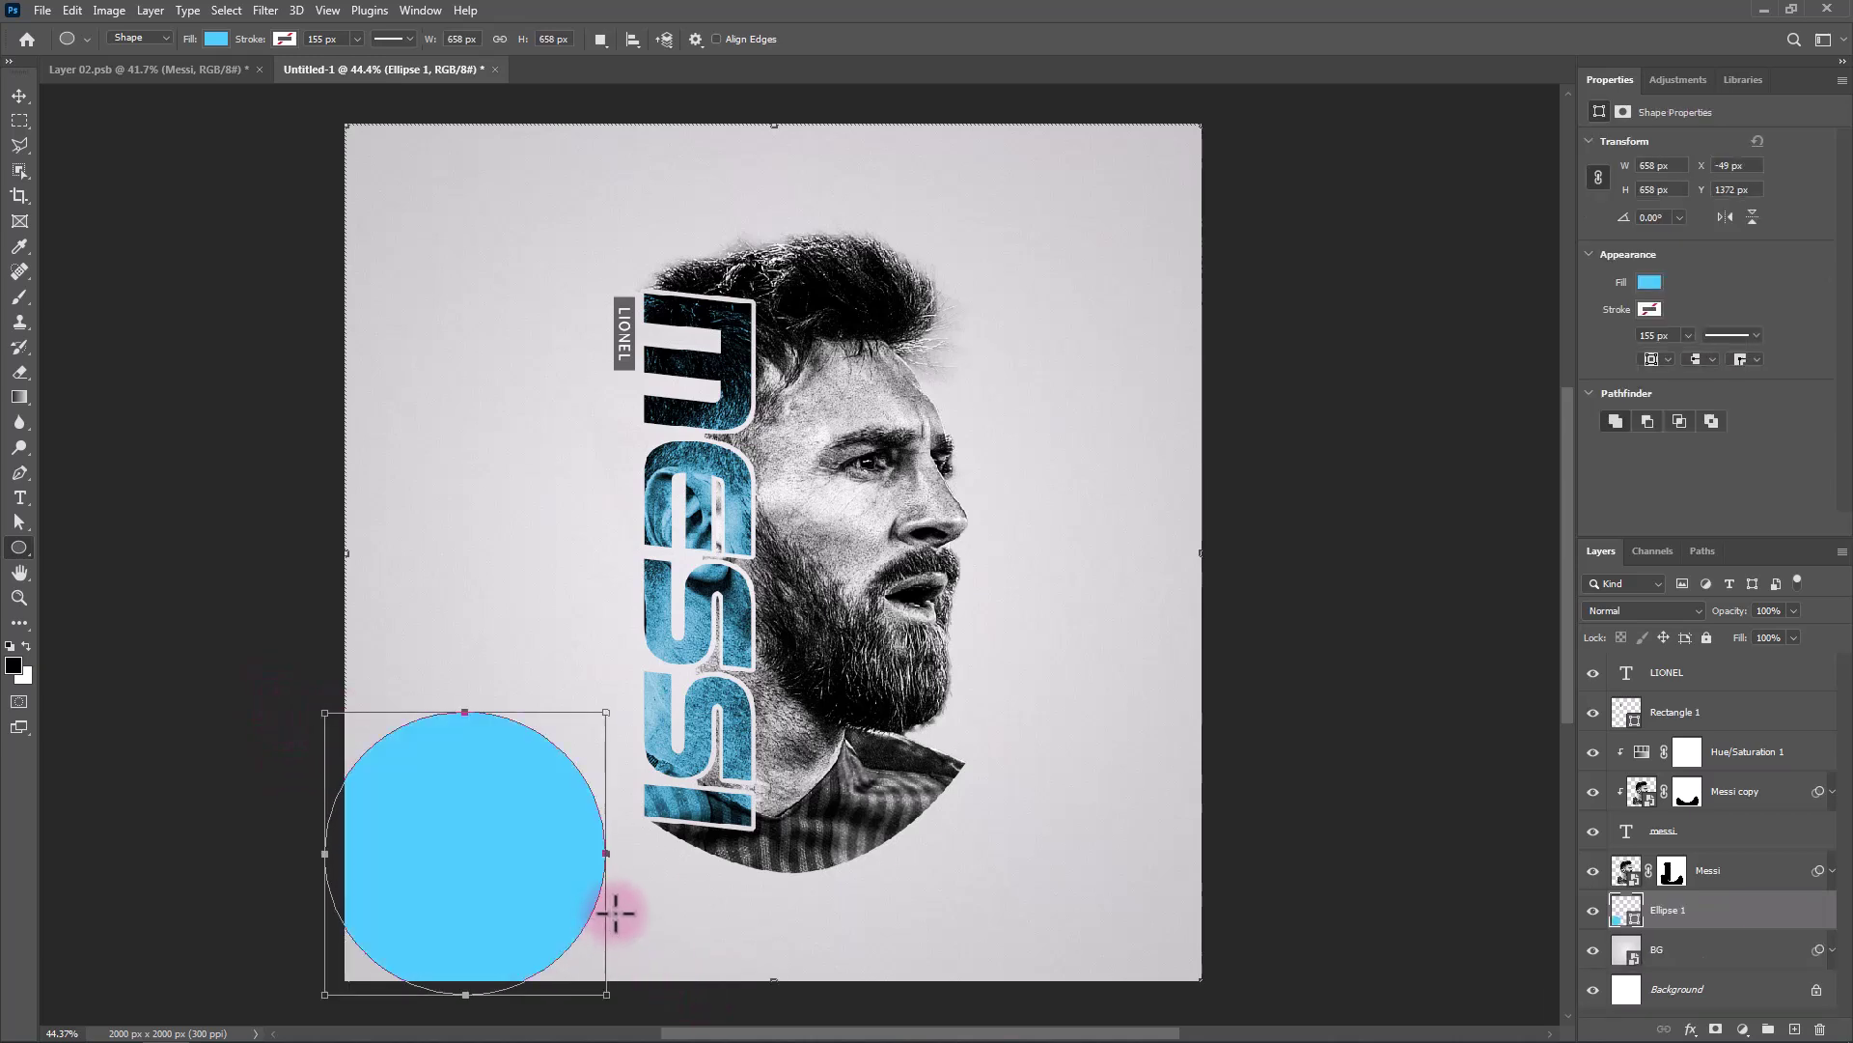
click(1672, 611)
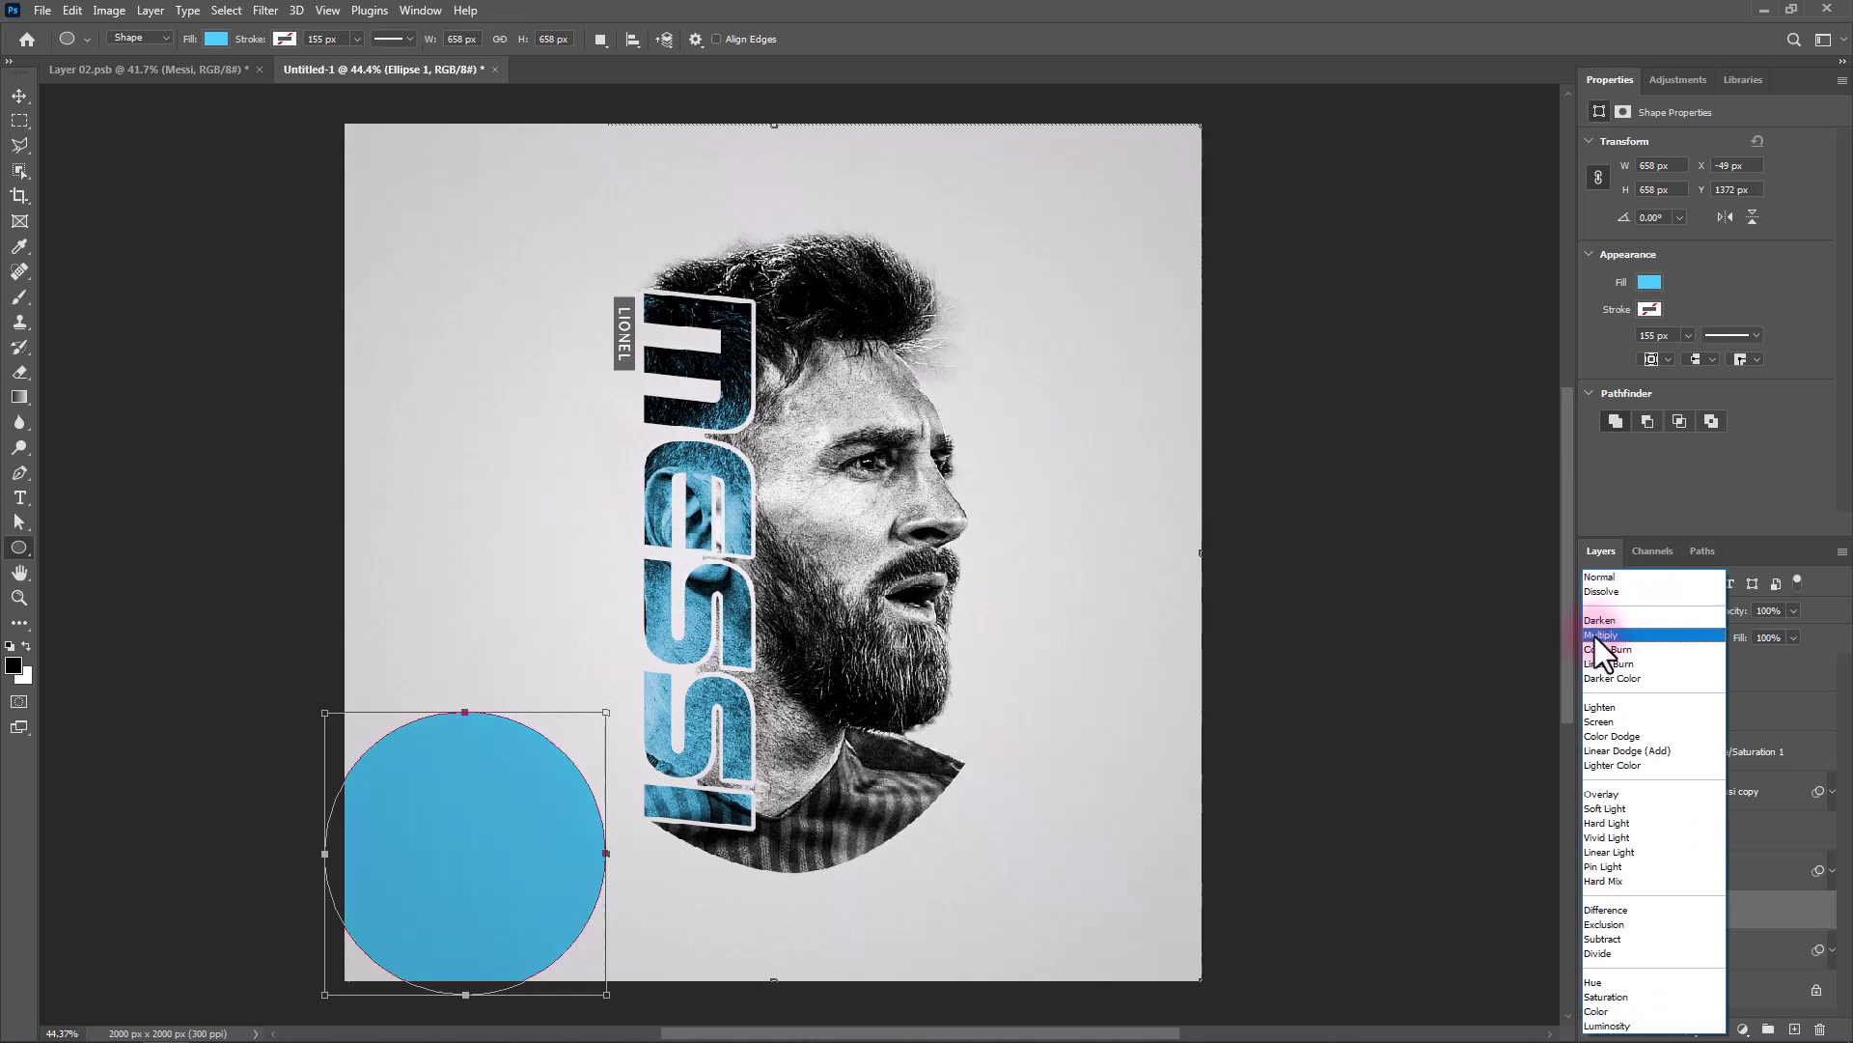
click(1595, 635)
Shift the blue circle further into the lower-left corner and place a copy scaled to about 122 px near the canvas's upper-right corner.
click(18, 98)
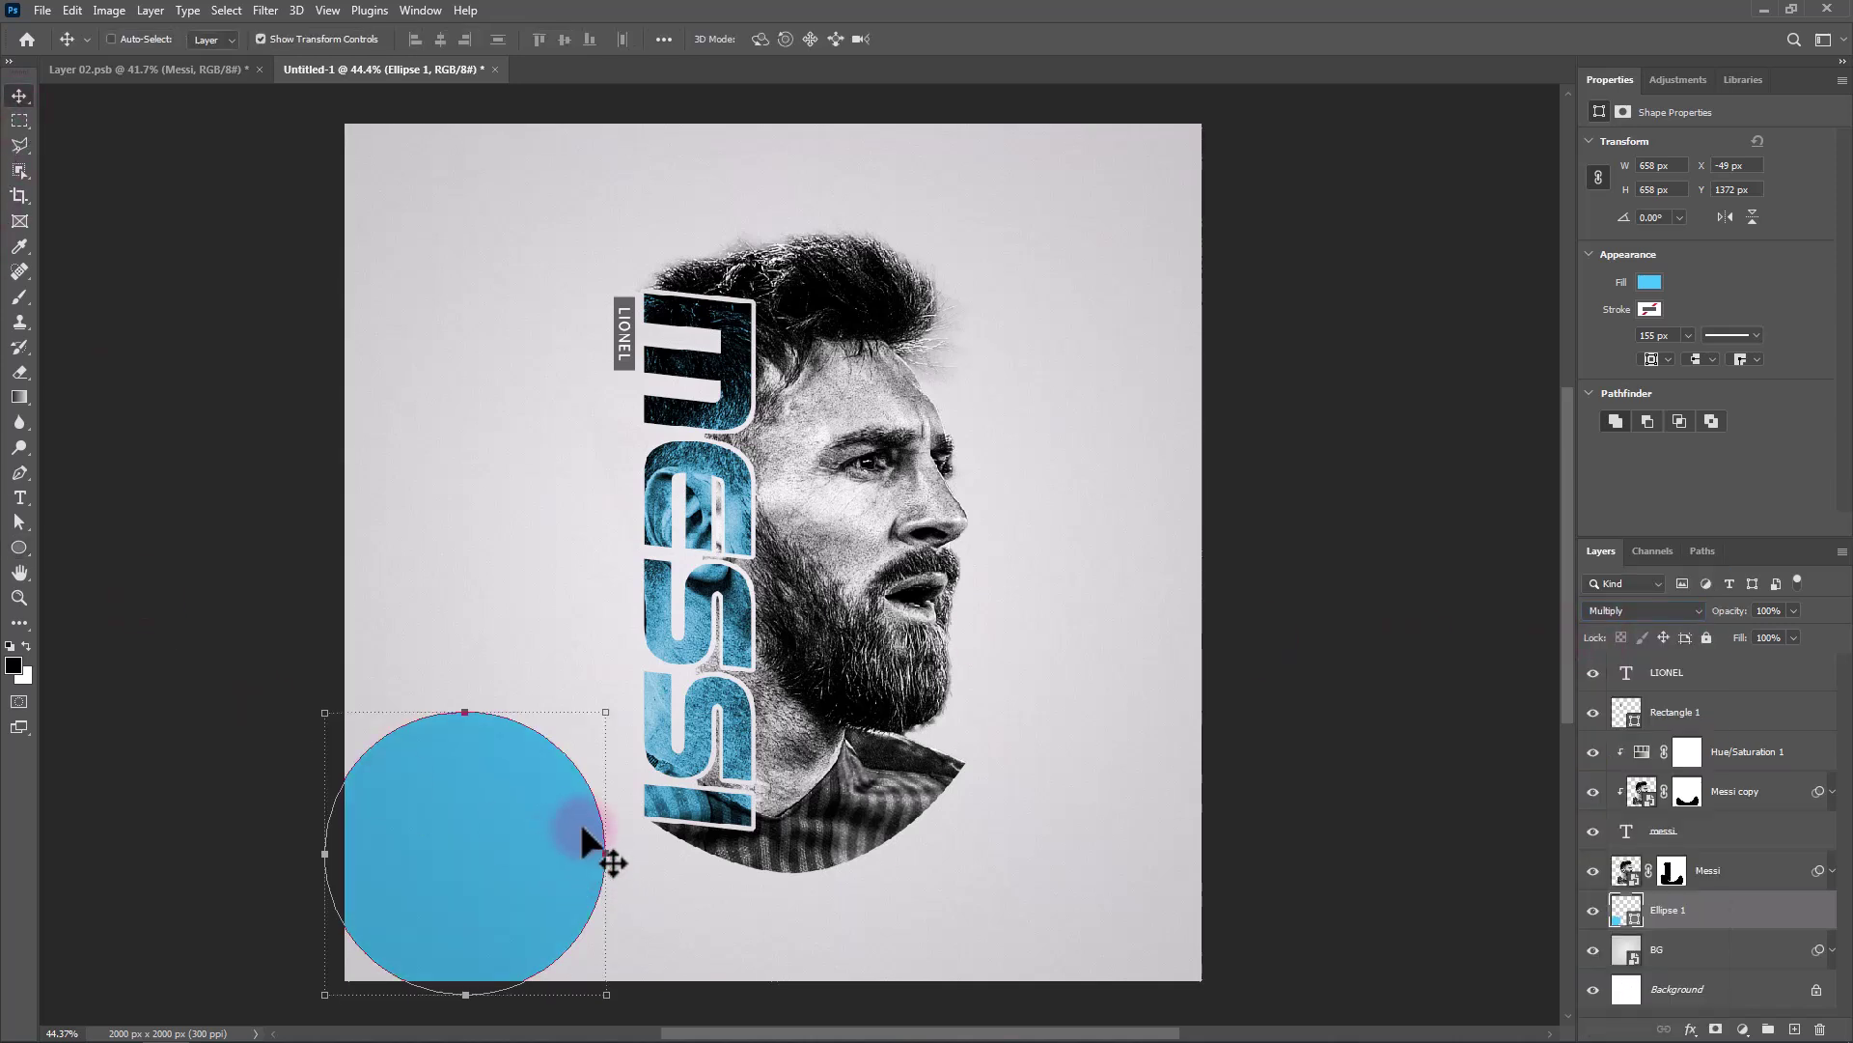
drag(565, 827, 1167, 245)
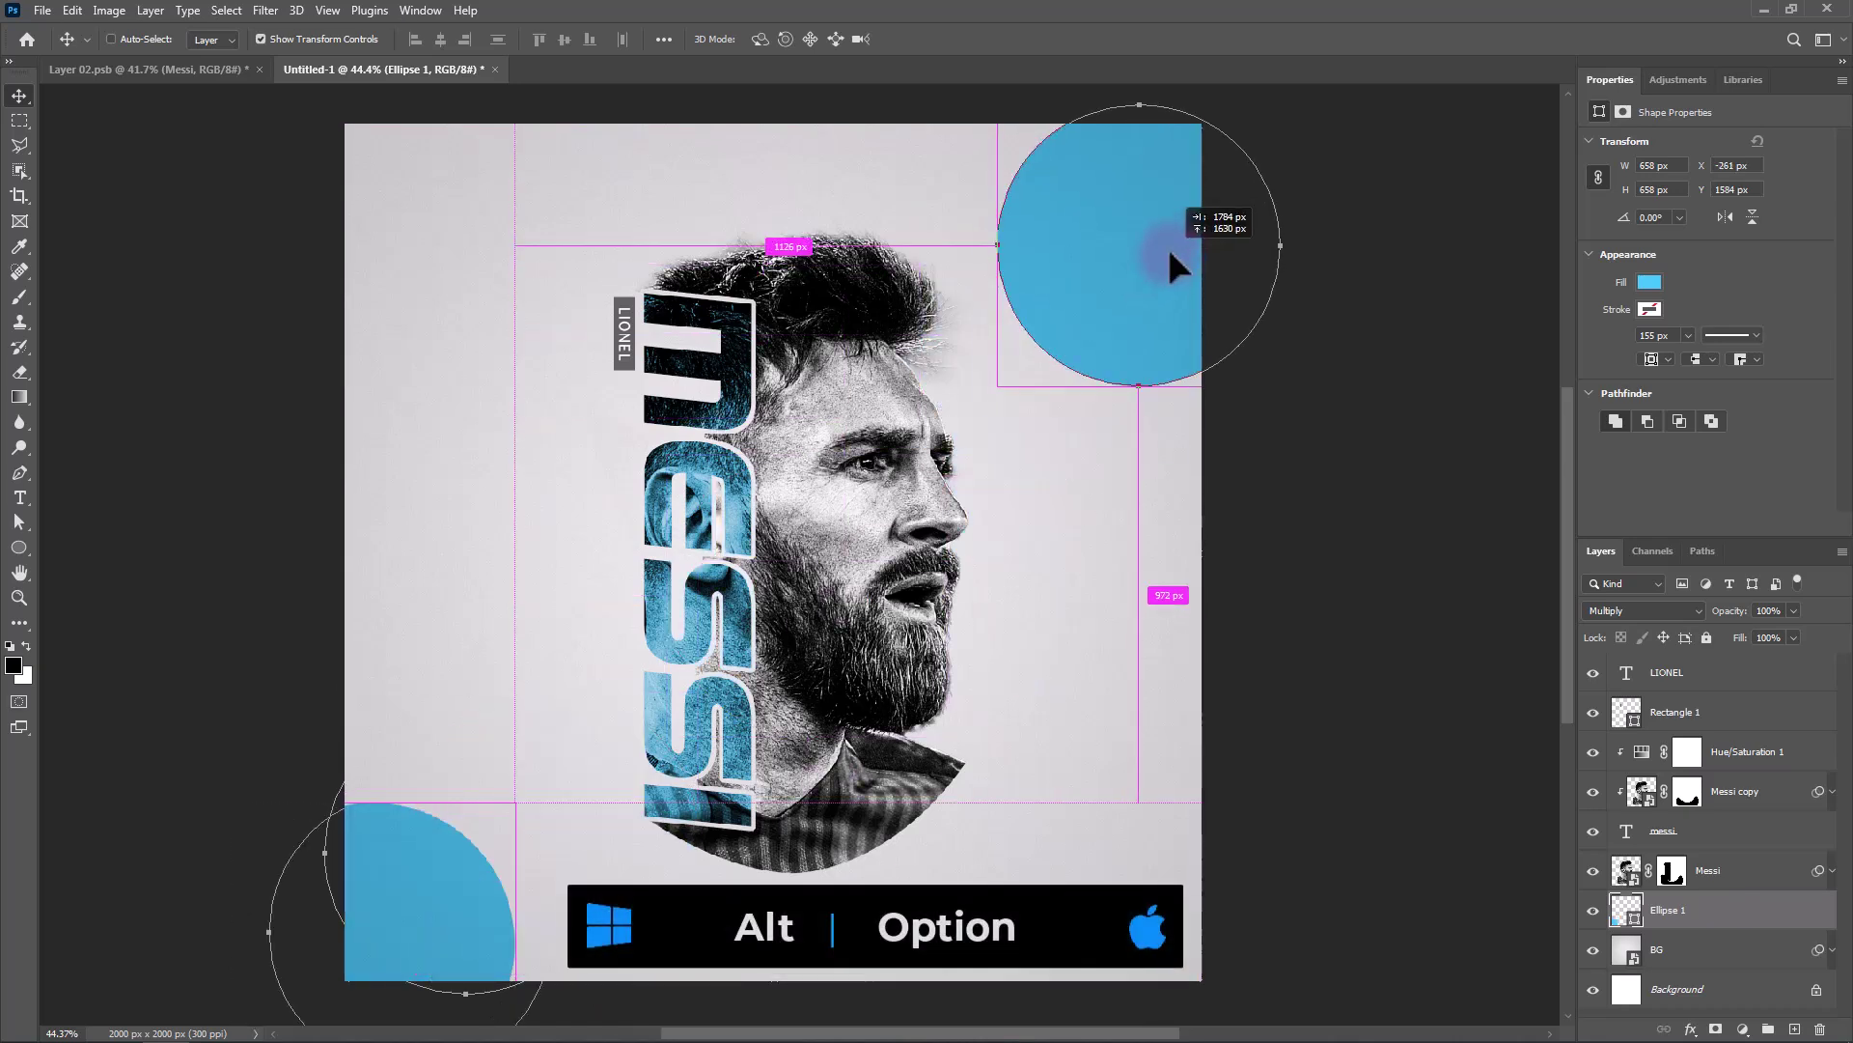
key(ctrl+t)
drag(1139, 105, 1138, 178)
key(Return)
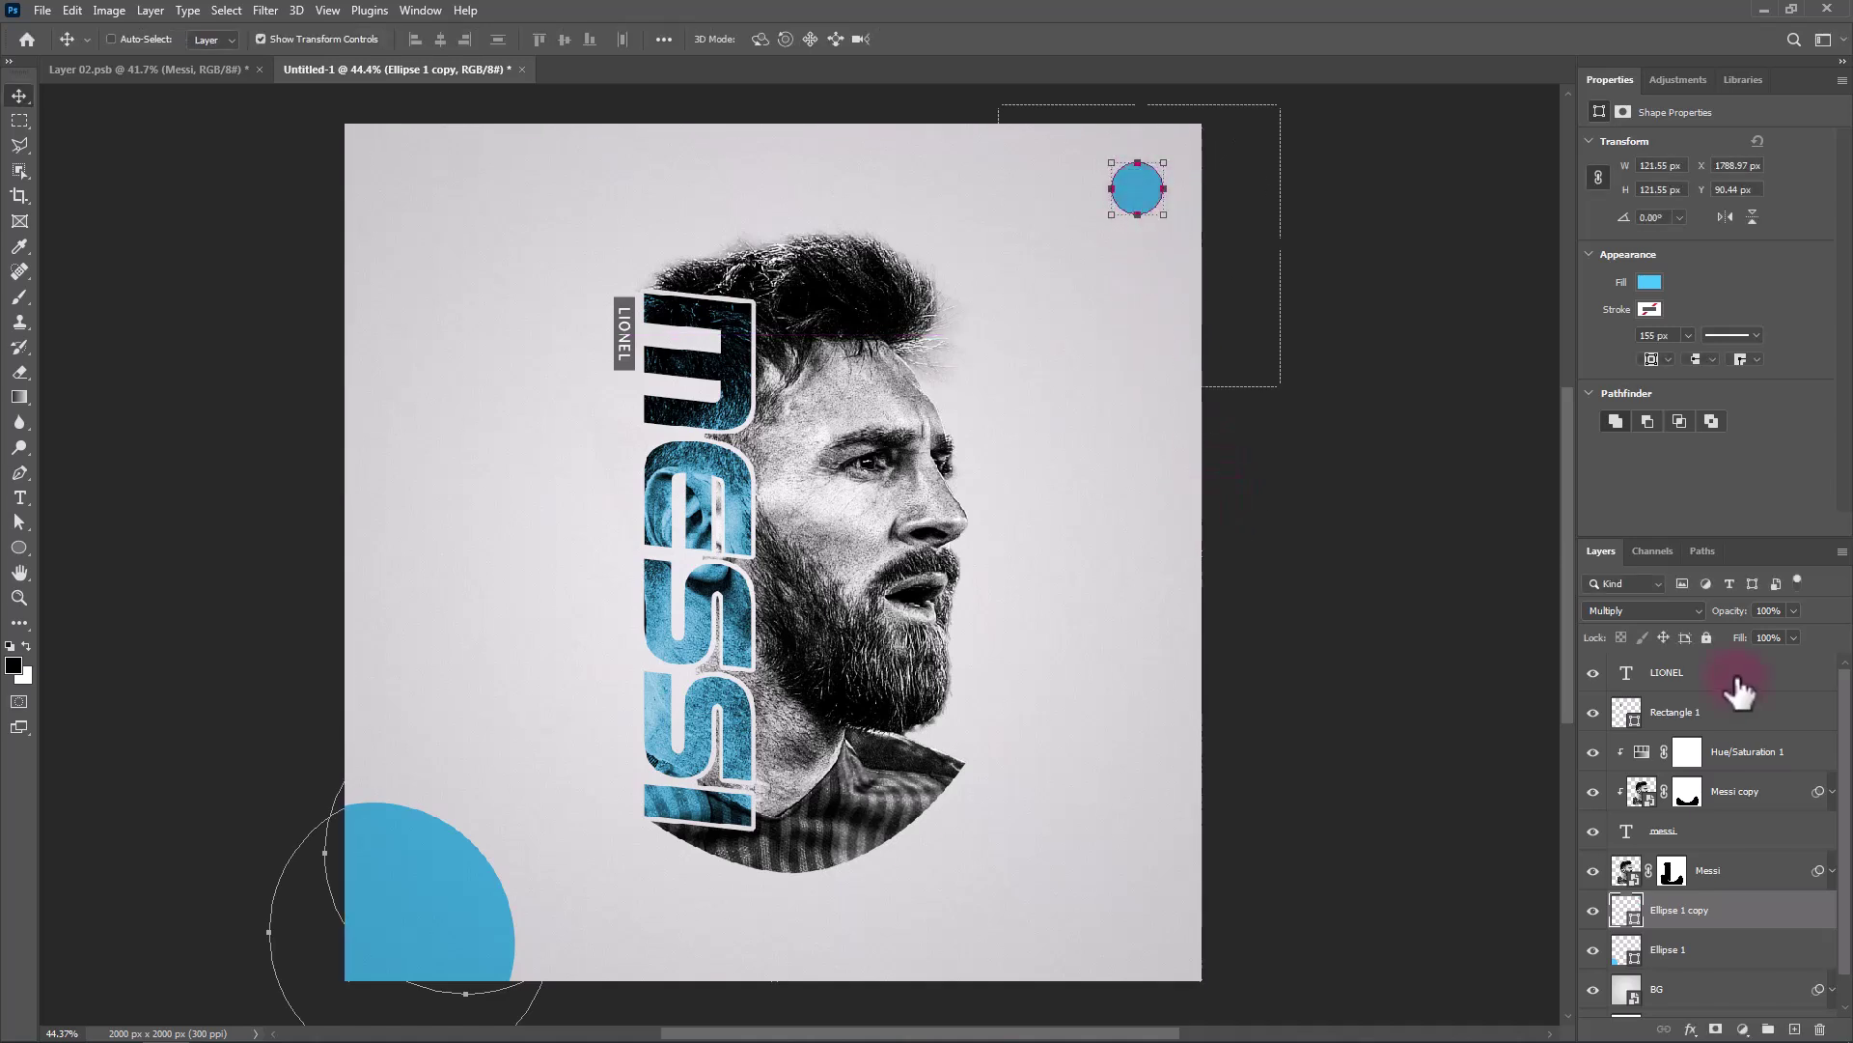
Move the LIONEL text and its grey rectangle together slightly down alongside the M of the MESSI lettering.
click(1735, 716)
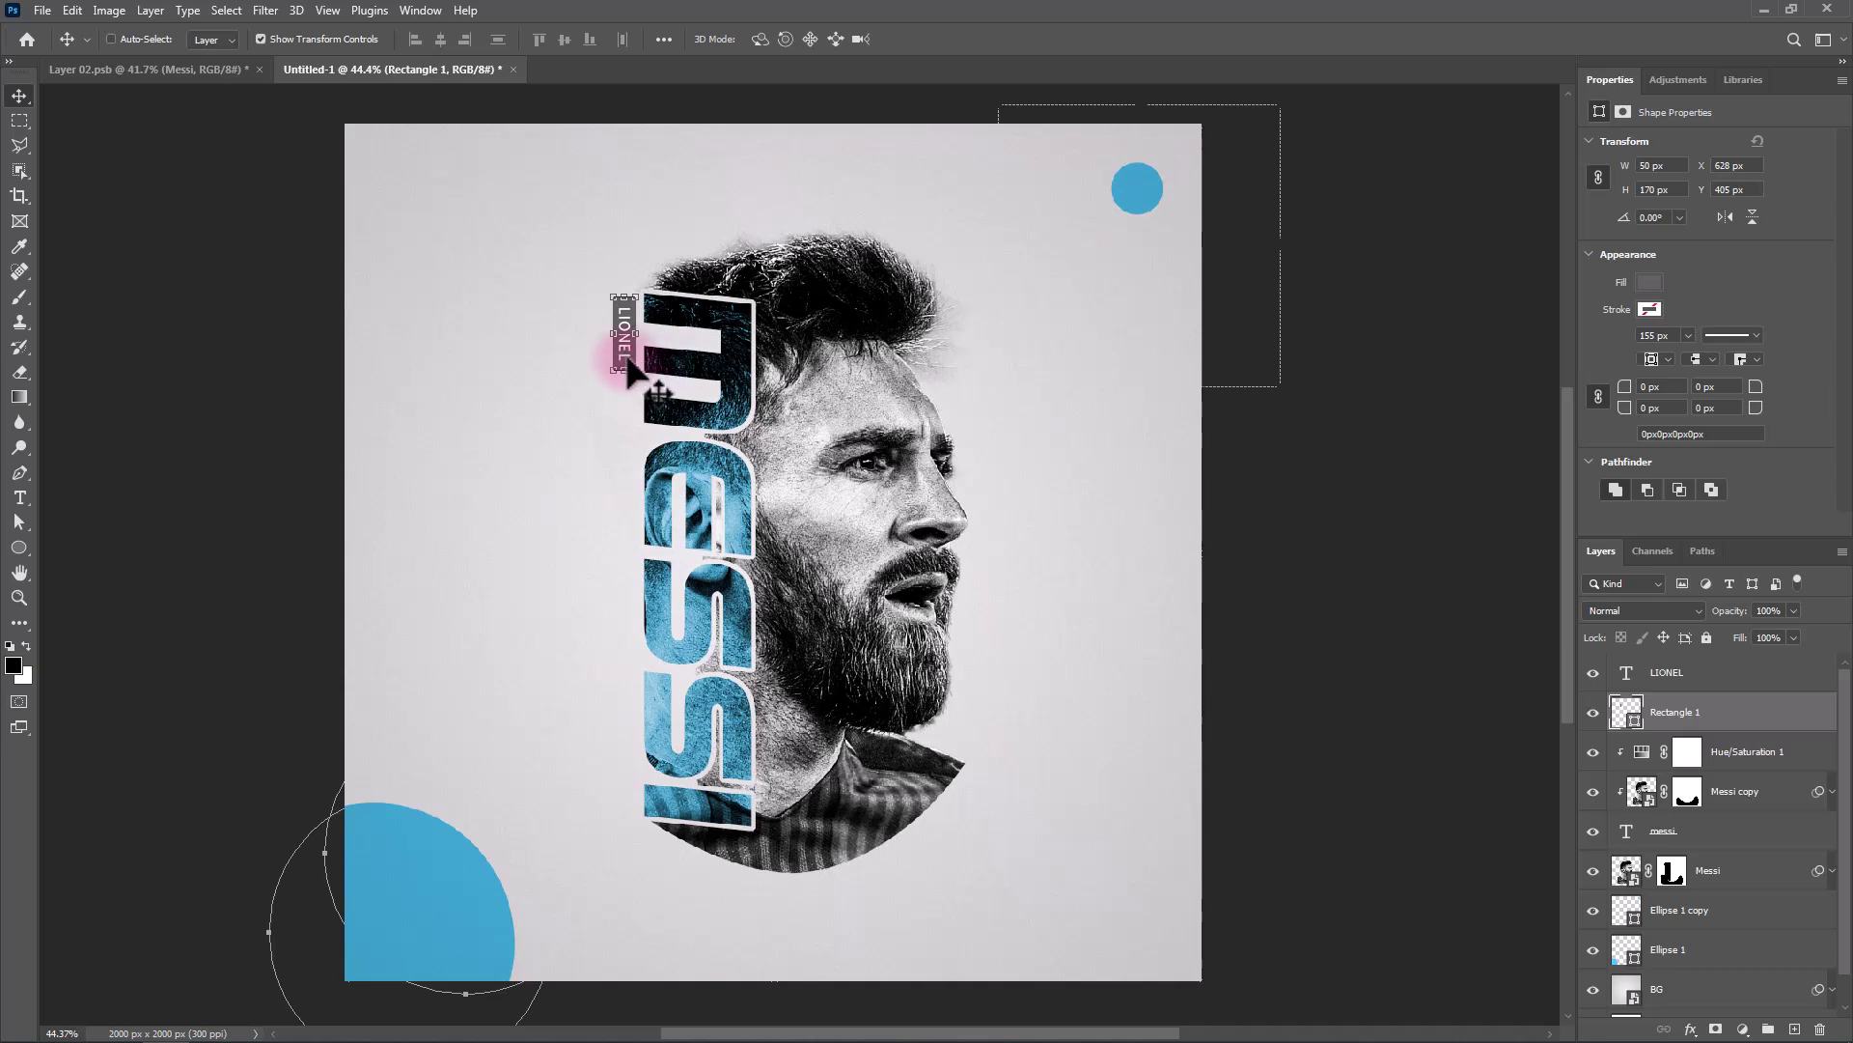
drag(629, 362, 630, 388)
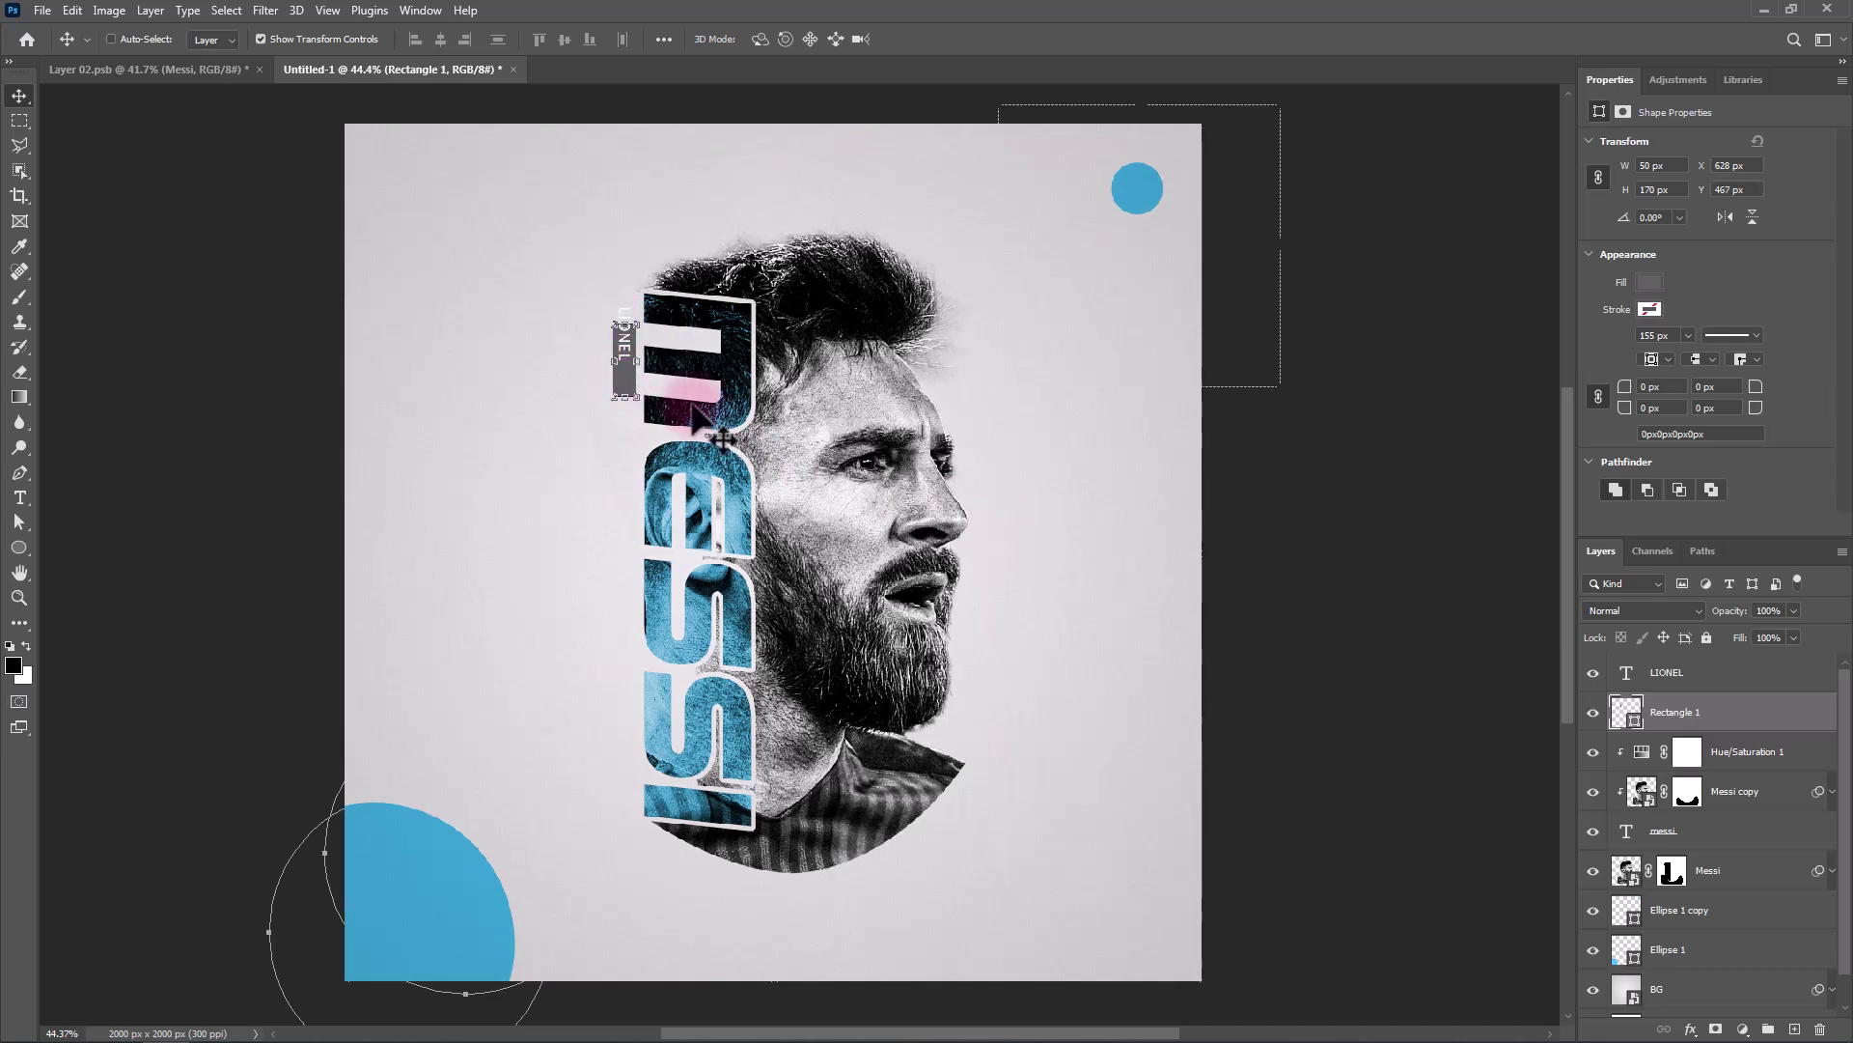
click(1680, 712)
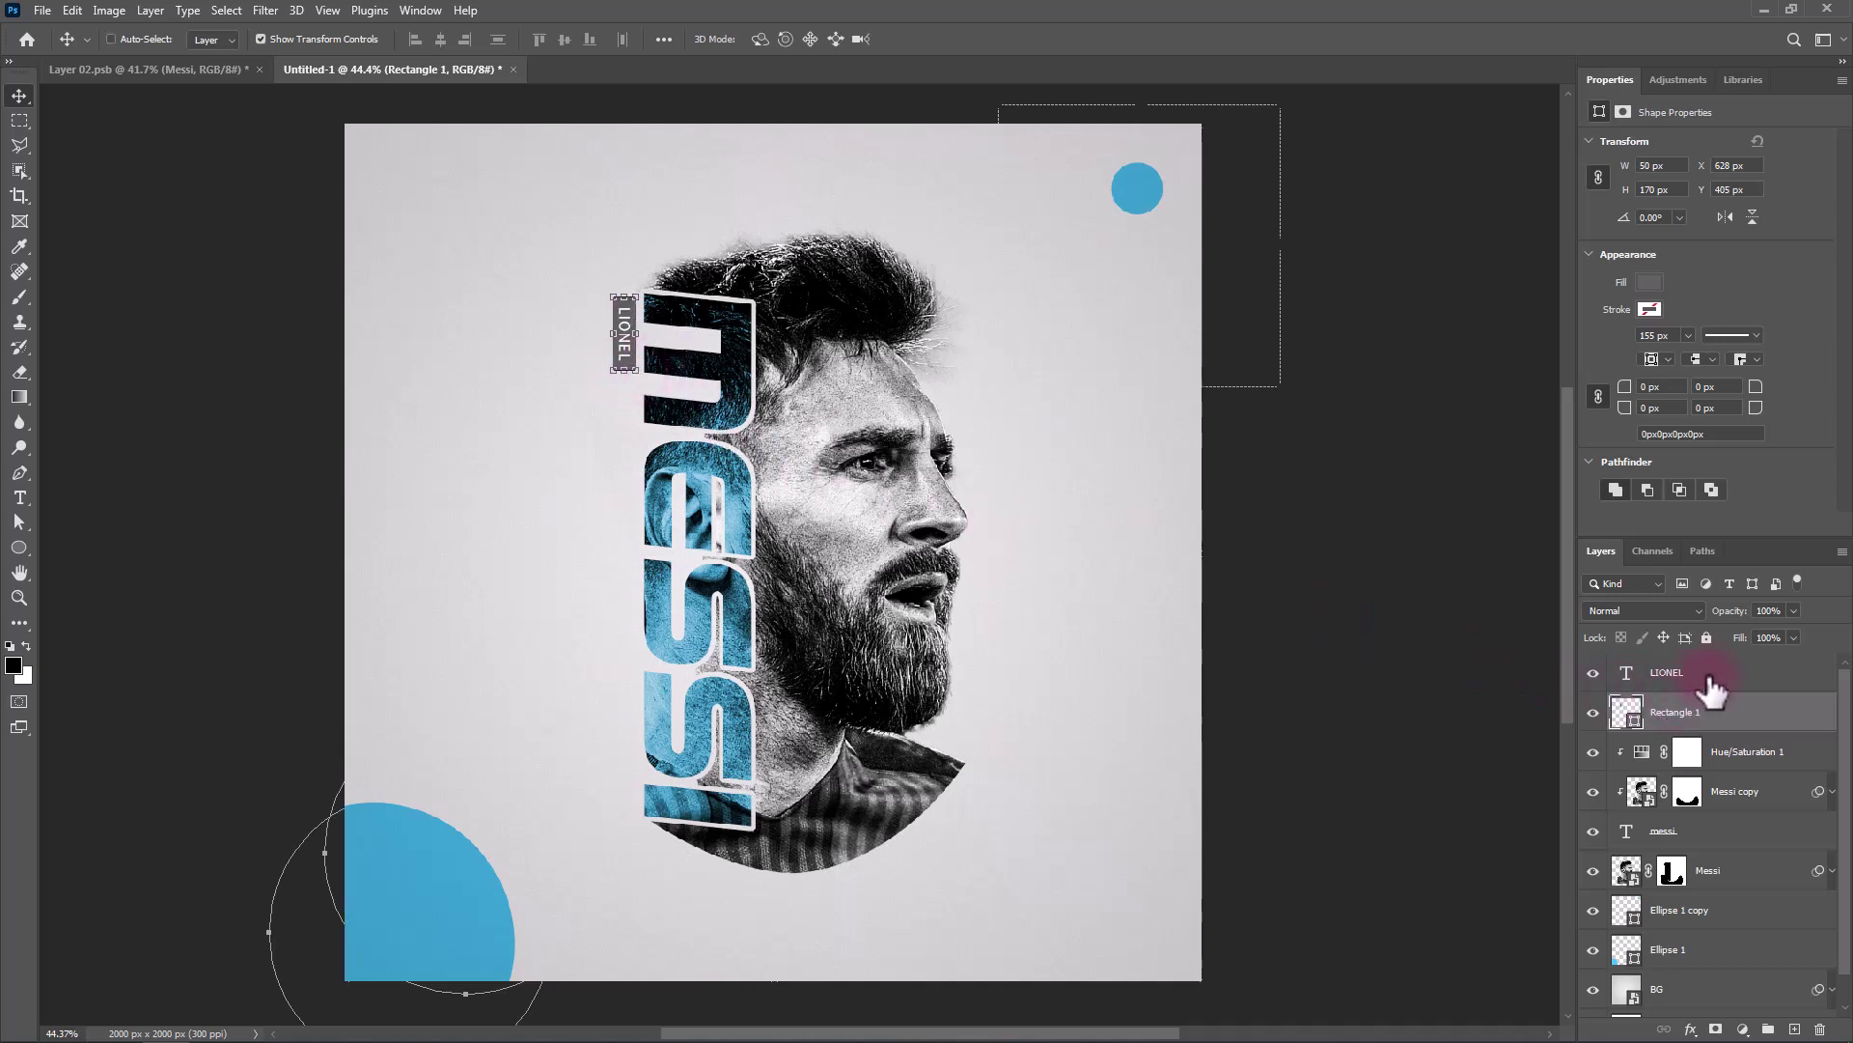
shift+click(1708, 677)
drag(624, 363, 628, 394)
Select the BG layer beneath the two blue circles.
ctrl+click(1704, 716)
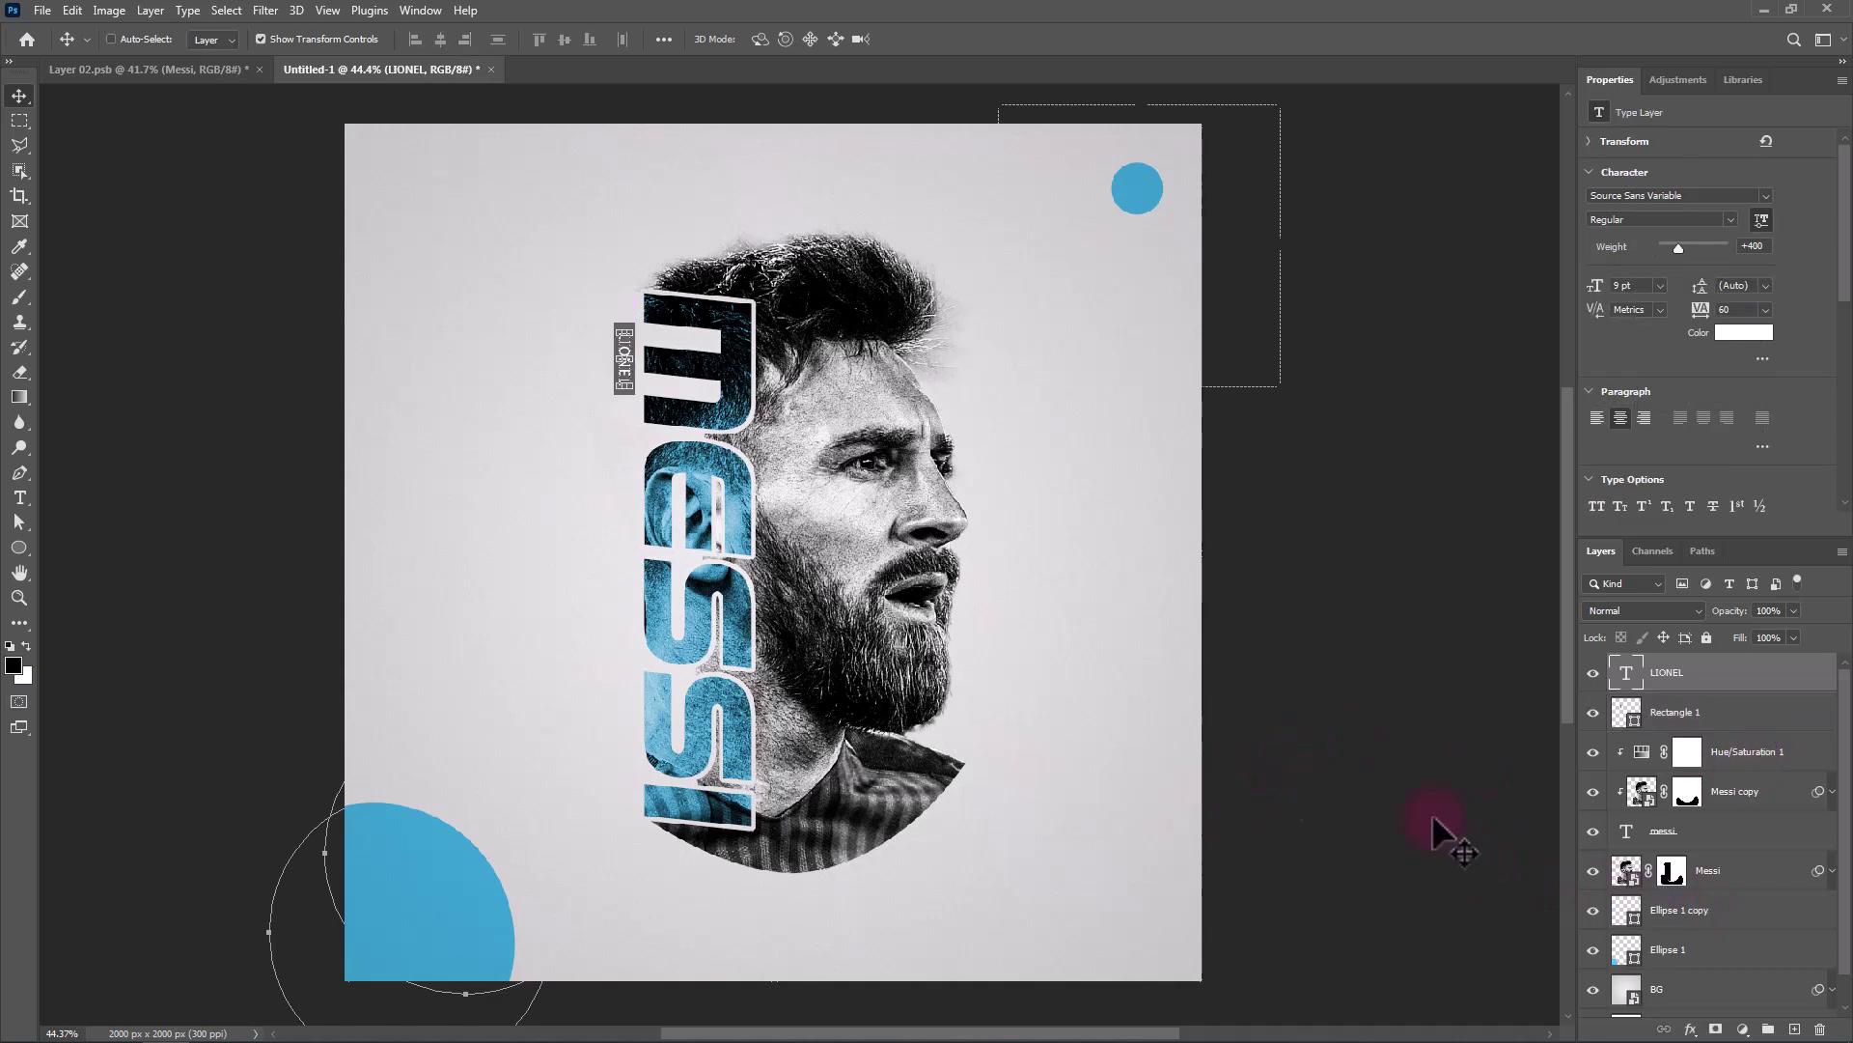
scroll(1728, 958, down, 1)
click(1698, 960)
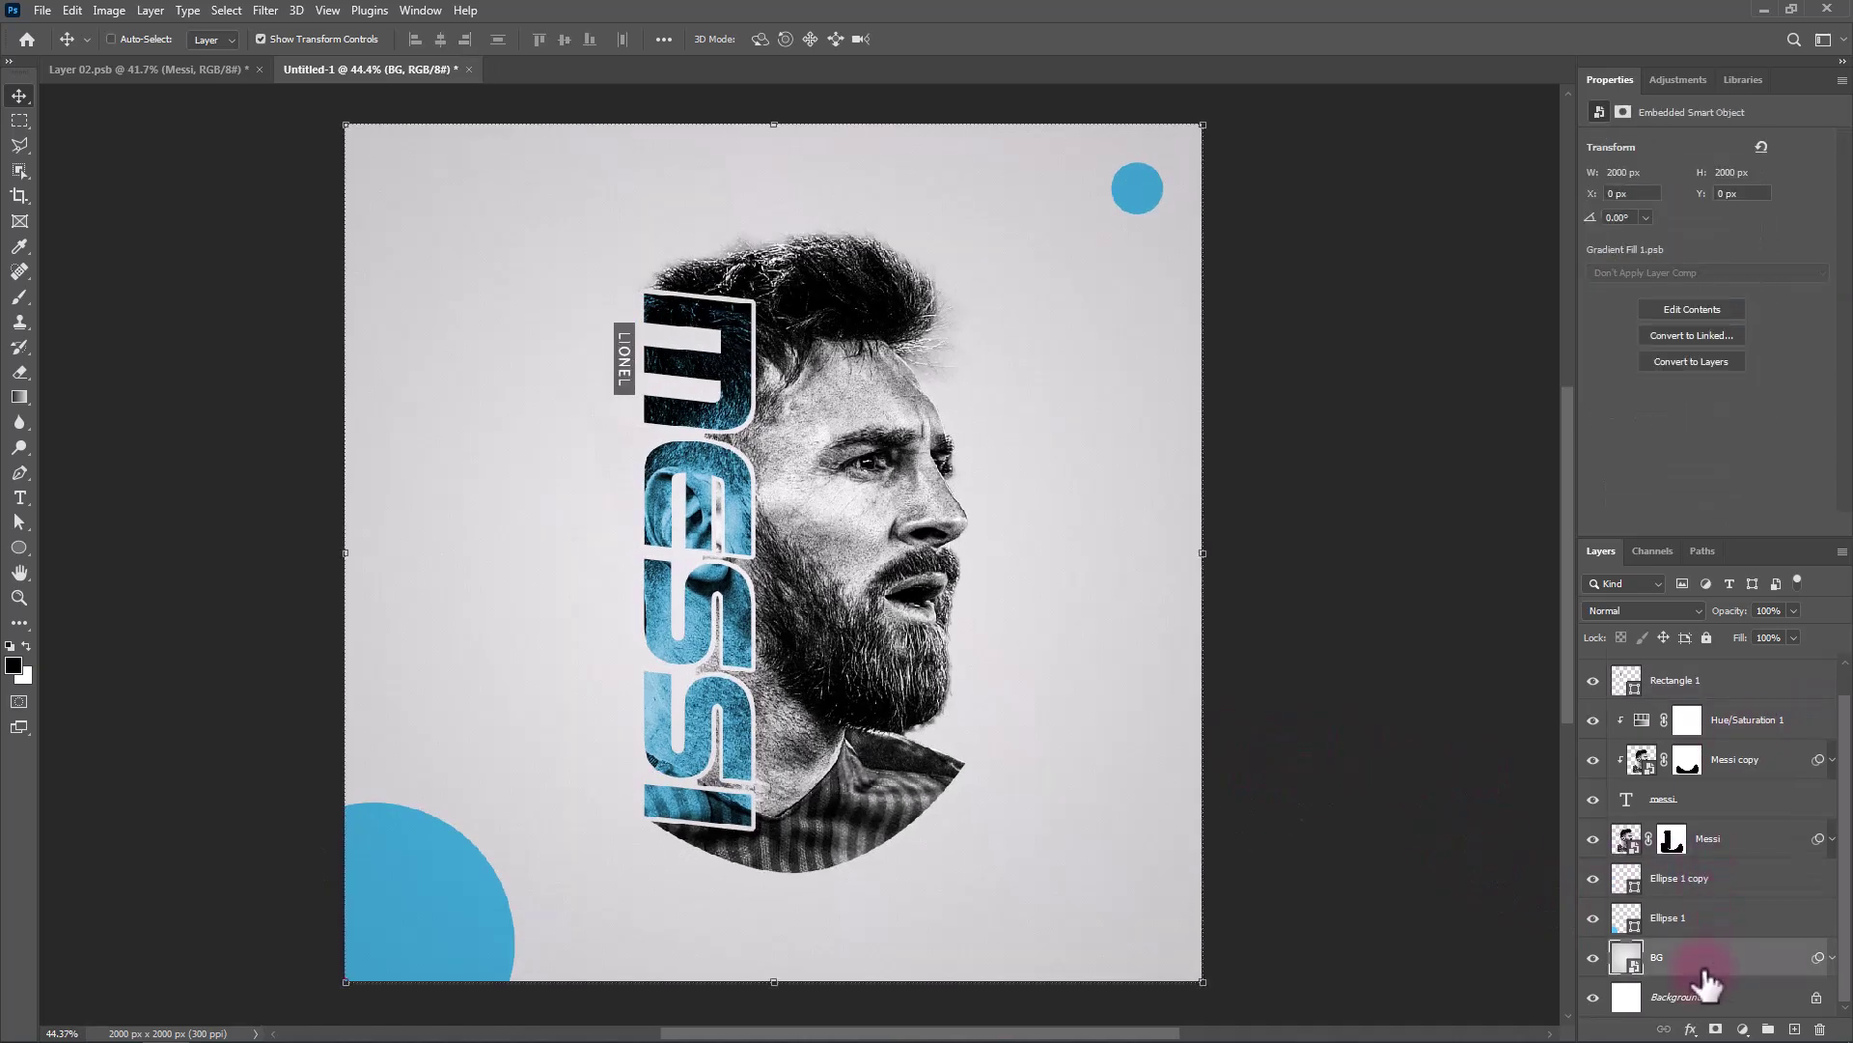